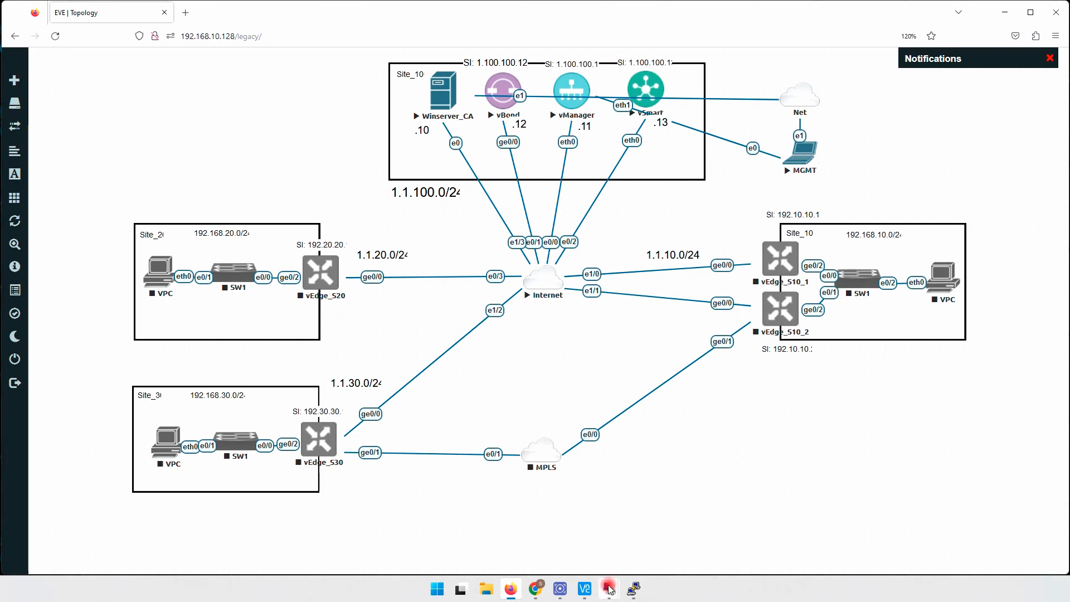
# - Switch to the 192.168.10.100 Remote Desktop session, reposition its window and check the controllers on the vManage overview
pyautogui.moveTo(609, 588)
pyautogui.click(580, 540)
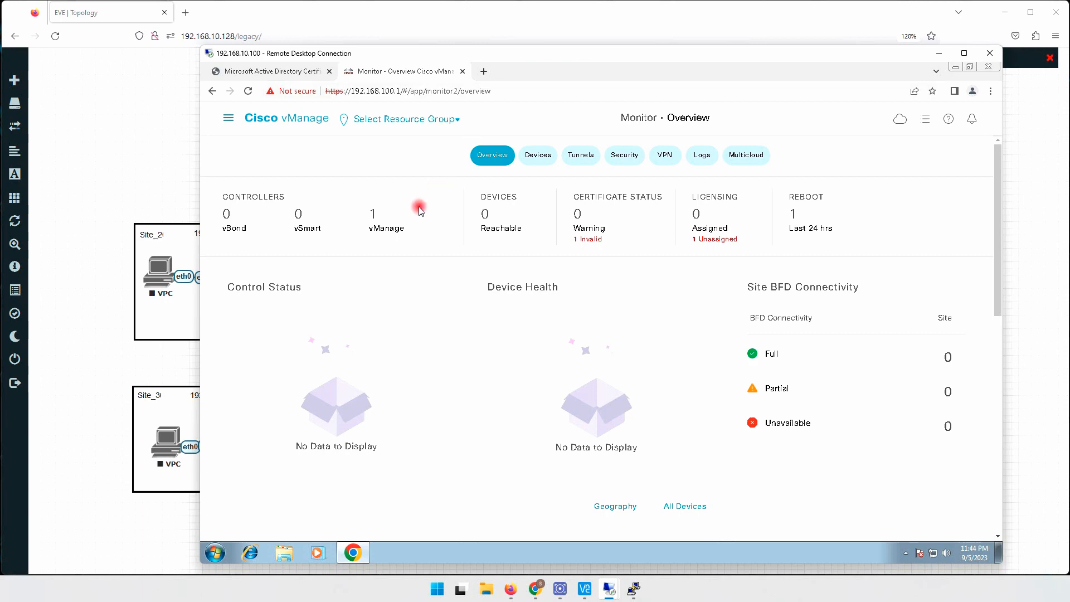
pyautogui.moveTo(509, 56); pyautogui.dragTo(499, 224)
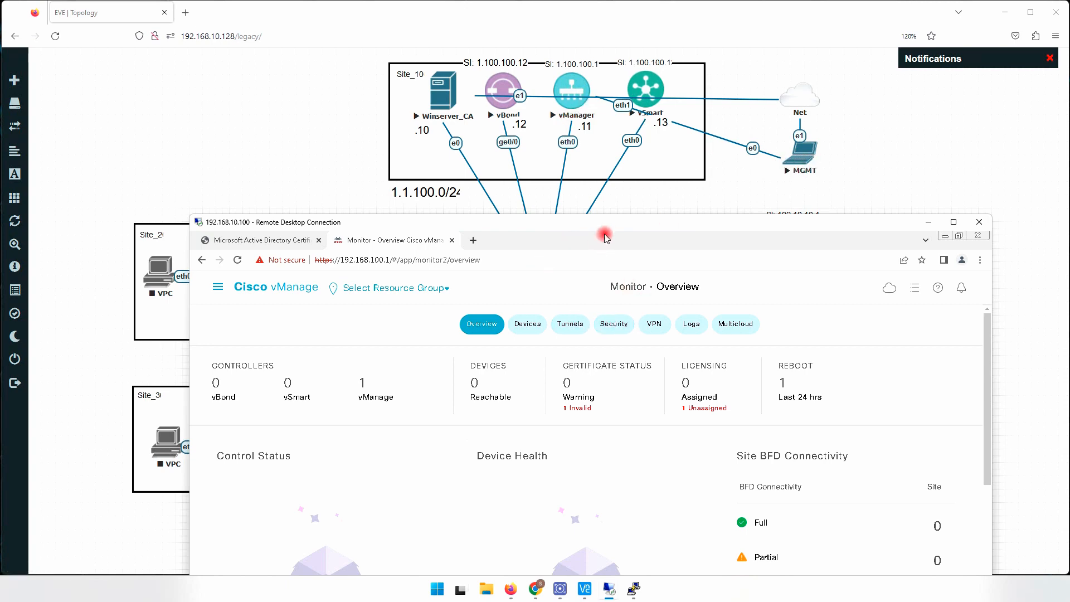
pyautogui.moveTo(613, 223); pyautogui.dragTo(600, 89)
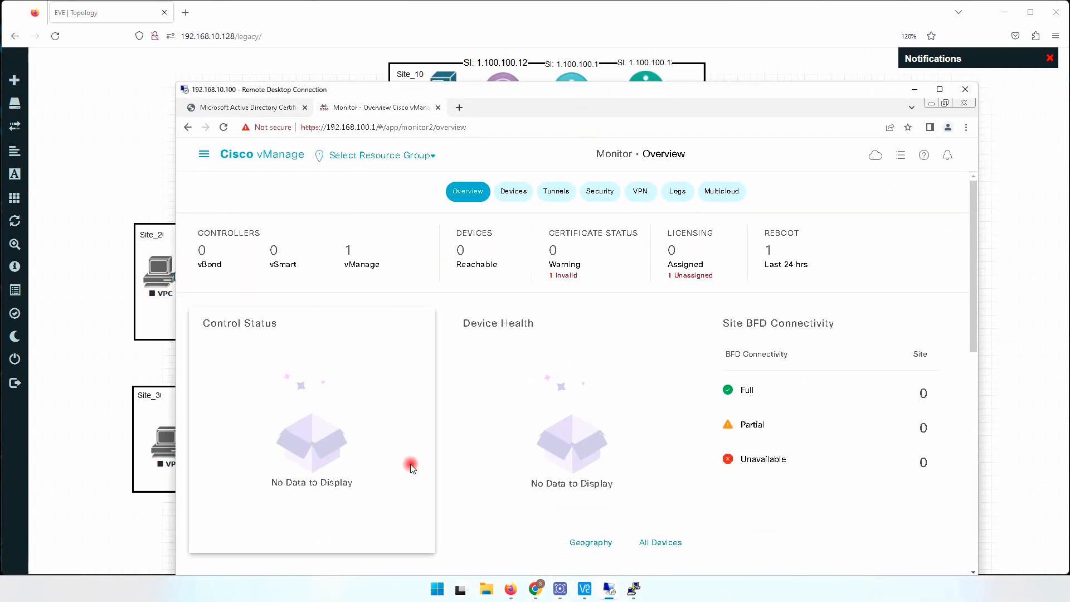
pyautogui.moveTo(675, 89); pyautogui.dragTo(678, 69)
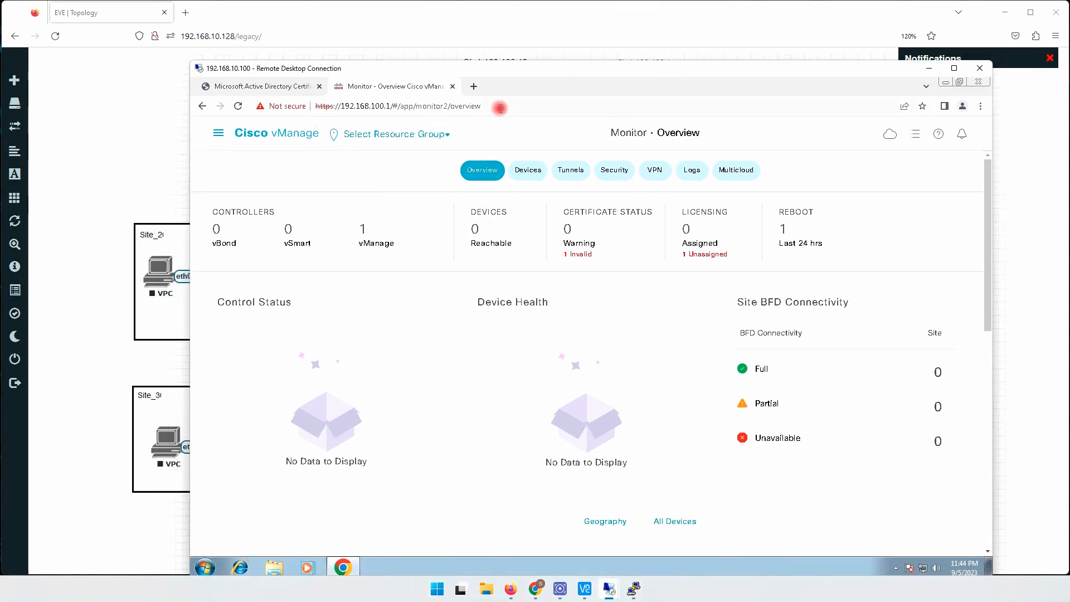
pyautogui.moveTo(450, 106); pyautogui.dragTo(481, 106)
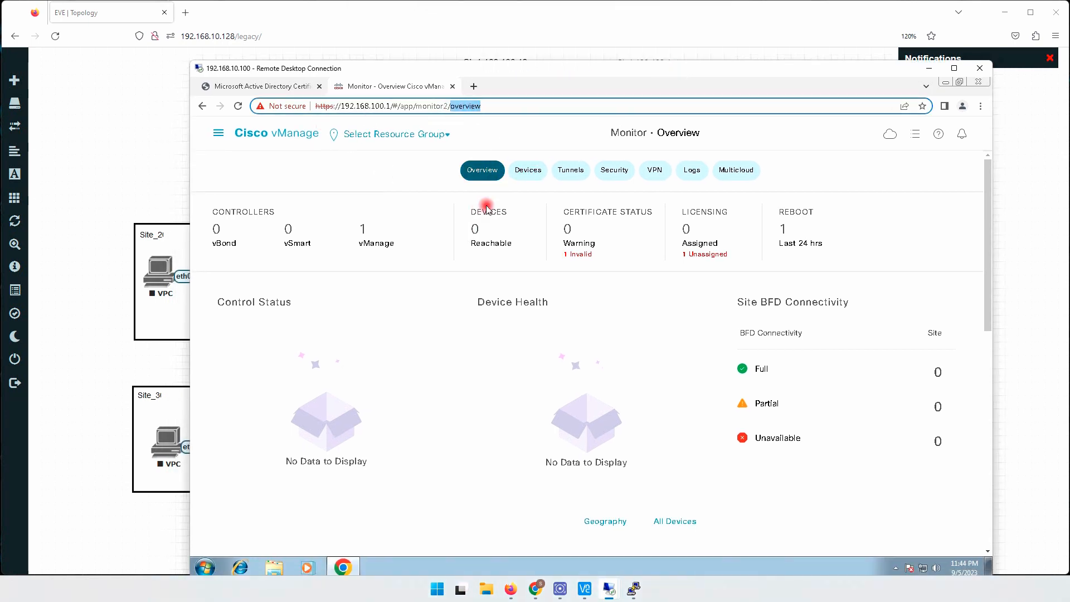
pyautogui.moveTo(362, 238); pyautogui.dragTo(400, 246)
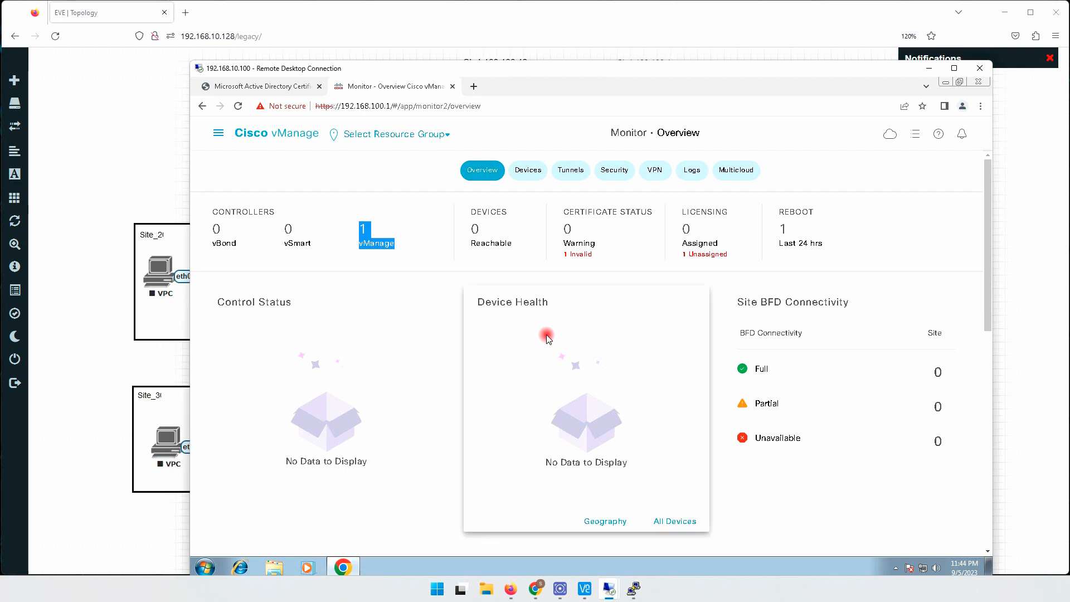
pyautogui.click(422, 254)
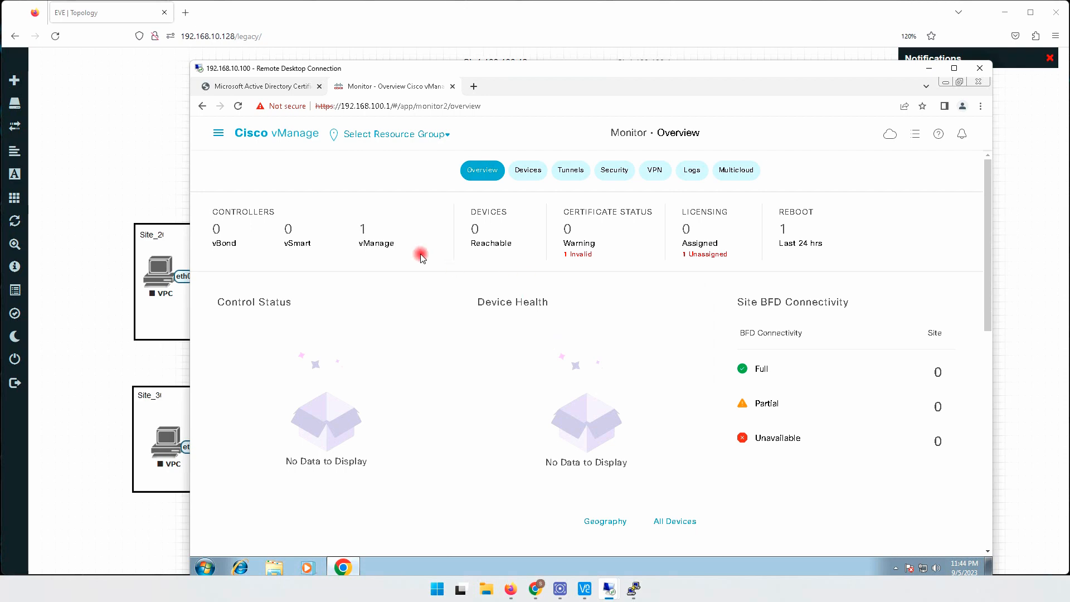
# - Open the Controllers list in the device configuration and check the vManage controller's certificate status
pyautogui.click(218, 134)
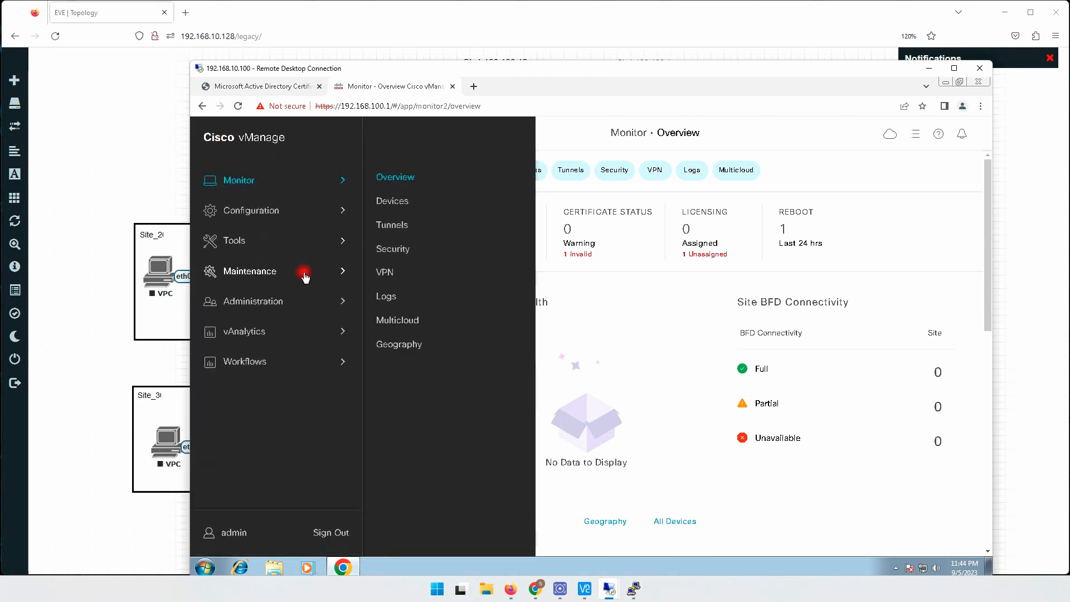
pyautogui.click(254, 210)
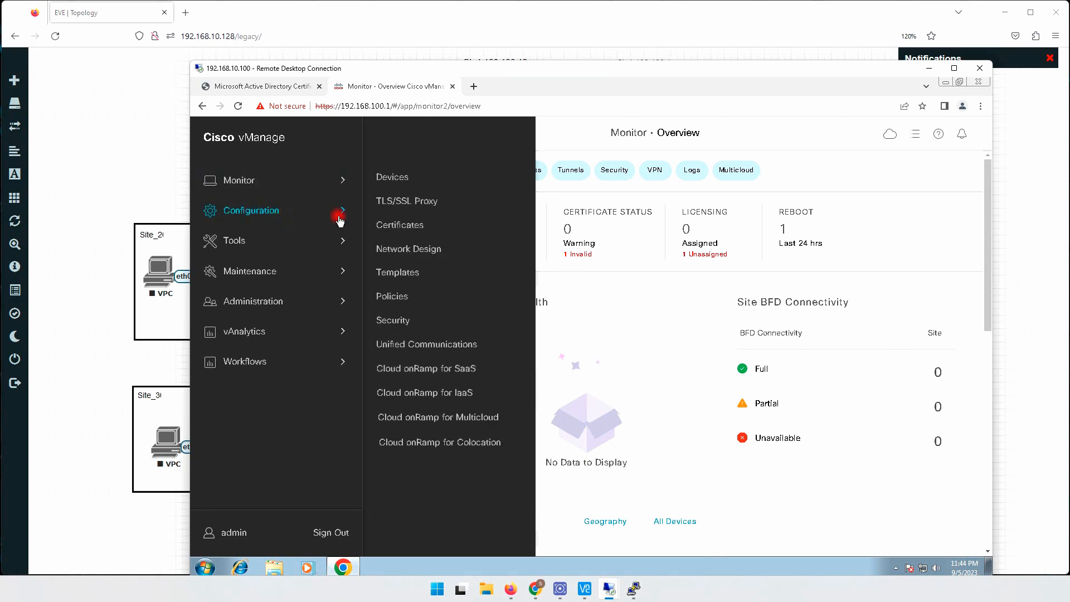
pyautogui.click(396, 177)
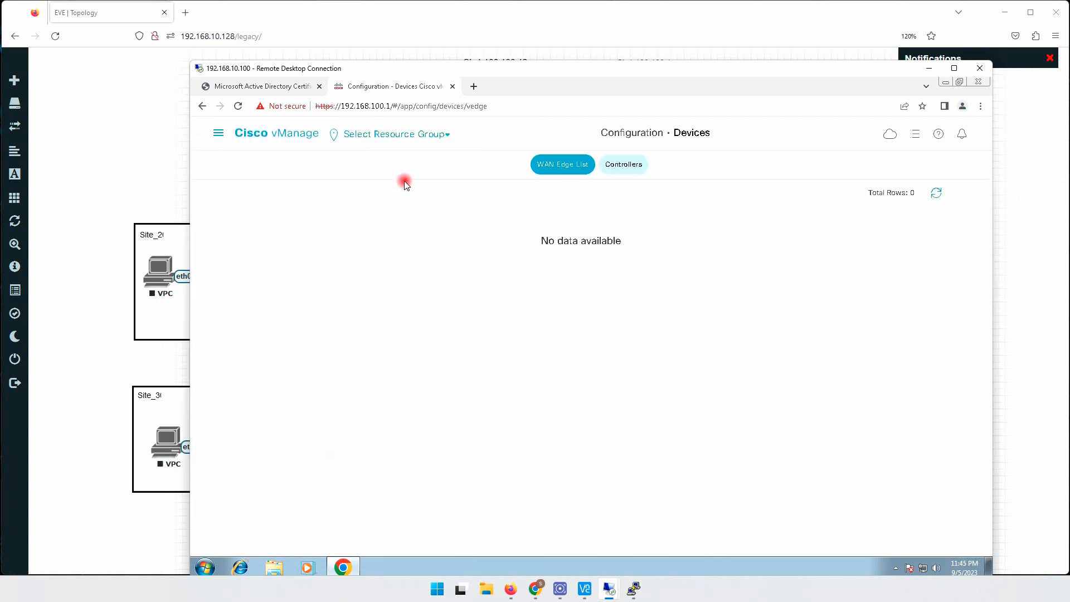
pyautogui.click(618, 165)
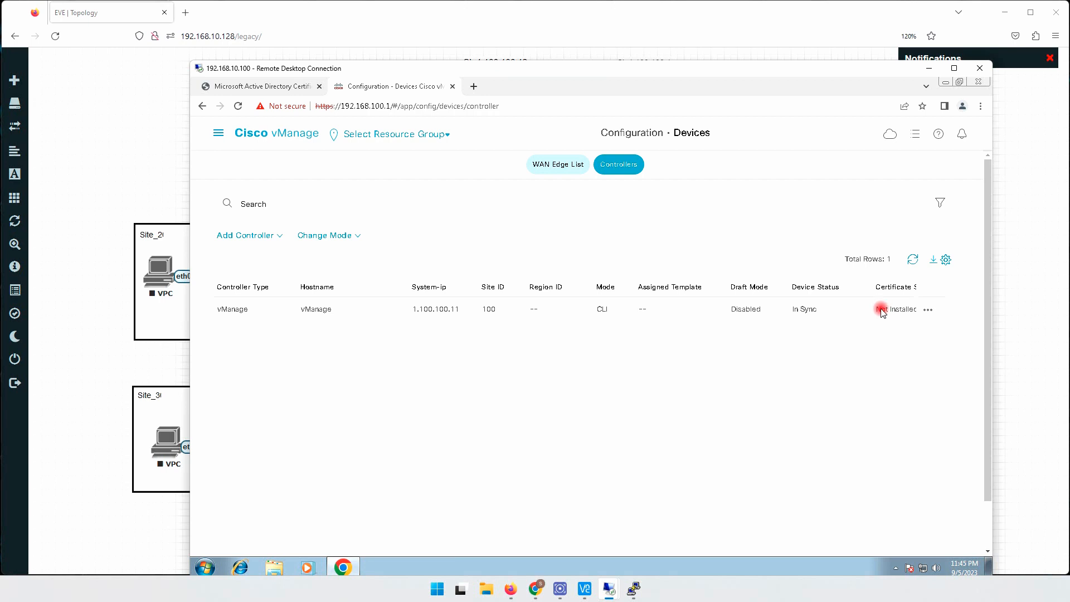
pyautogui.moveTo(879, 311)
pyautogui.mouseDown()
pyautogui.moveTo(925, 314)
pyautogui.moveTo(894, 314)
pyautogui.mouseUp()
# - In the Administration Settings, set and confirm the organization name as NIP, and save it
pyautogui.click(218, 133)
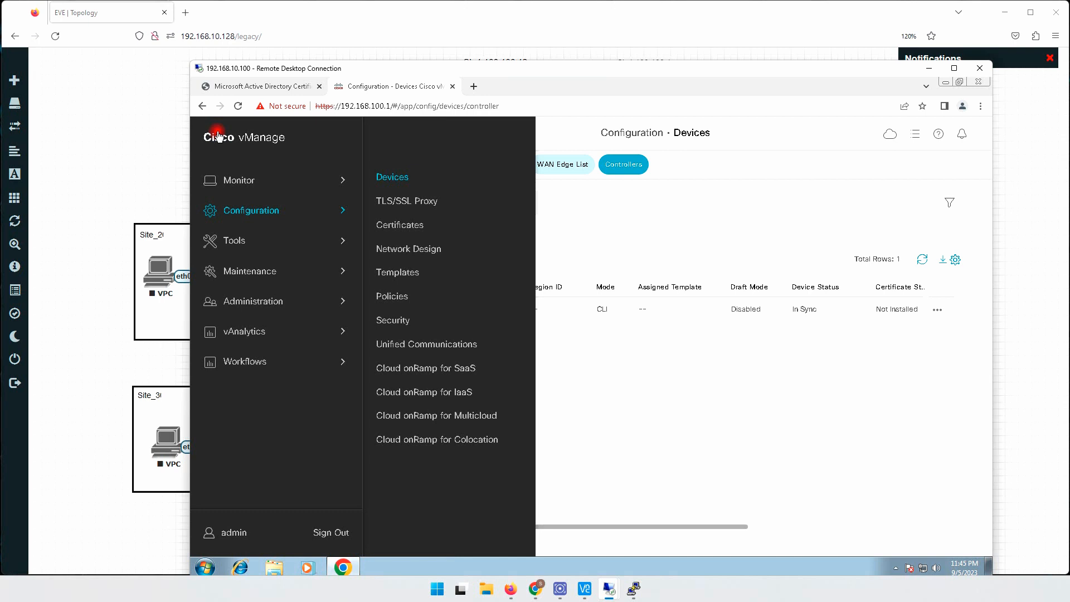
pyautogui.click(260, 300)
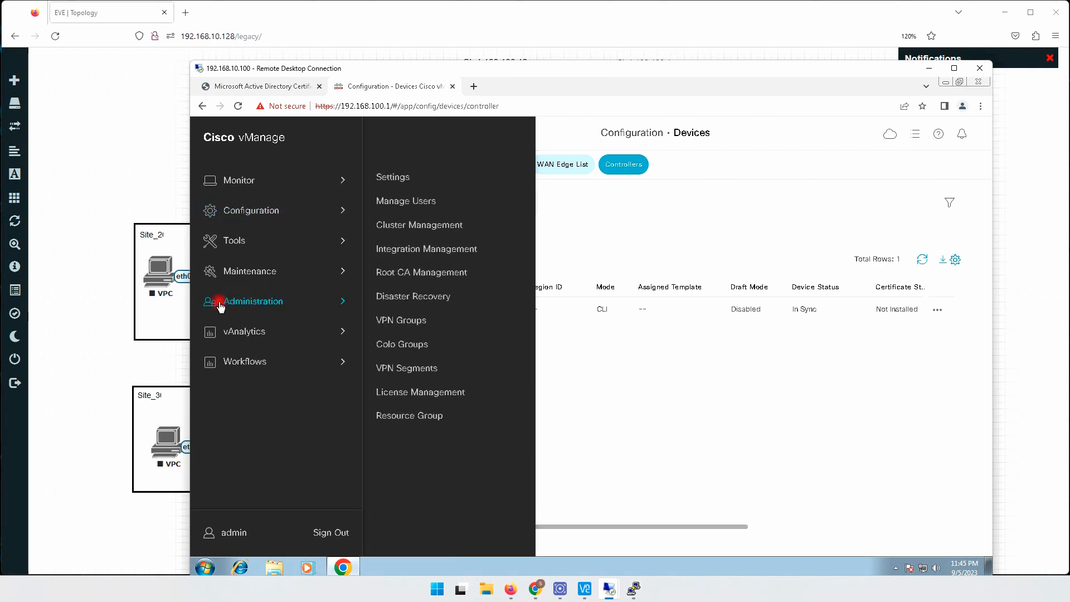
pyautogui.click(394, 177)
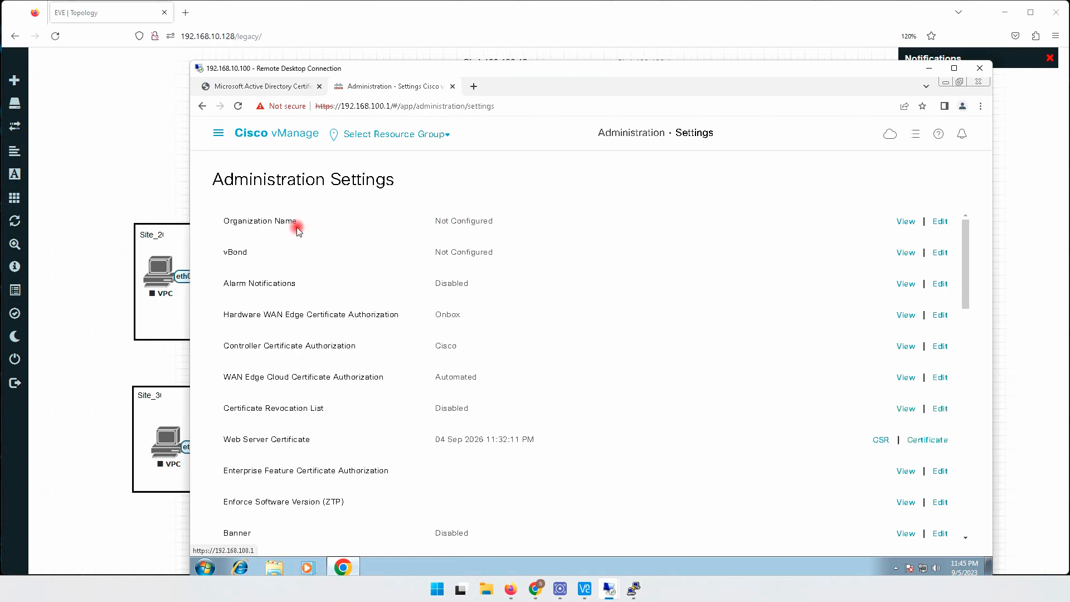
pyautogui.moveTo(231, 222); pyautogui.dragTo(493, 223)
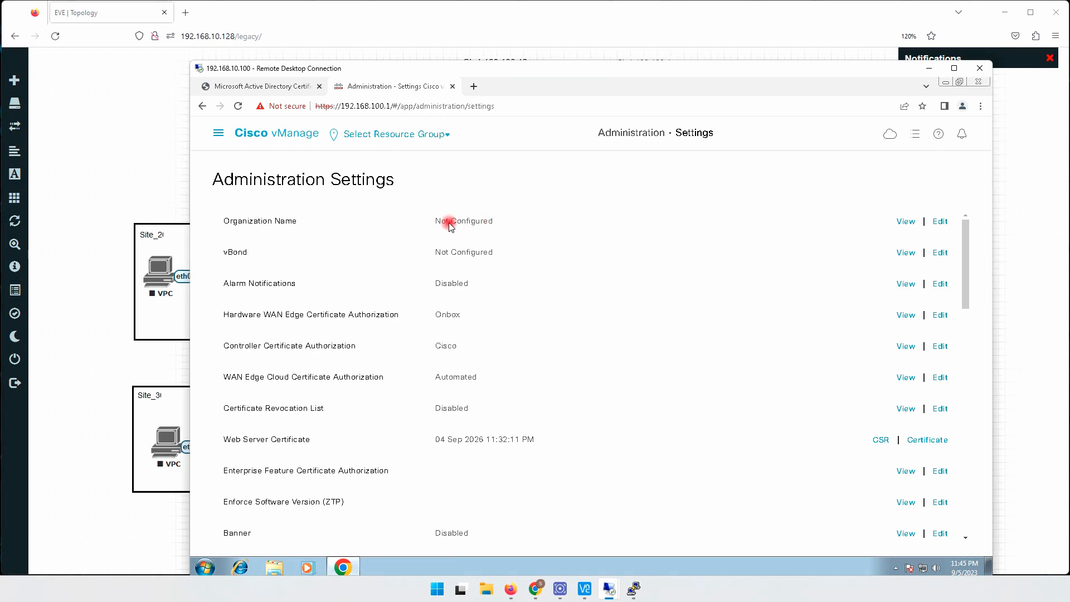
pyautogui.click(942, 221)
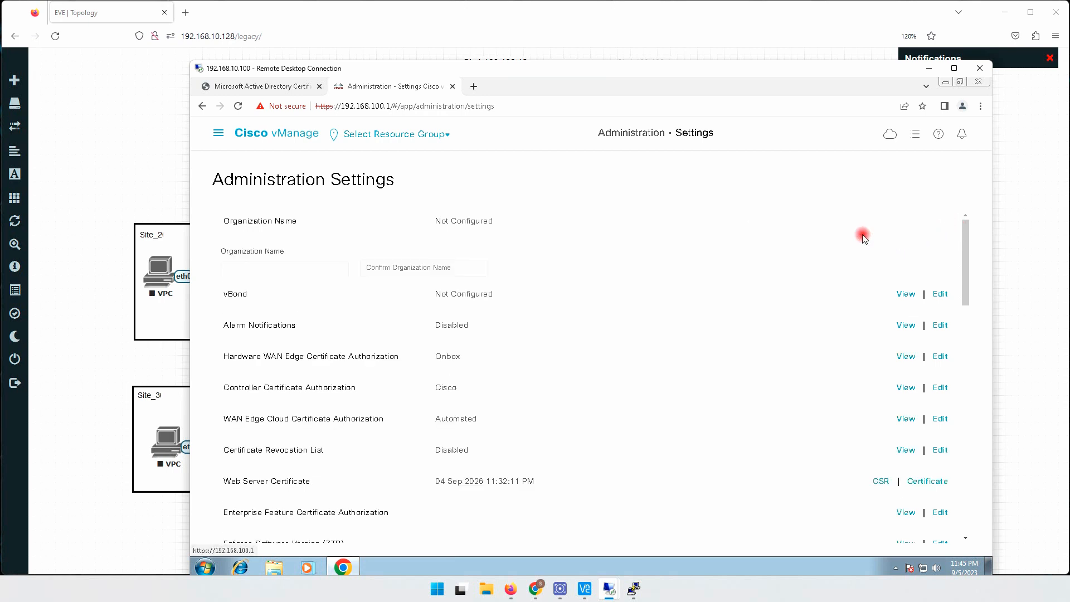
pyautogui.click(309, 270)
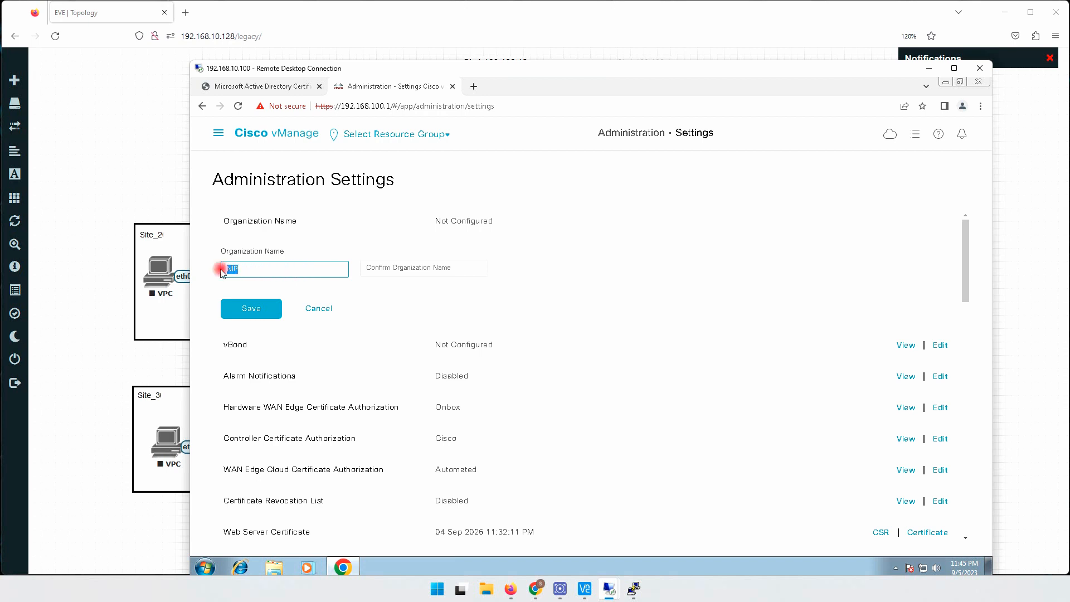
pyautogui.click(407, 269)
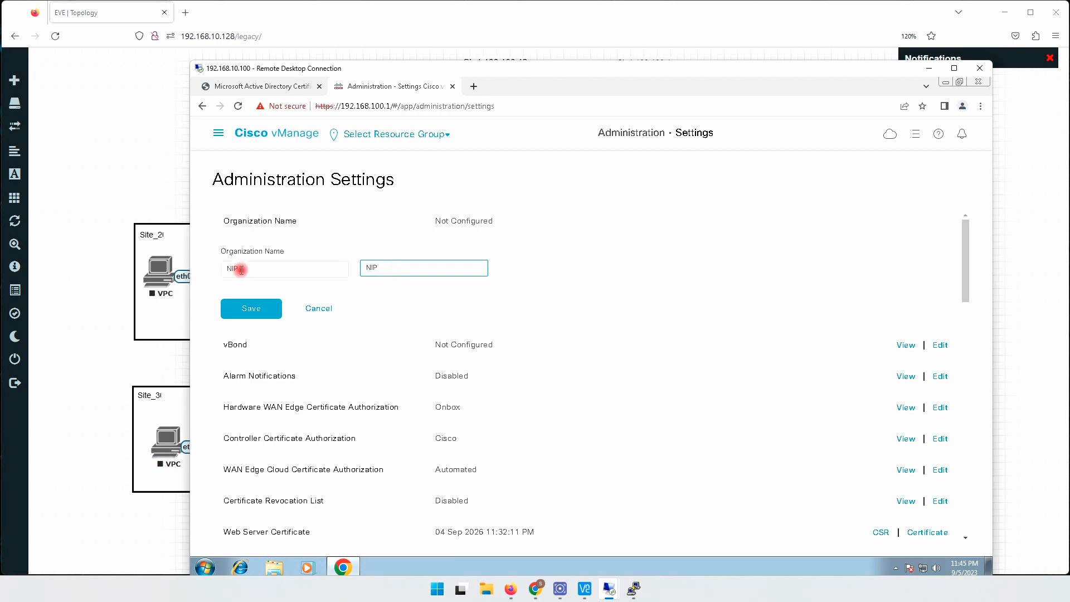
pyautogui.click(252, 309)
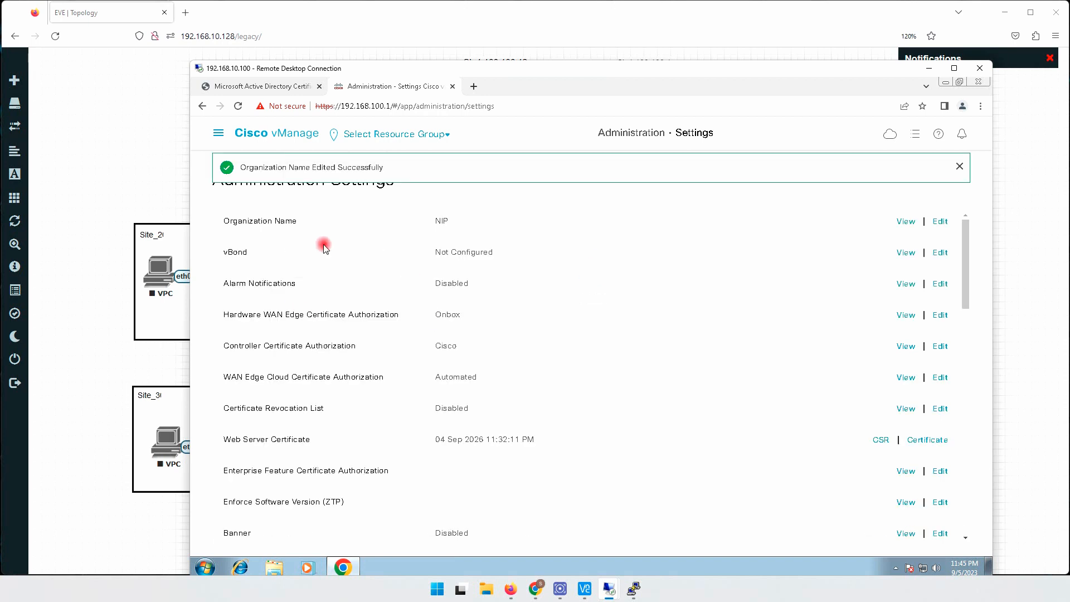
# - Set the vBond address to 1.1.100.12 with port 12346 and save it
pyautogui.click(939, 253)
pyautogui.click(325, 298)
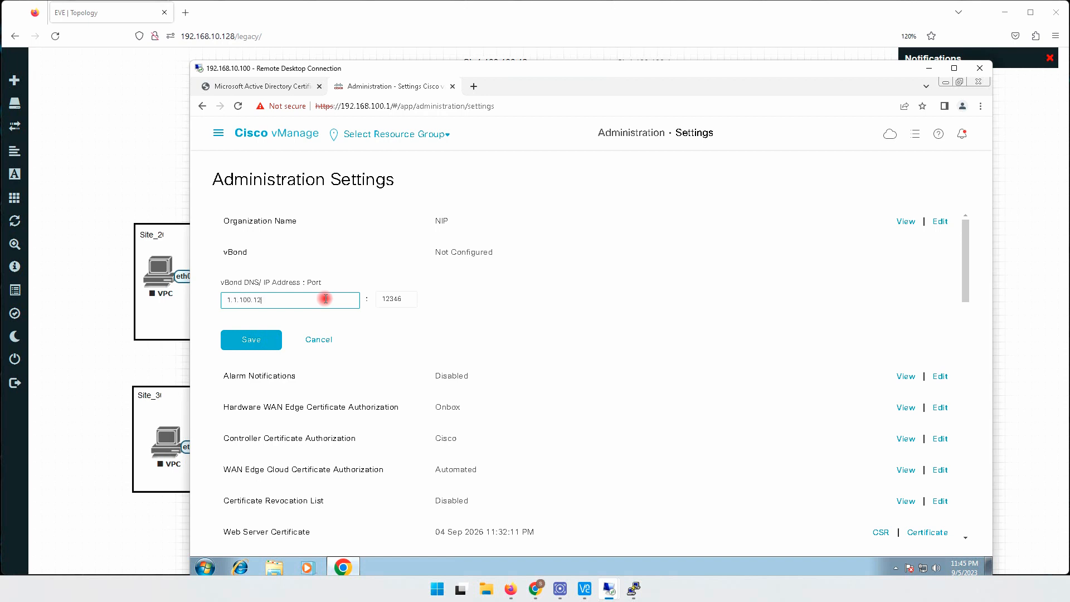
pyautogui.click(251, 340)
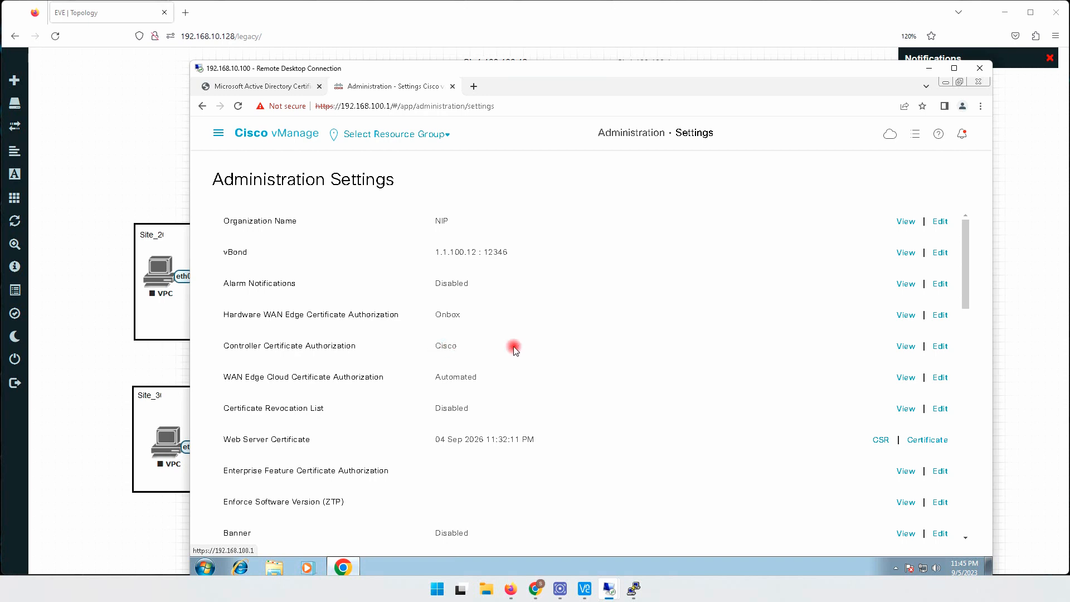
# - Change the controller certificate authorization to signing by Enterprise Root Certificate and accept the certificate authority change
pyautogui.click(941, 346)
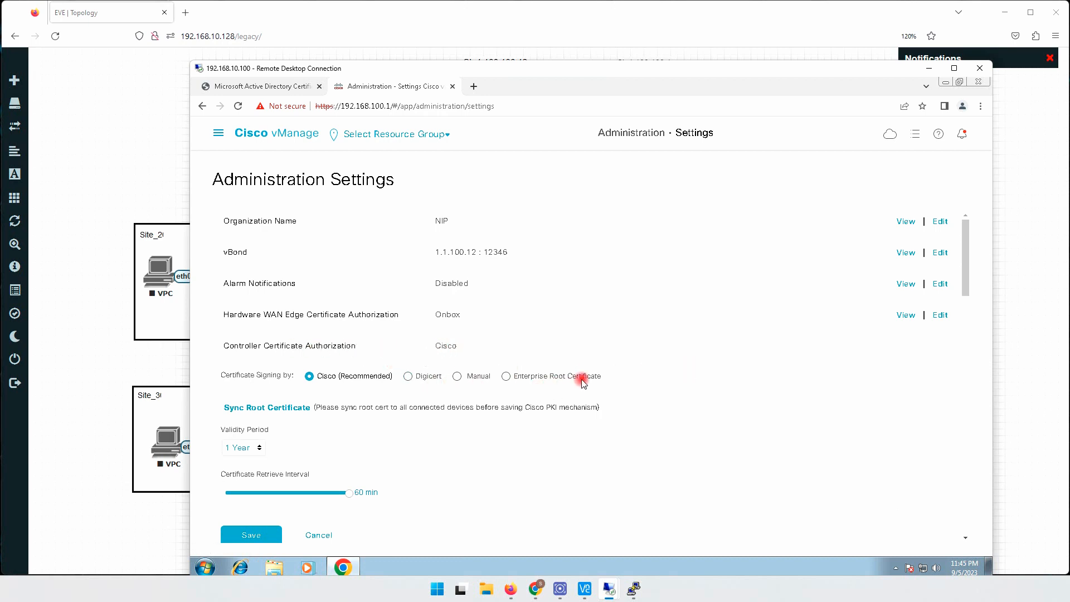
pyautogui.click(506, 377)
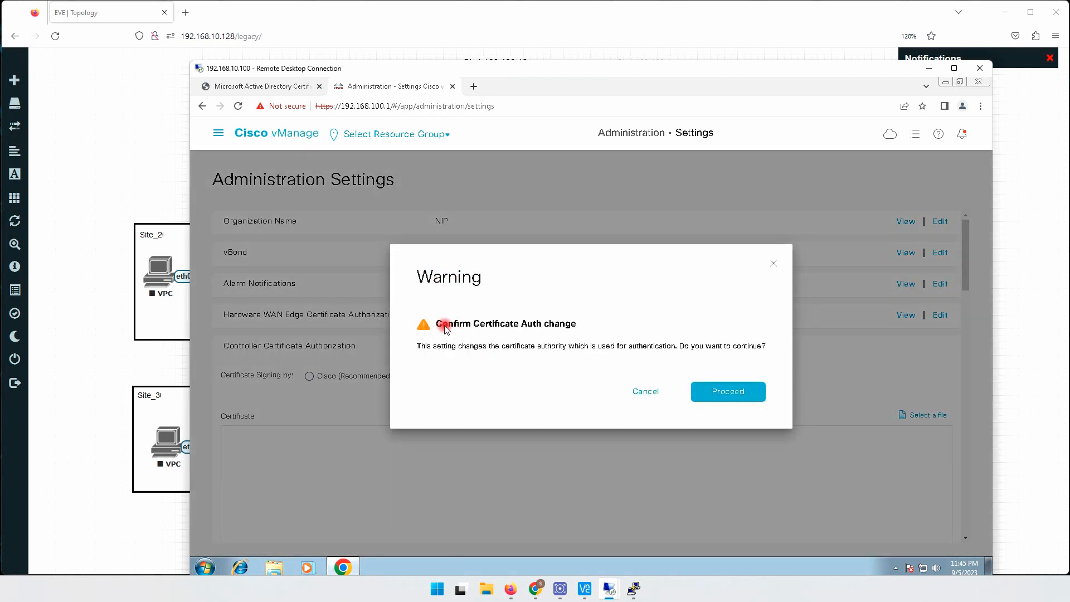
pyautogui.click(730, 392)
pyautogui.scroll(-2, 555, 397)
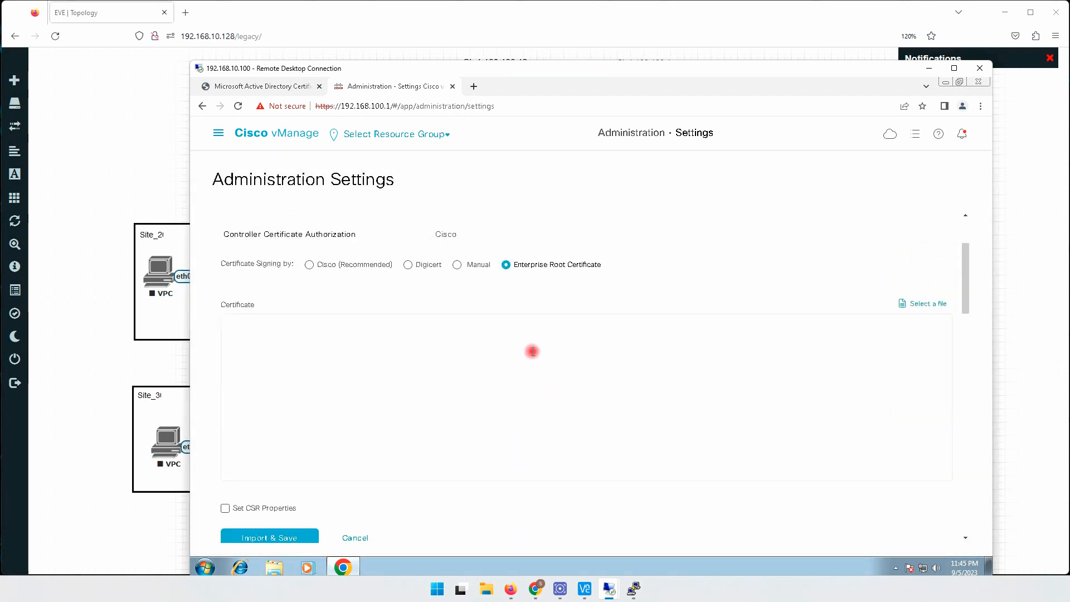
pyautogui.click(329, 330)
# - Download the current NIP CA certificate in Base 64 encoding from the Active Directory Certificate Services site
pyautogui.click(279, 87)
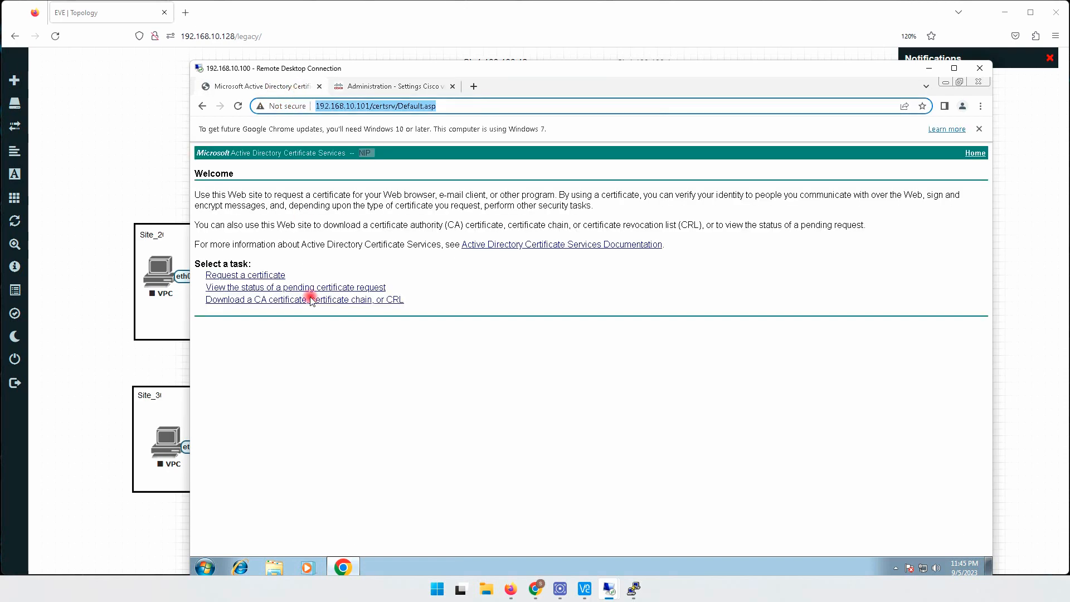
pyautogui.click(486, 105)
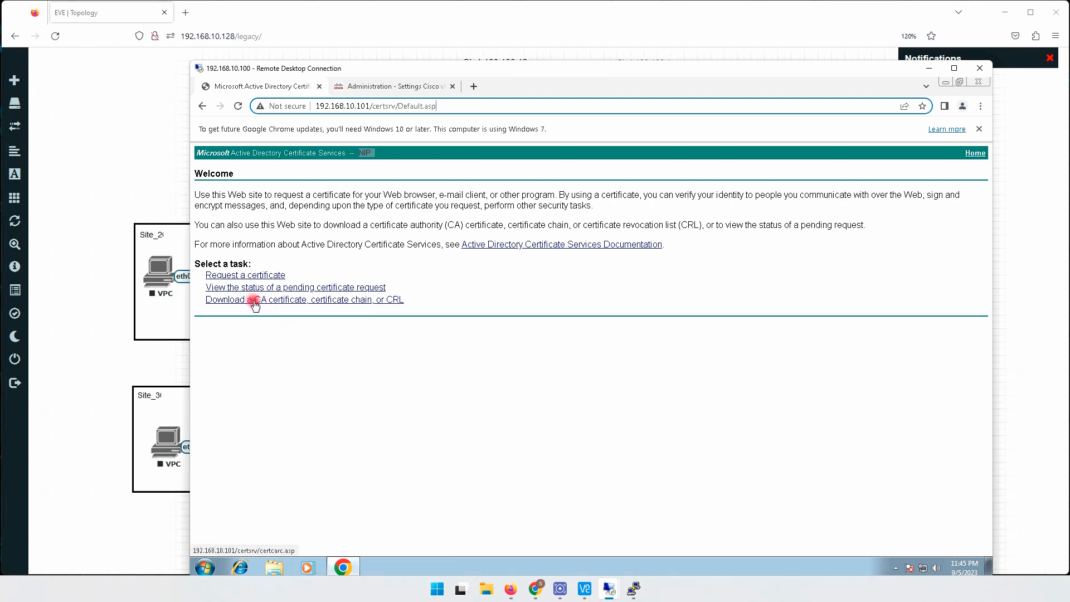
pyautogui.click(287, 301)
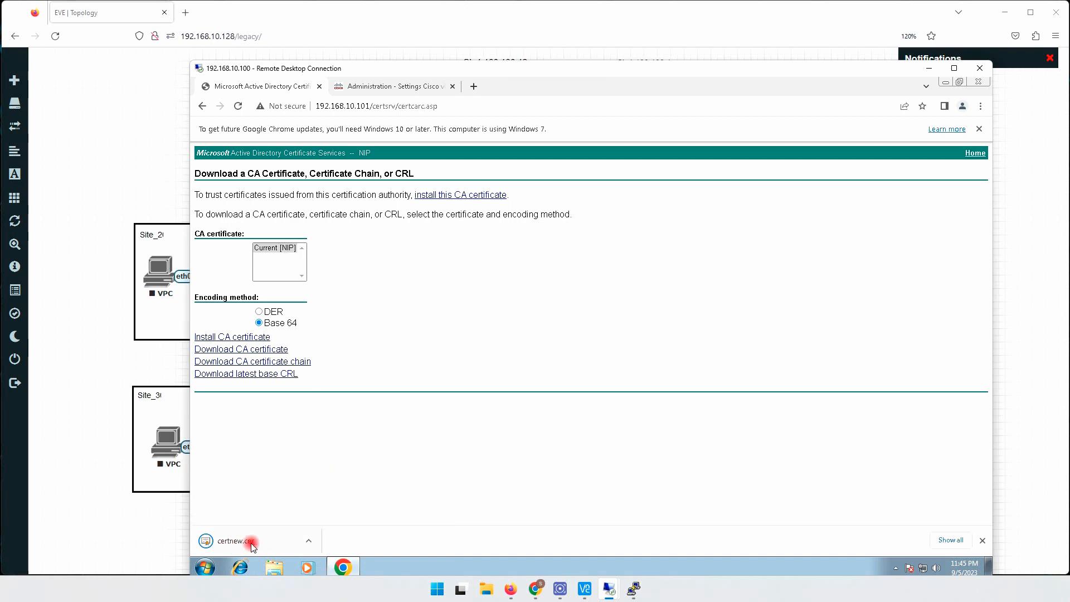
# - Show the downloaded certnew certificate in its folder and rename it to root
pyautogui.click(312, 541)
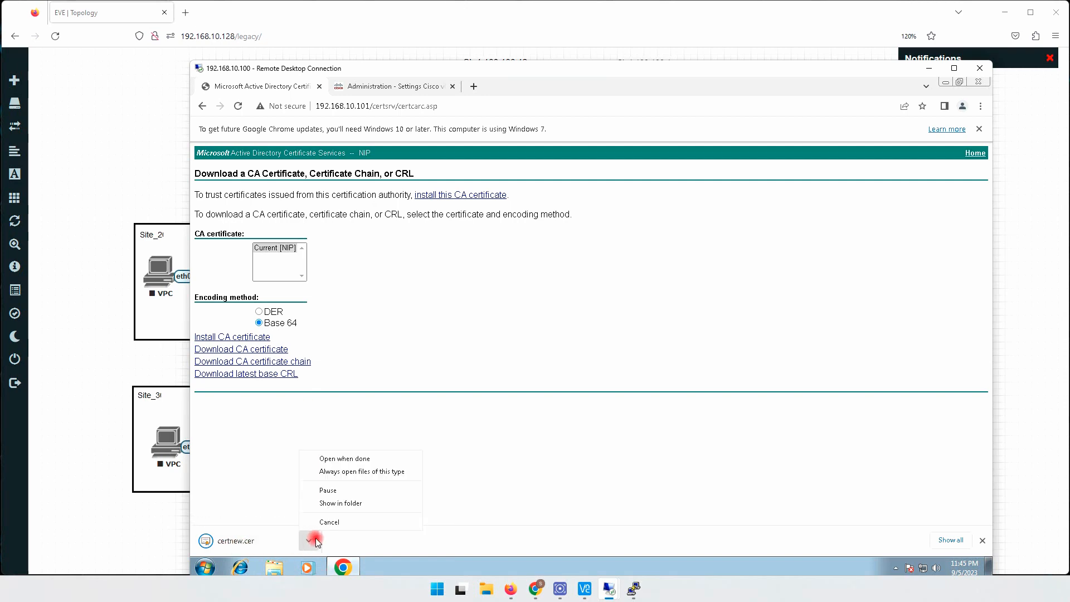
pyautogui.click(352, 503)
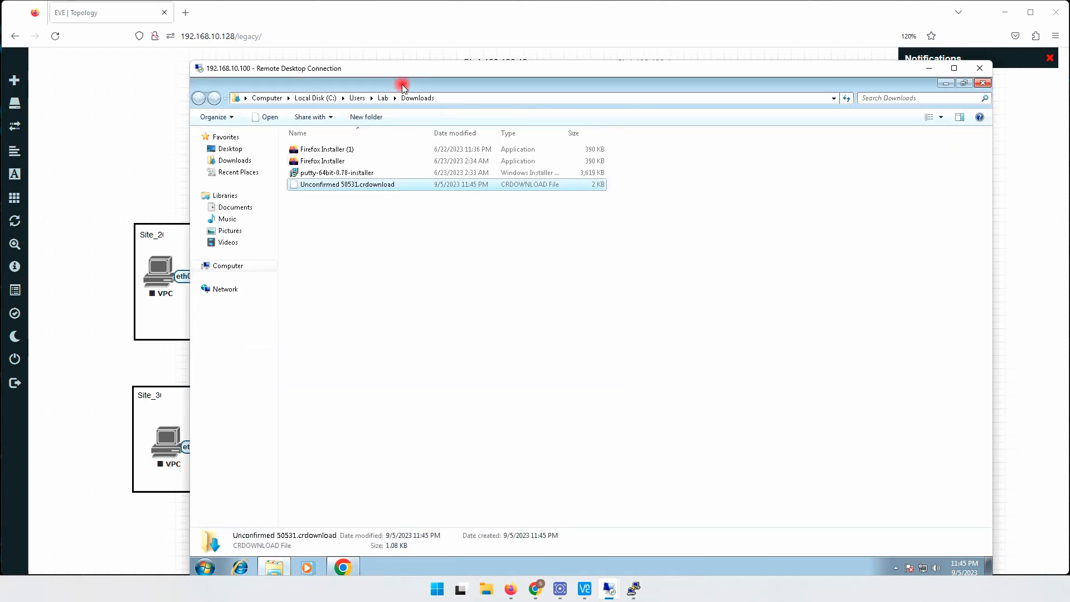
pyautogui.moveTo(403, 87); pyautogui.dragTo(477, 195)
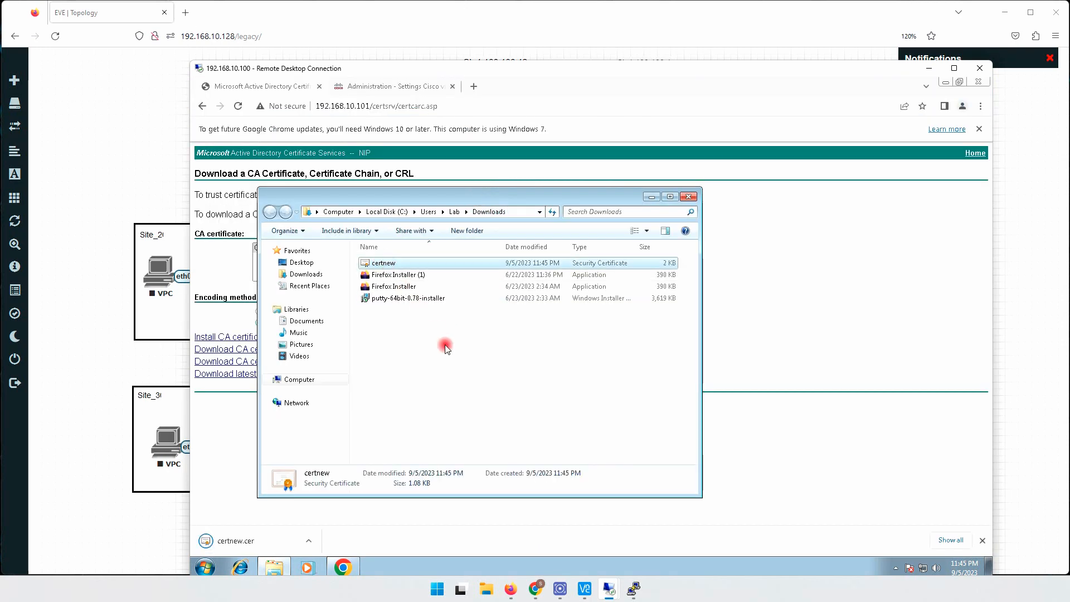
pyautogui.press('F2')
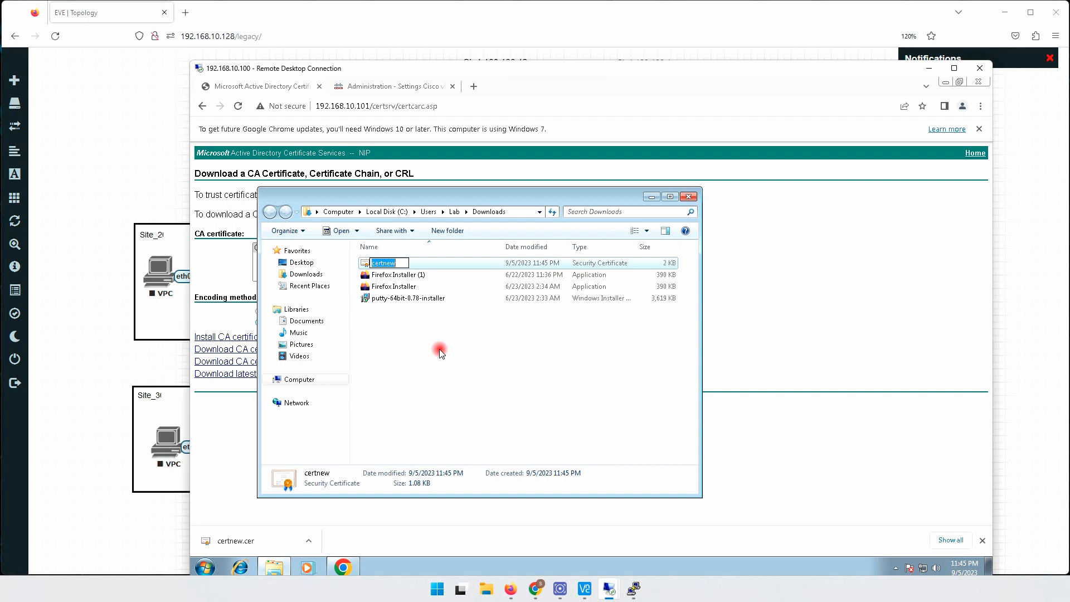
pyautogui.press('Return')
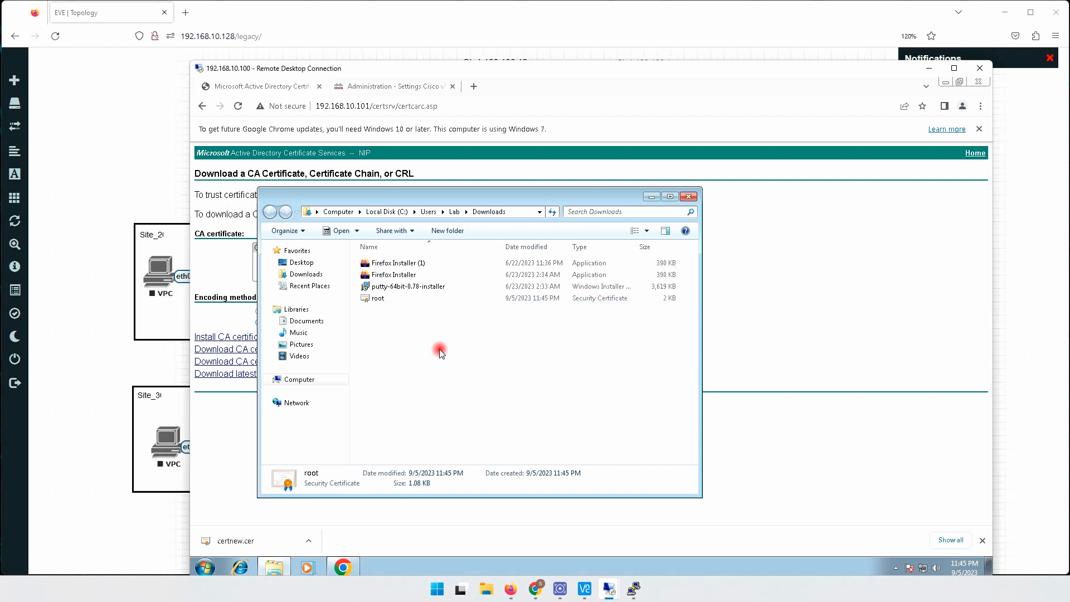
pyautogui.click(437, 352)
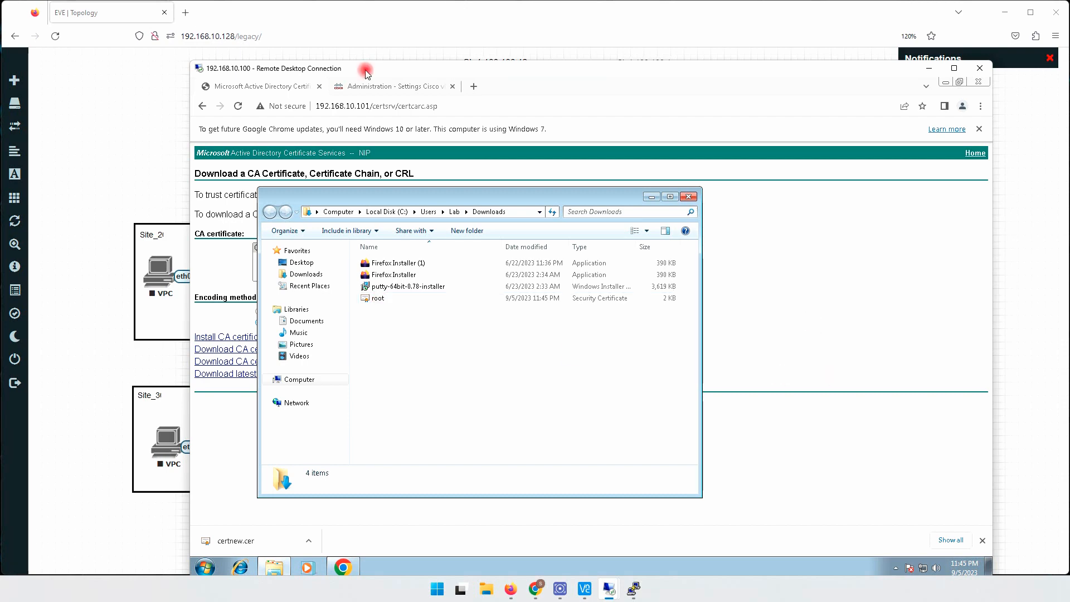
# - Load the root certificate file from the Downloads folder into the controller certificate authorization, with all file types listed
pyautogui.click(390, 87)
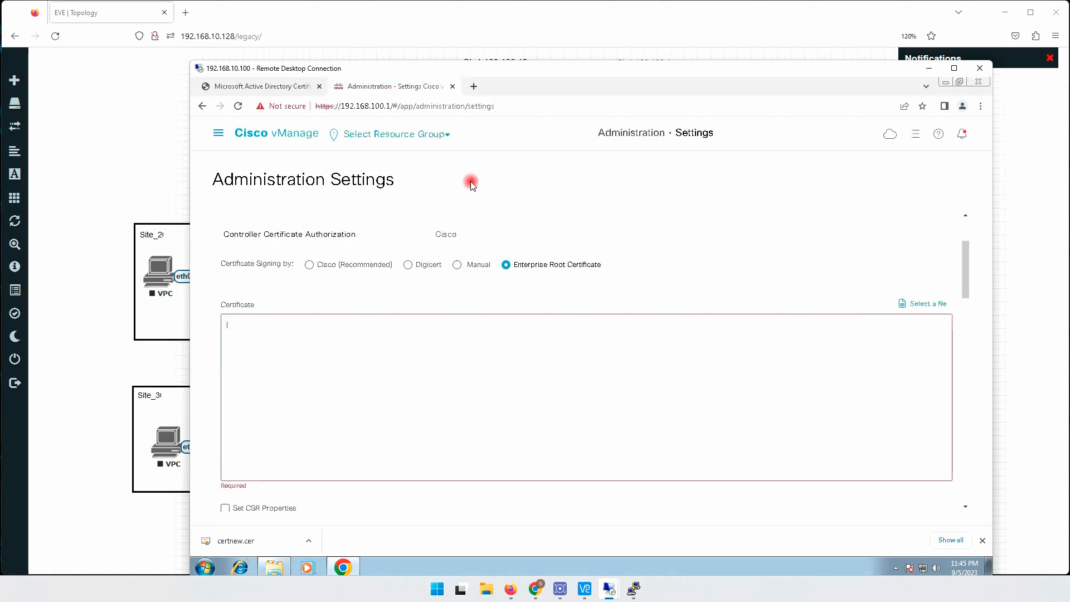
pyautogui.click(924, 304)
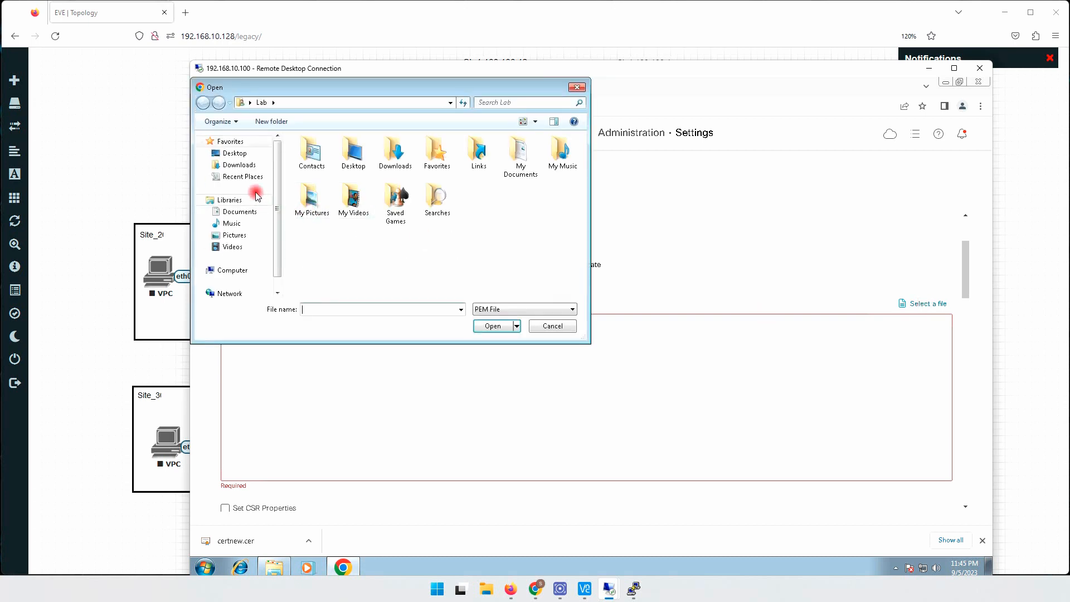
pyautogui.click(238, 165)
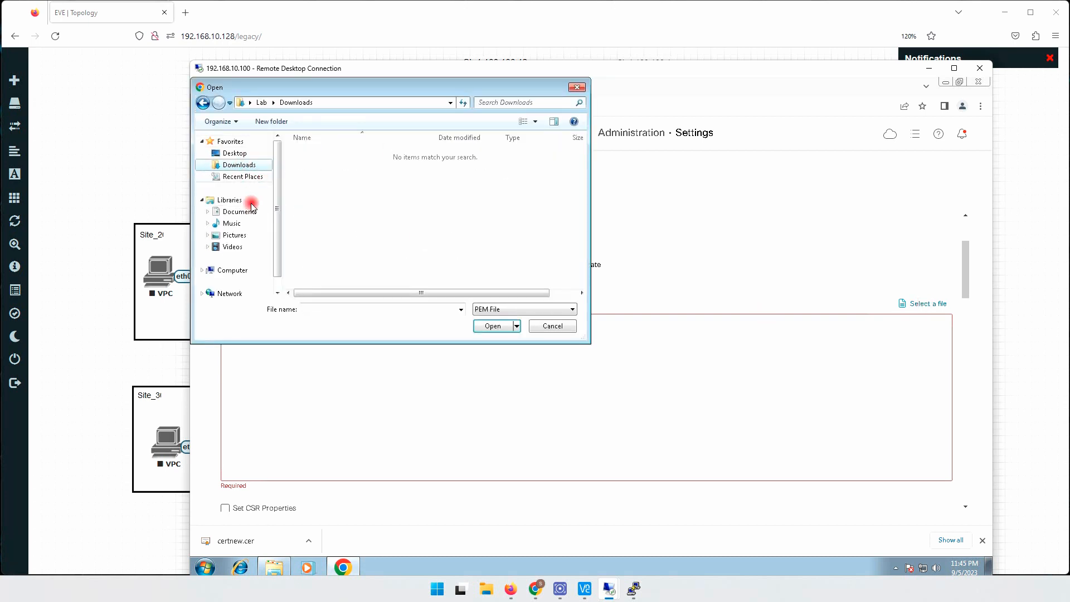
pyautogui.click(274, 567)
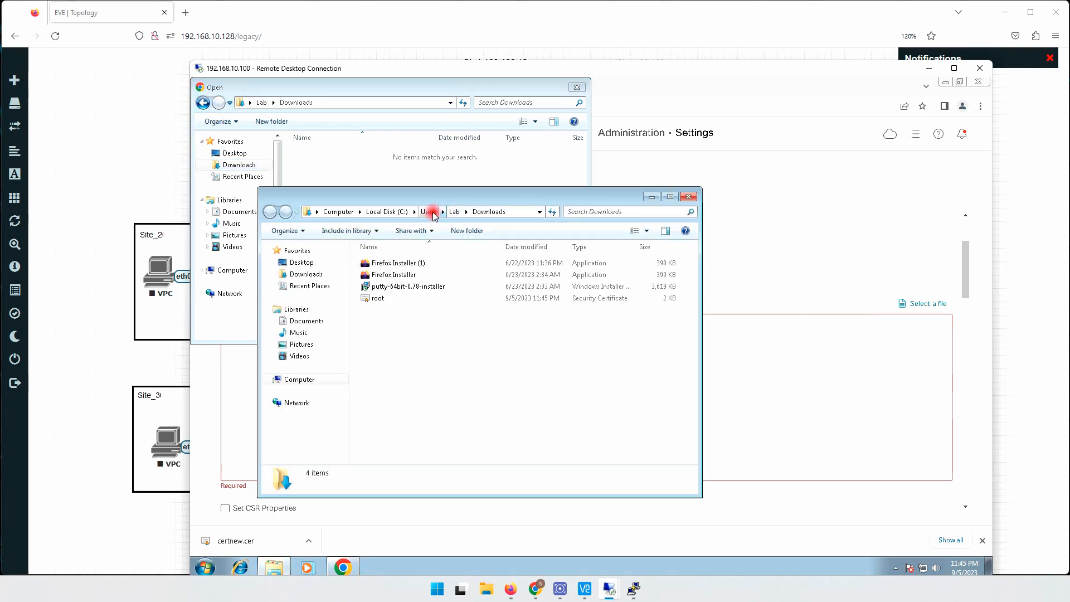
pyautogui.click(339, 165)
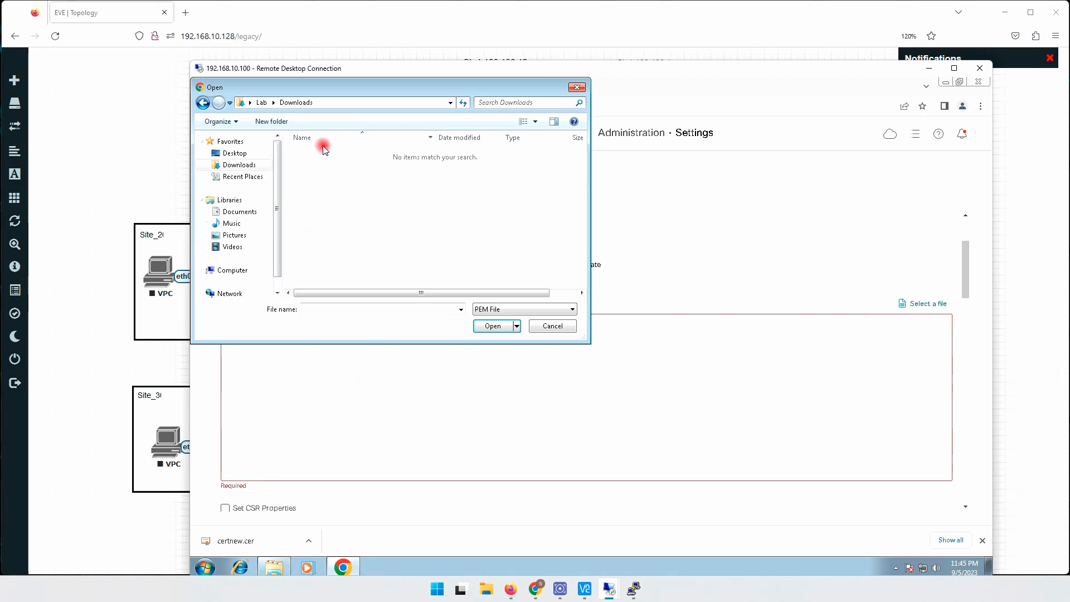
pyautogui.click(491, 309)
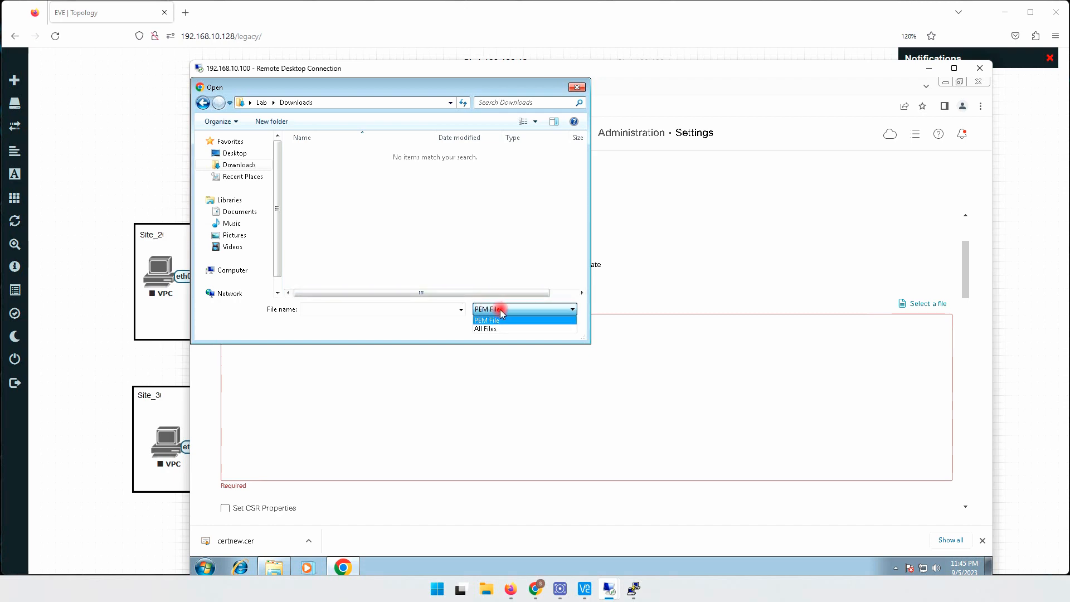
pyautogui.click(492, 329)
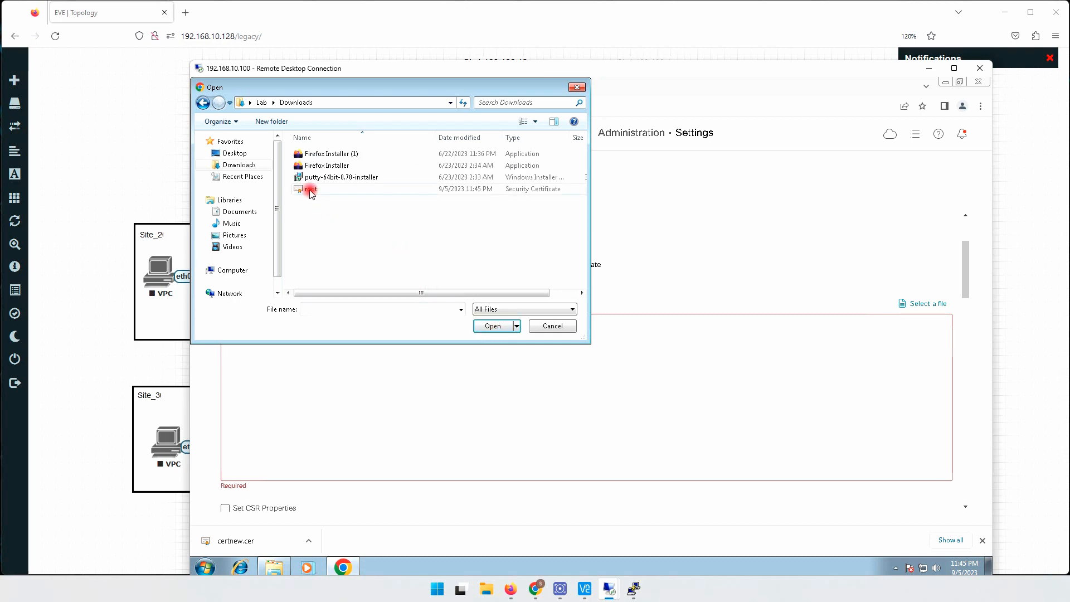
pyautogui.doubleClick(311, 192)
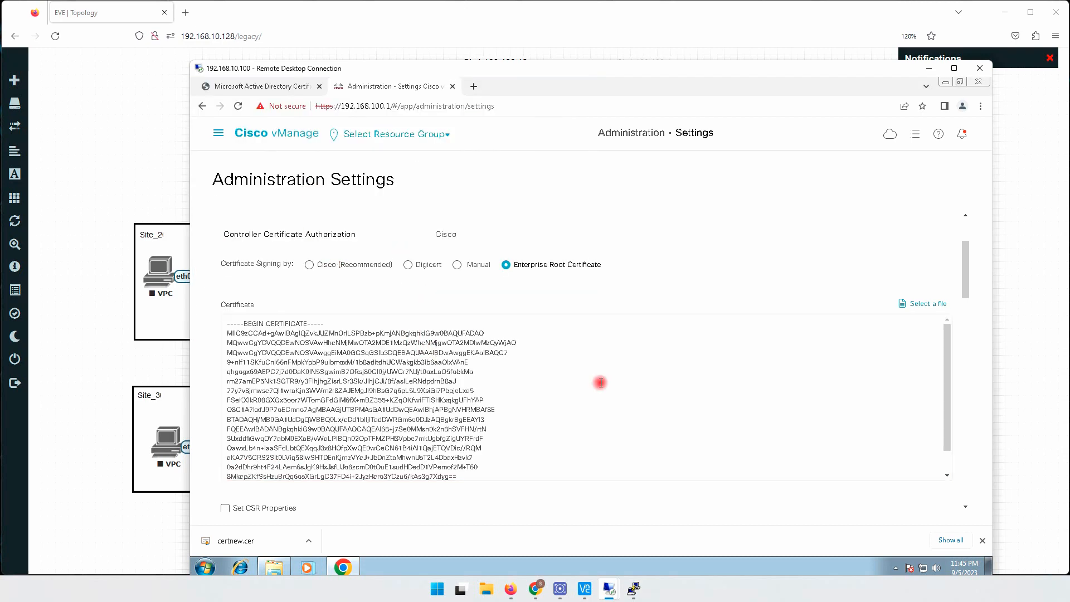
pyautogui.moveTo(945, 355); pyautogui.dragTo(948, 427)
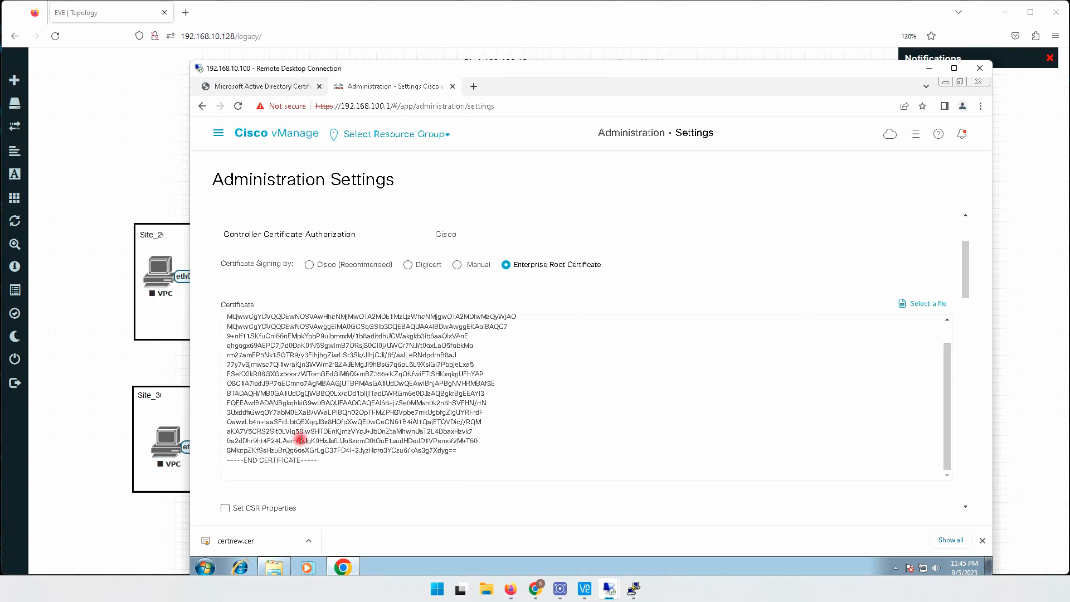
pyautogui.scroll(2, 259, 351)
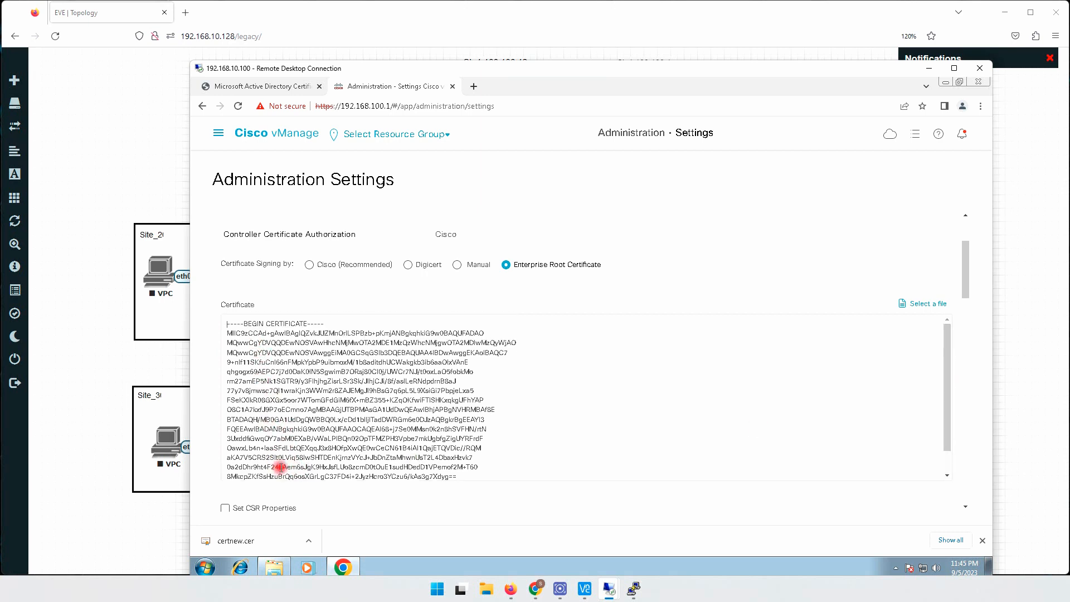
pyautogui.scroll(-2, 391, 429)
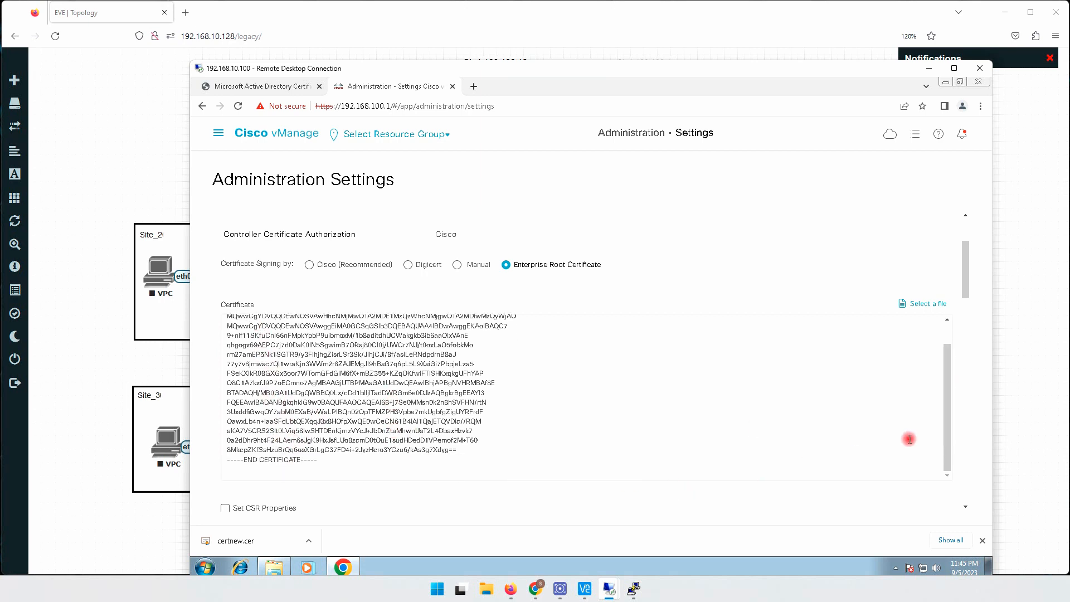
pyautogui.moveTo(968, 280); pyautogui.dragTo(892, 303)
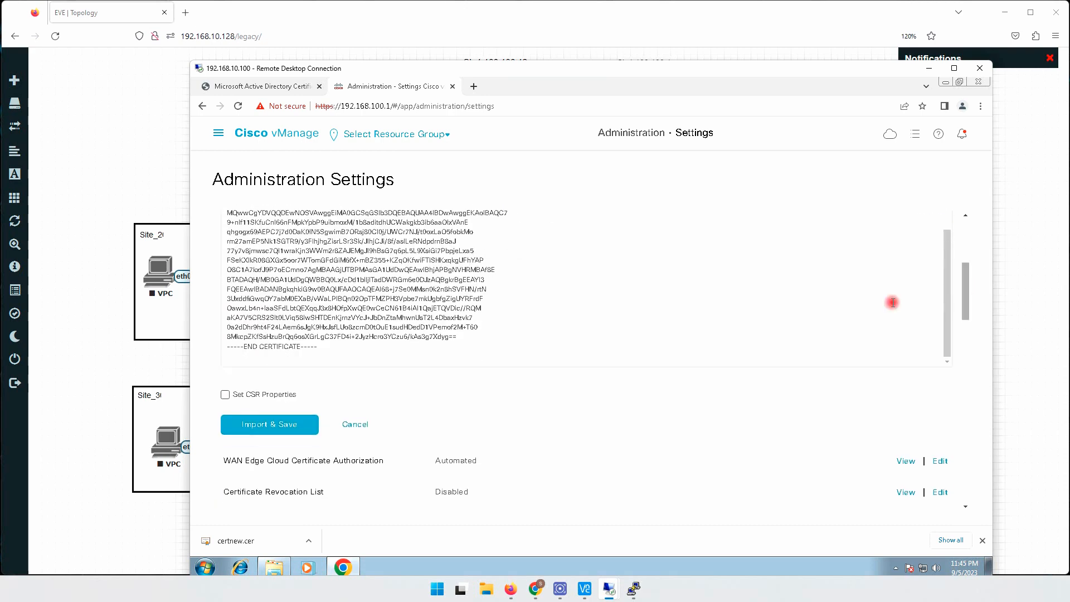
pyautogui.click(226, 395)
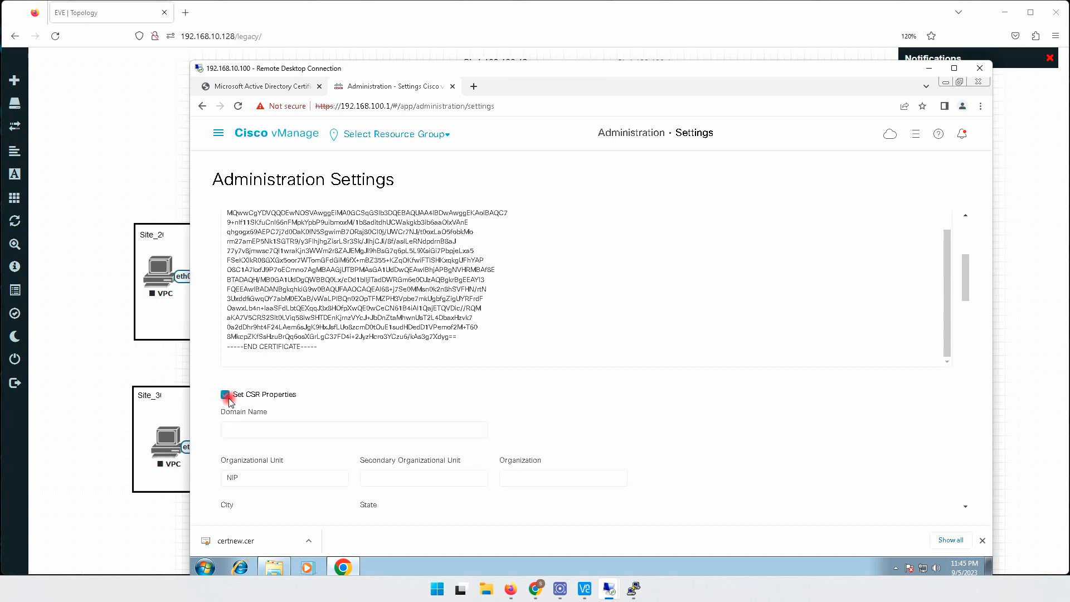
pyautogui.scroll(-1, 281, 484)
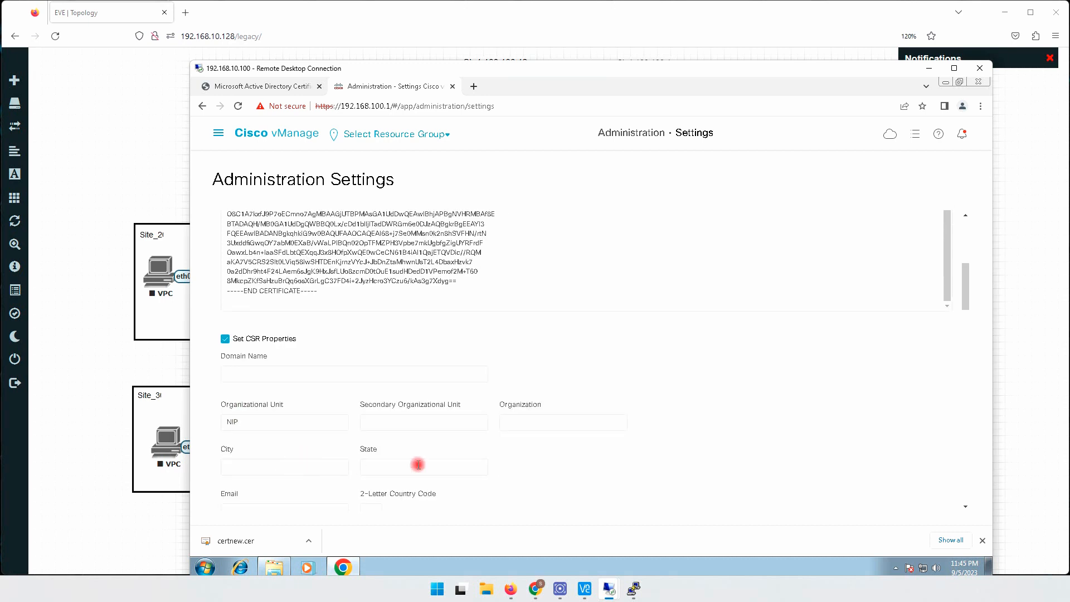
pyautogui.click(225, 339)
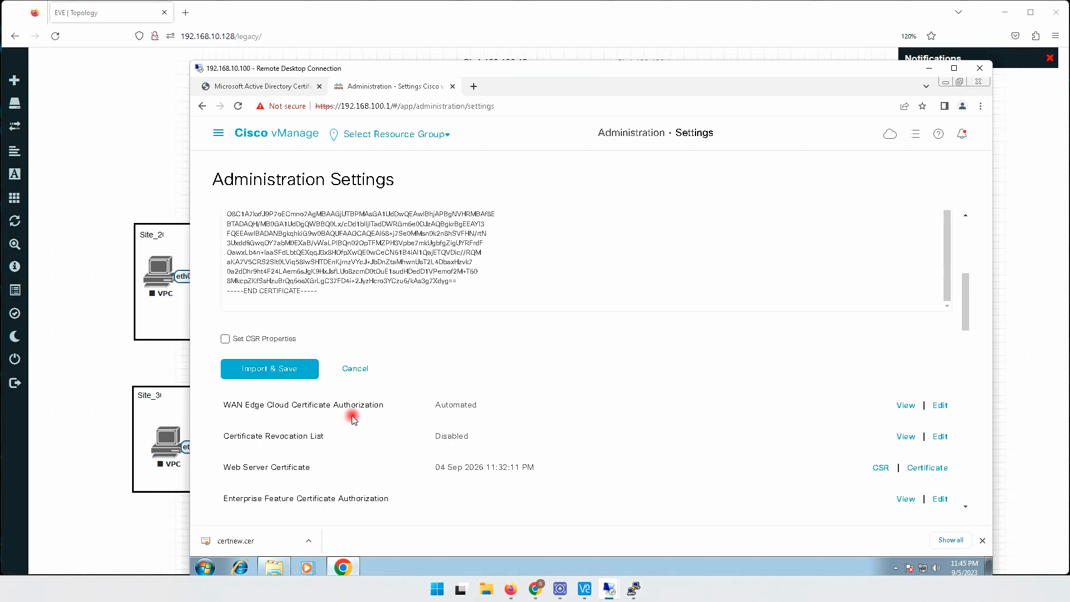
# - Import and save the enterprise root certificate for controller certificate authorization
pyautogui.scroll(-1, 351, 417)
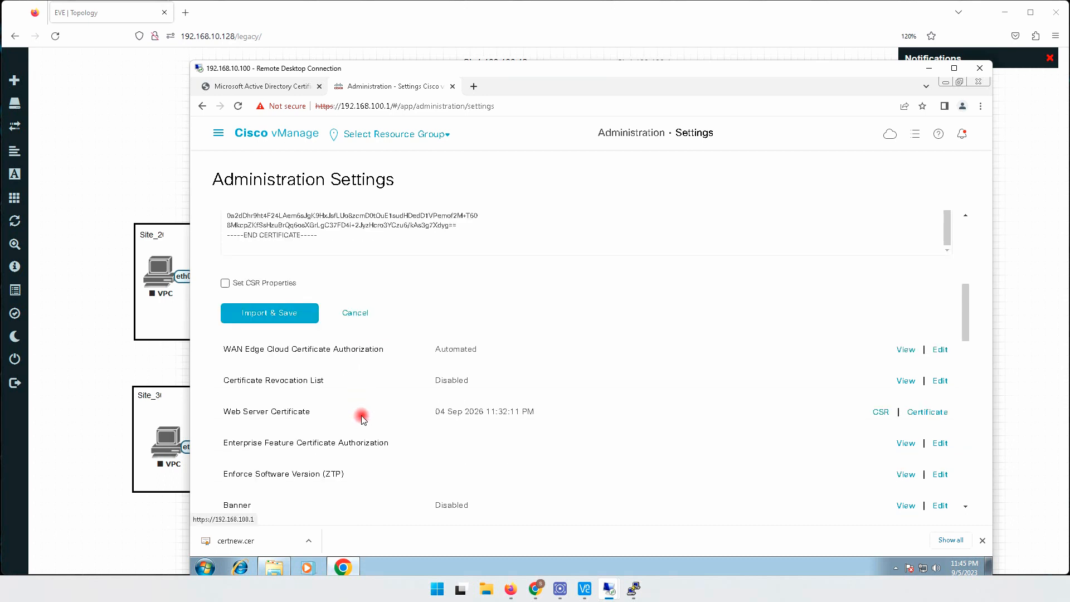
pyautogui.click(274, 313)
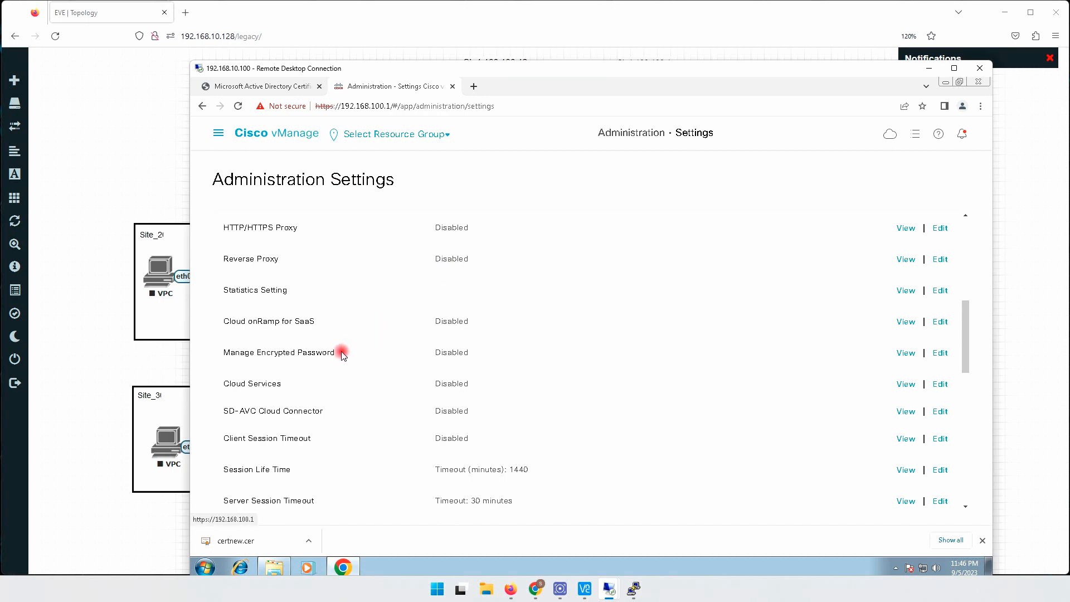
# - Set the WAN Edge Cloud certificate authorization to Manual (Enterprise CA - recommended) and save it
pyautogui.scroll(5, 363, 329)
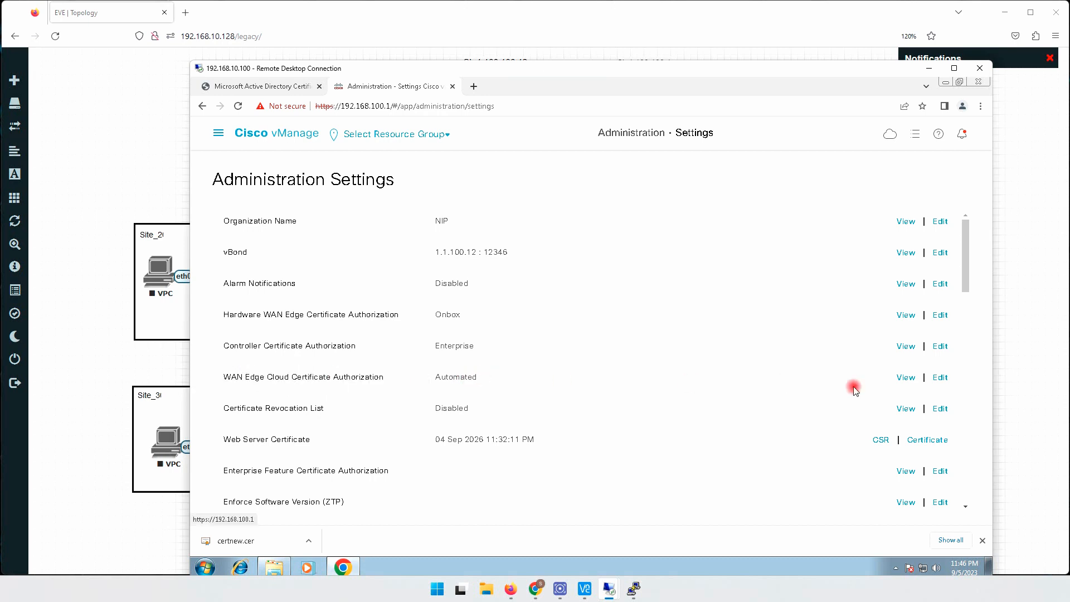
pyautogui.click(940, 378)
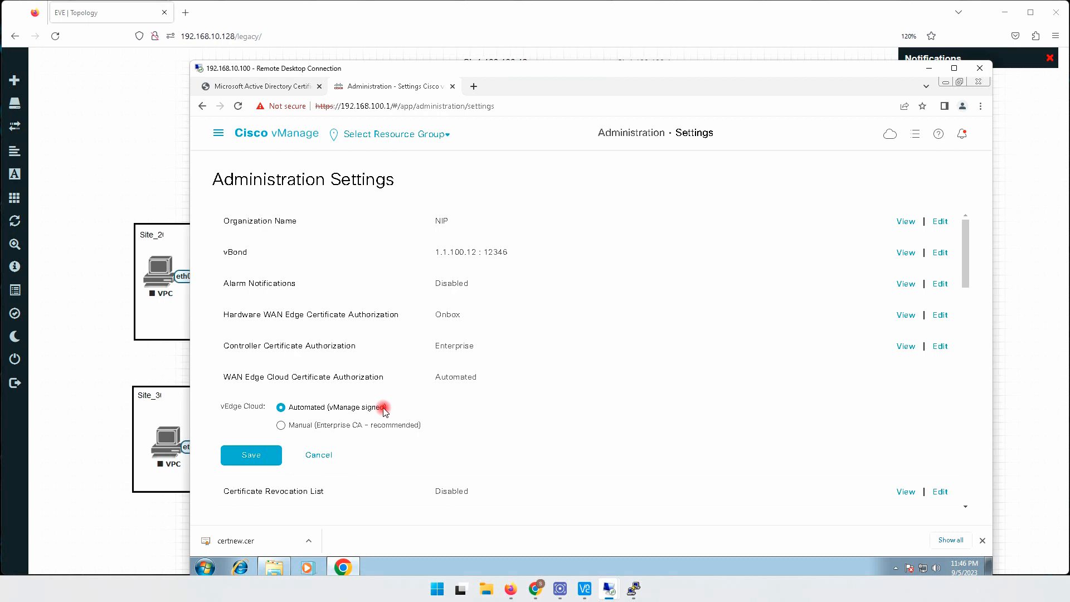
pyautogui.moveTo(383, 408); pyautogui.dragTo(328, 409)
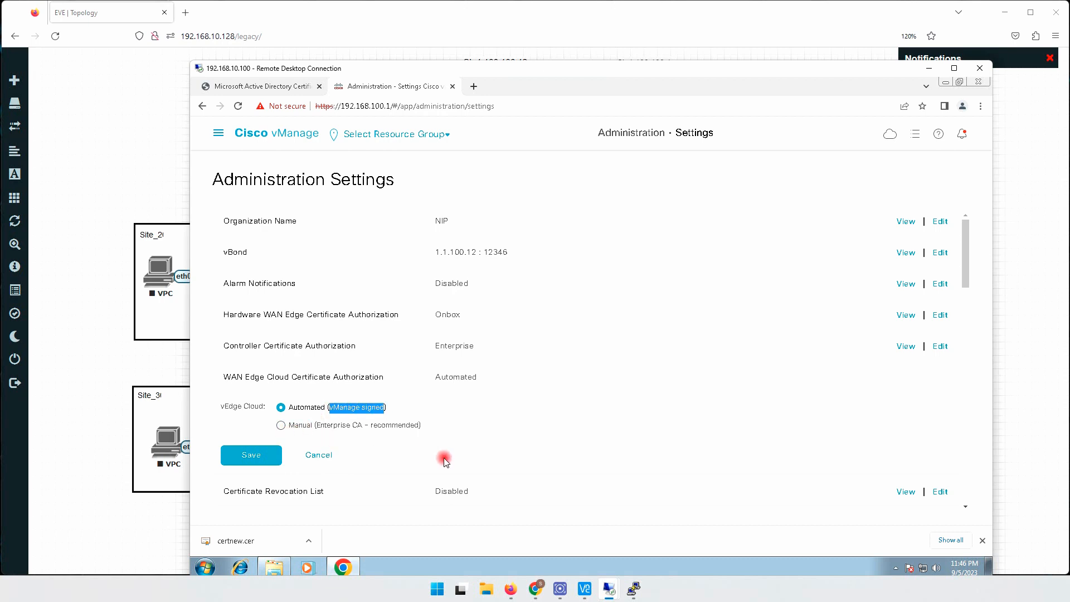
pyautogui.click(281, 426)
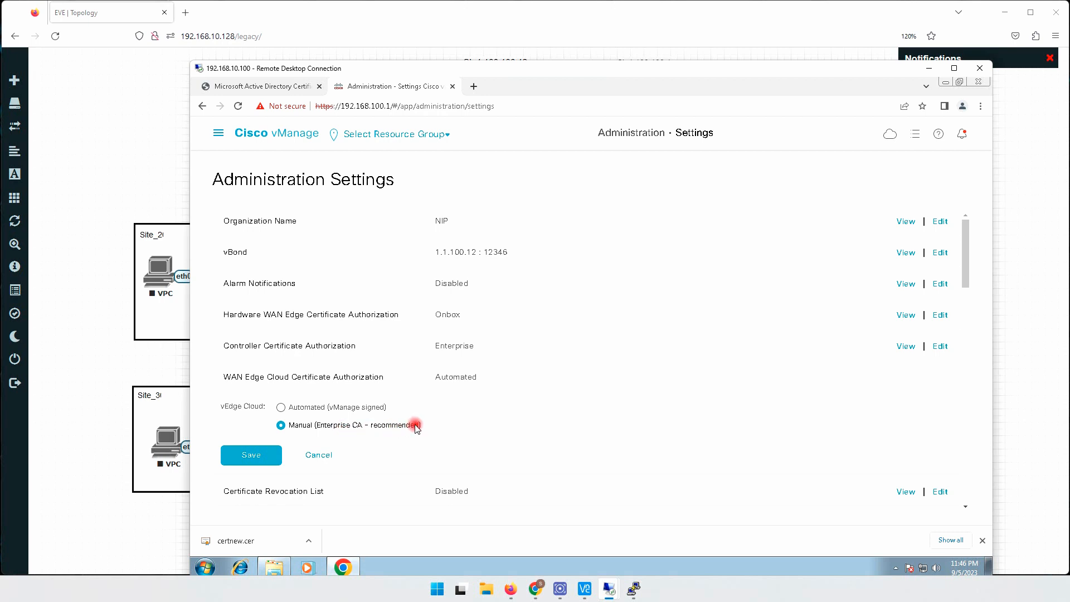
pyautogui.moveTo(419, 427); pyautogui.dragTo(347, 428)
pyautogui.click(363, 432)
pyautogui.click(244, 458)
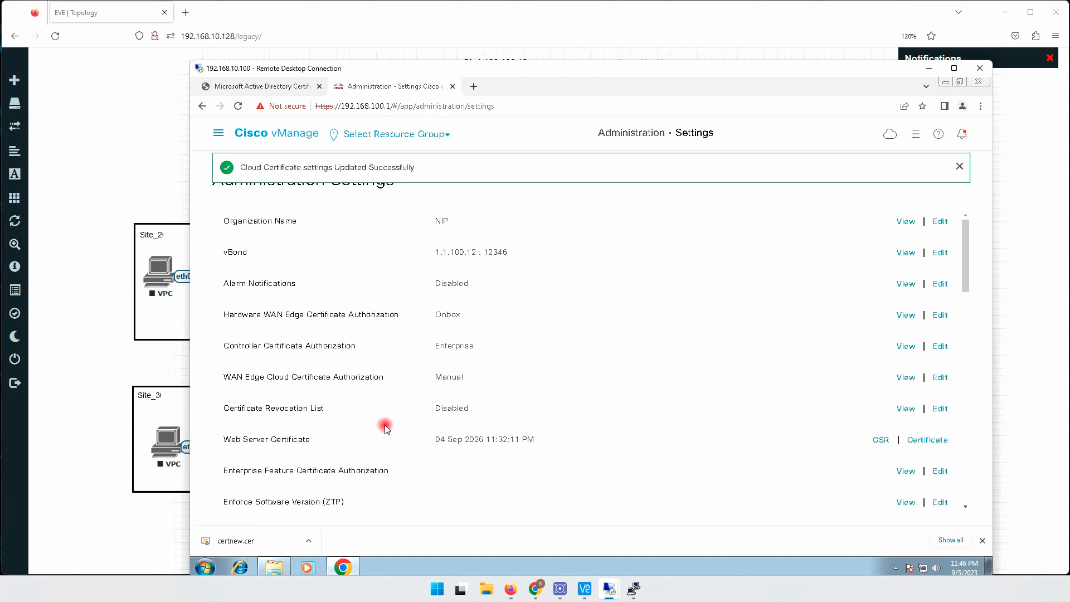
pyautogui.scroll(-5, 531, 363)
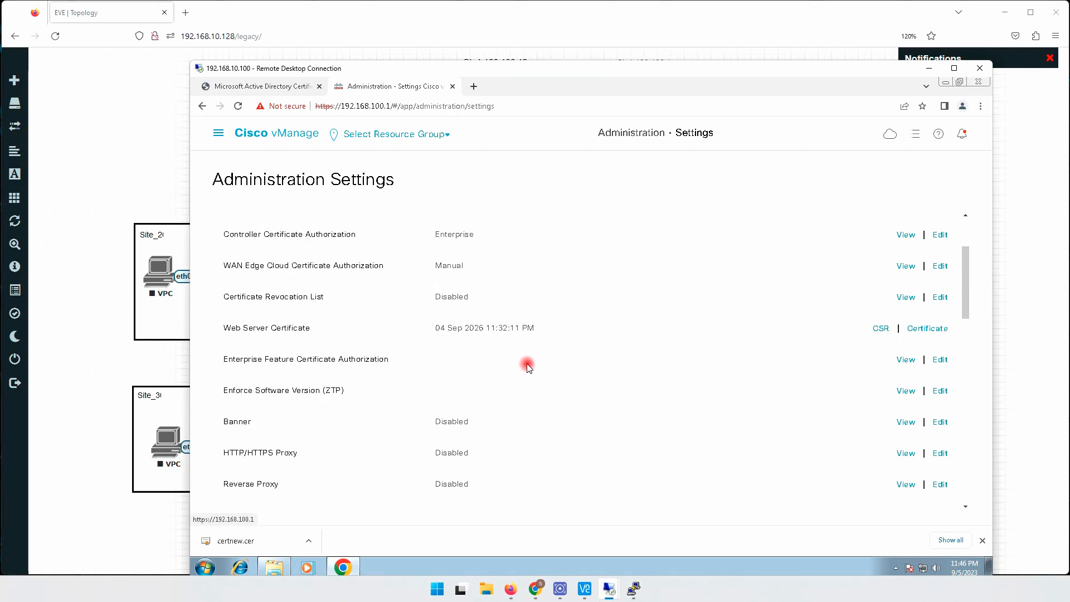
pyautogui.scroll(-3, 529, 367)
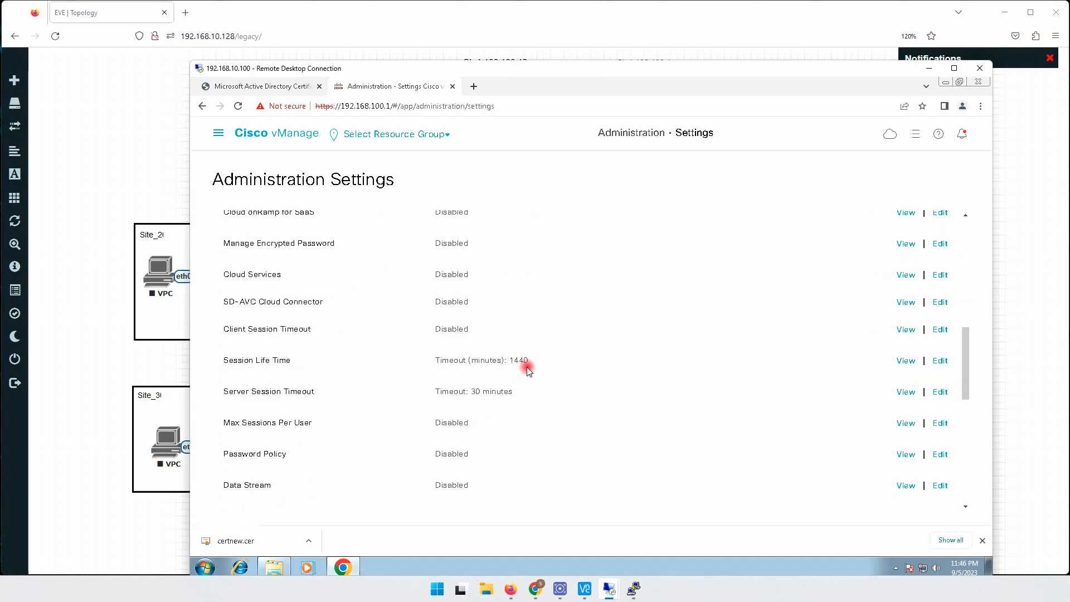
pyautogui.scroll(2, 528, 370)
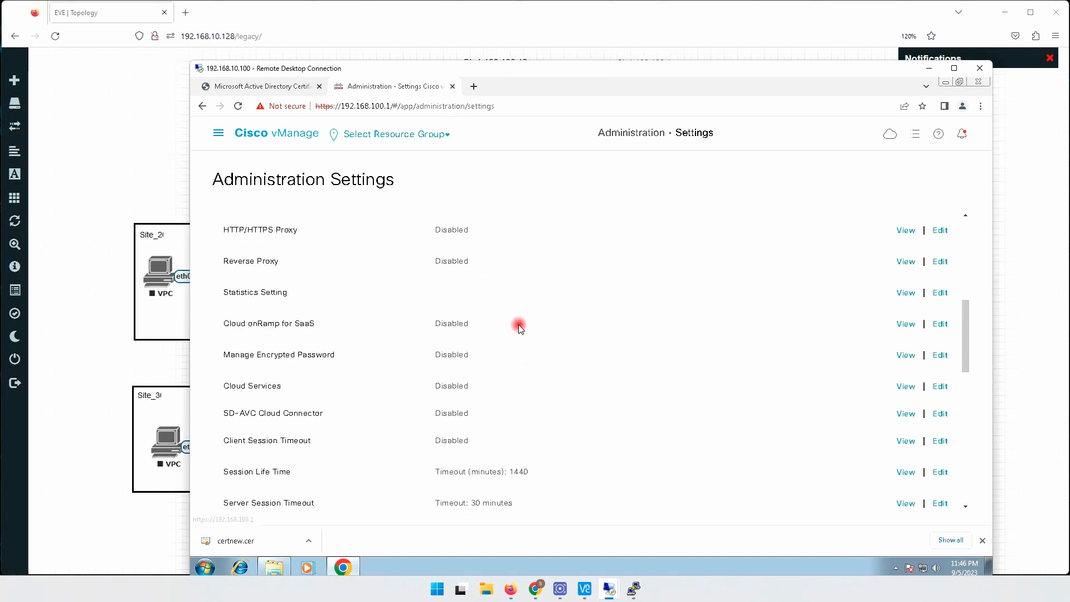
pyautogui.scroll(1, 518, 299)
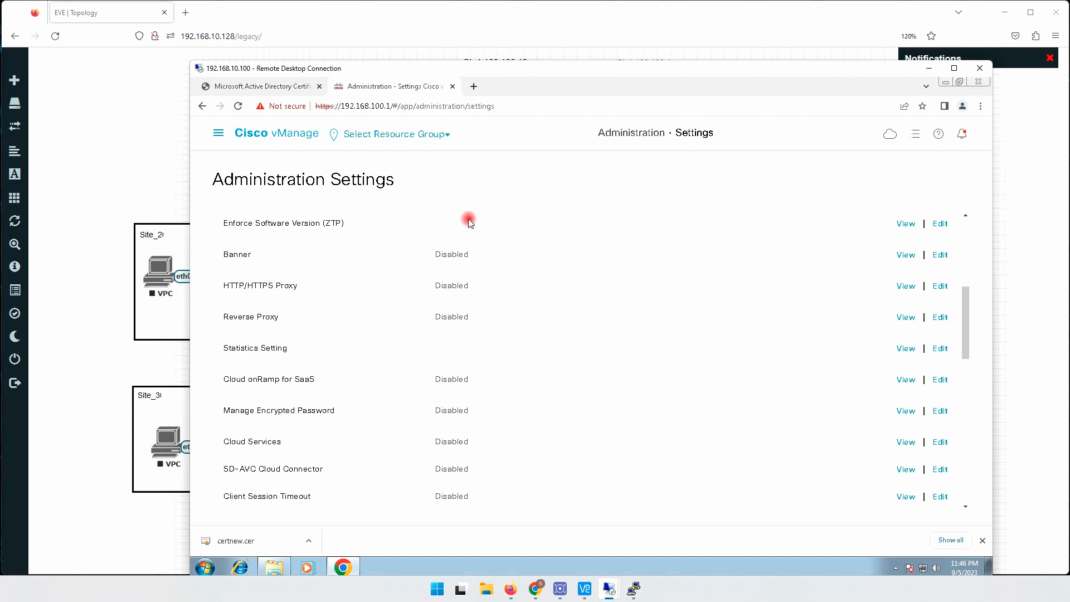
# - Open the certificate configuration and show the list of controllers
pyautogui.click(219, 134)
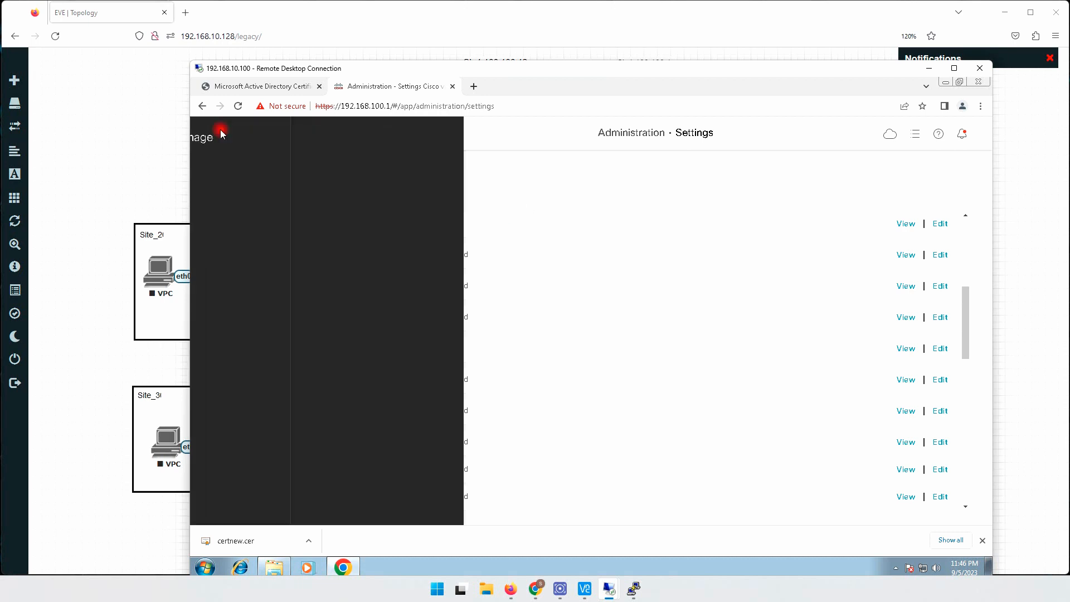
pyautogui.click(247, 212)
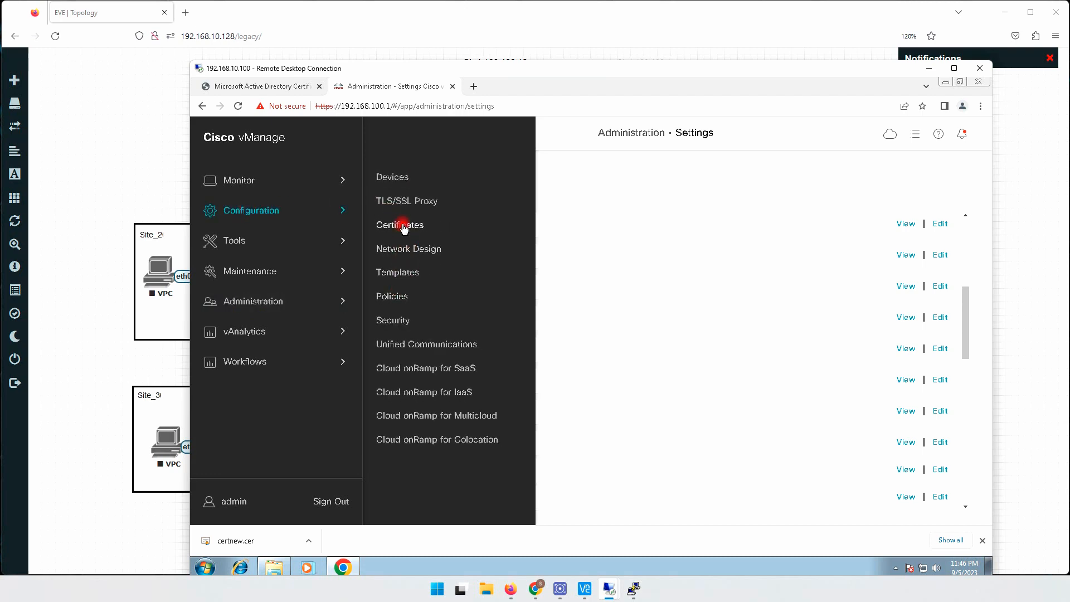
pyautogui.click(402, 225)
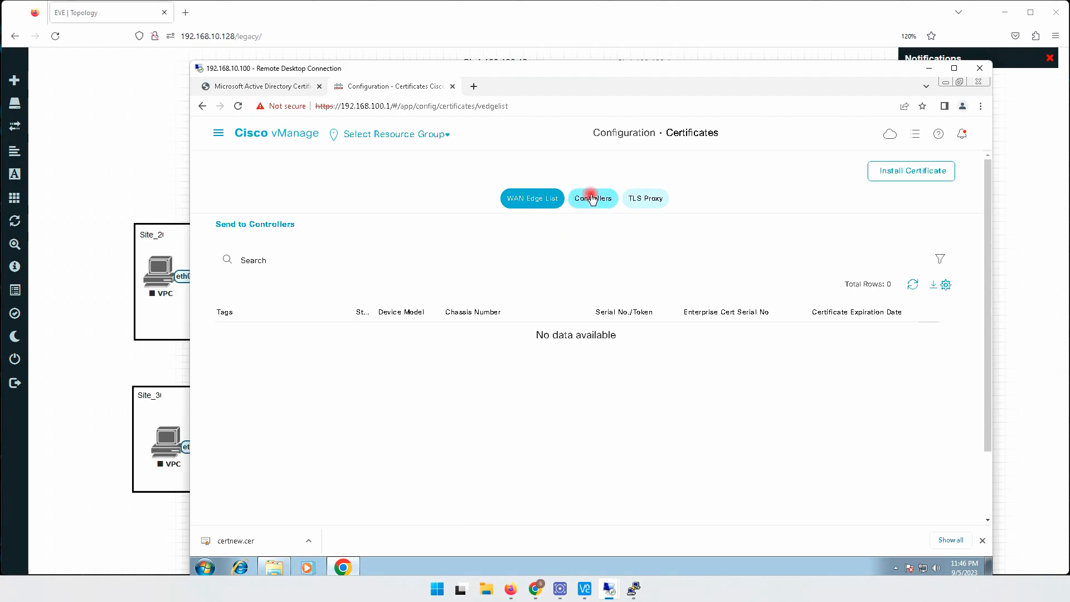
pyautogui.click(592, 199)
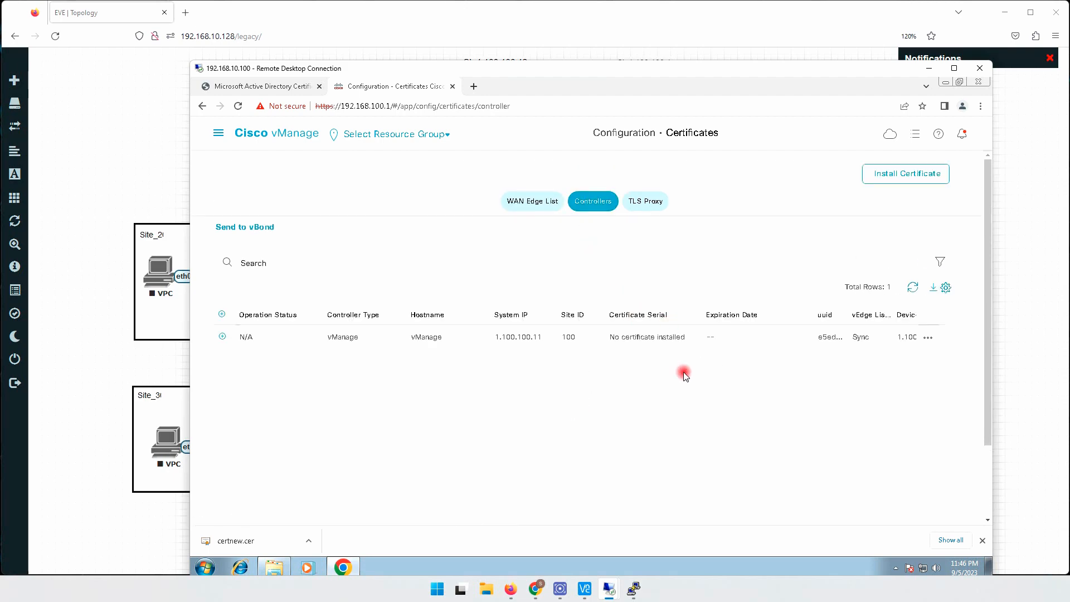
# - Generate a certificate signing request for the vManage controller and view the request text through to its end
pyautogui.moveTo(611, 338); pyautogui.dragTo(683, 337)
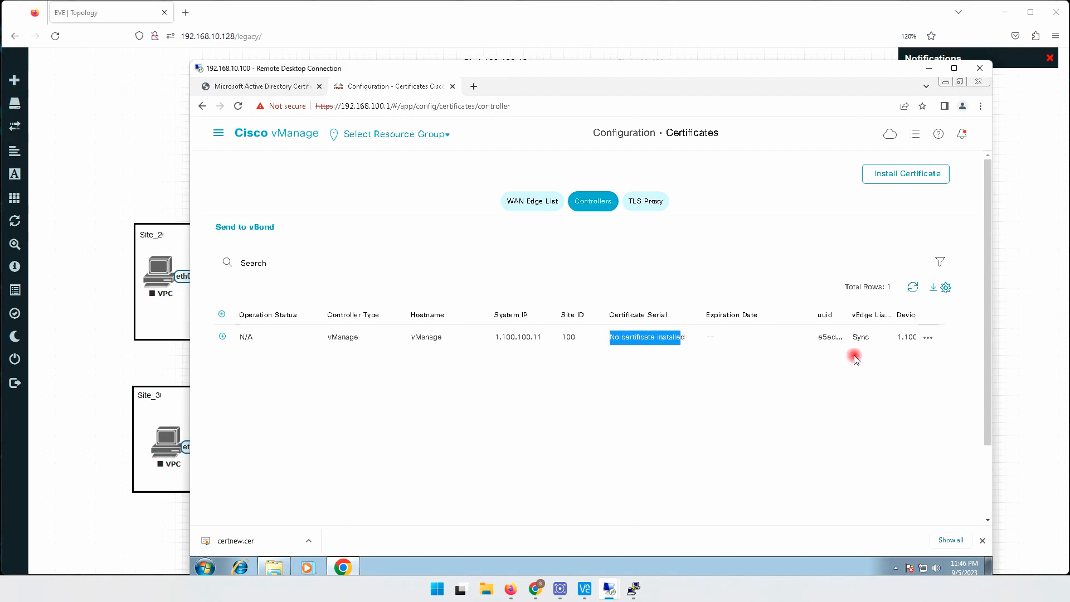
pyautogui.rightClick(928, 339)
pyautogui.click(929, 338)
pyautogui.click(929, 338)
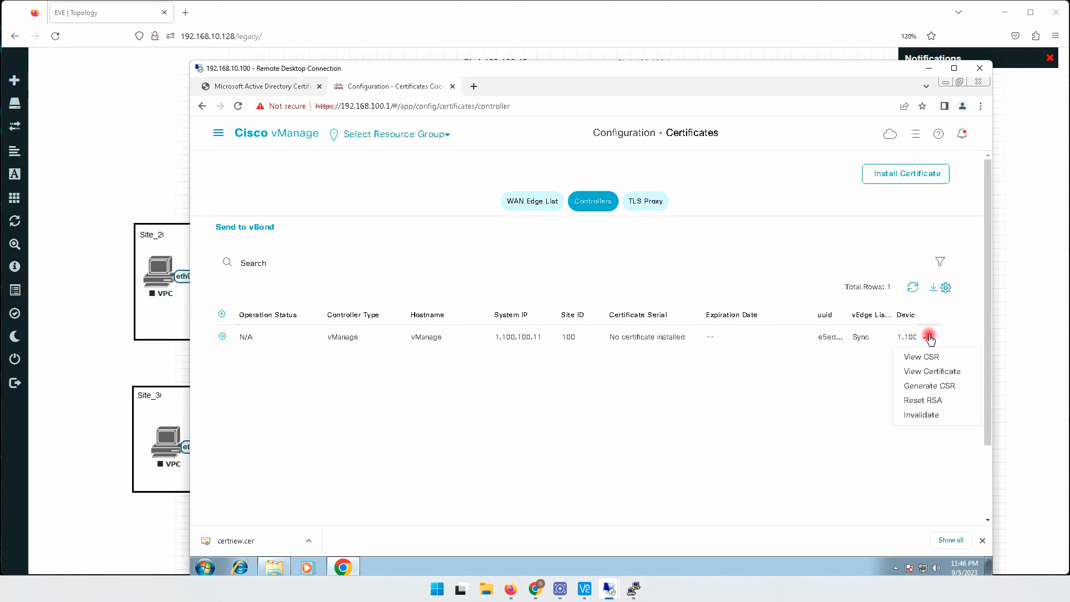
pyautogui.click(919, 387)
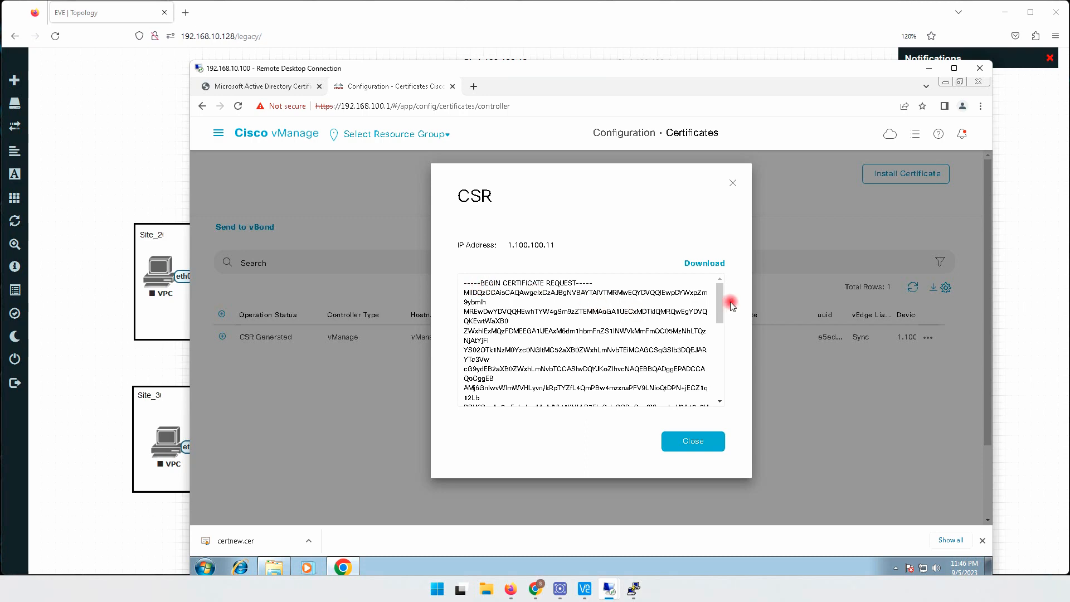
pyautogui.moveTo(719, 304); pyautogui.dragTo(721, 387)
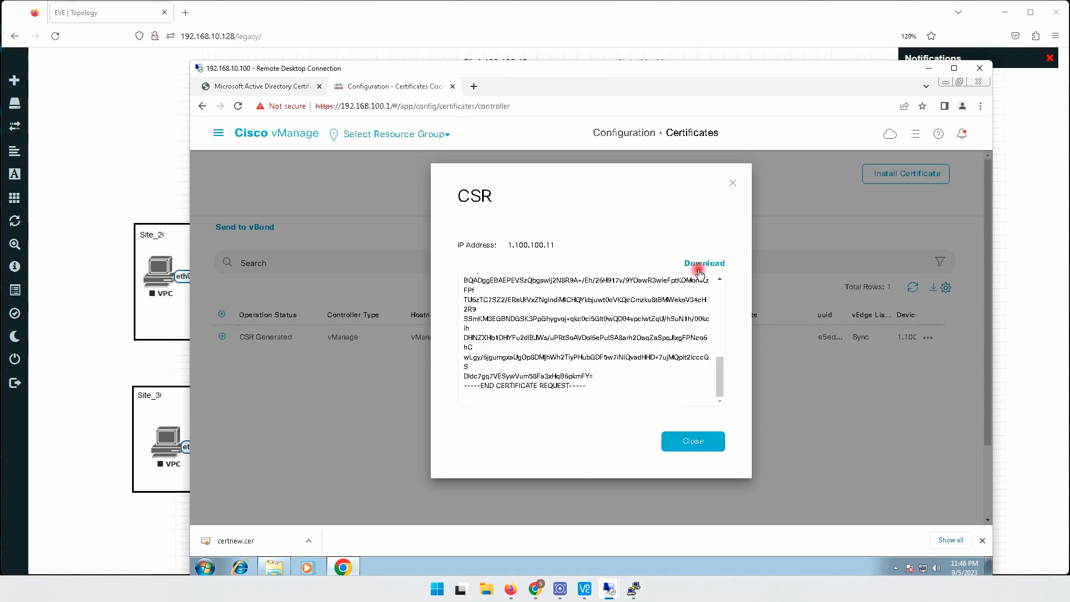
# - Copy the entire text of vManage's certificate signing request and close the CSR dialog
pyautogui.click(614, 381)
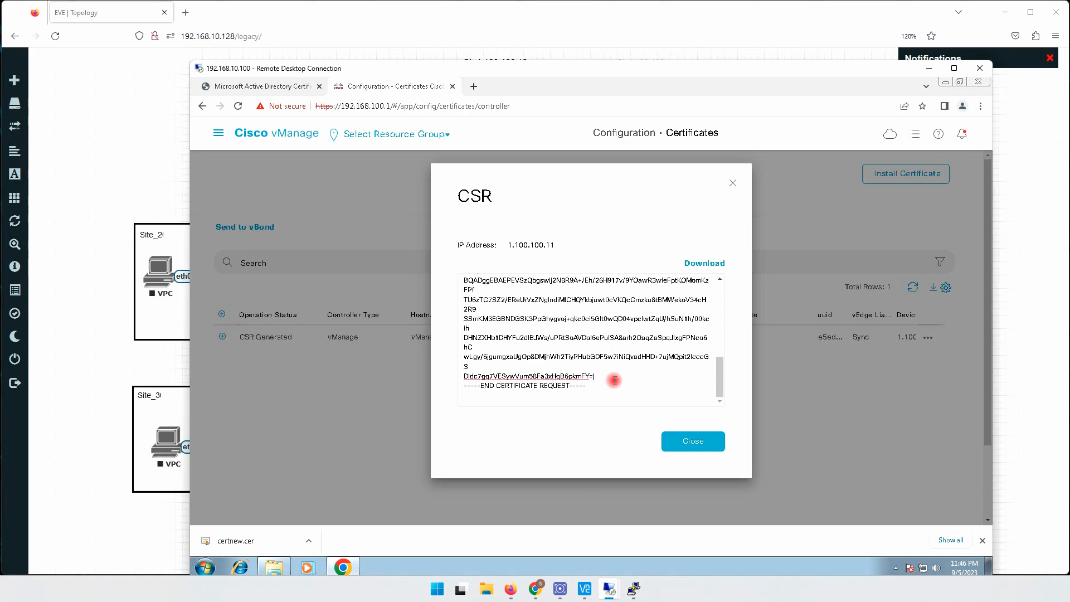
pyautogui.hotkey('ctrl', 'a')
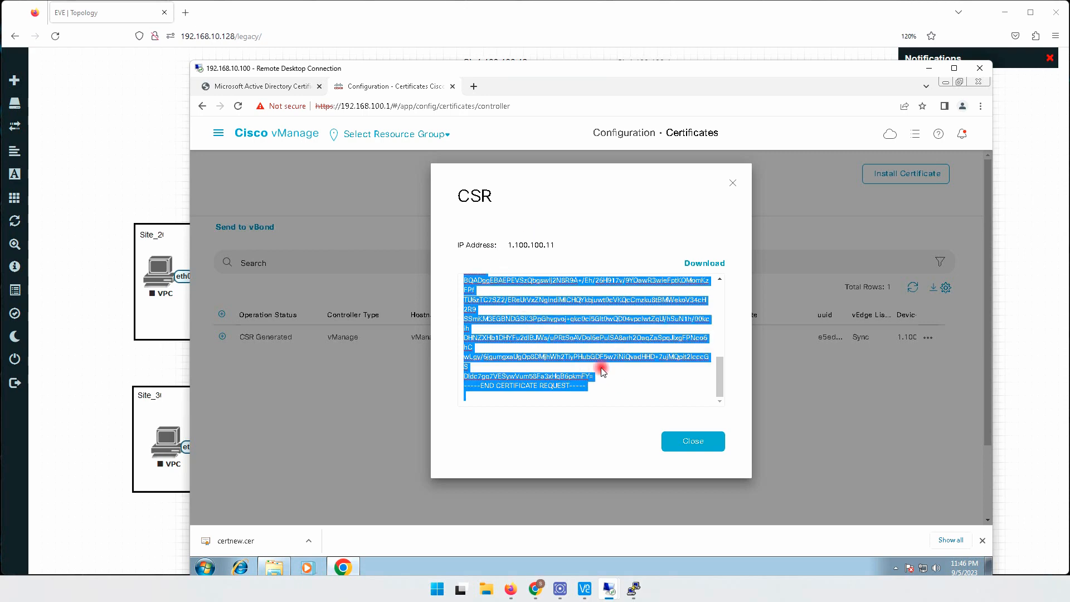
pyautogui.click(694, 441)
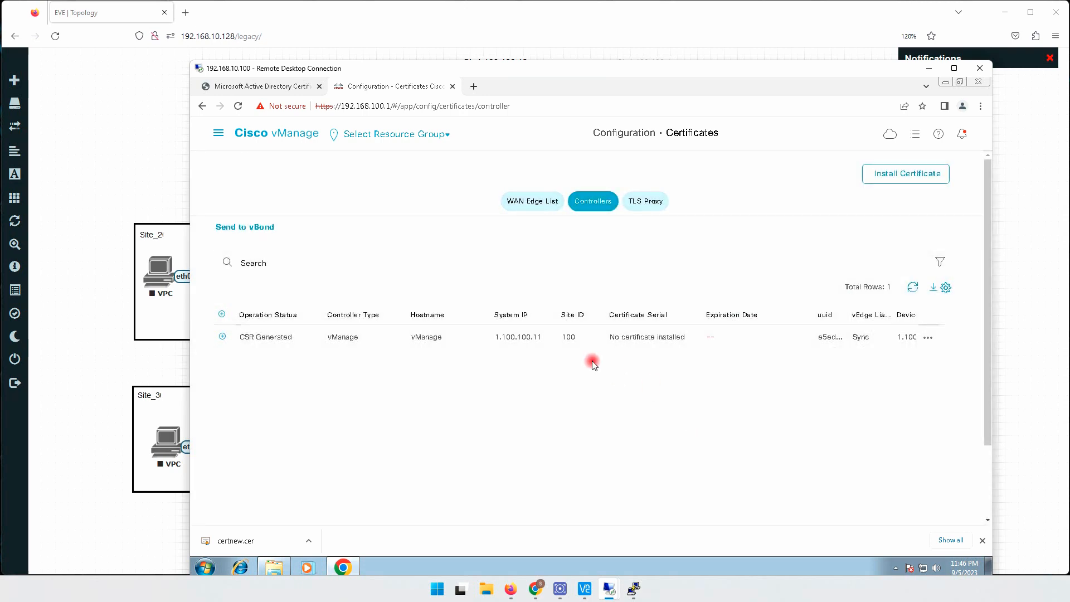
# - Return to the certificate services site at 192.168.10.101/certsrv and open the advanced certificate request form
pyautogui.click(281, 87)
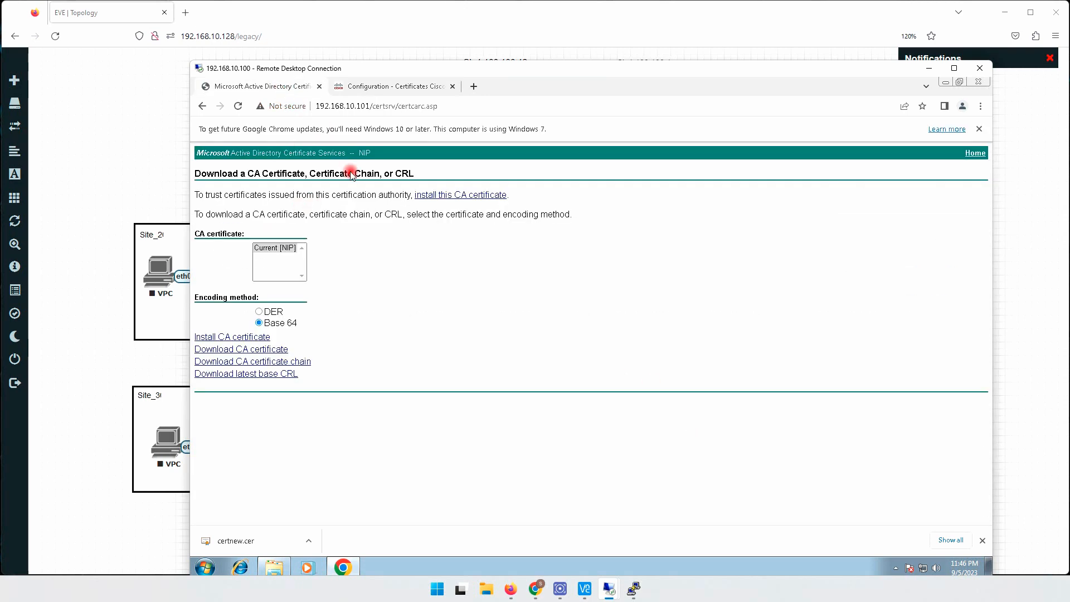
pyautogui.moveTo(394, 106); pyautogui.dragTo(484, 107)
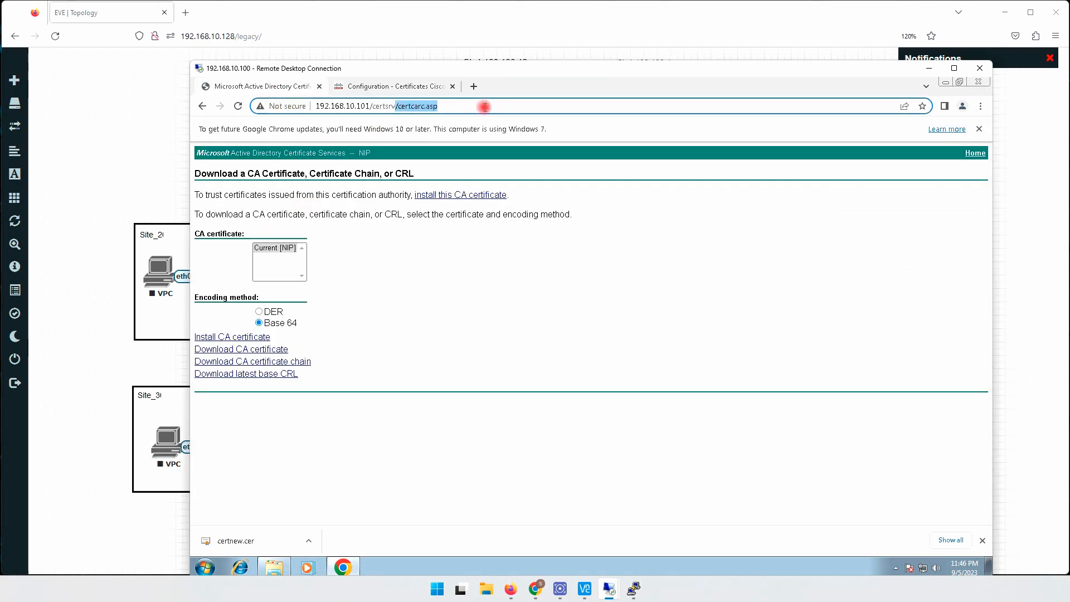
pyautogui.press('BackSpace')
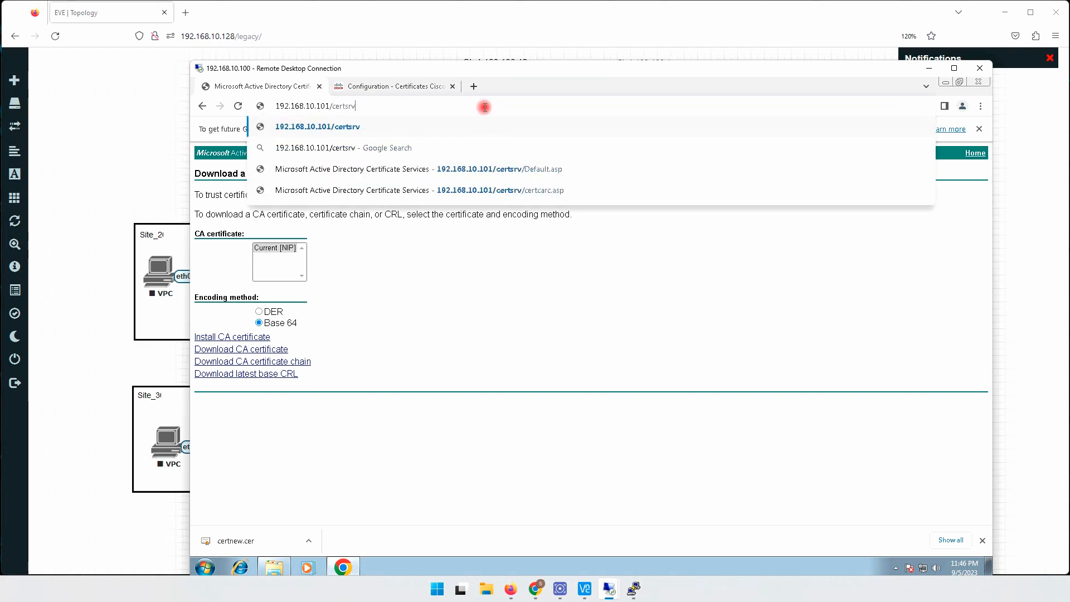
pyautogui.press('Return')
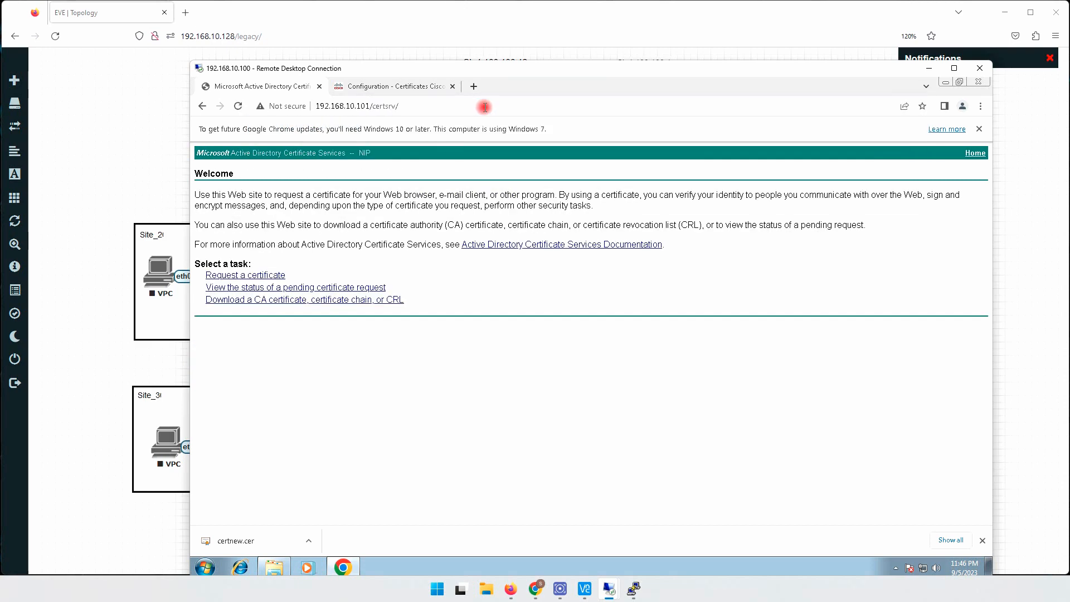
pyautogui.click(256, 277)
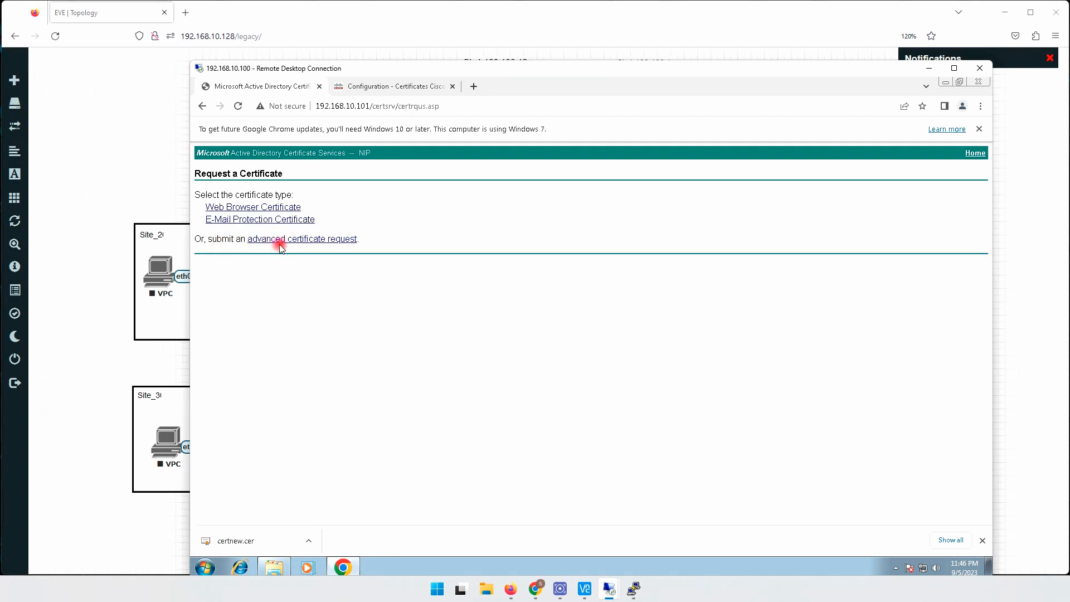
pyautogui.click(297, 240)
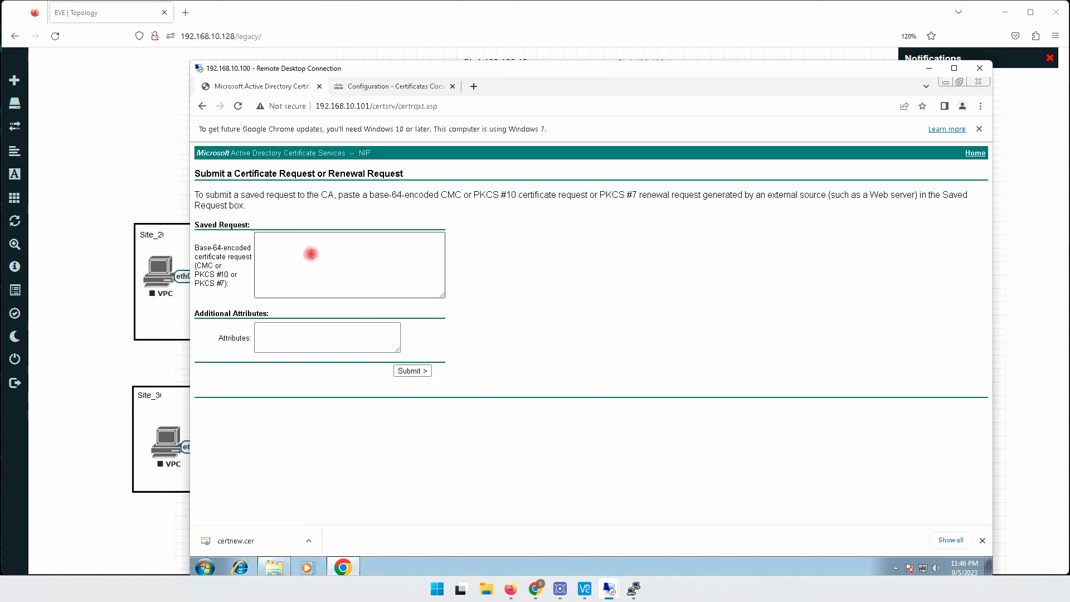
# - Paste the copied vManage CSR as the saved request, submit it to the CA, and highlight the assigned request ID
pyautogui.click(311, 243)
pyautogui.rightClick(311, 243)
pyautogui.click(342, 308)
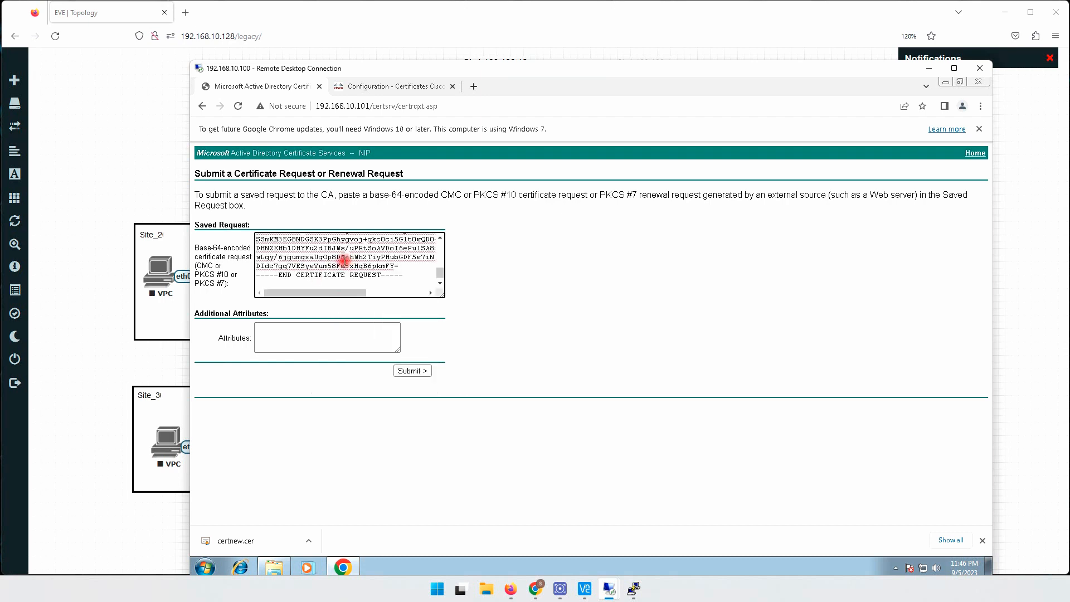
pyautogui.click(413, 371)
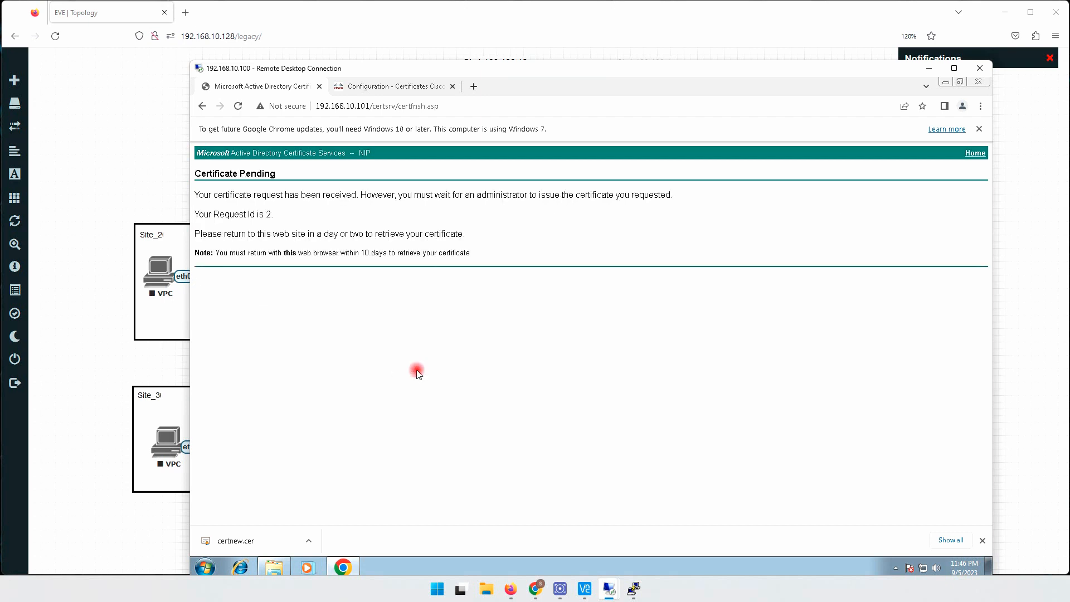
pyautogui.moveTo(199, 215); pyautogui.dragTo(262, 216)
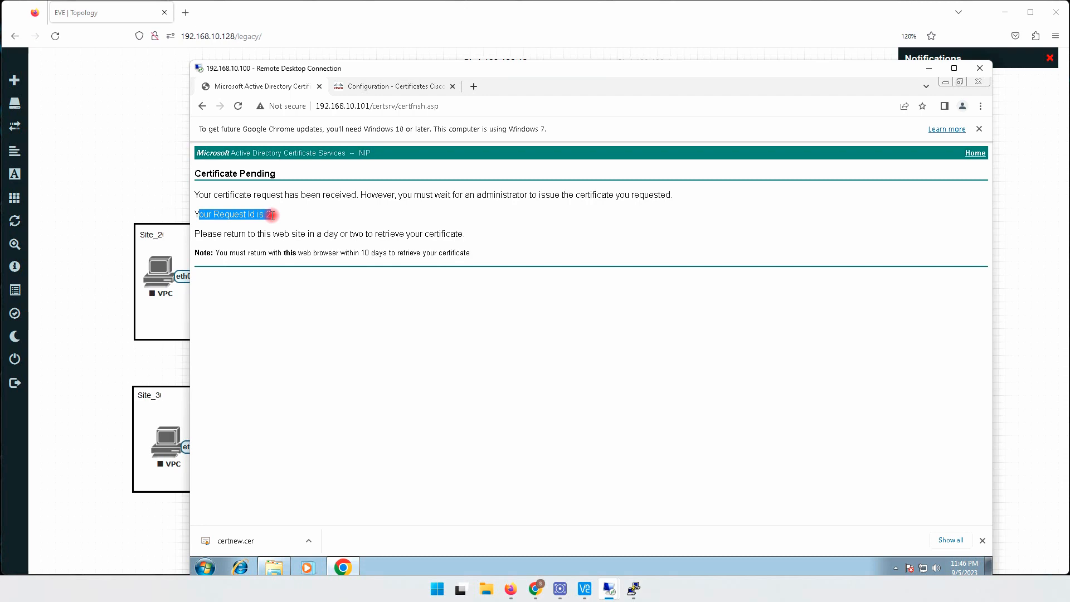
# - Switch to the 192.168.10.101 certificate server, issue the pending certificate request, and show the issued certificates
pyautogui.moveTo(609, 589)
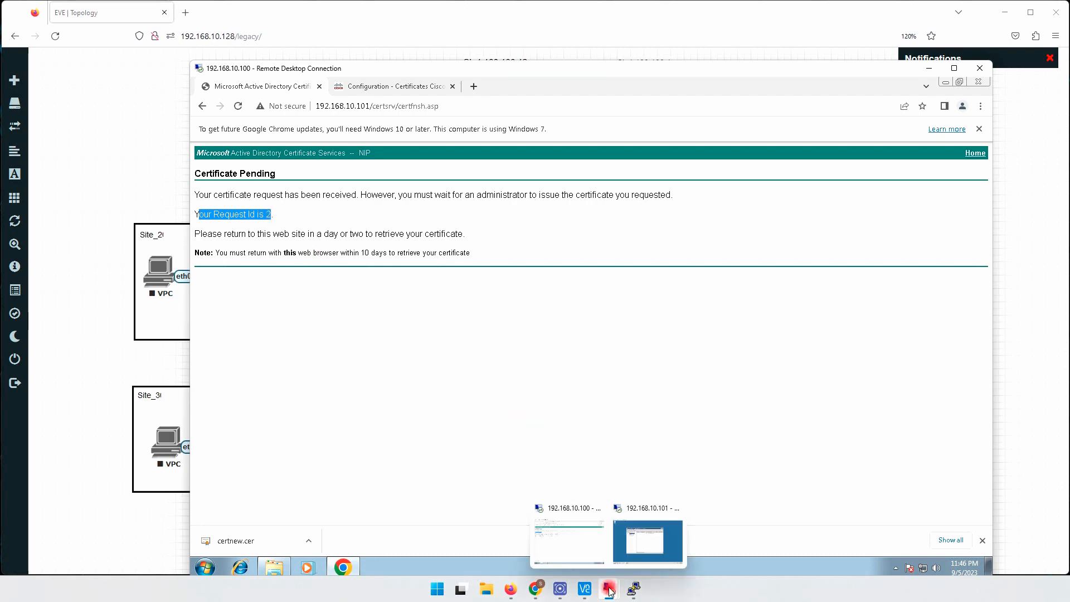
pyautogui.click(580, 549)
pyautogui.click(647, 538)
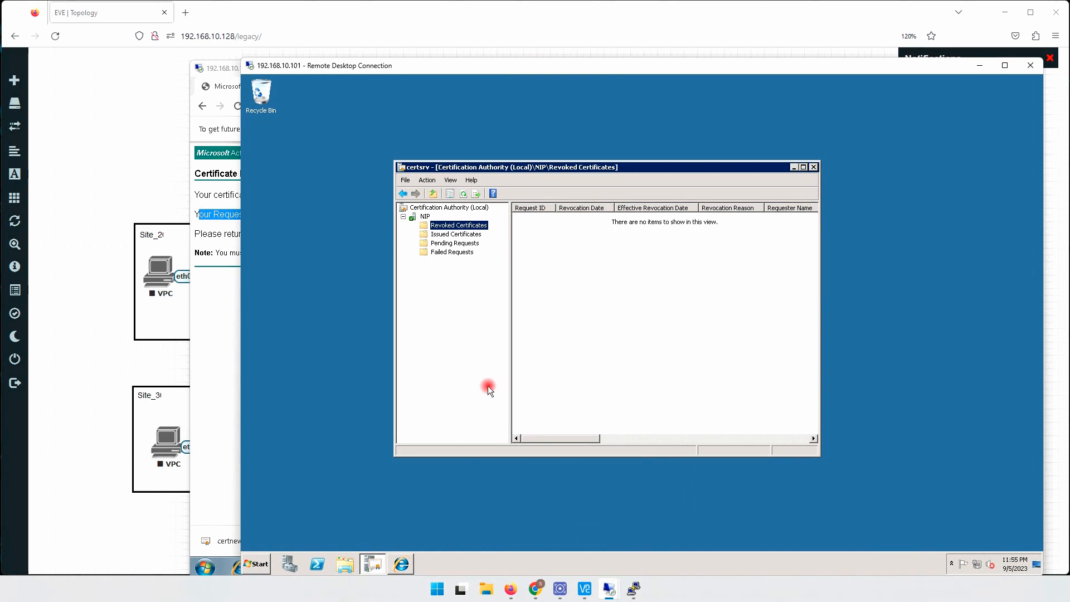
pyautogui.click(446, 243)
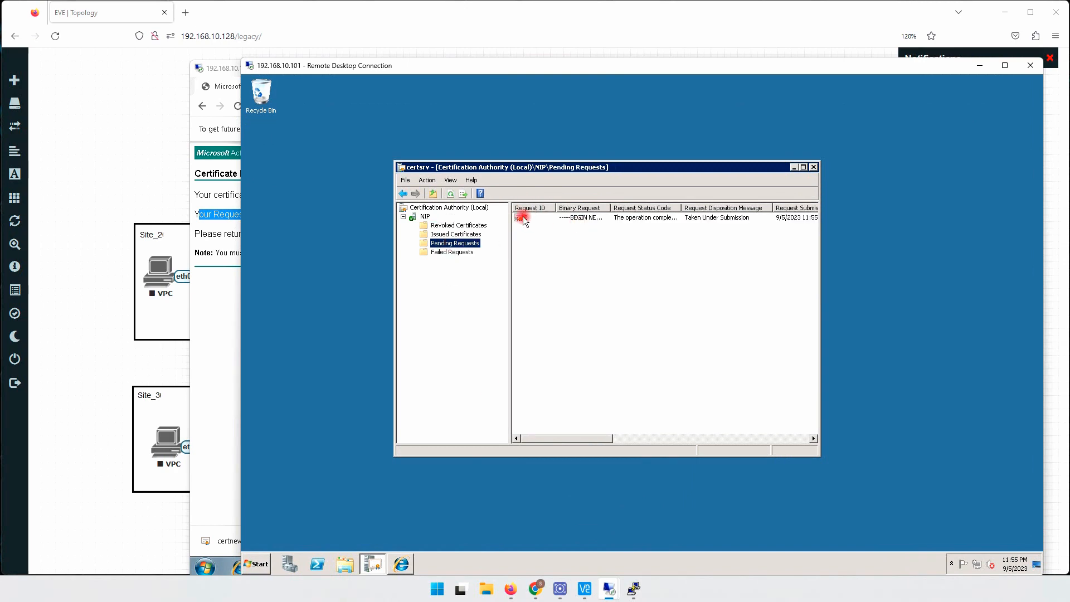
pyautogui.rightClick(523, 218)
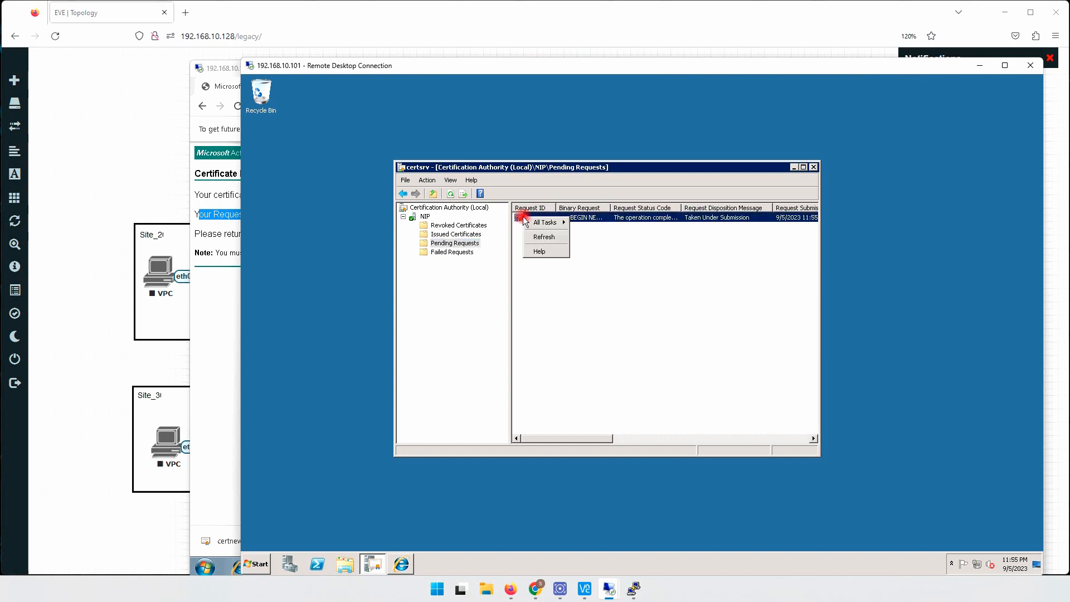
pyautogui.moveTo(549, 223)
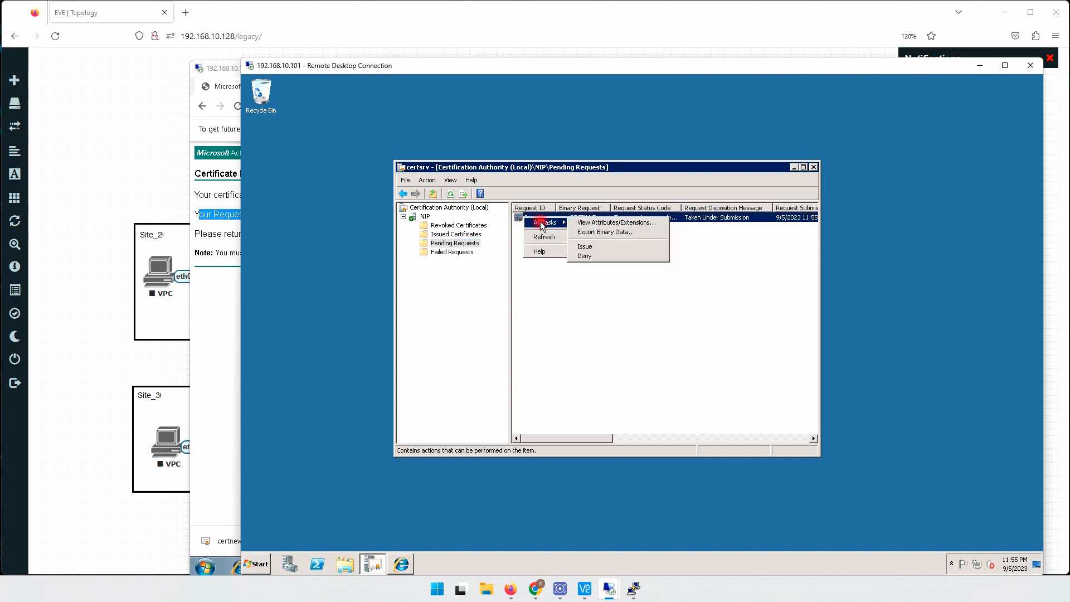
pyautogui.click(590, 247)
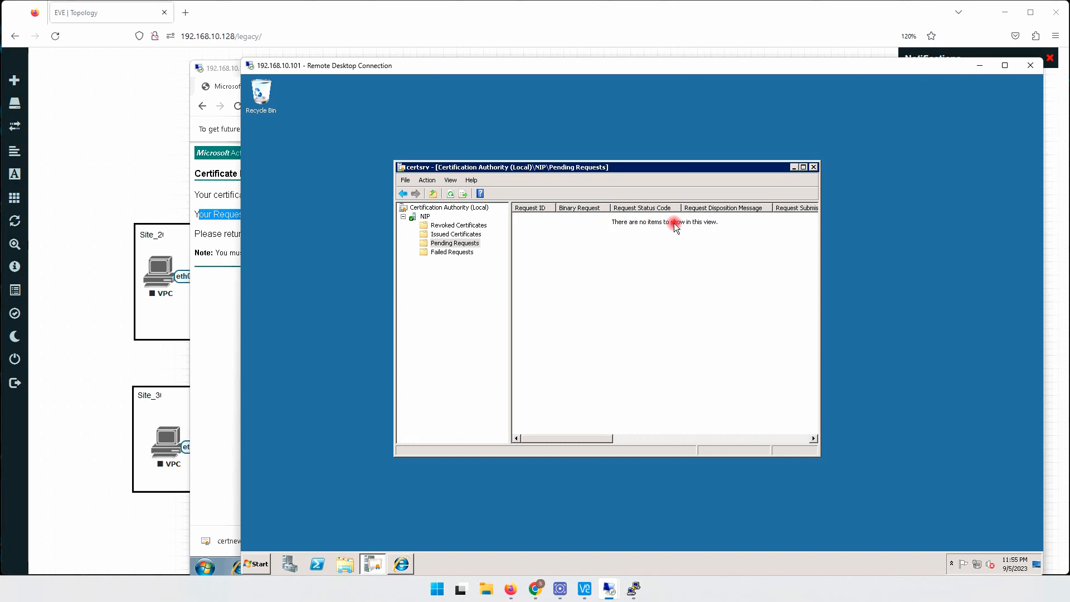
pyautogui.click(467, 235)
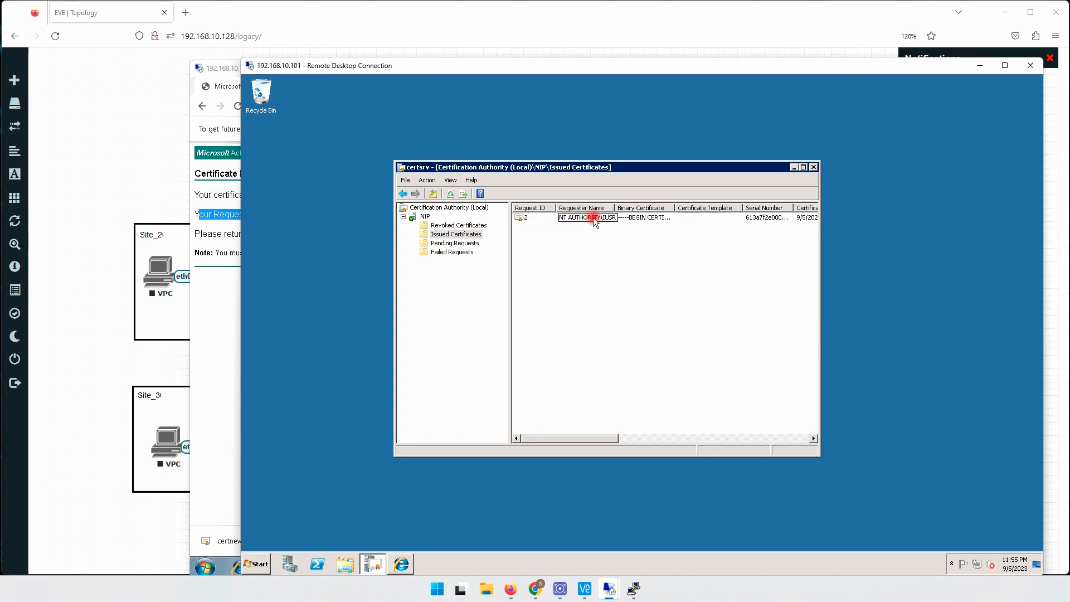
# - Back on 192.168.10.100, open the saved-request certificate from the certsrv site's pending request status and download it Base 64 encoded
pyautogui.click(218, 306)
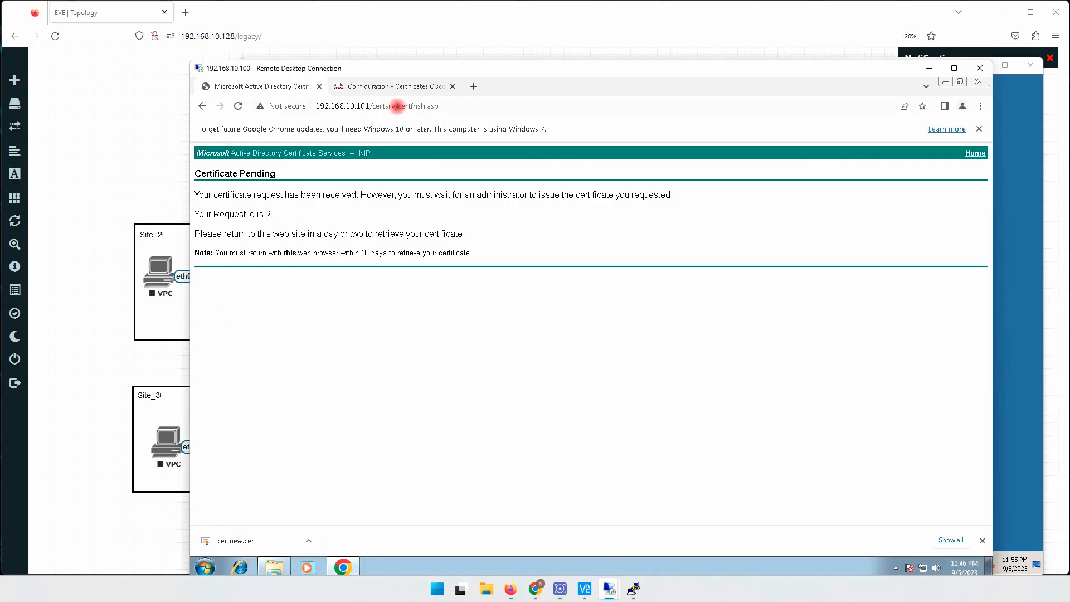
pyautogui.moveTo(397, 106); pyautogui.dragTo(485, 106)
pyautogui.press('BackSpace')
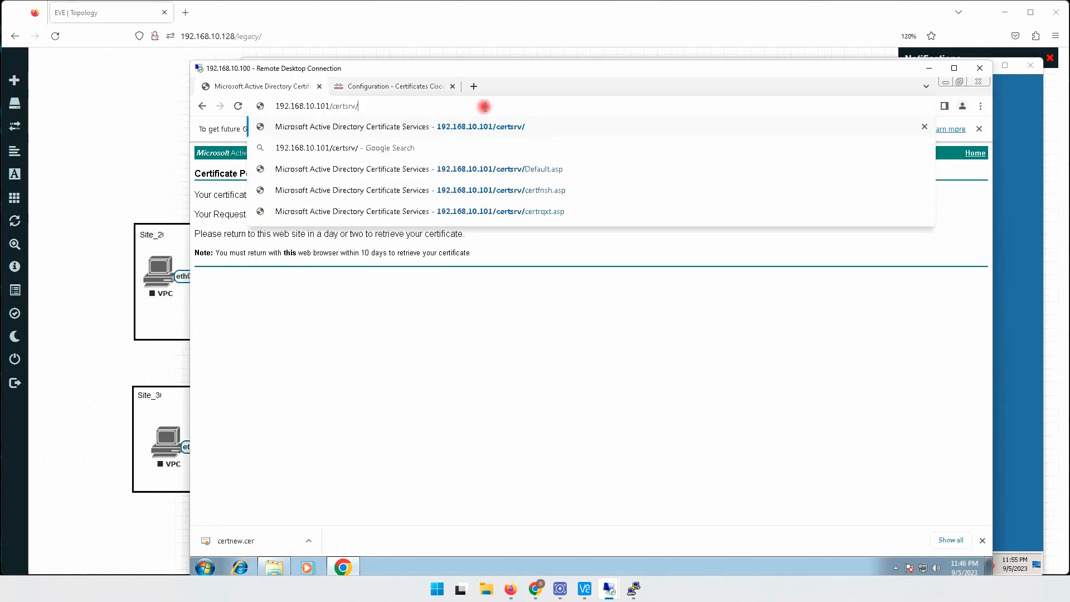
pyautogui.press('Return')
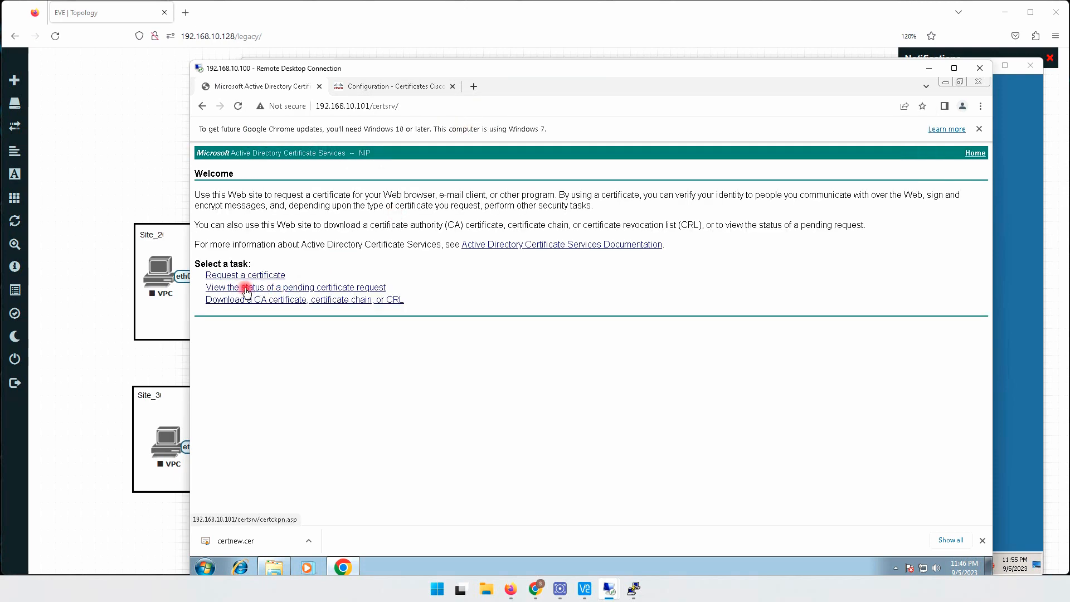
pyautogui.click(347, 287)
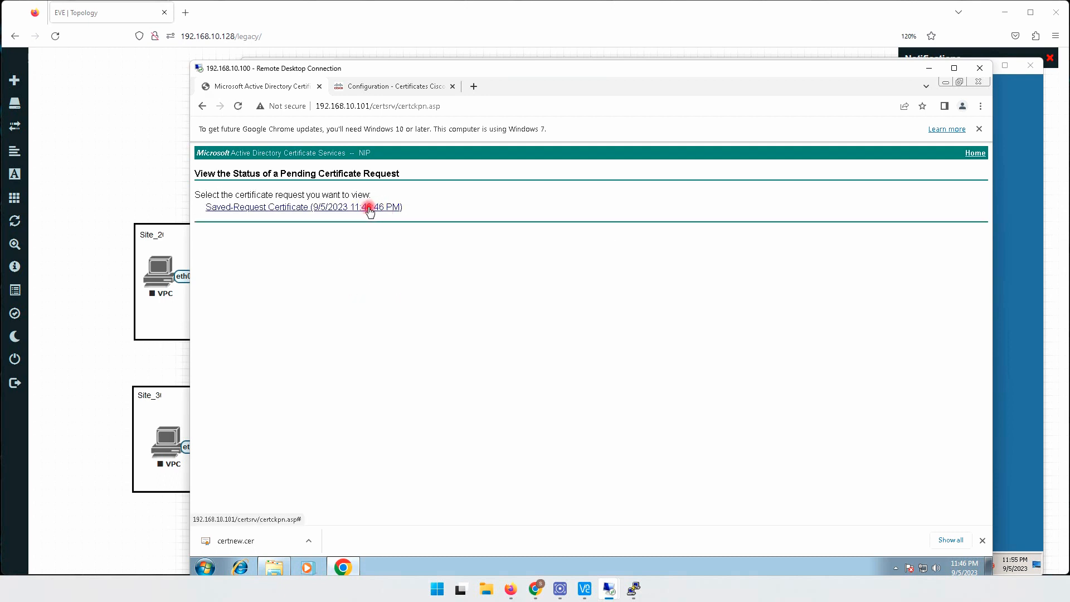
pyautogui.click(369, 210)
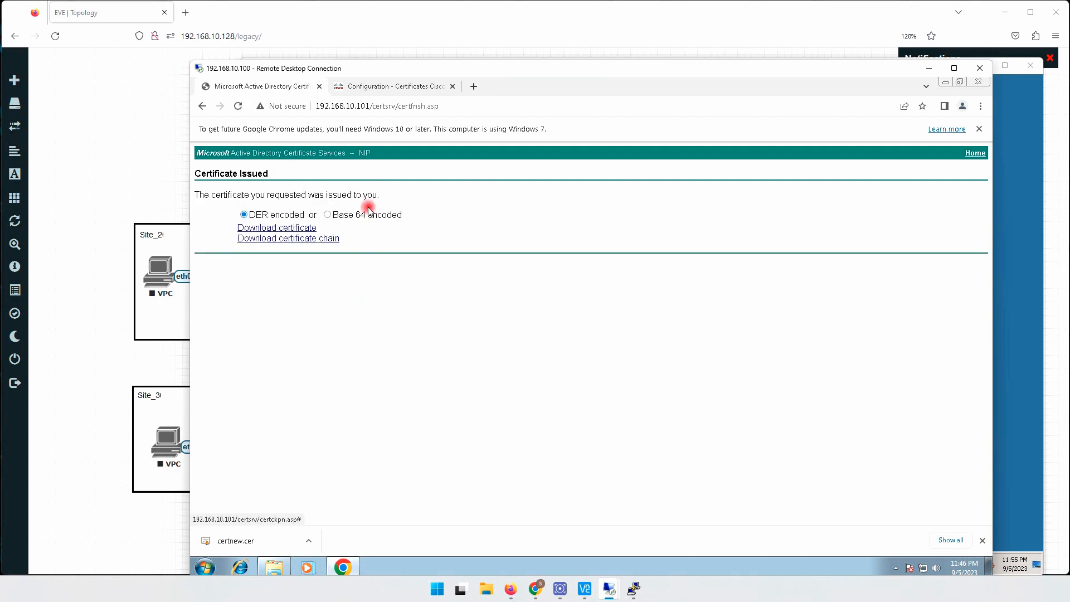
pyautogui.click(329, 216)
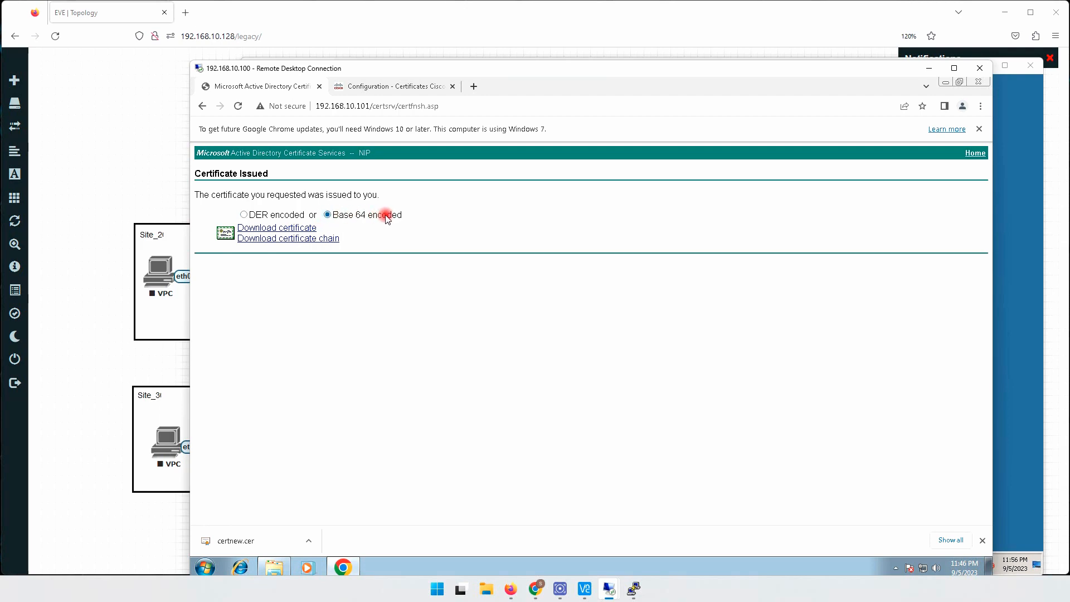
pyautogui.click(305, 229)
# - Rename the downloaded certnew certificate in the Downloads folder as vManage
pyautogui.click(274, 567)
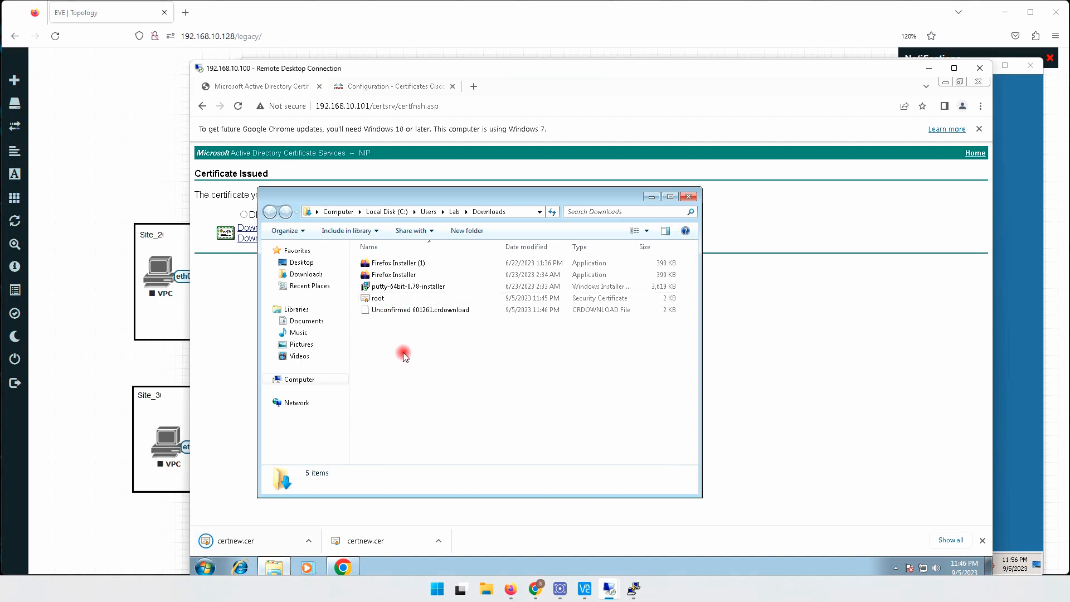
pyautogui.click(394, 309)
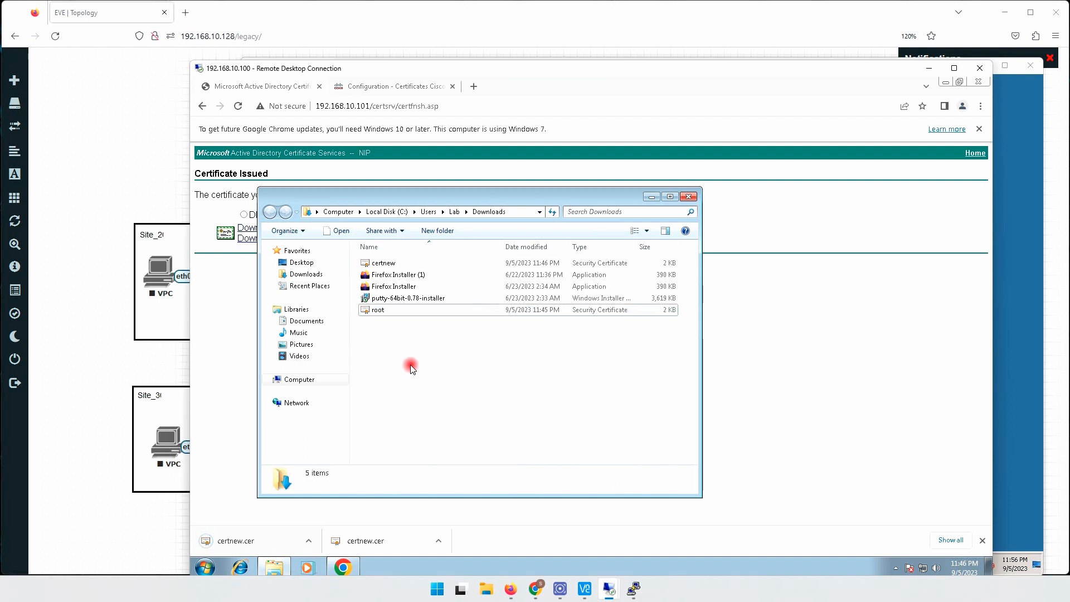
pyautogui.click(385, 264)
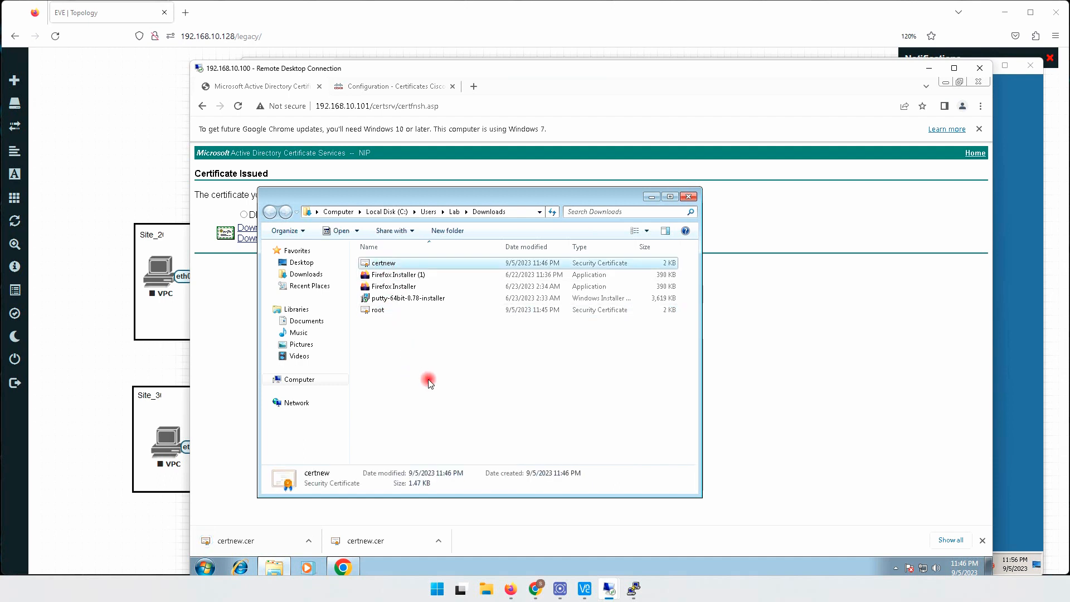
pyautogui.press('F2')
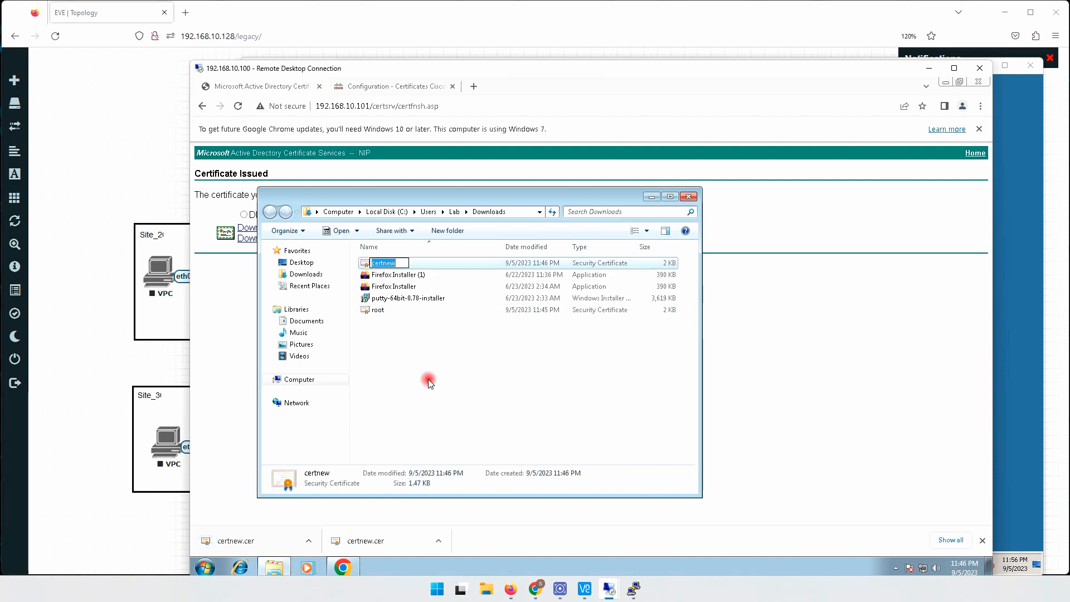
pyautogui.write('vMa')
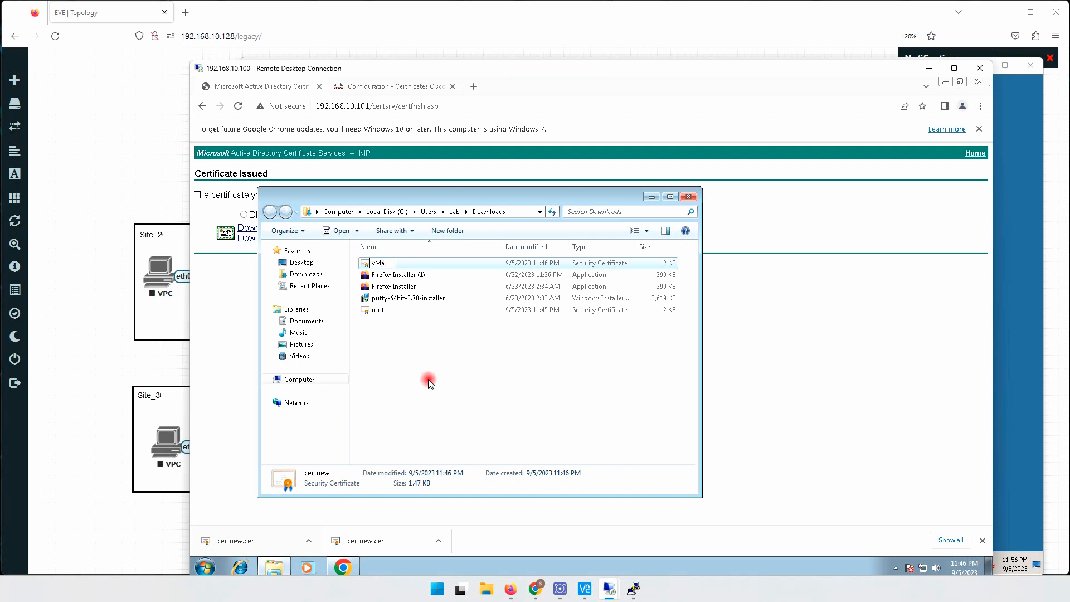
pyautogui.write('nage')
pyautogui.press('Return')
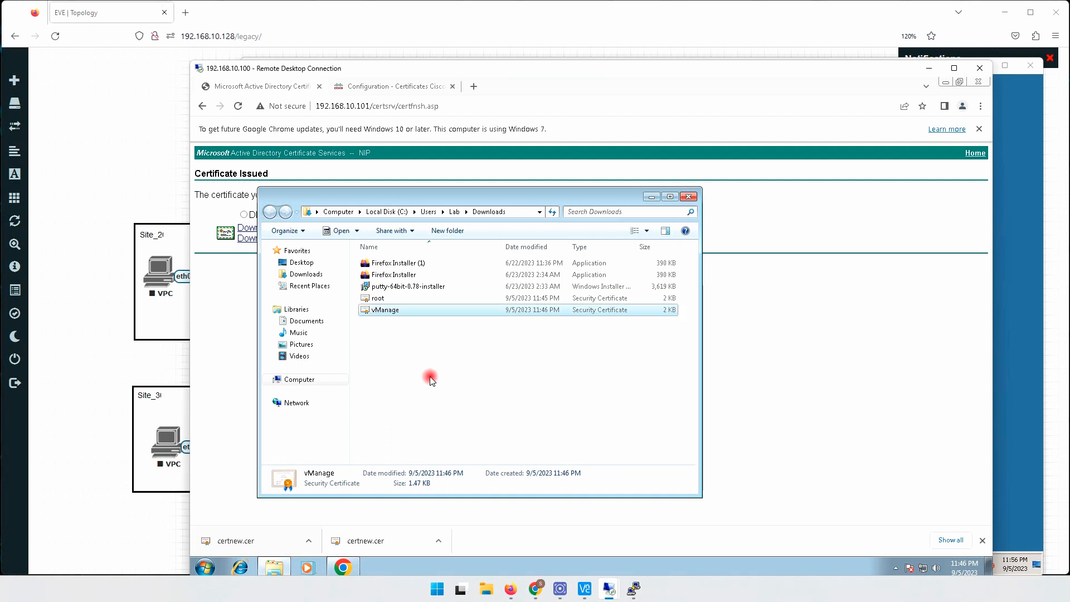
# - Open the vManage certificate file with Notepad, keeping Notepad as the default program for this file type
pyautogui.rightClick(385, 312)
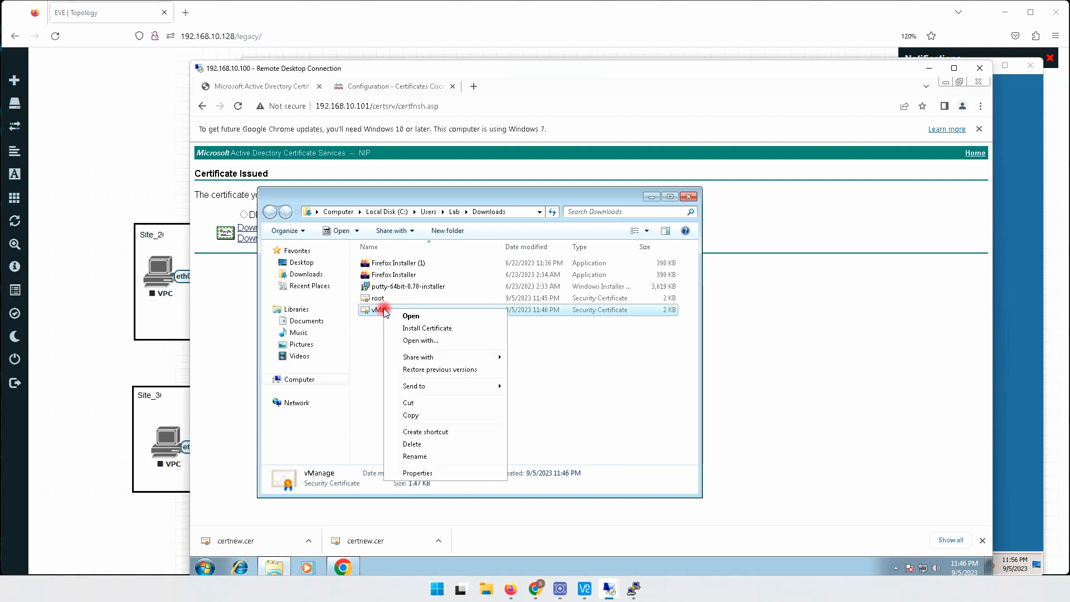
pyautogui.click(437, 342)
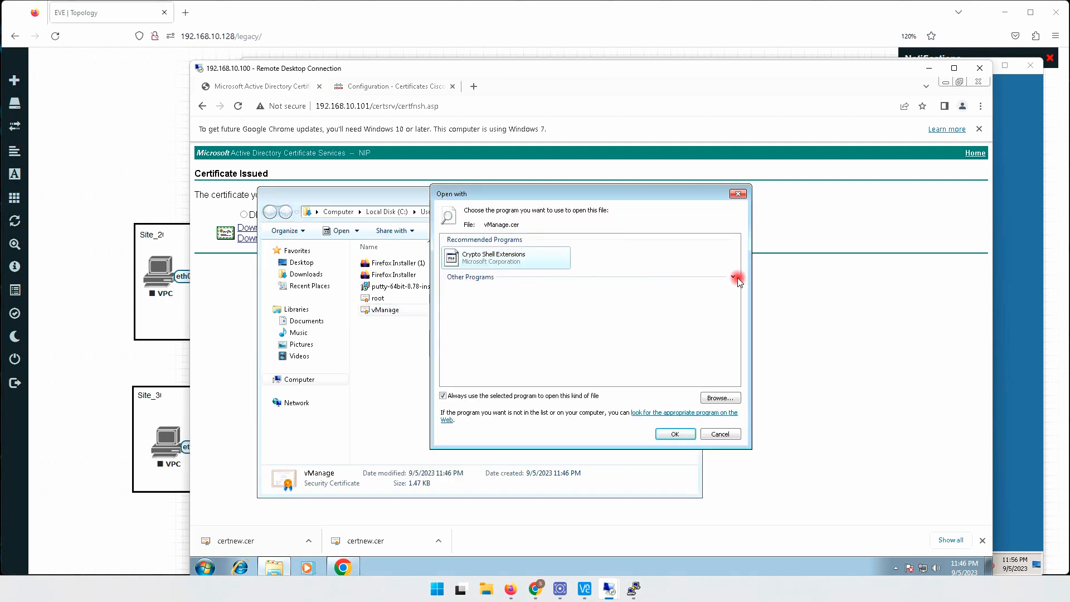
pyautogui.click(733, 277)
pyautogui.click(637, 294)
pyautogui.click(675, 434)
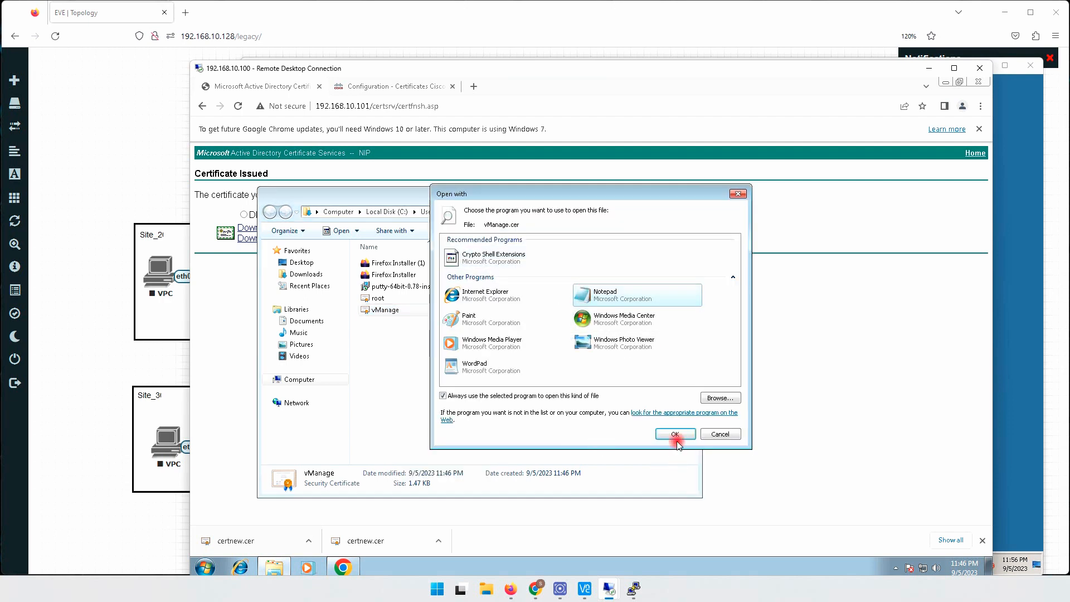
# - Confirm opening the vManage certificate file in Notepad and copy its entire certificate text
pyautogui.click(620, 334)
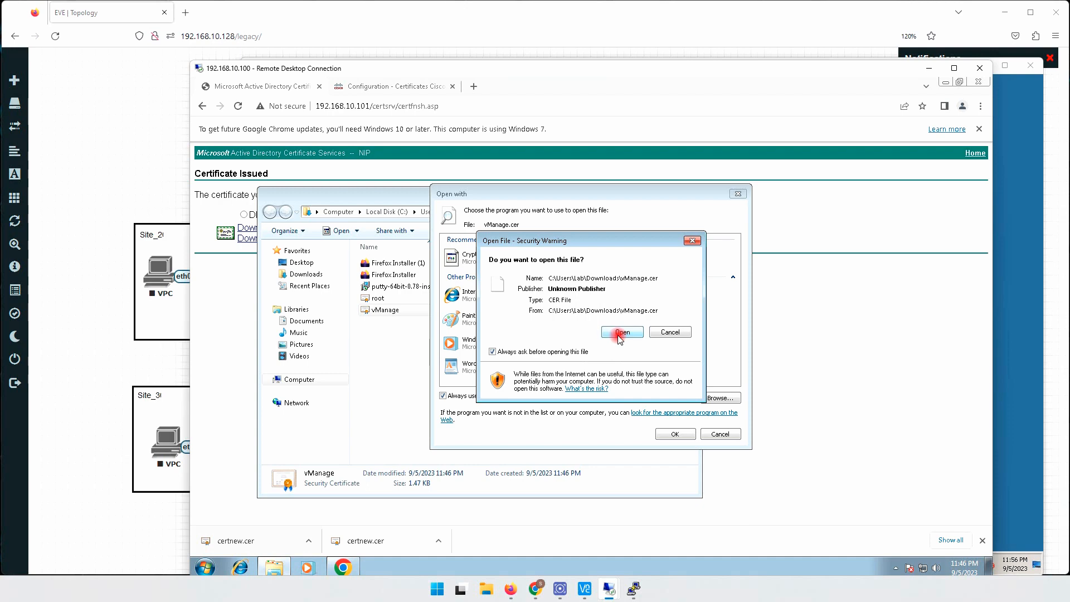
pyautogui.click(621, 333)
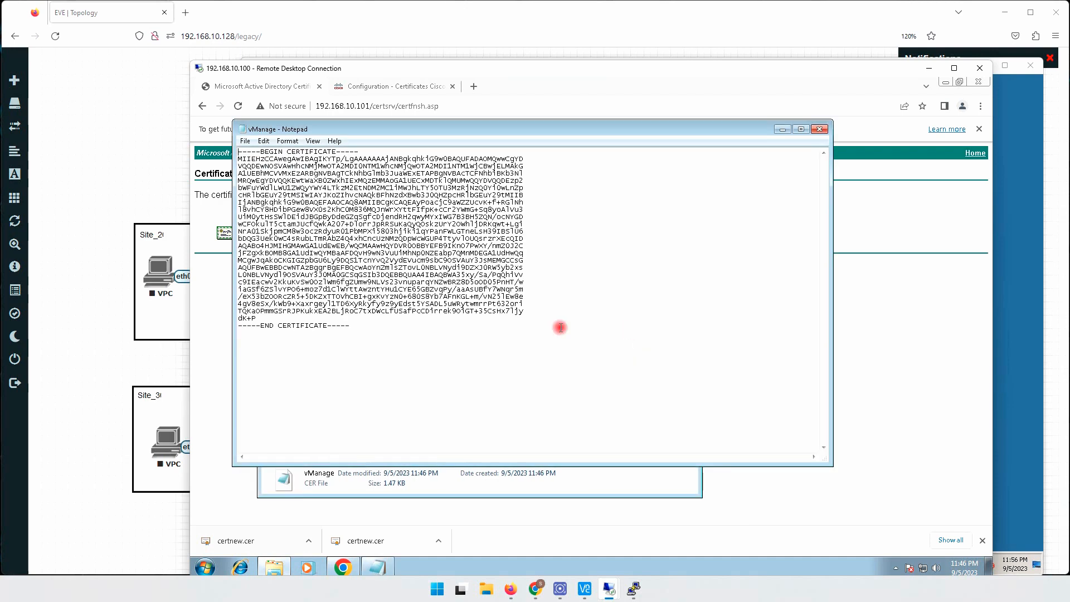
pyautogui.click(432, 364)
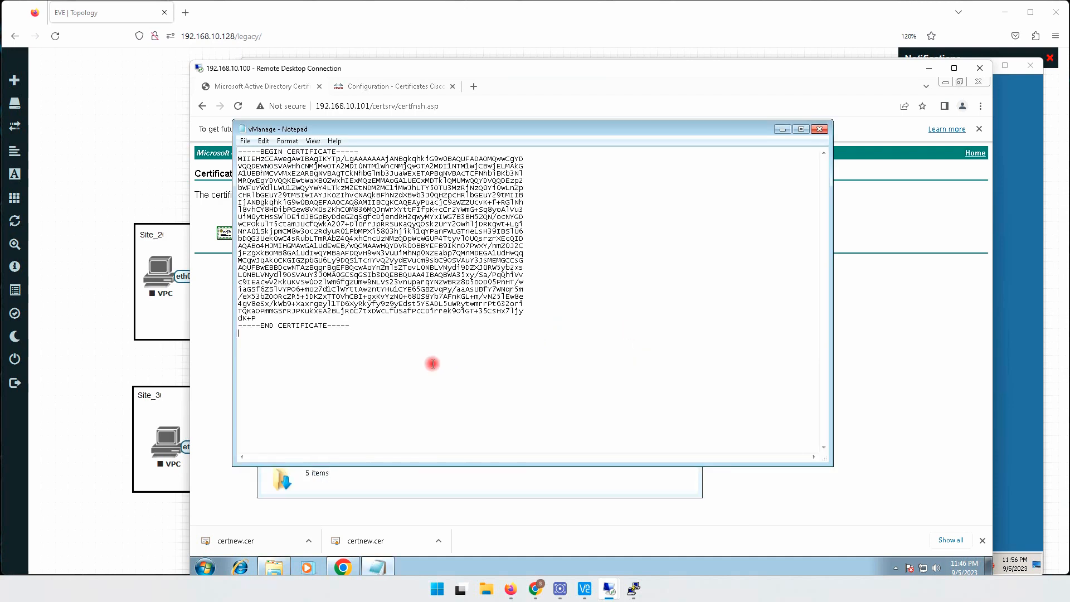
pyautogui.hotkey('ctrl', 'a')
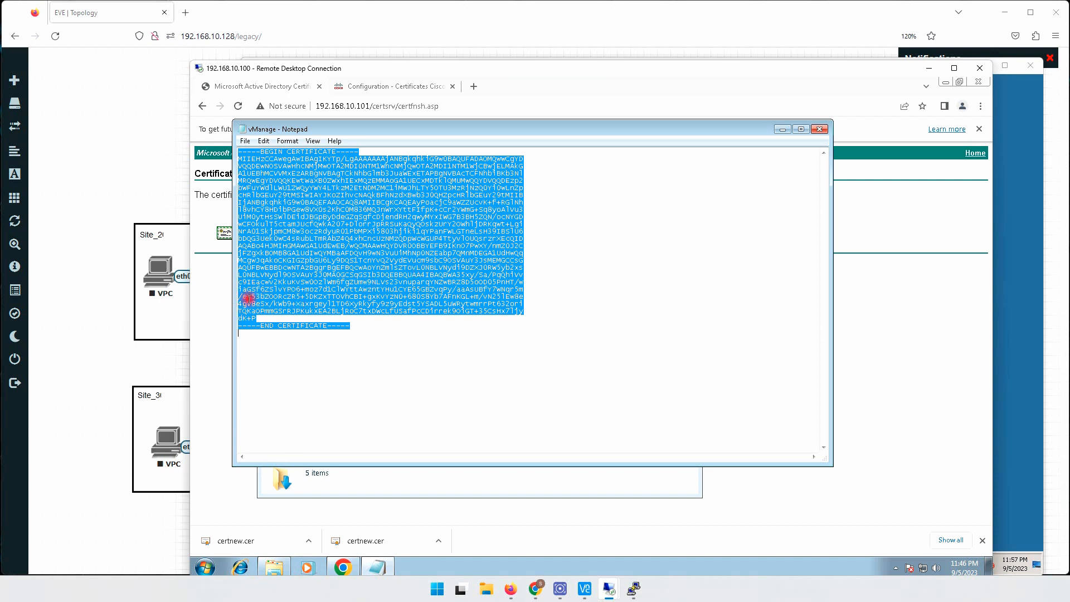
# - Install the certificate on the vManage Certificates page by pasting the copied text as the certificate text
pyautogui.click(211, 287)
pyautogui.click(383, 89)
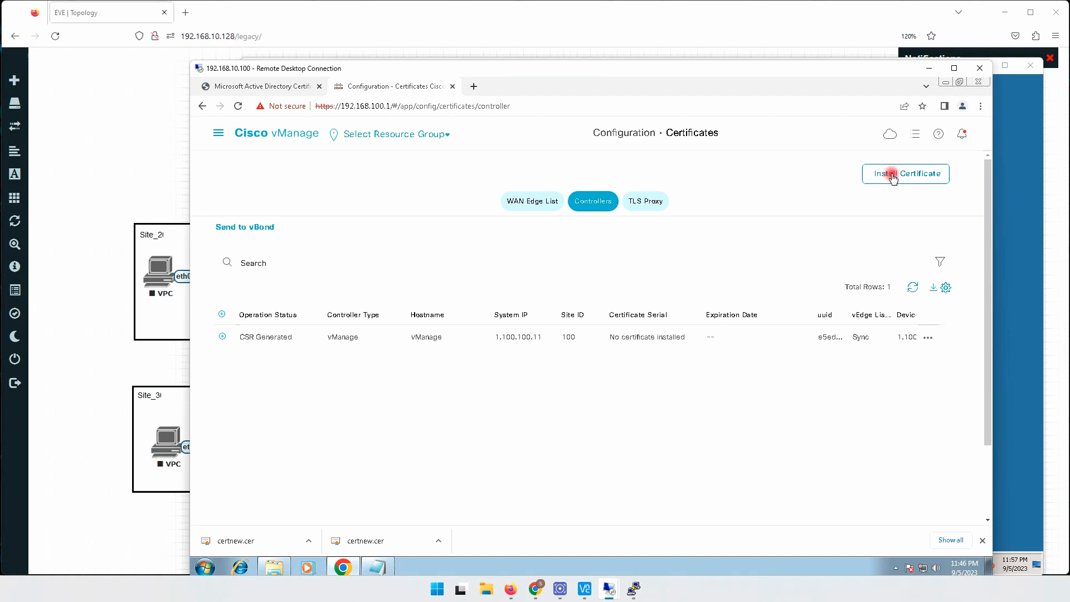
pyautogui.click(892, 174)
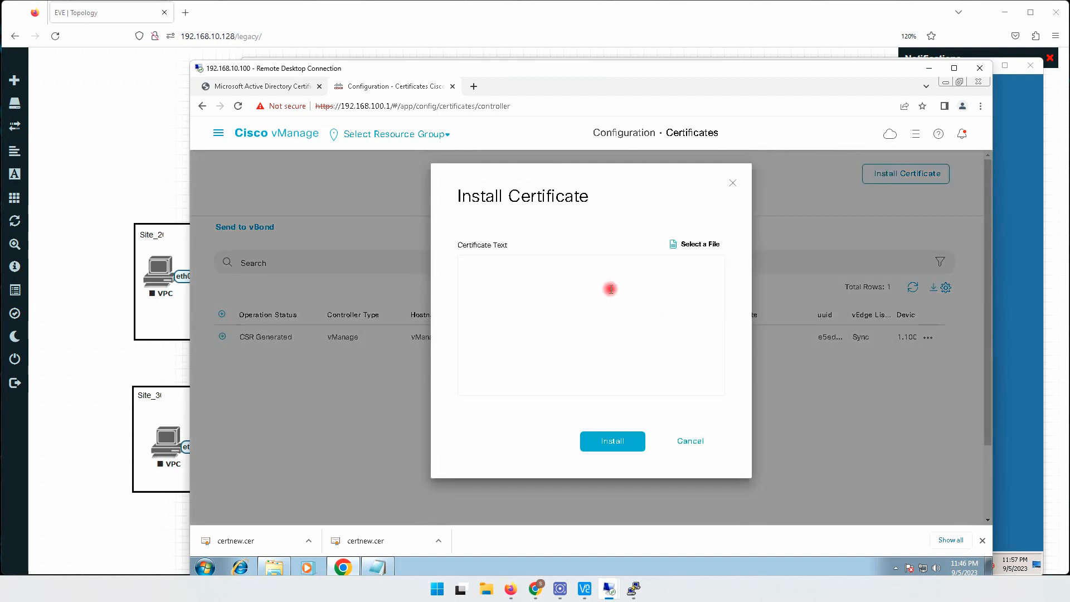
pyautogui.rightClick(564, 278)
pyautogui.click(590, 343)
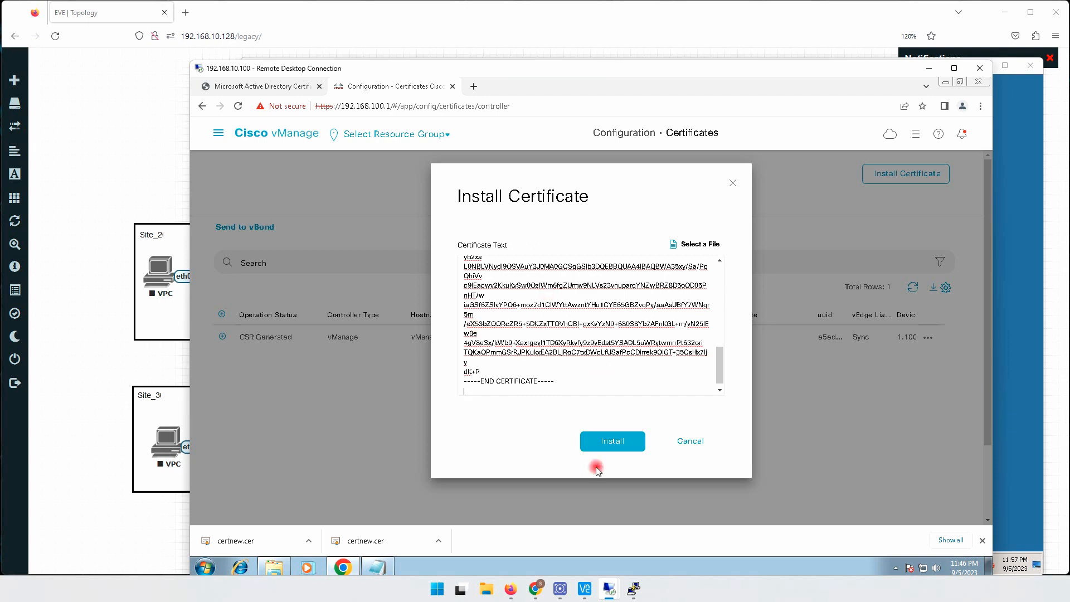
pyautogui.click(609, 442)
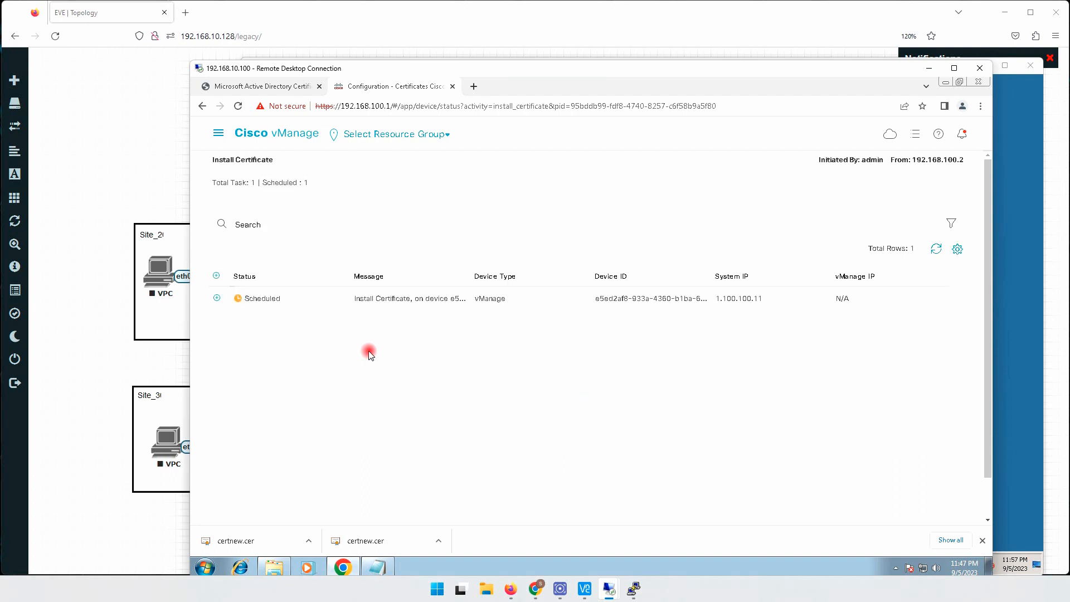
# - Expand the Install Certificate task's log for vManage and check the task's status
pyautogui.click(217, 298)
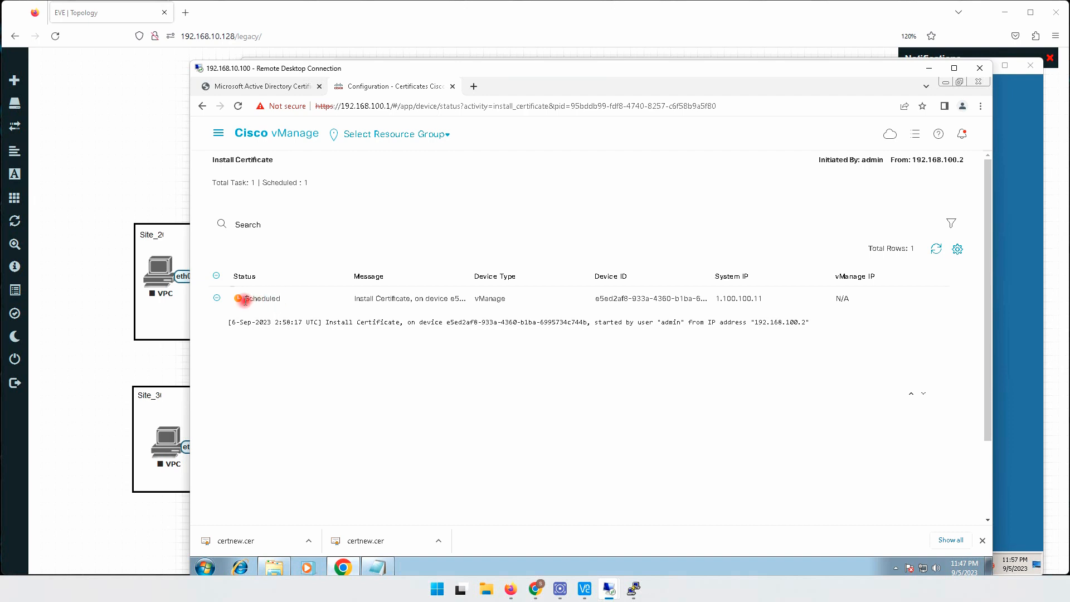
pyautogui.moveTo(242, 300); pyautogui.dragTo(300, 306)
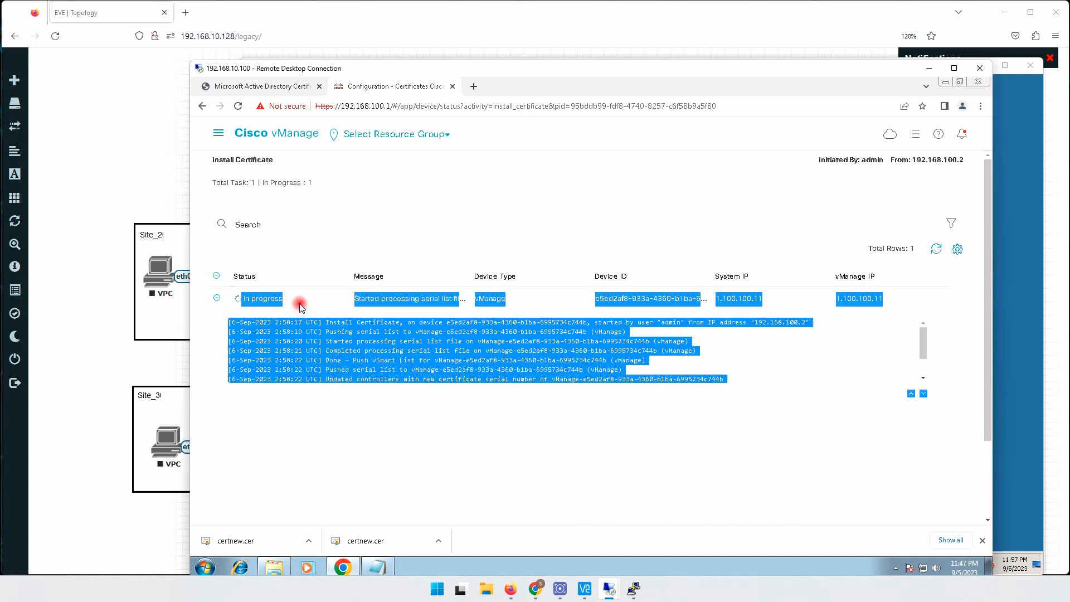
pyautogui.click(388, 393)
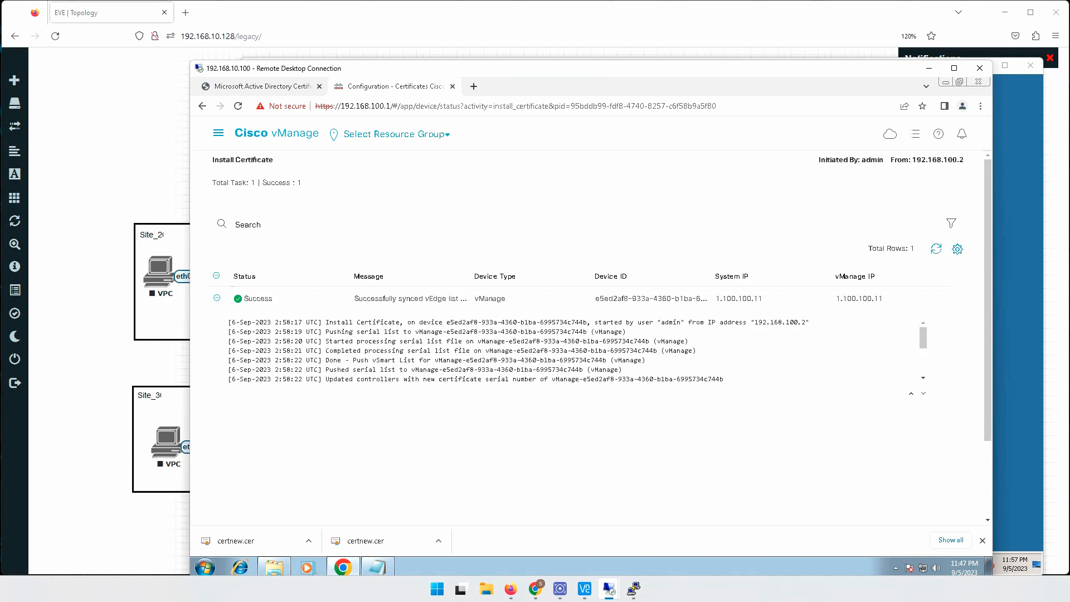
pyautogui.moveTo(243, 299); pyautogui.dragTo(272, 298)
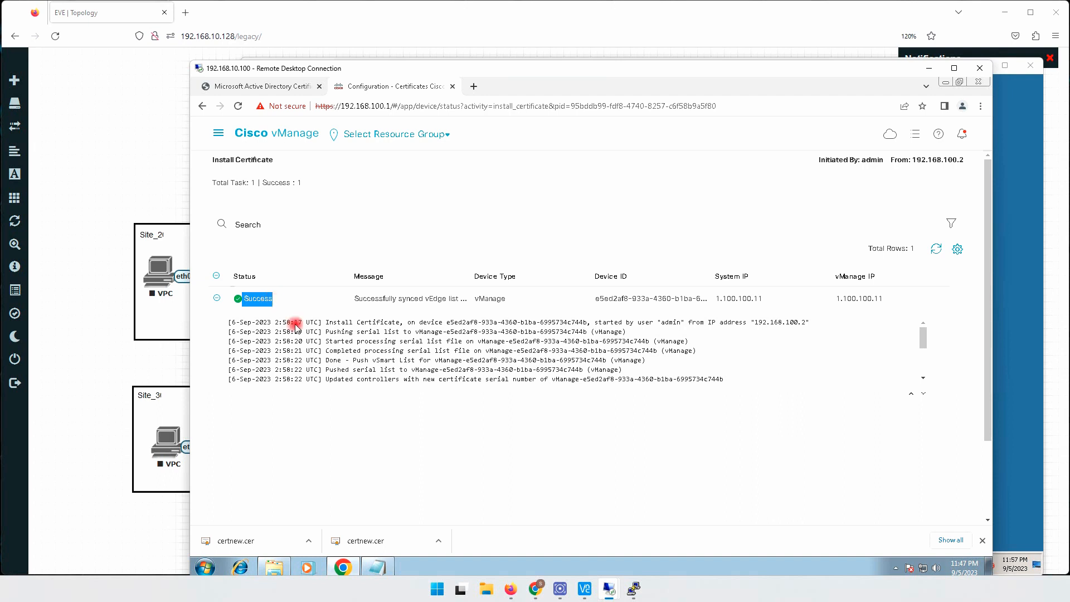
# - Open the controllers list of the Certificates configuration and examine vManage's certificate serial, expiration date and site ID
pyautogui.click(219, 134)
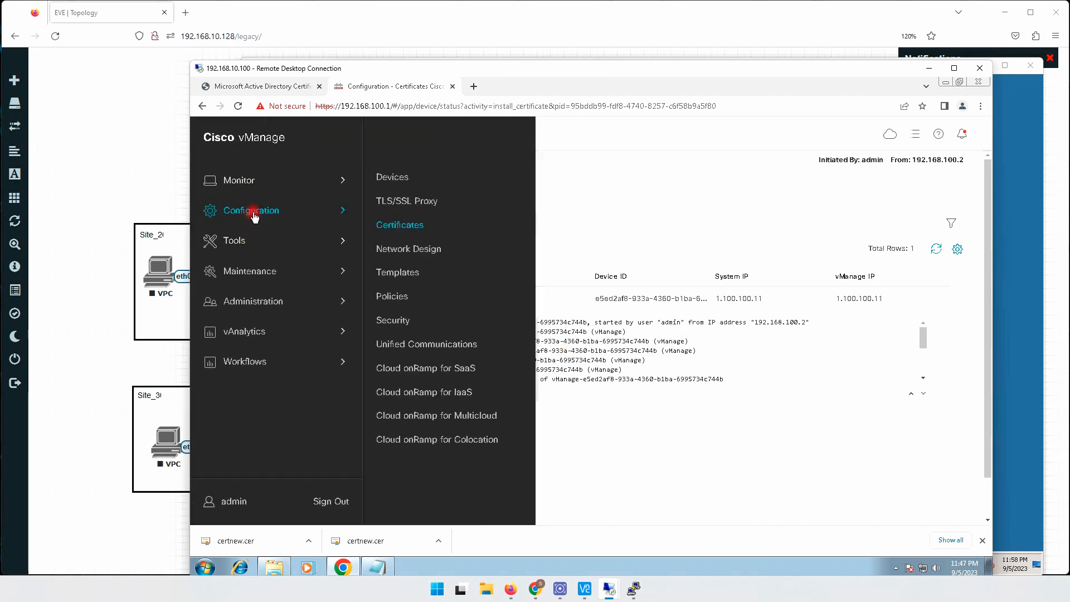
pyautogui.click(407, 223)
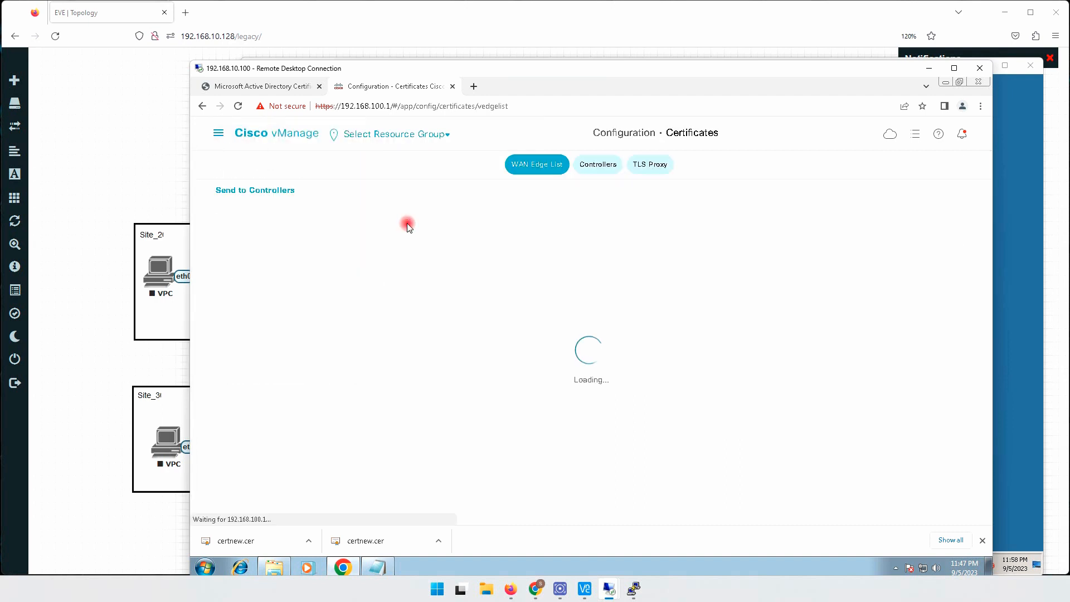
pyautogui.click(594, 198)
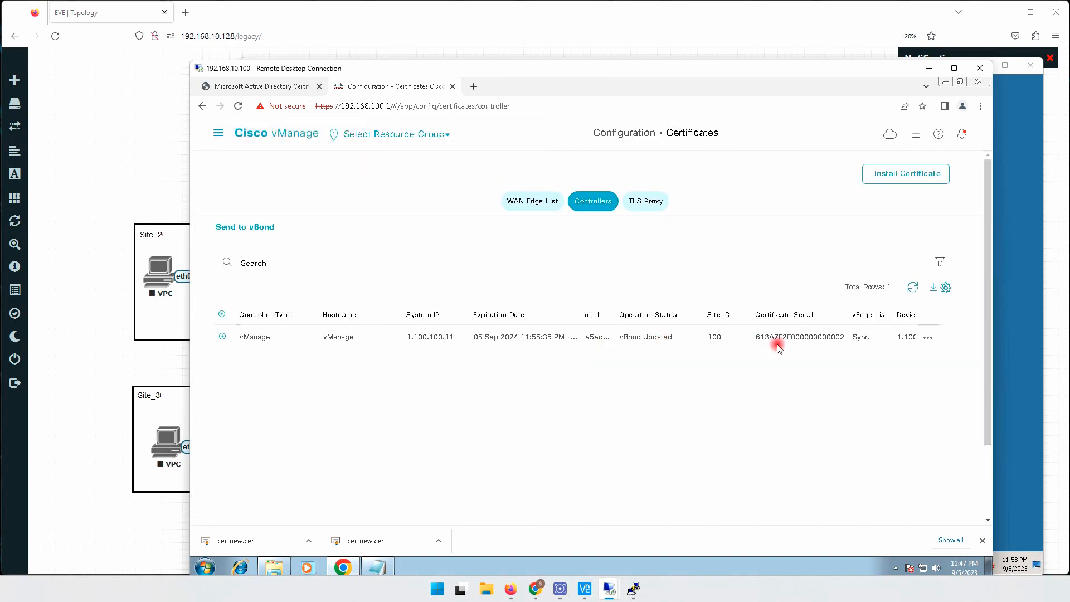
pyautogui.moveTo(761, 339); pyautogui.dragTo(845, 340)
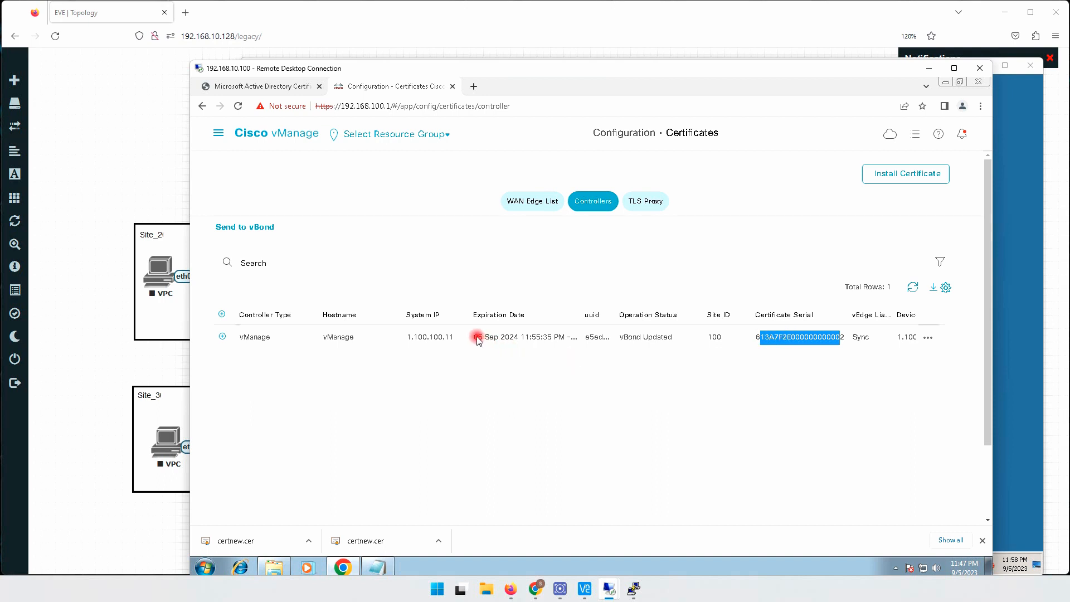
pyautogui.moveTo(476, 339); pyautogui.dragTo(536, 339)
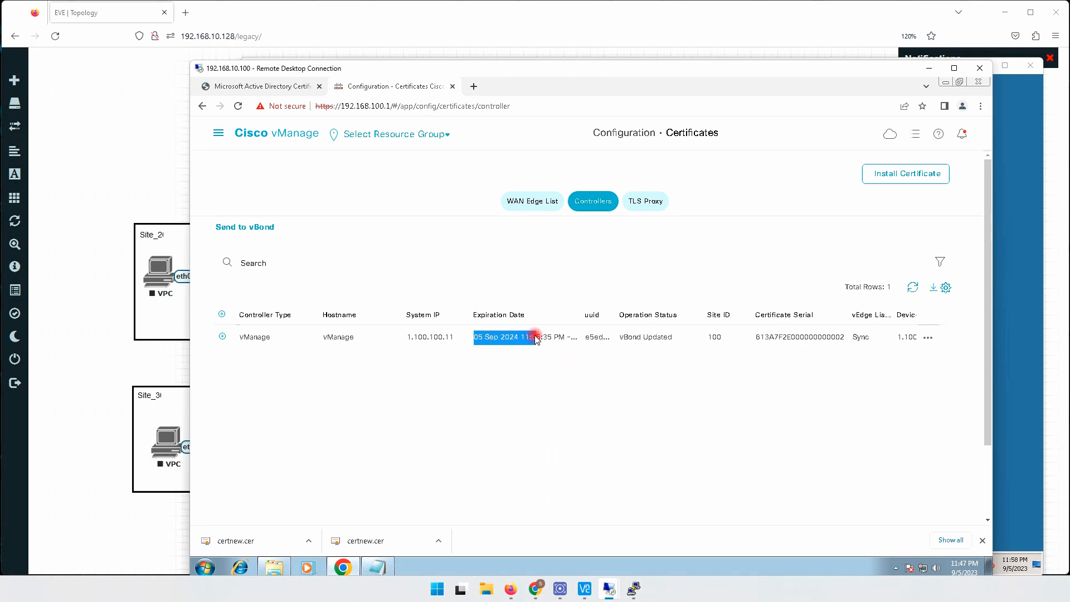
pyautogui.click(504, 339)
pyautogui.moveTo(502, 338); pyautogui.dragTo(521, 339)
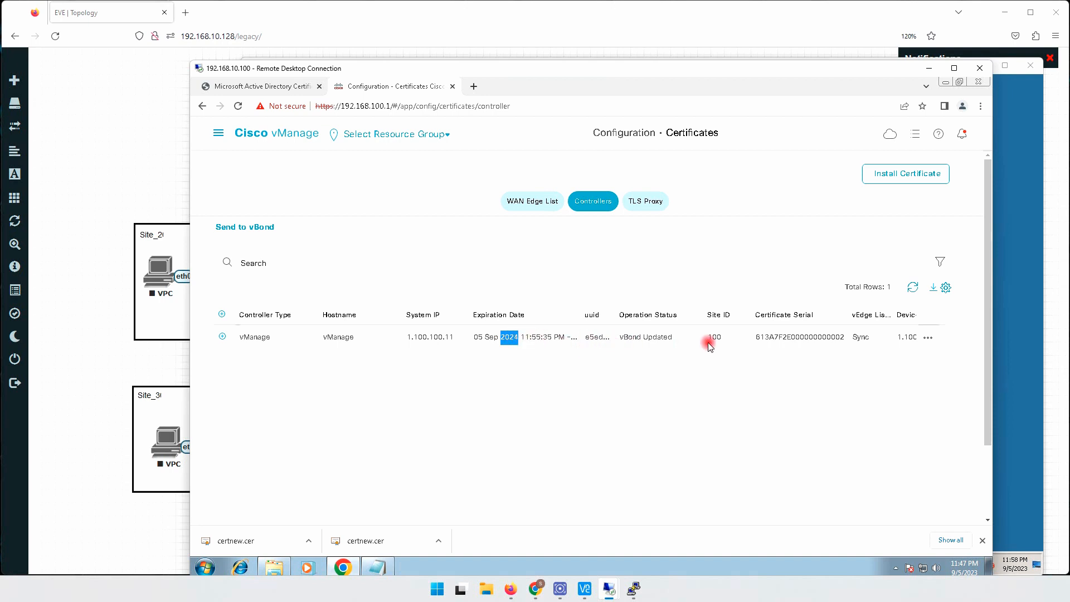
pyautogui.moveTo(713, 336); pyautogui.dragTo(723, 338)
# - Open the controllers list on the Devices configuration page
pyautogui.click(219, 133)
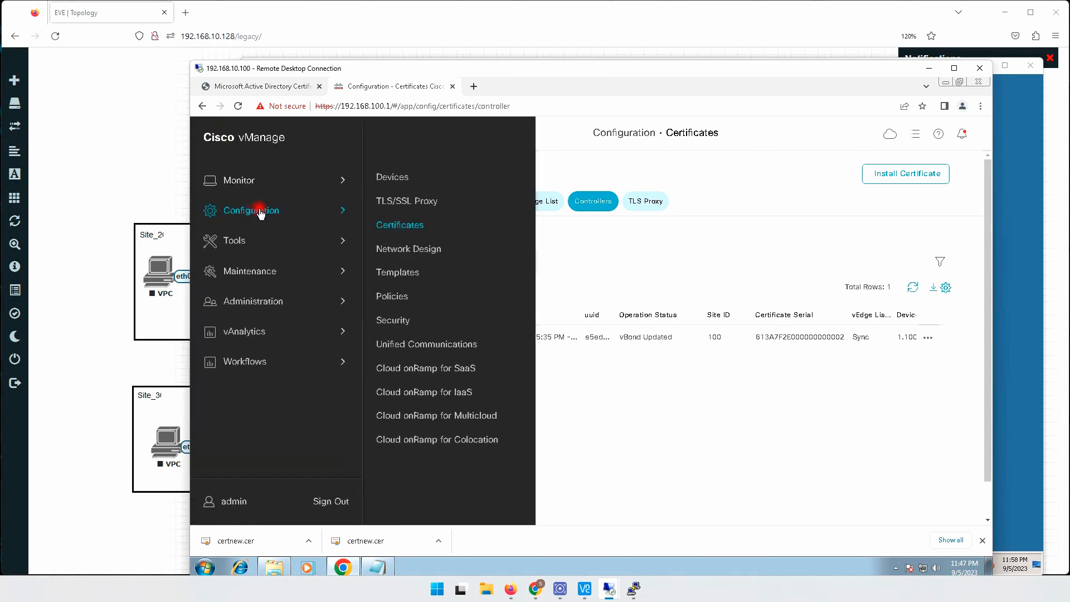
pyautogui.click(386, 176)
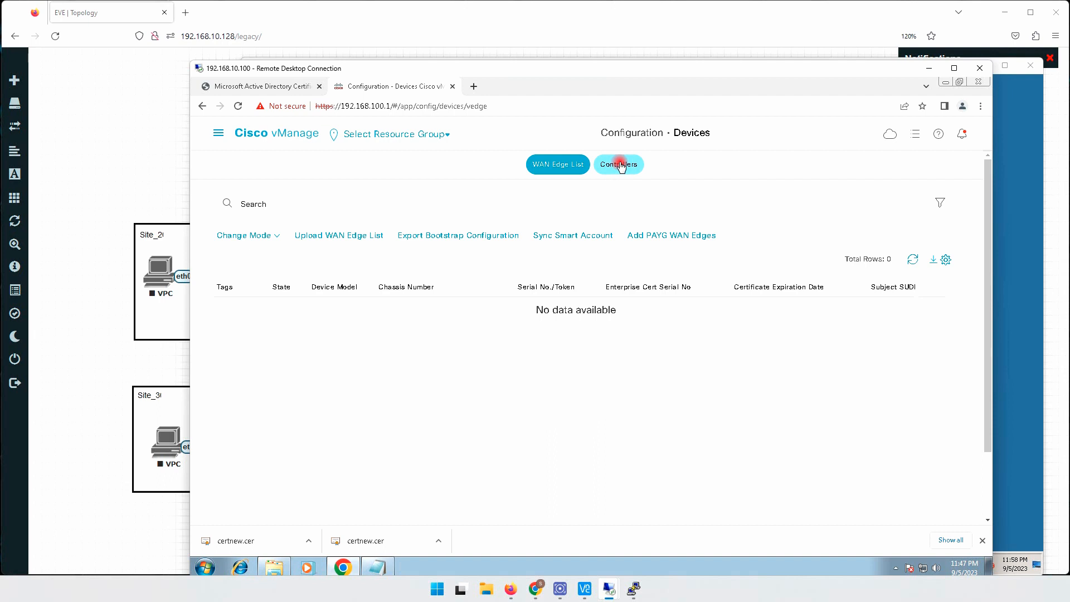
pyautogui.click(620, 165)
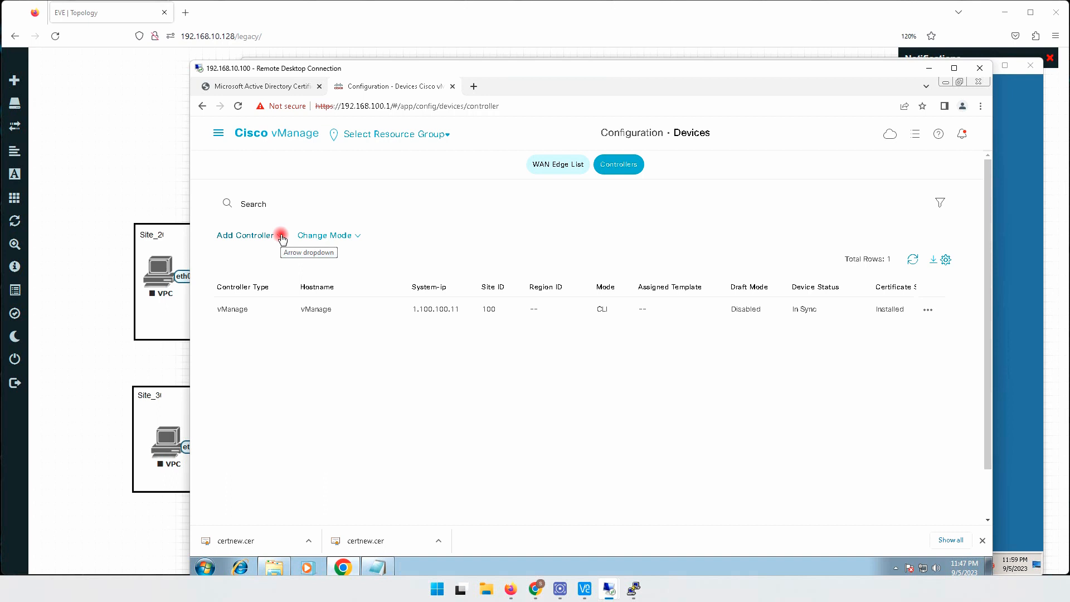
# - Add a vBond controller with management IP address 1.1.100.12, username admin and its password, with Generate CSR turned off
pyautogui.click(282, 238)
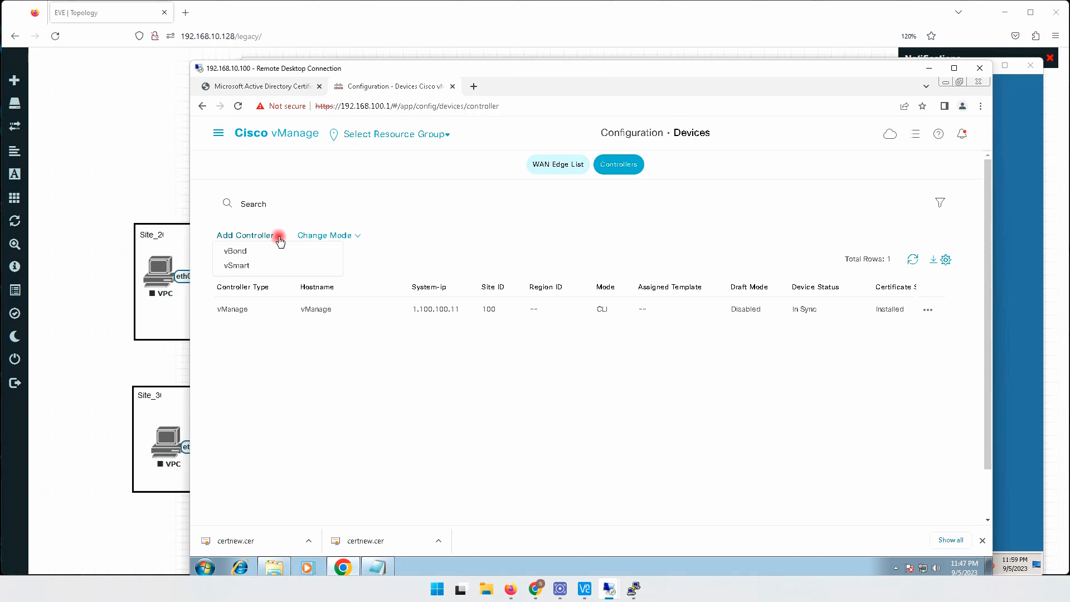
pyautogui.click(243, 252)
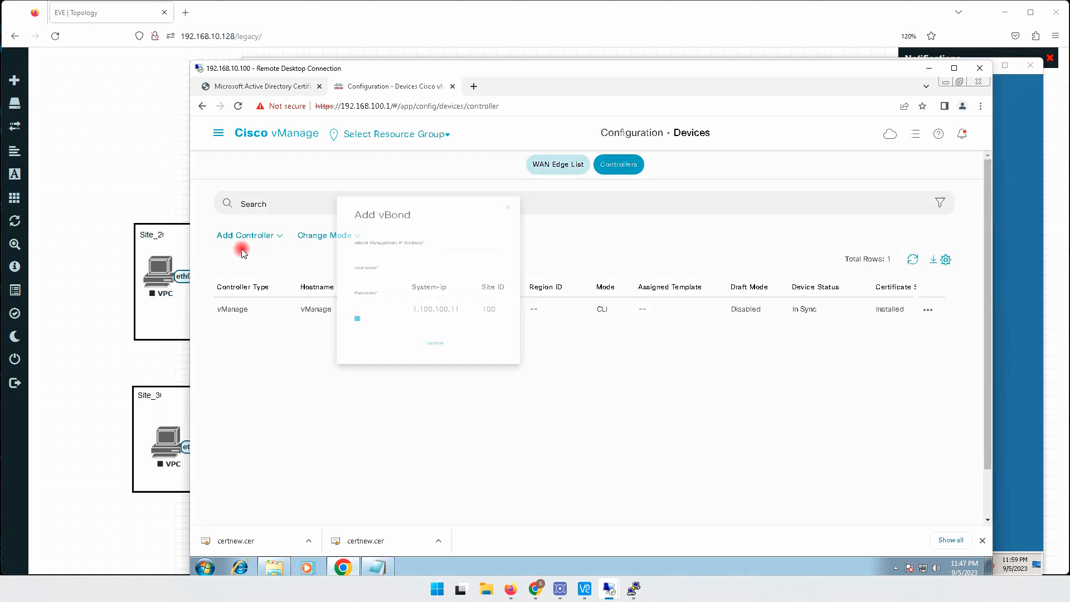
pyautogui.click(499, 268)
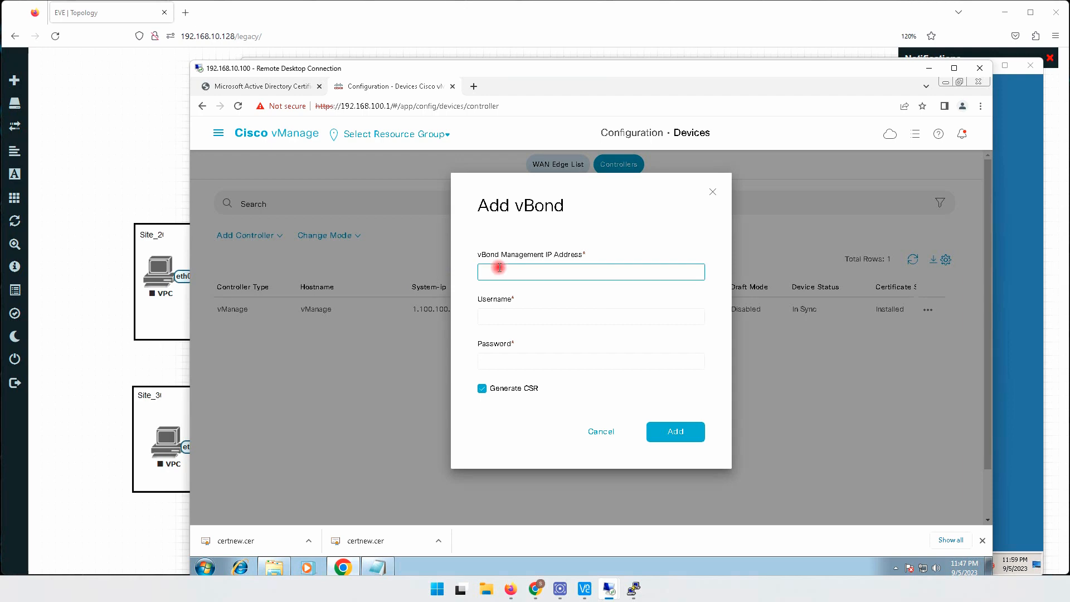
pyautogui.write('1.1.100.12')
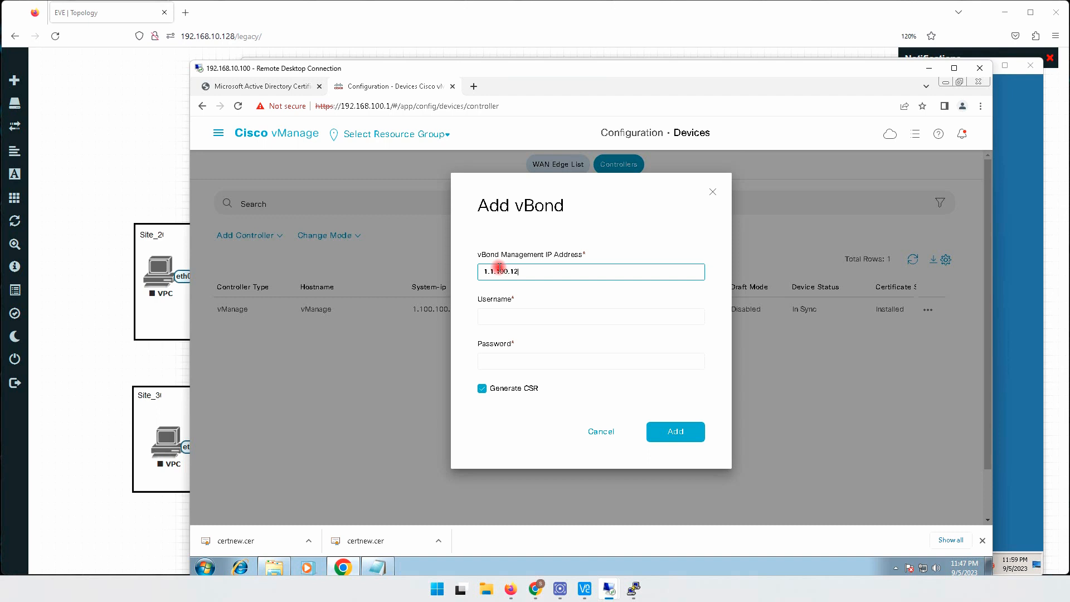
pyautogui.click(507, 316)
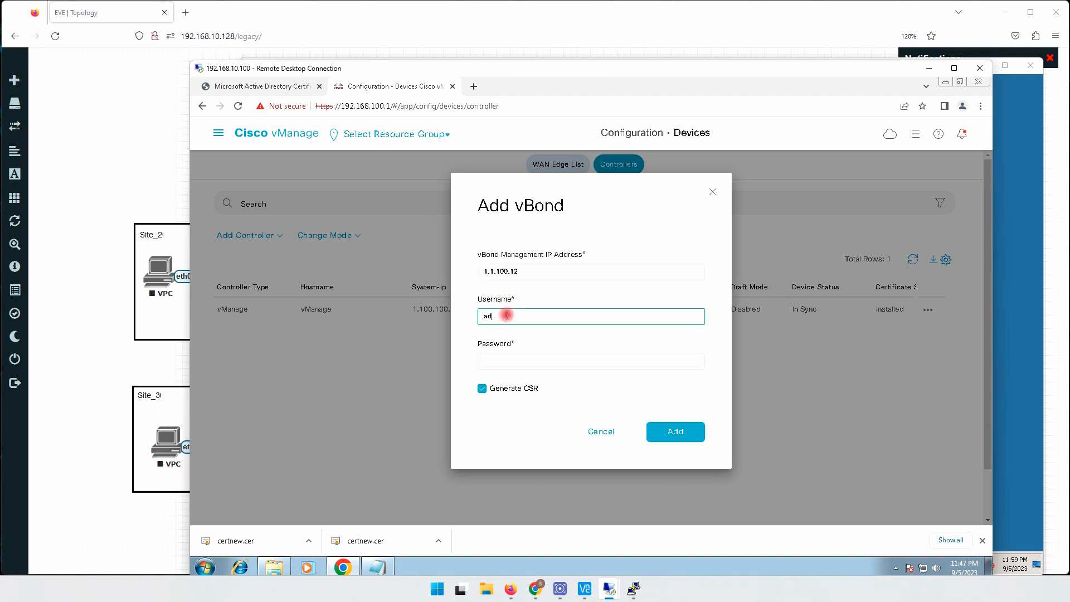
pyautogui.press('Tab')
pyautogui.write('a')
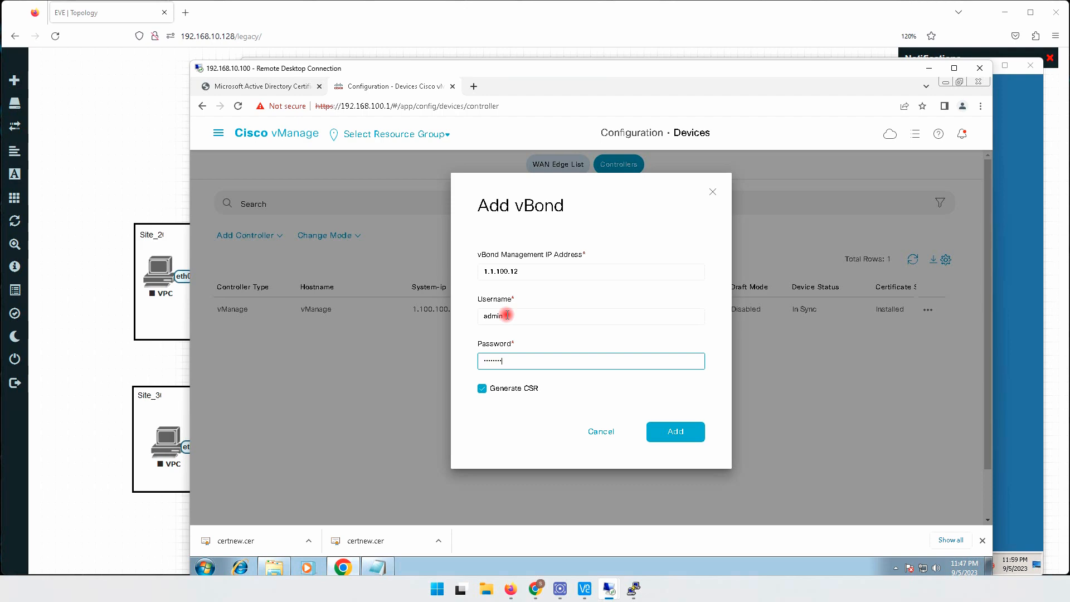
pyautogui.click(482, 389)
pyautogui.click(677, 431)
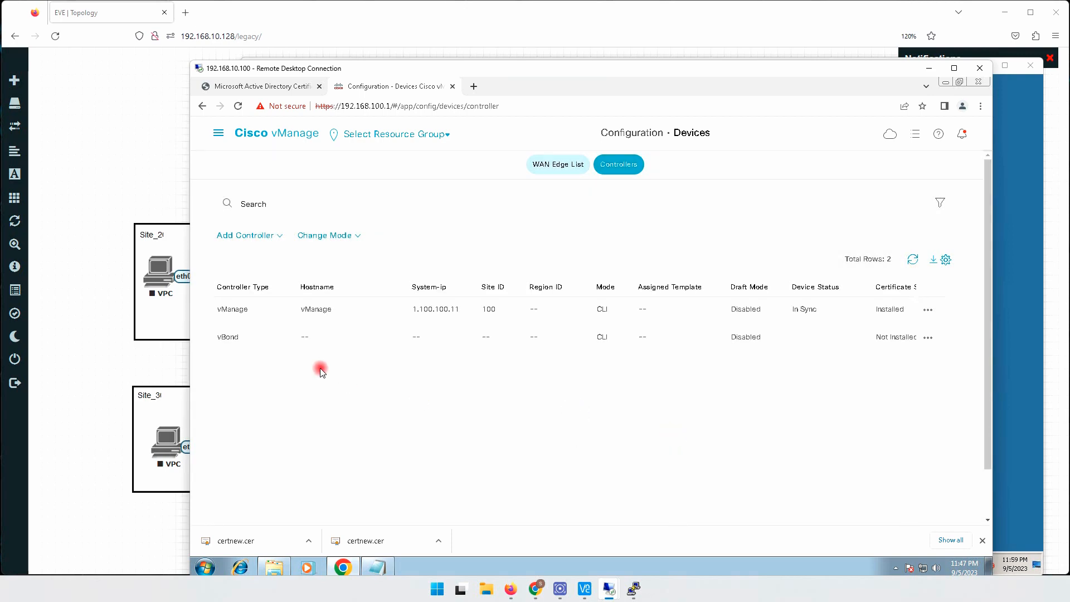
# - Add a vSmart controller with management IP address 1.1.100.13, username admin and its password, keeping DTLS and turning Generate CSR off
pyautogui.click(274, 236)
pyautogui.click(240, 266)
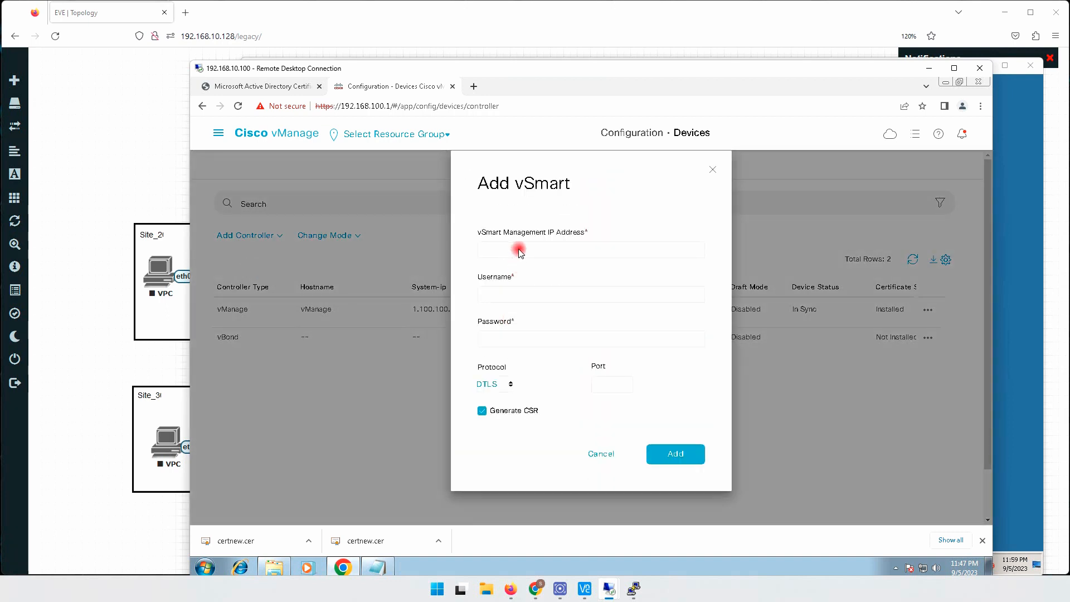
pyautogui.click(519, 249)
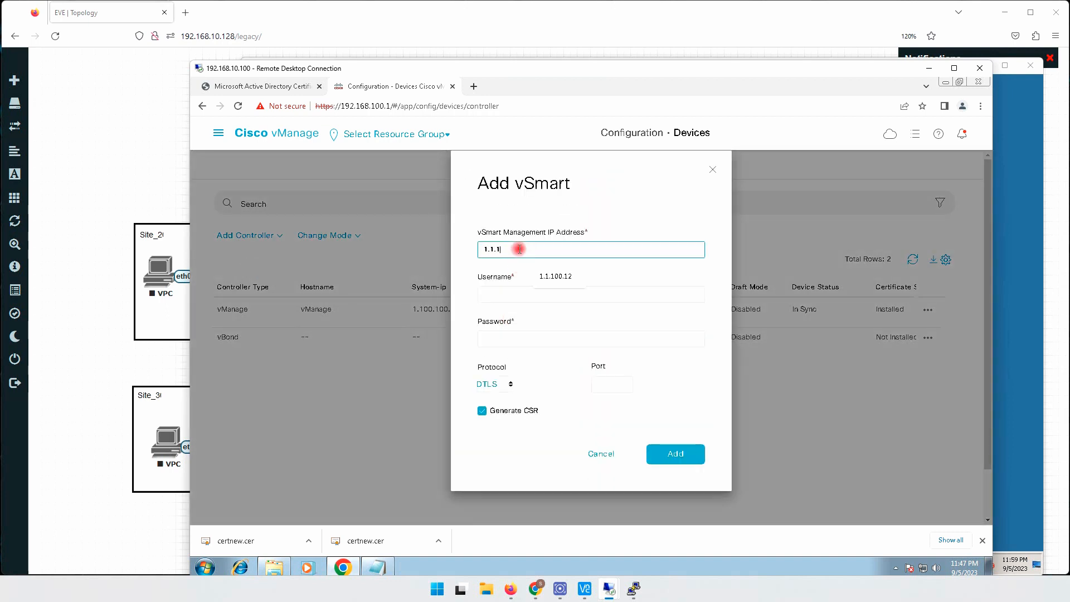
pyautogui.write('1.1.100.13')
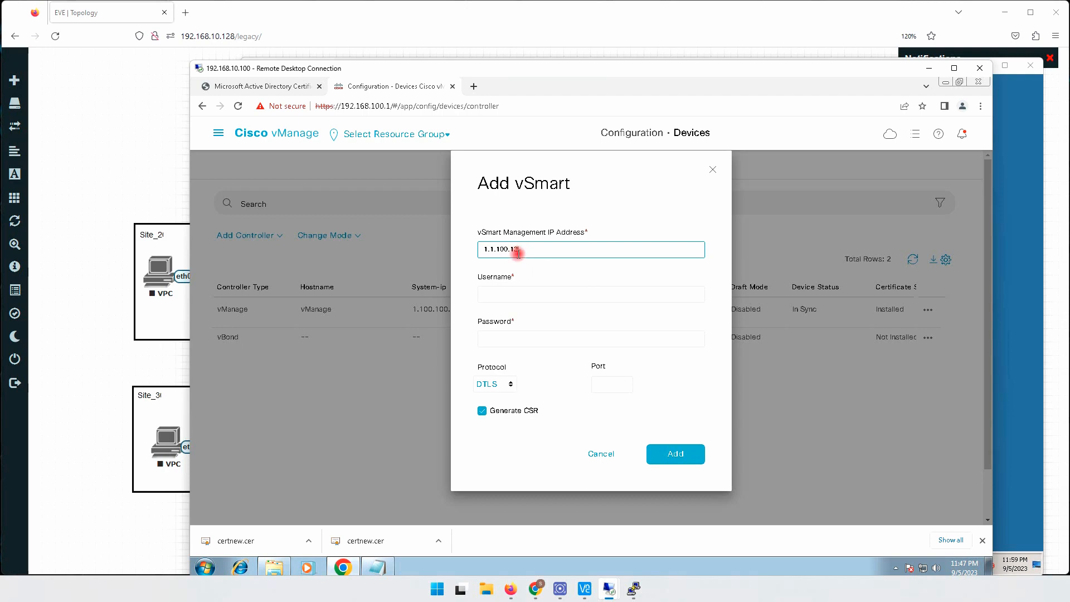
pyautogui.click(511, 296)
pyautogui.click(549, 322)
pyautogui.click(523, 339)
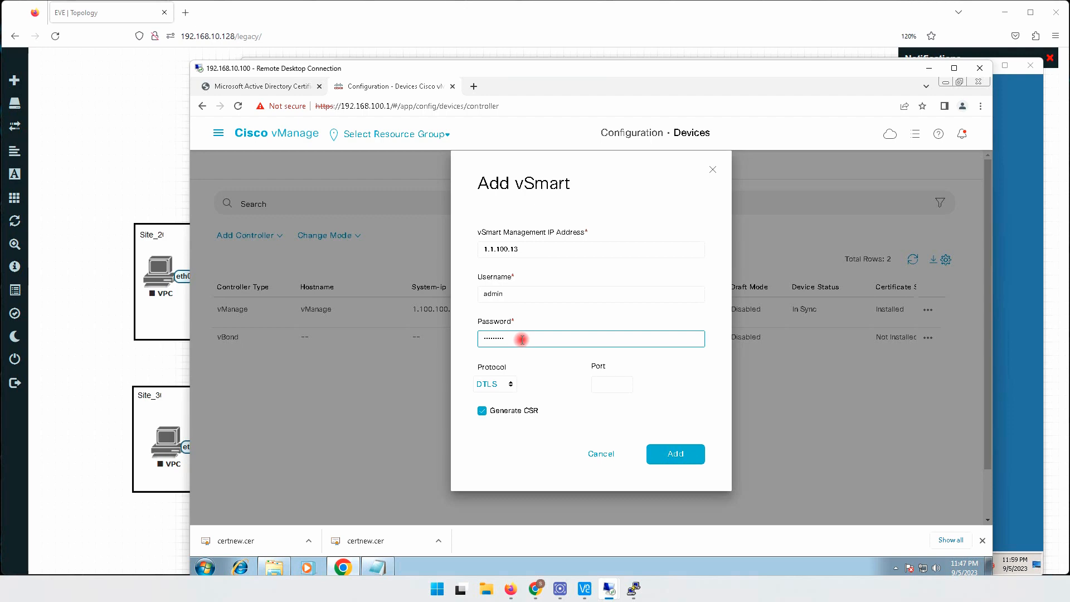
pyautogui.click(483, 411)
pyautogui.click(674, 453)
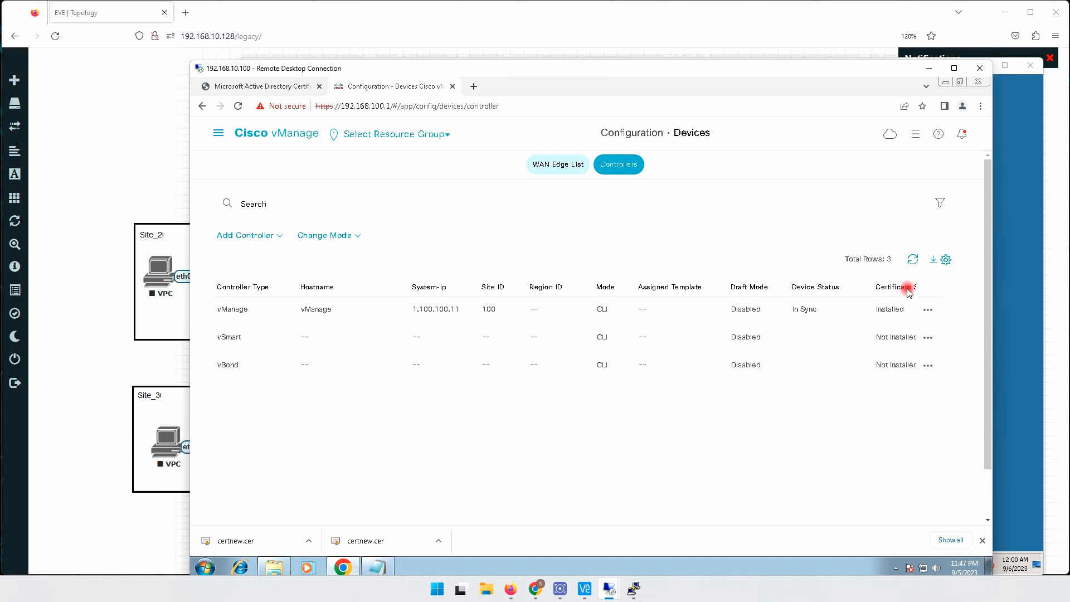
# - Widen the certificate status column in the controllers list and check vManage's certificate status
pyautogui.moveTo(874, 286); pyautogui.dragTo(861, 286)
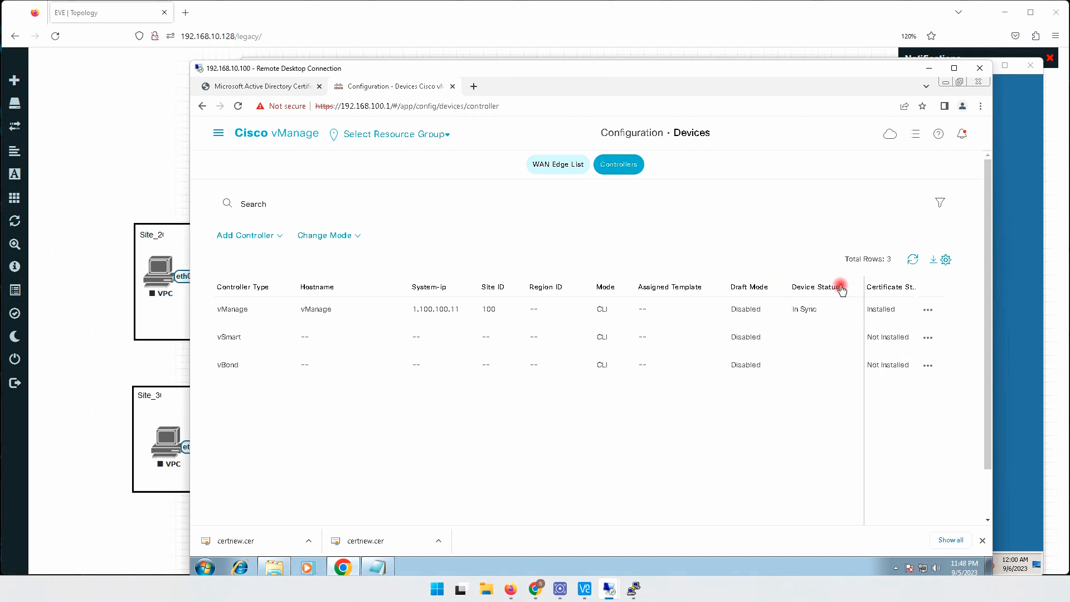
pyautogui.doubleClick(882, 312)
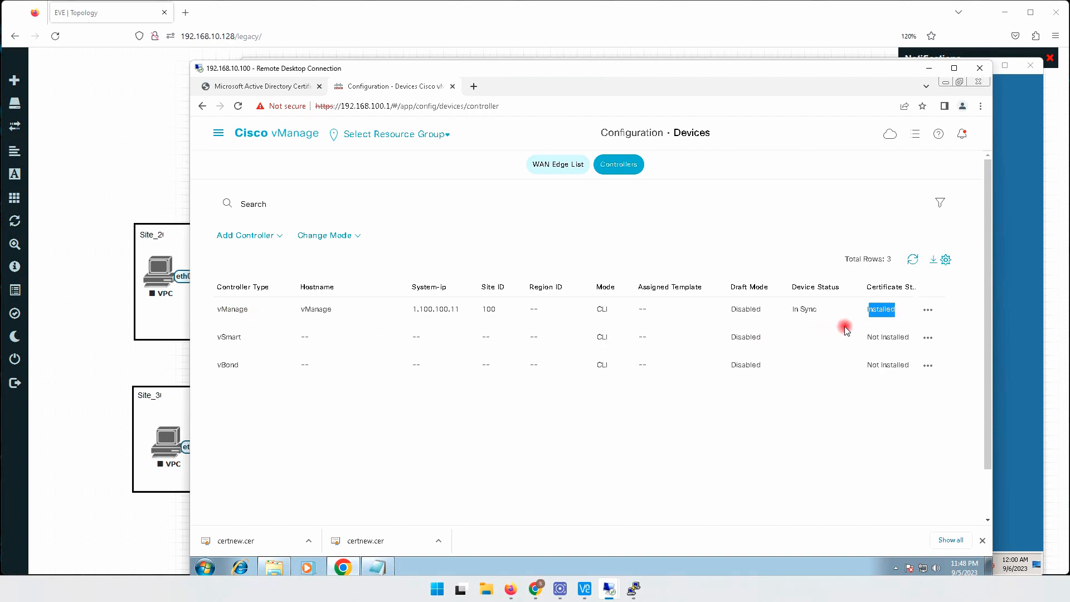
# - Check the certificate status of vSmart and vBond, then open the controllers list on the Certificates configuration page
pyautogui.moveTo(865, 337); pyautogui.dragTo(858, 368)
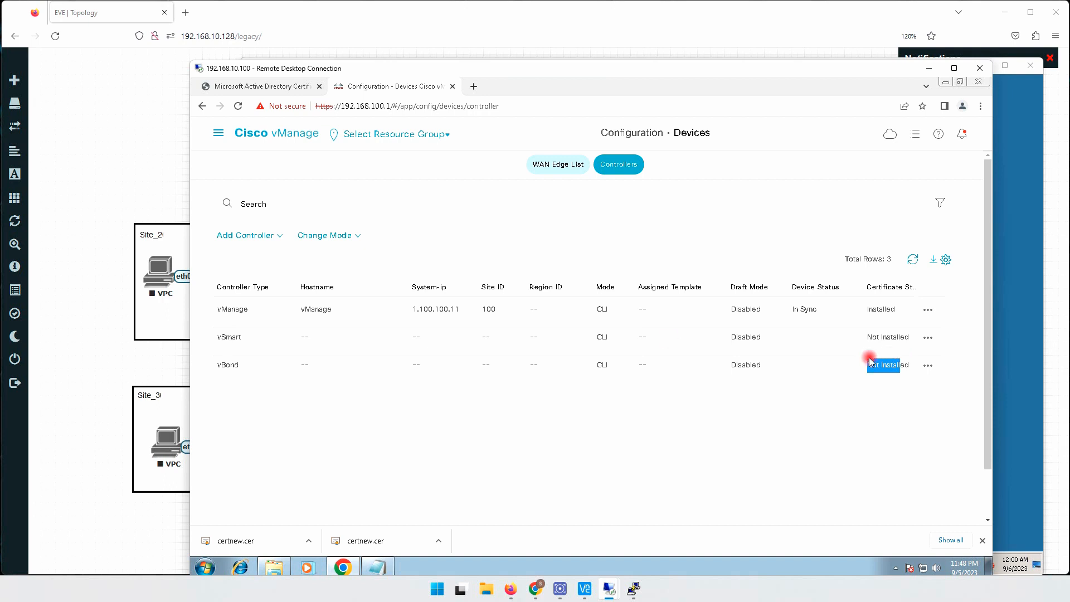
pyautogui.click(219, 133)
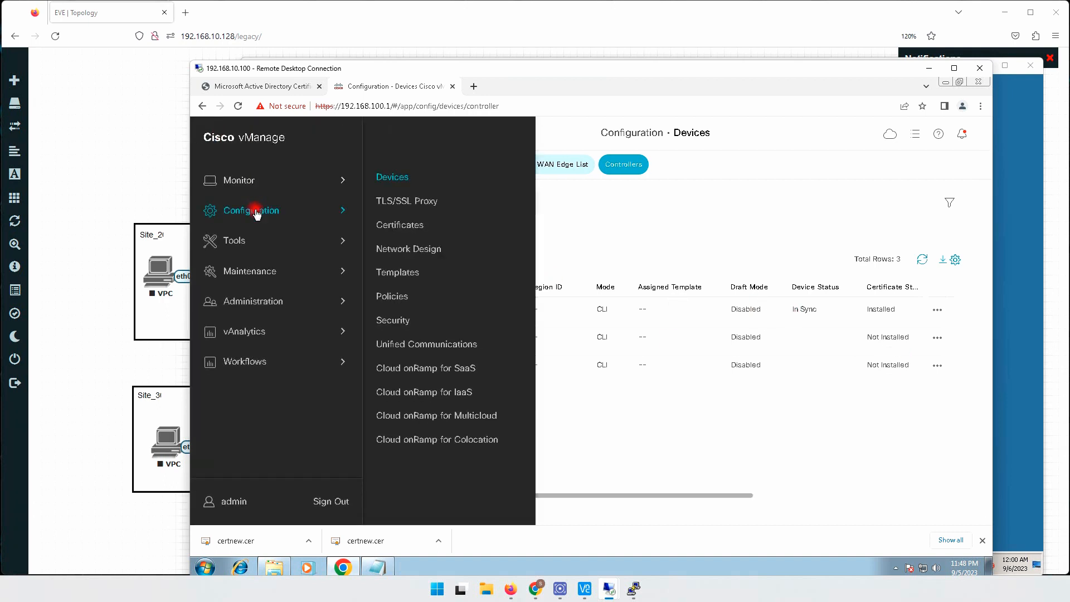
pyautogui.click(394, 225)
pyautogui.click(406, 226)
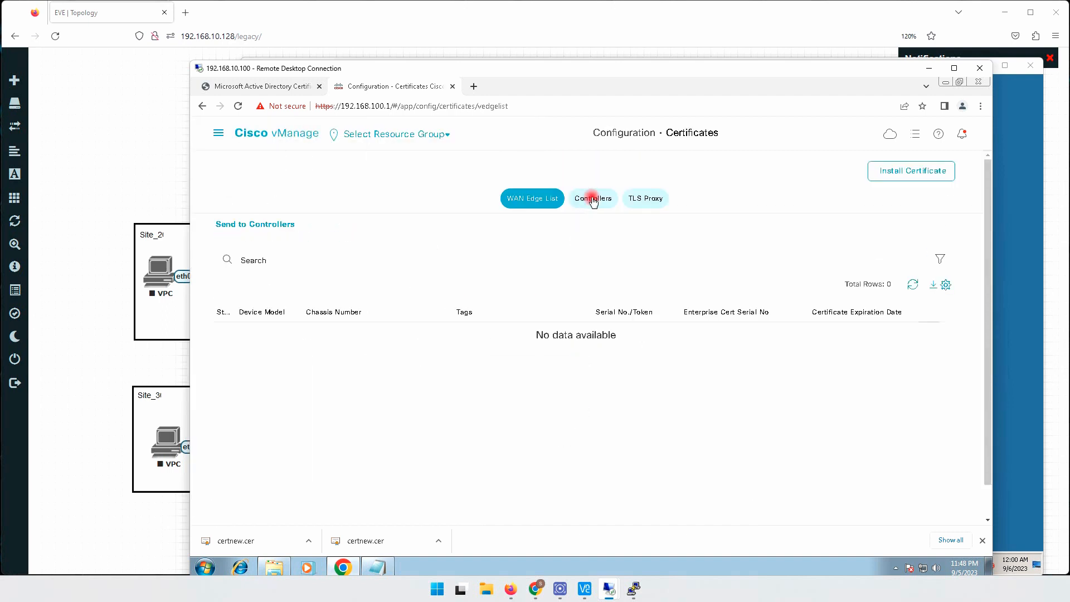
pyautogui.click(592, 199)
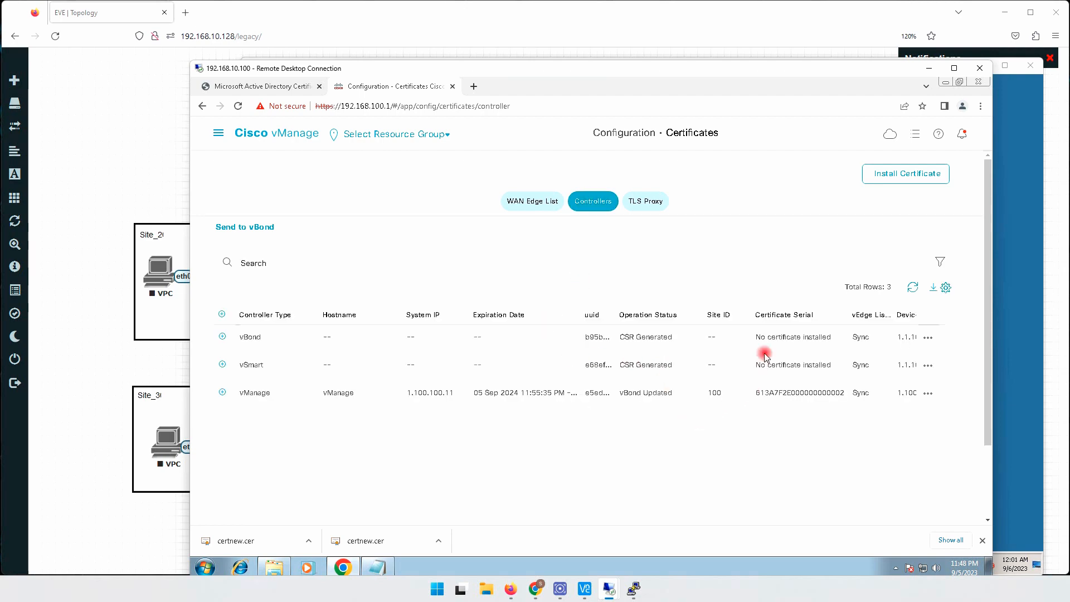
# - Check the certificate serial entries of vBond and vSmart, and view the vBond's certificate signing request
pyautogui.moveTo(757, 341); pyautogui.dragTo(830, 338)
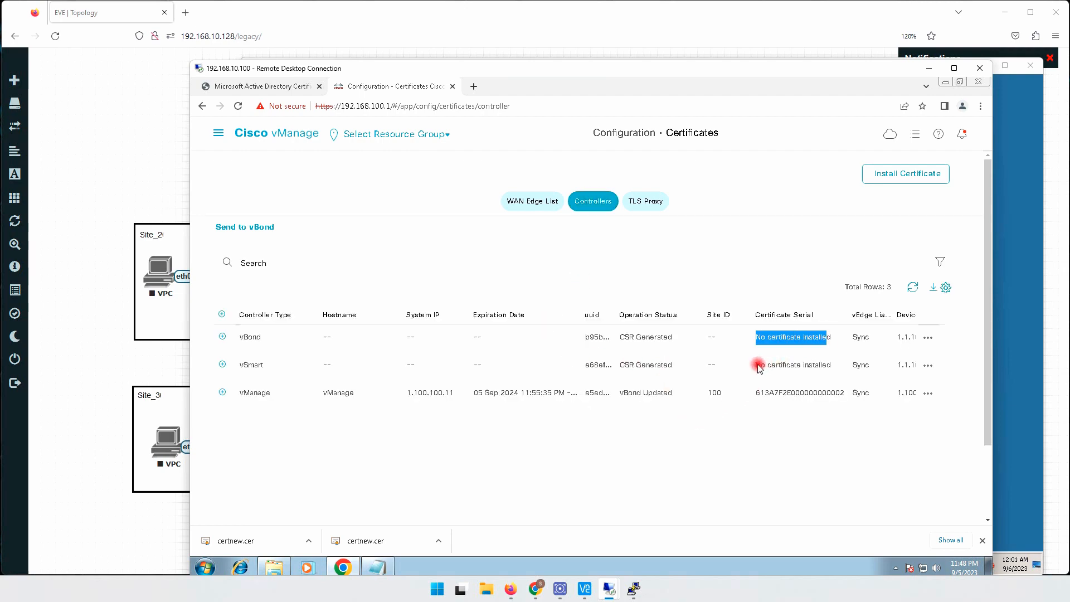
pyautogui.moveTo(758, 365); pyautogui.dragTo(832, 367)
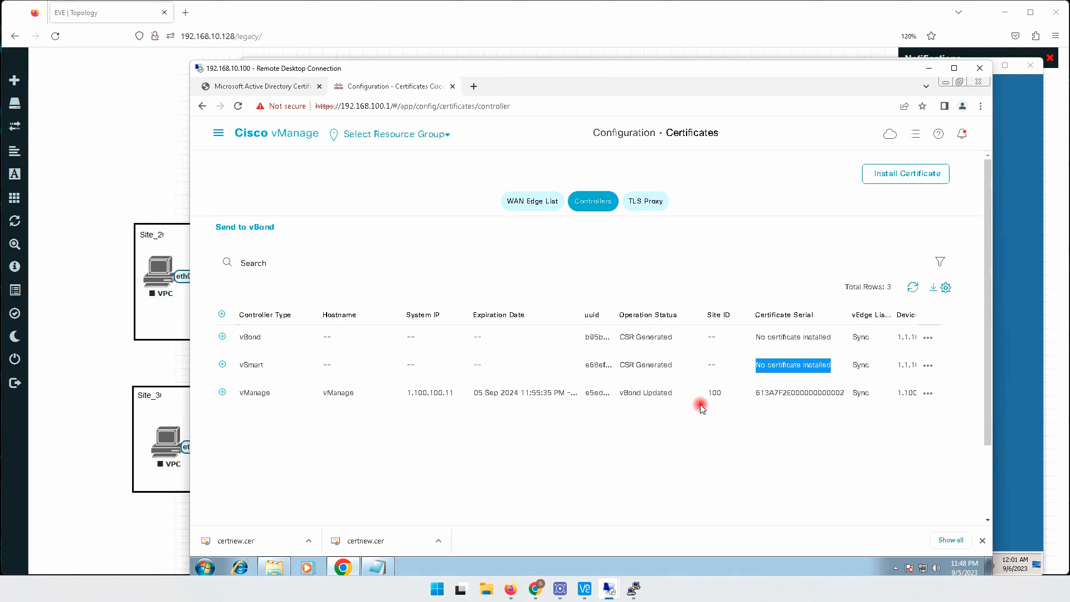
pyautogui.click(927, 337)
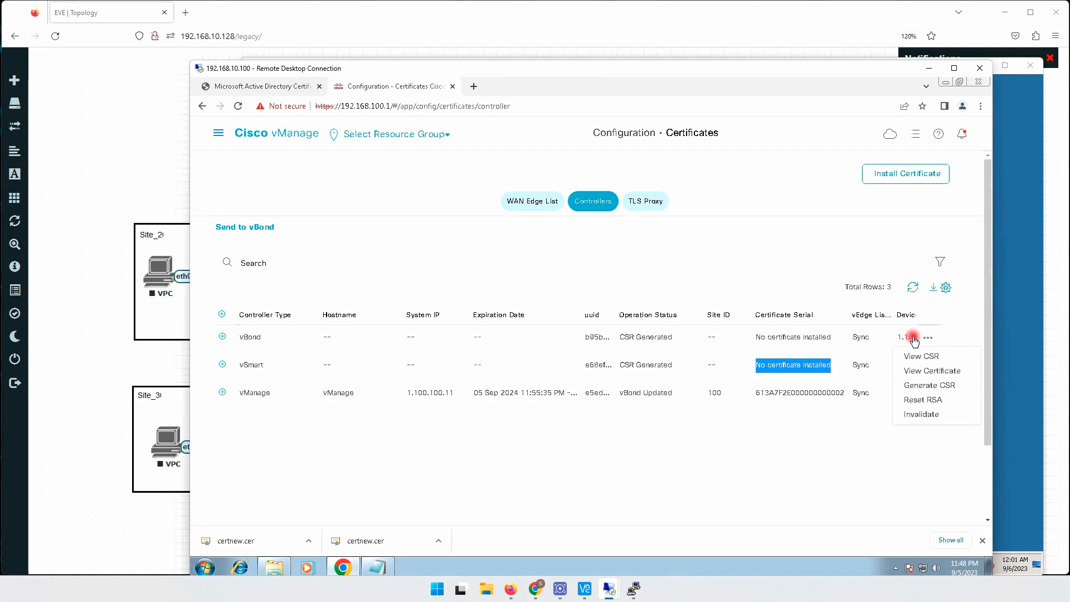
pyautogui.click(920, 356)
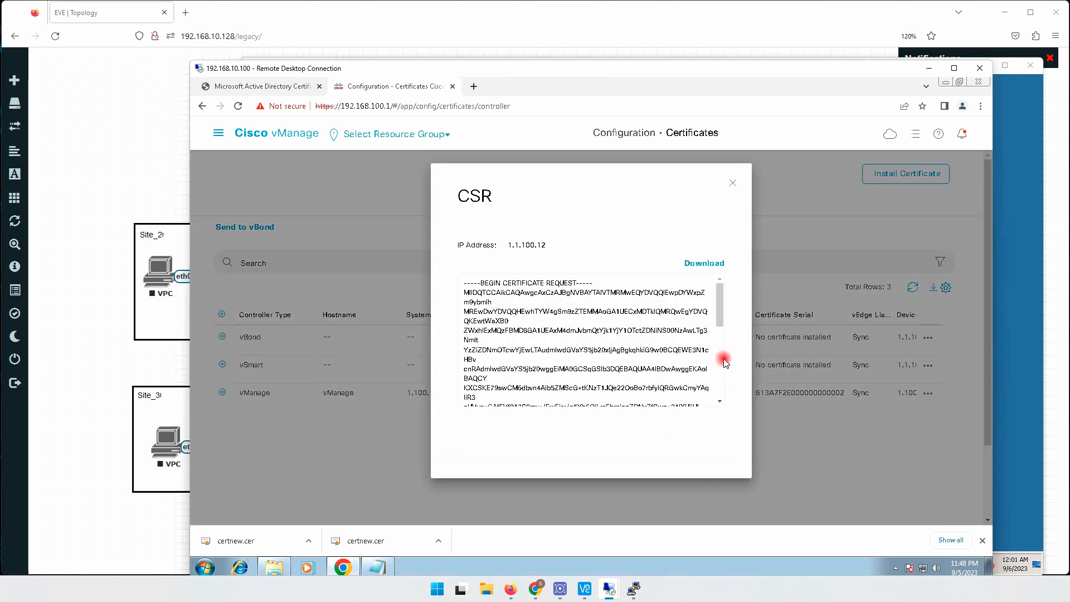
pyautogui.click(675, 440)
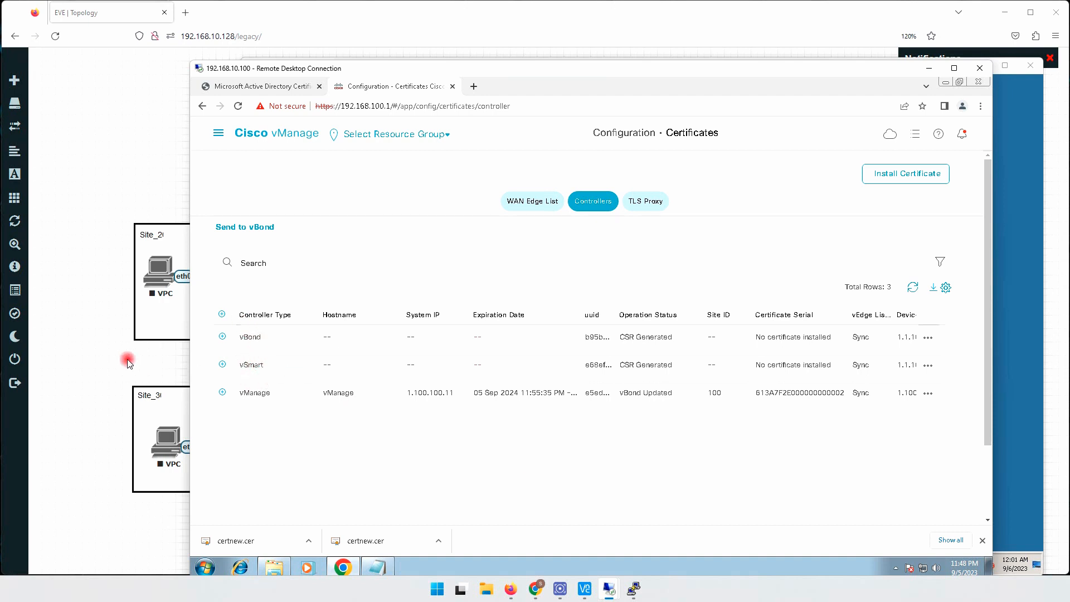
# - Switch to the EVE topology, open the vBond node's console and enter its Linux shell with vshell
pyautogui.click(109, 350)
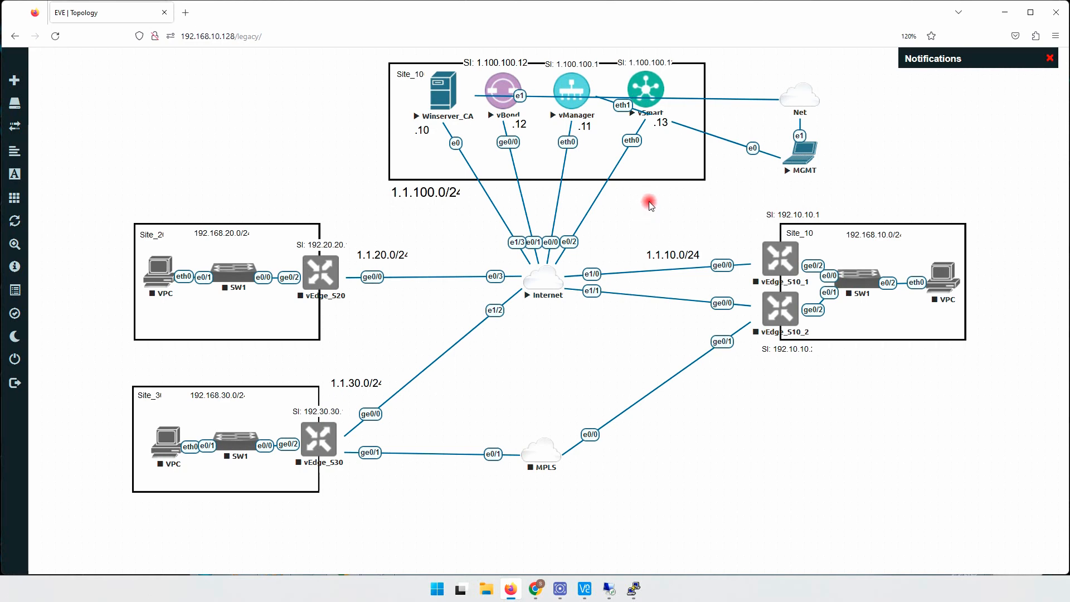
pyautogui.click(501, 85)
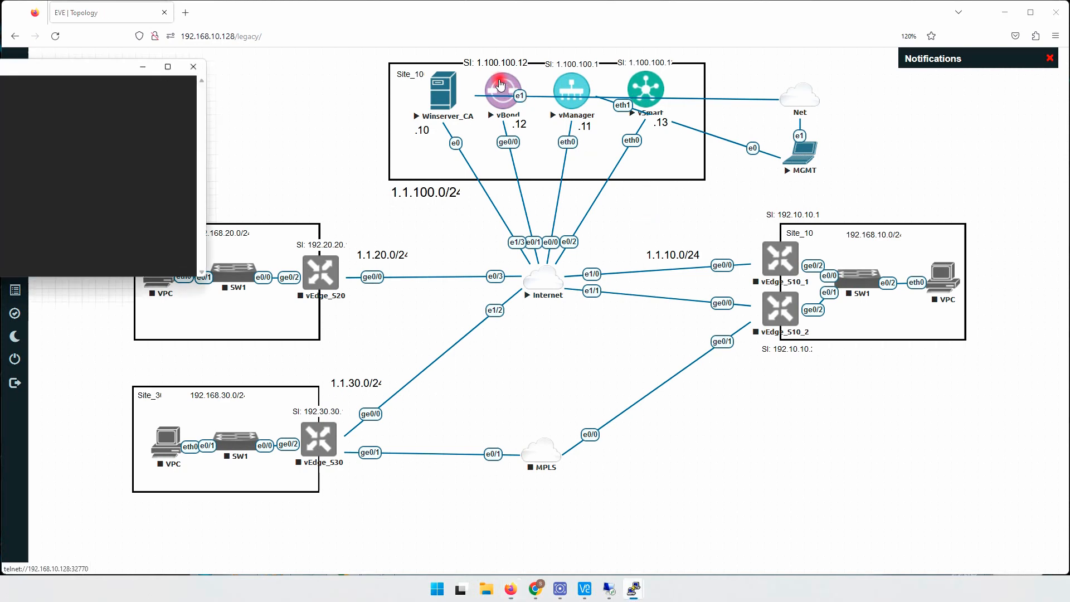
pyautogui.moveTo(69, 68); pyautogui.dragTo(646, 231)
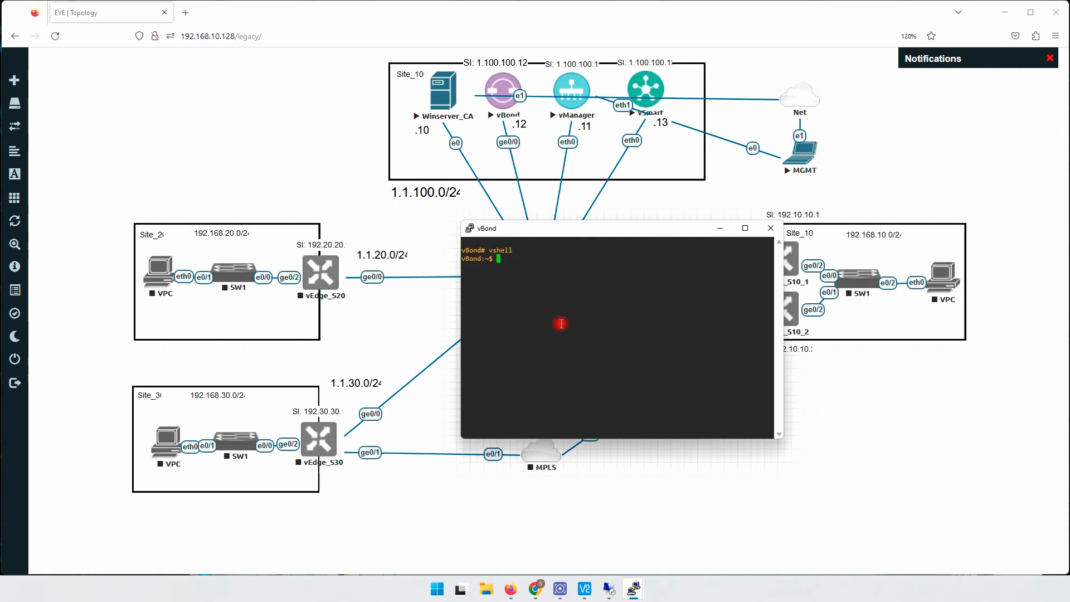
pyautogui.press('Return')
pyautogui.press('Return')
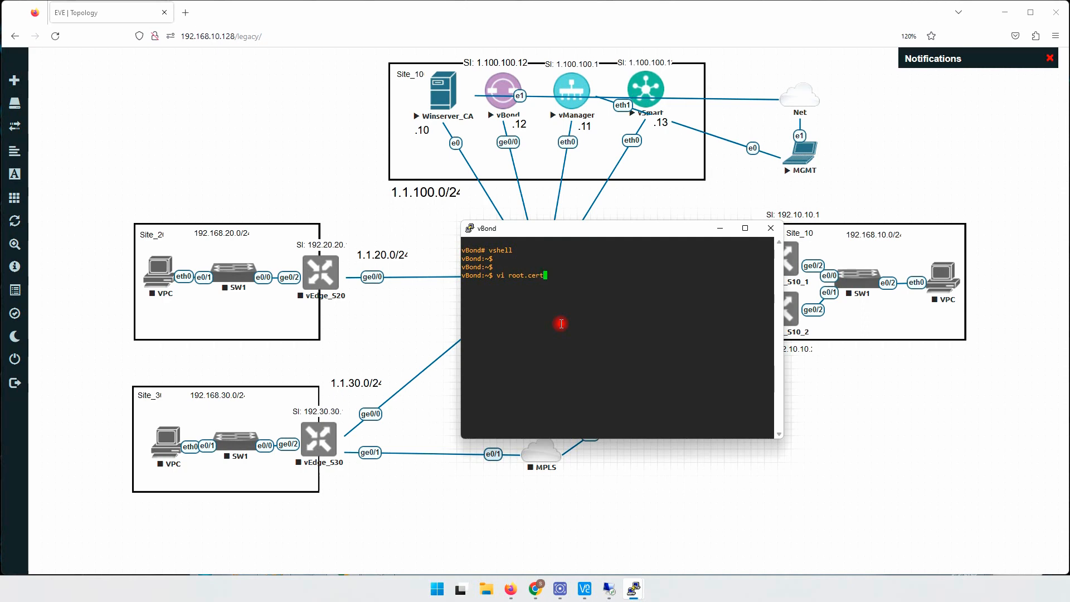
# - Create a new file named root.crt with the vi editor in the vBond shell
pyautogui.press('BackSpace')
pyautogui.press('BackSpace')
pyautogui.press('BackSpace')
pyautogui.write('rt')
pyautogui.press('Return')
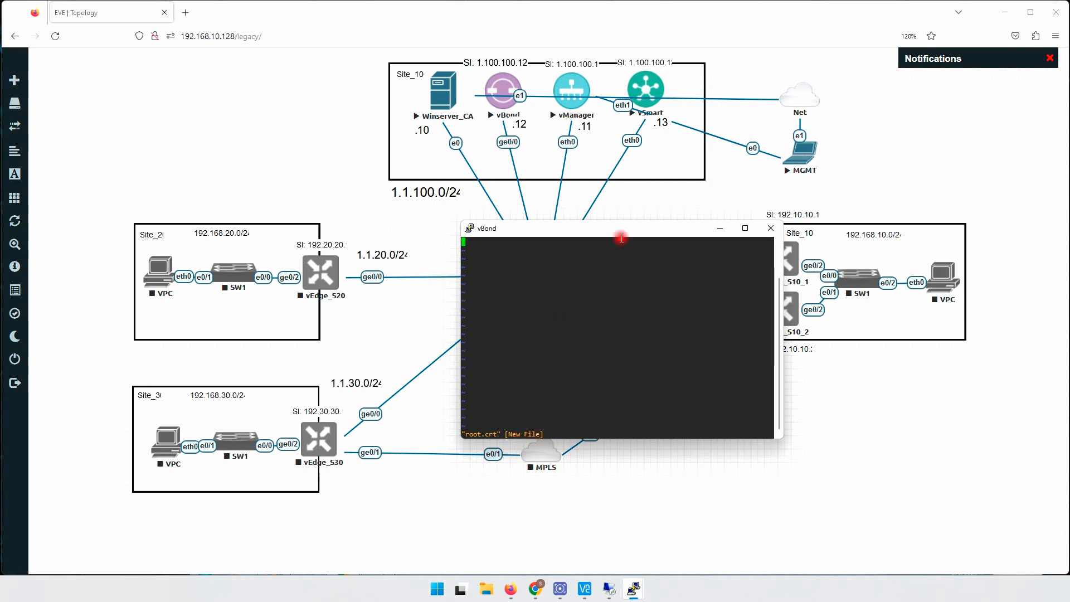
pyautogui.moveTo(621, 238); pyautogui.dragTo(542, 190)
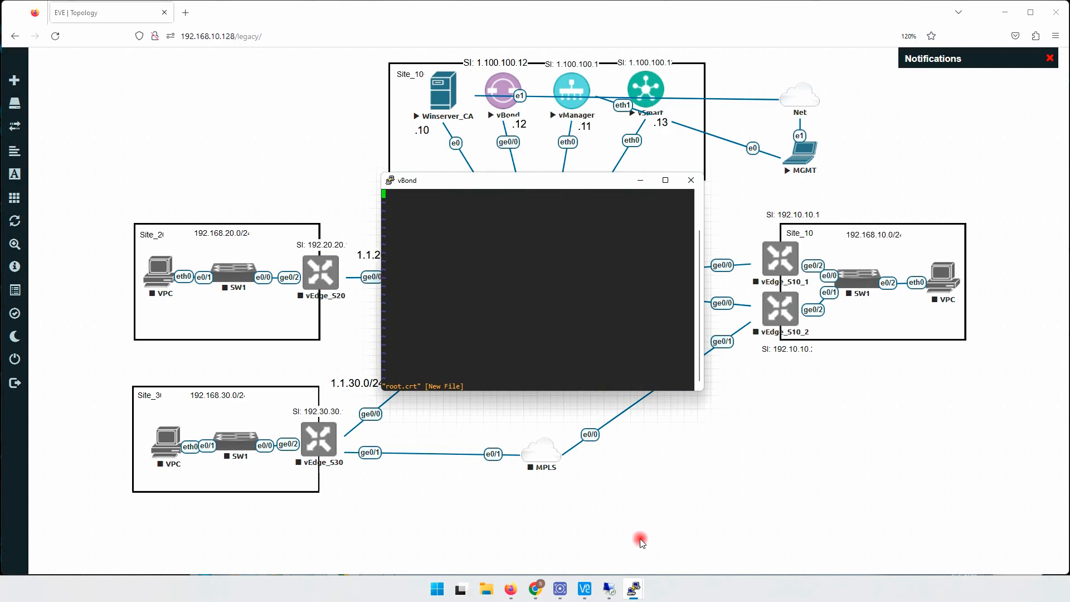
# - On the 192.168.10.100 remote desktop, close the vManage certificate, open the root certificate from Downloads in Notepad and copy its entire text
pyautogui.moveTo(610, 589)
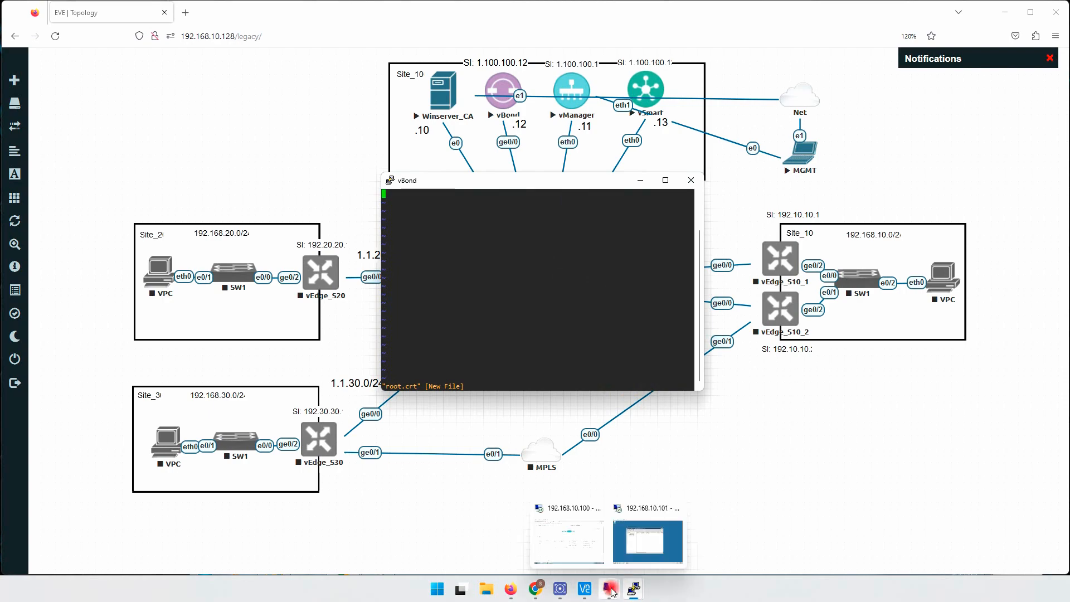
pyautogui.click(580, 542)
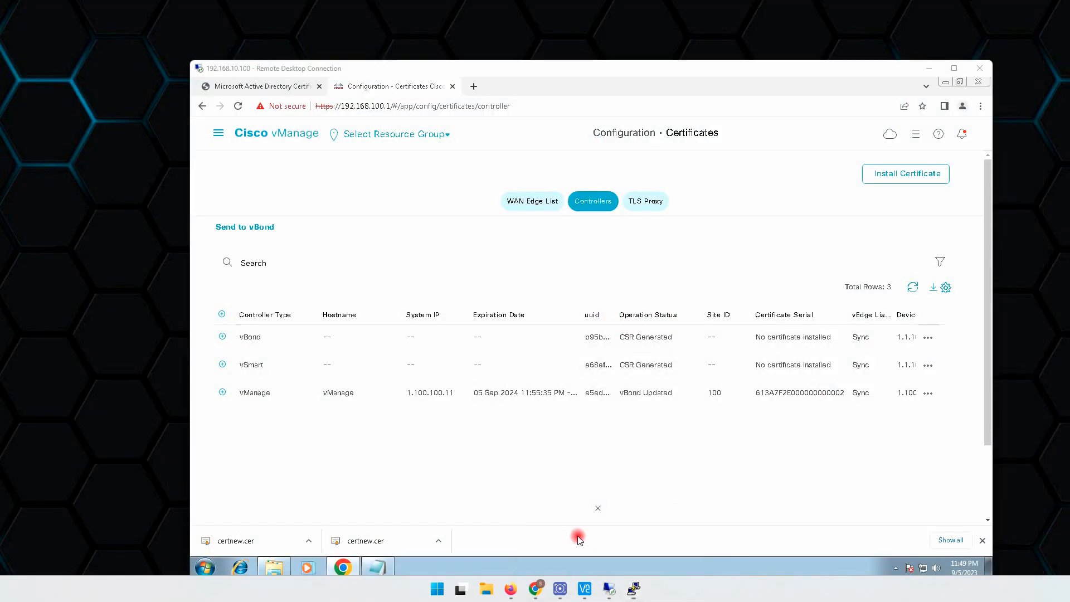
pyautogui.click(378, 567)
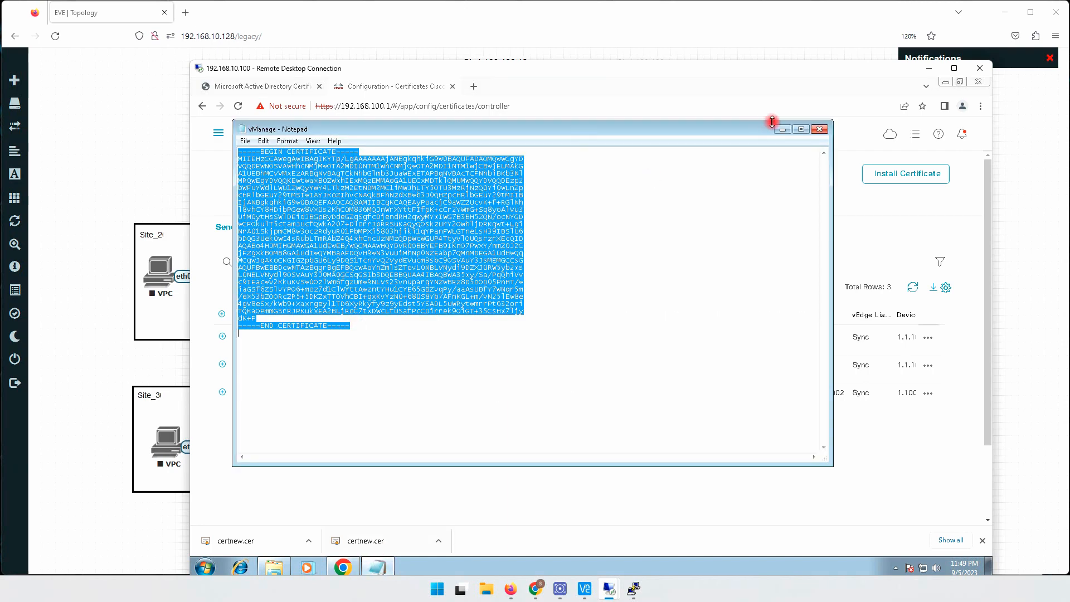
pyautogui.click(822, 130)
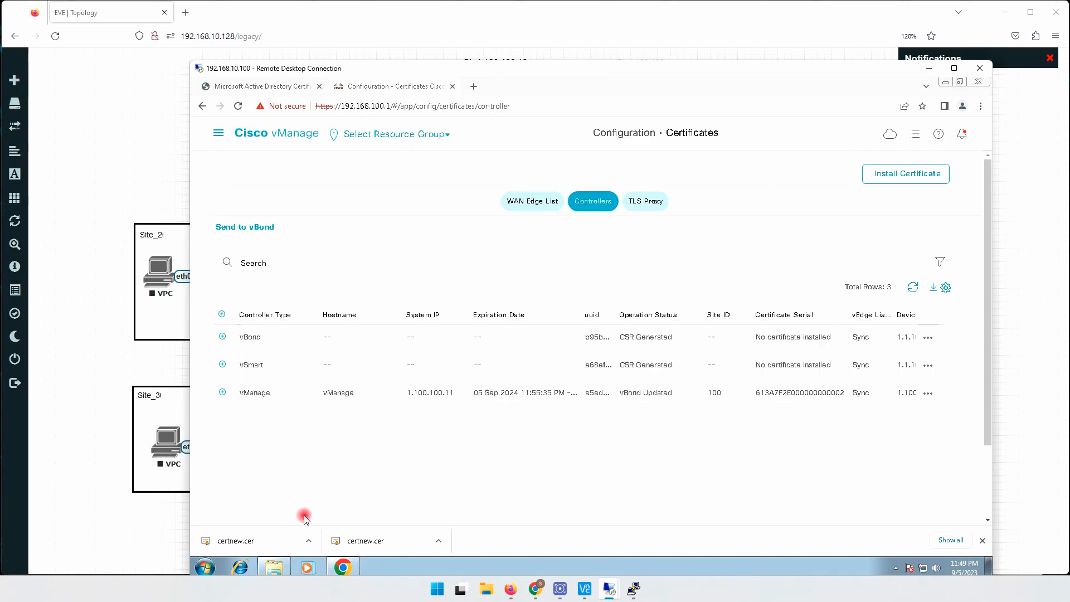
pyautogui.click(273, 568)
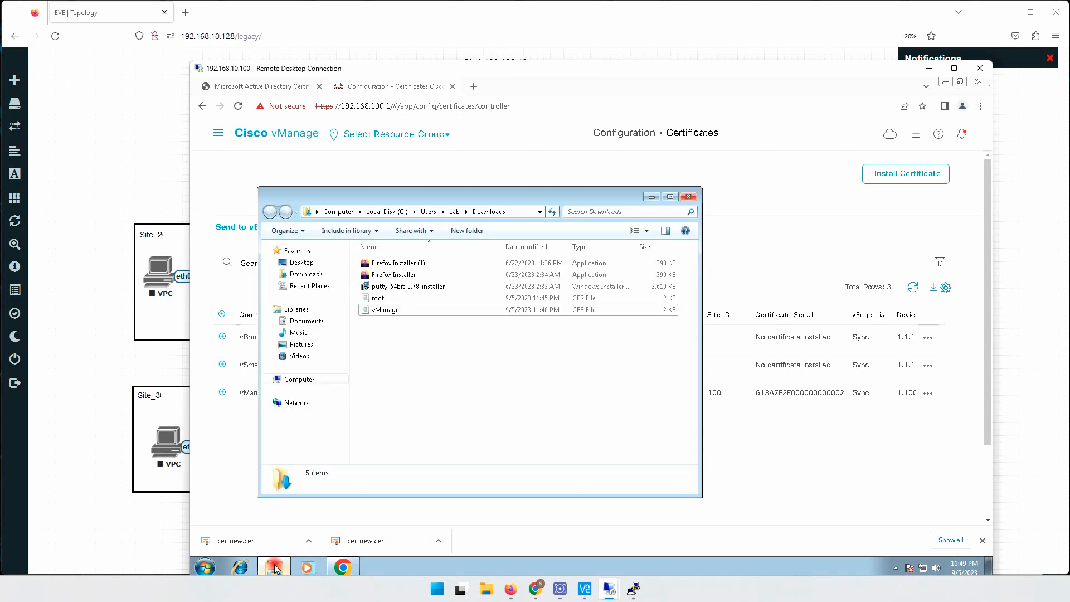
pyautogui.click(388, 301)
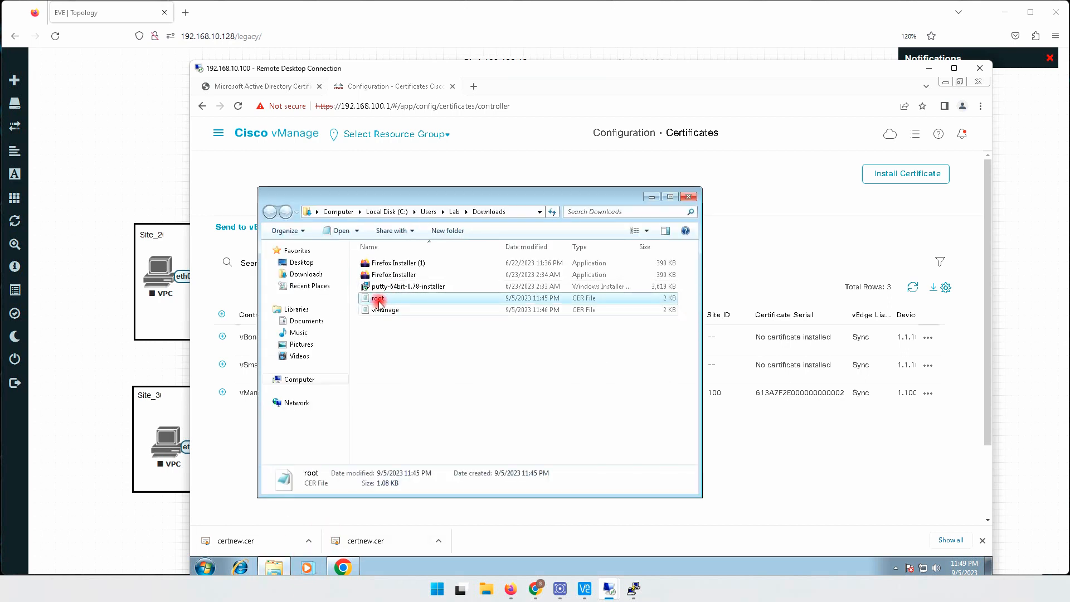
pyautogui.doubleClick(379, 304)
pyautogui.click(618, 333)
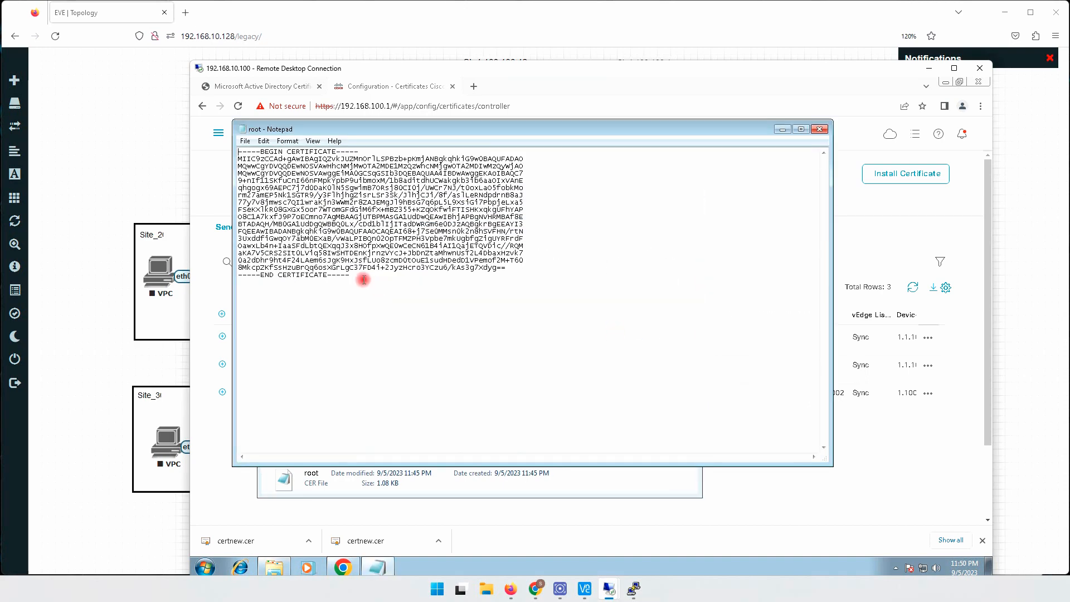
pyautogui.hotkey('ctrl', 'a')
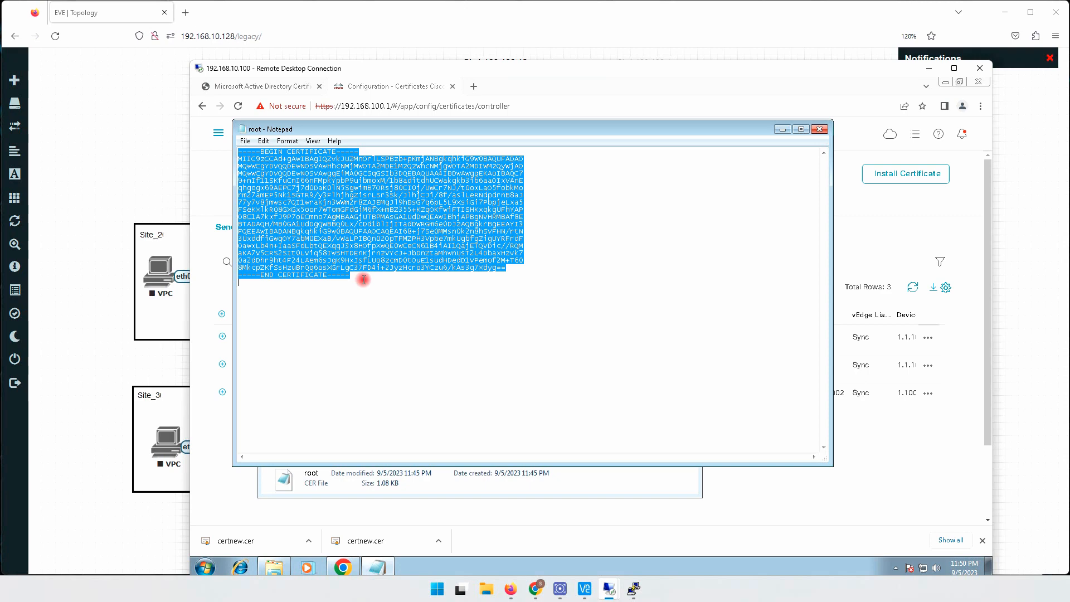
# - Switch to the vBond console, paste the root certificate text into root.crt, then save the file and quit vi
pyautogui.click(632, 588)
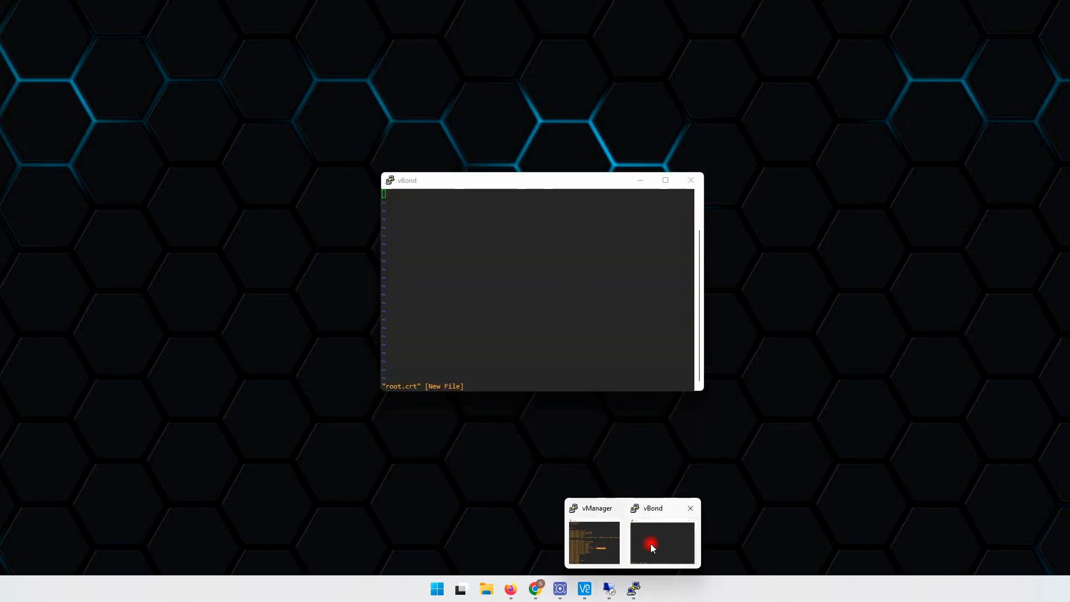
pyautogui.click(651, 543)
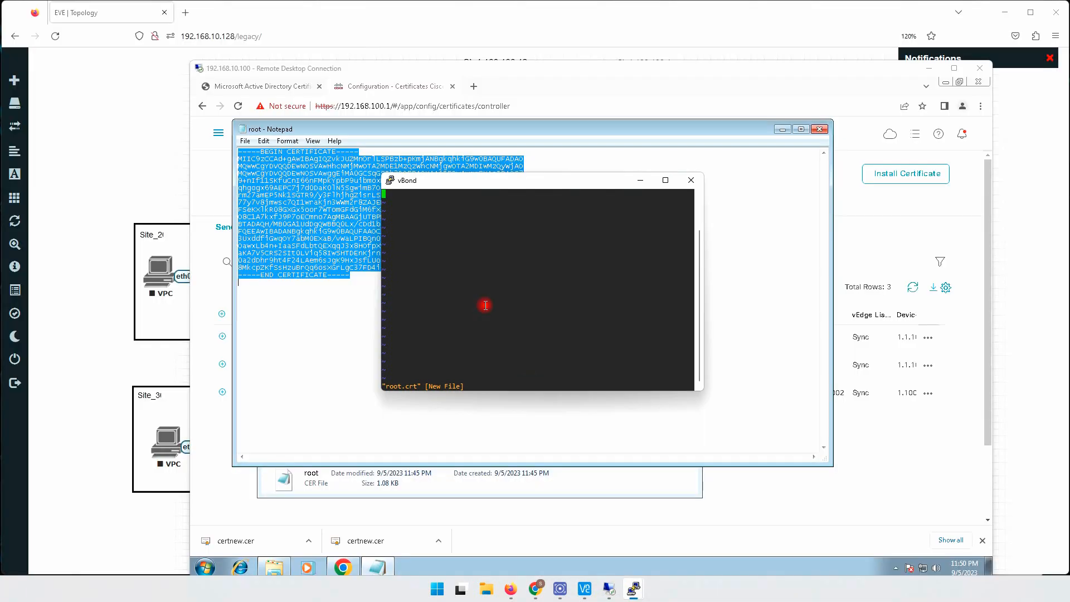
pyautogui.rightClick(450, 221)
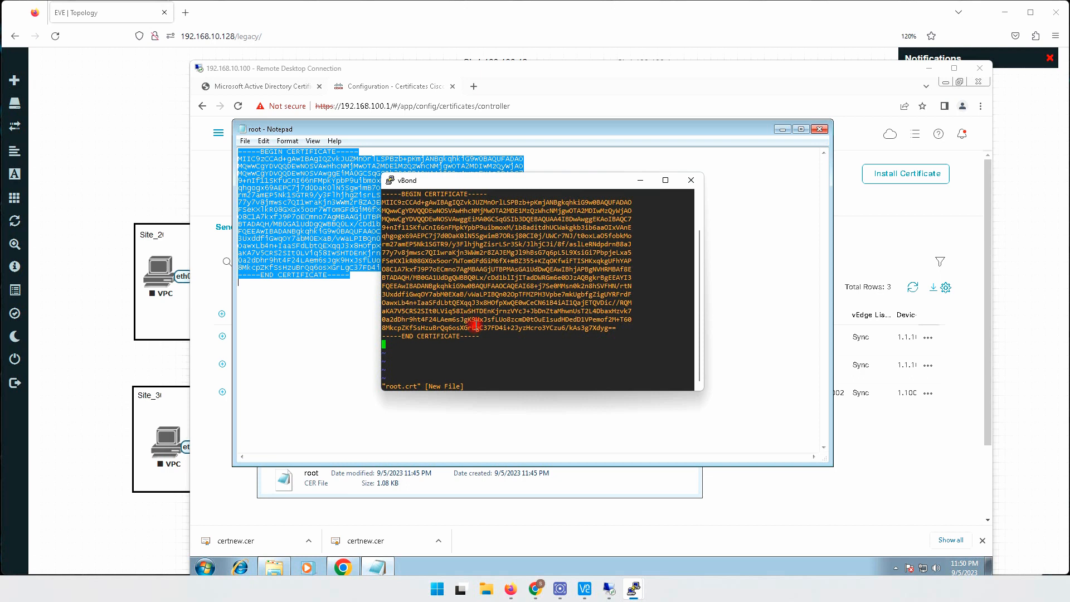
pyautogui.write(':wq')
pyautogui.press('Return')
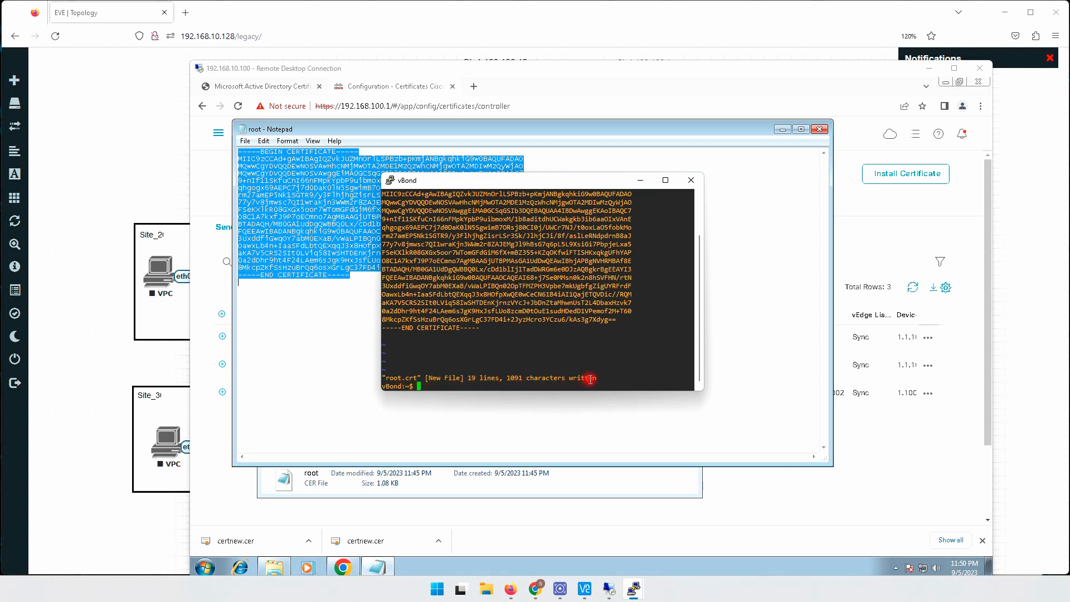
# - List the files in the vBond shell's current directory with dir and look for root.crt
pyautogui.press('Return')
pyautogui.press('Return')
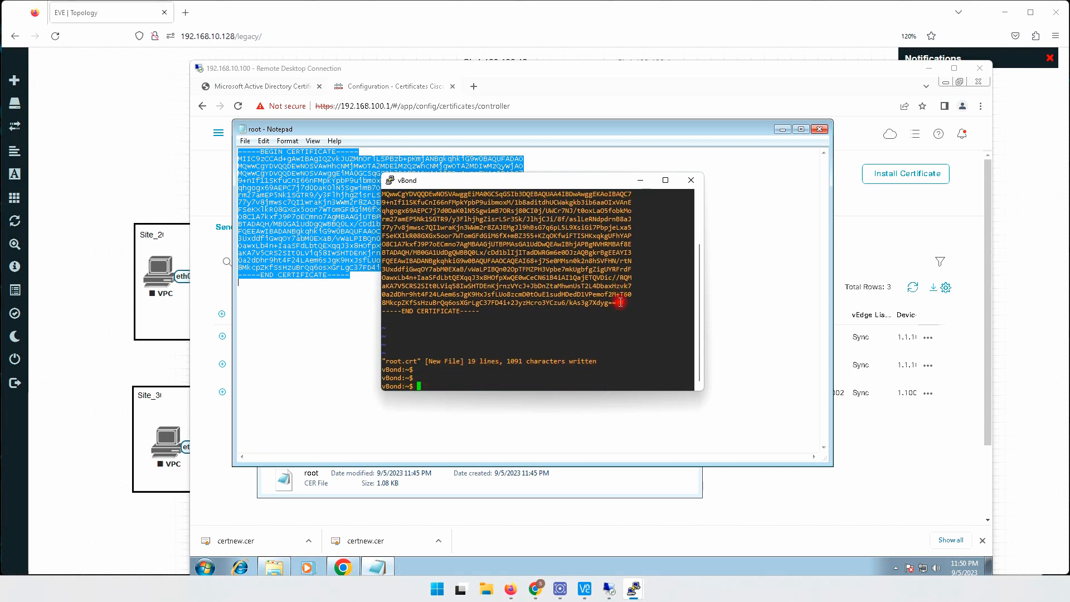
pyautogui.write('dir')
pyautogui.press('Return')
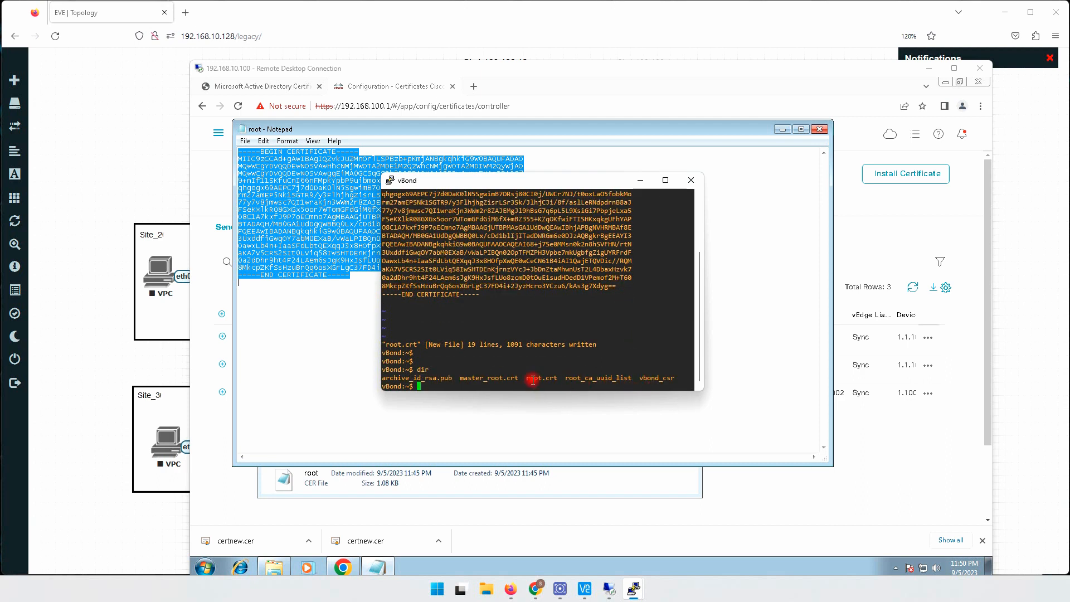
pyautogui.moveTo(526, 378); pyautogui.dragTo(555, 378)
pyautogui.click(588, 347)
# - Exit the vBond's Linux shell and return to the device's command-line prompt
pyautogui.write('exit')
pyautogui.press('Return')
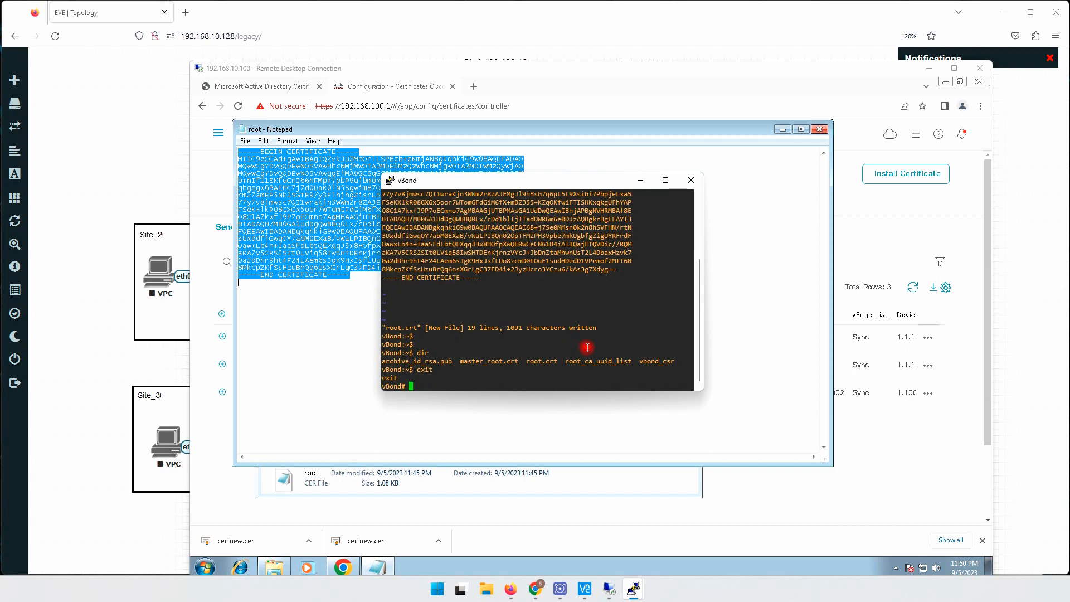
pyautogui.press('Return')
pyautogui.press('Return')
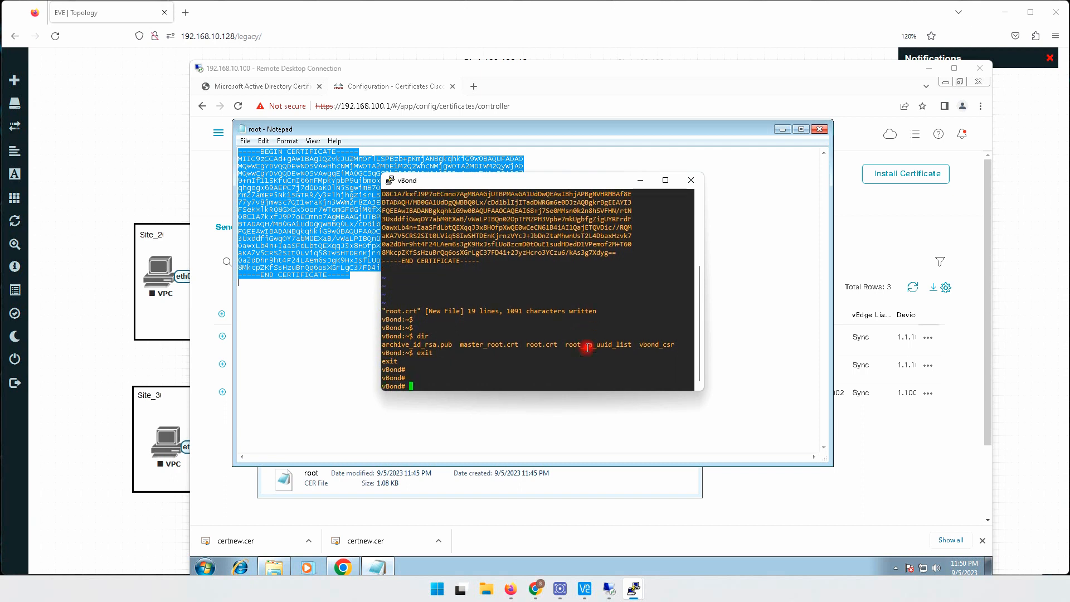
pyautogui.press('Return')
pyautogui.press('Return')
pyautogui.press('Return')
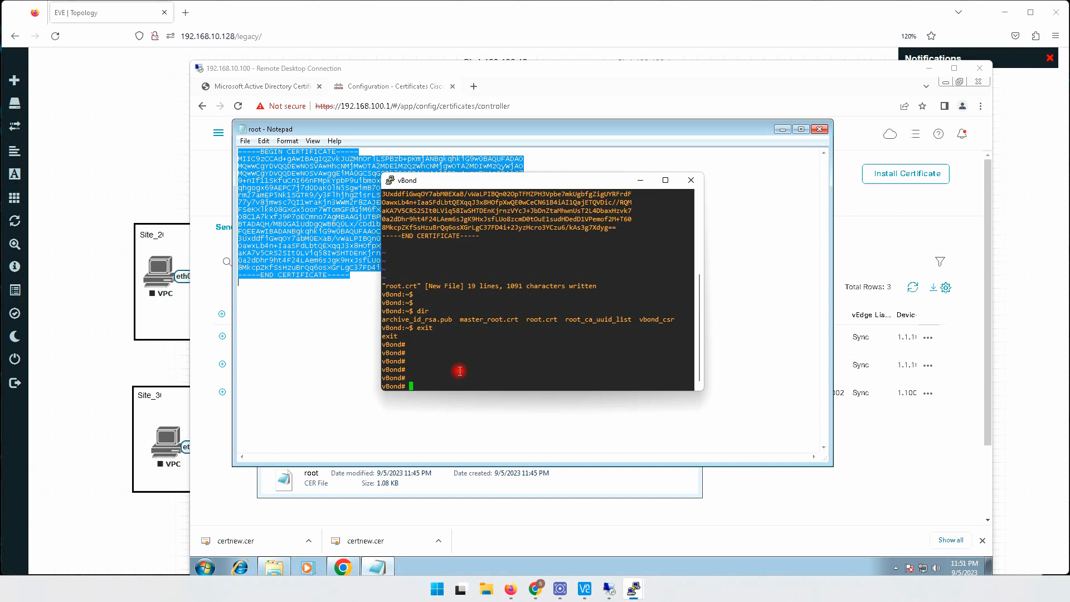
# - List the completions of the request command on vBond and examine the certificate and root-cert-chain options
pyautogui.write('request')
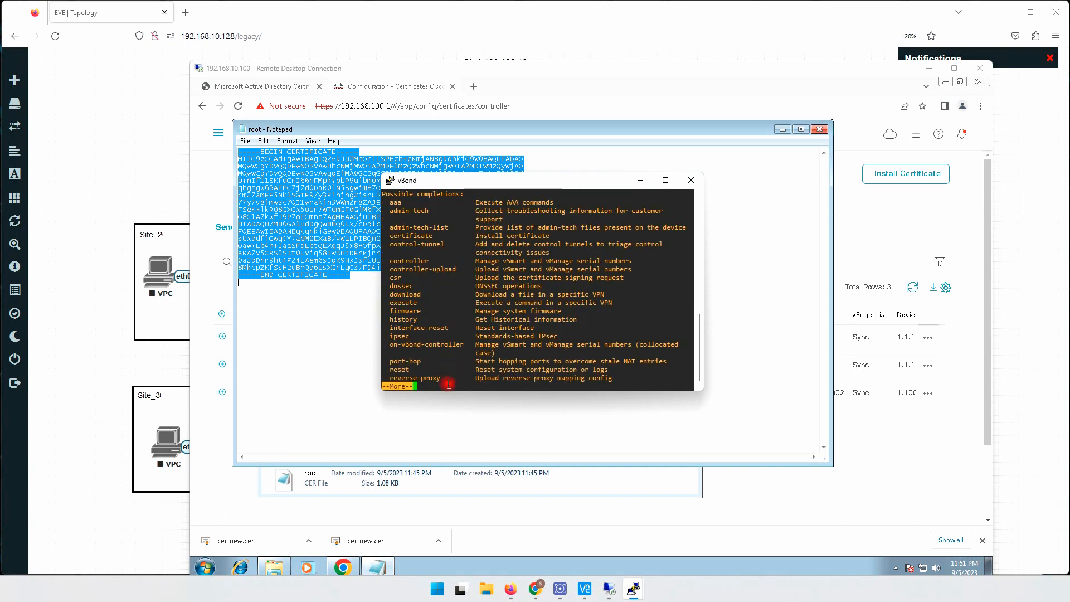
pyautogui.moveTo(447, 391); pyautogui.dragTo(448, 432)
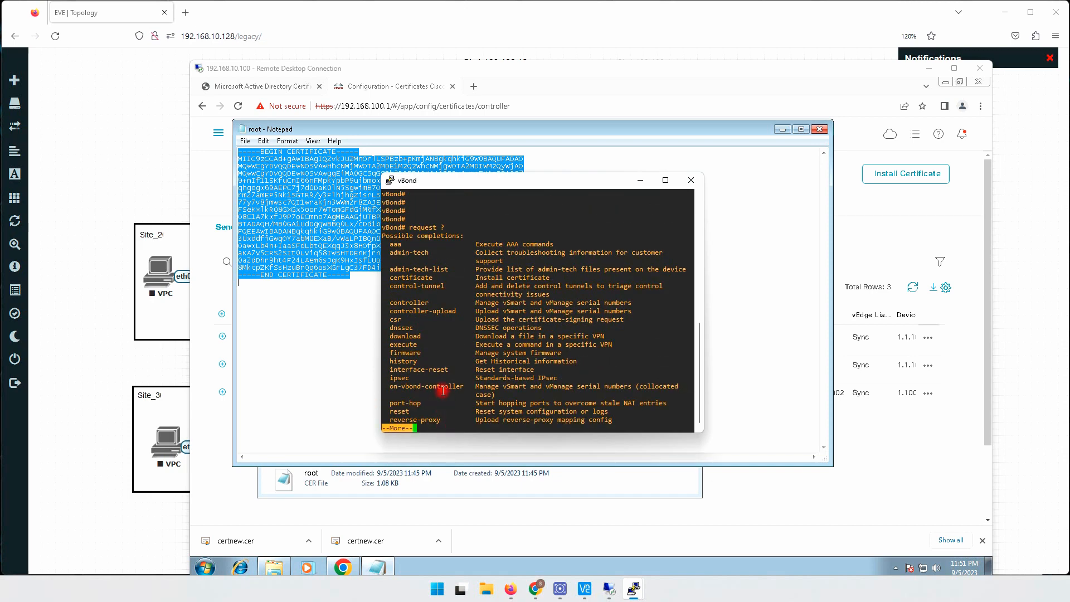
pyautogui.press('space')
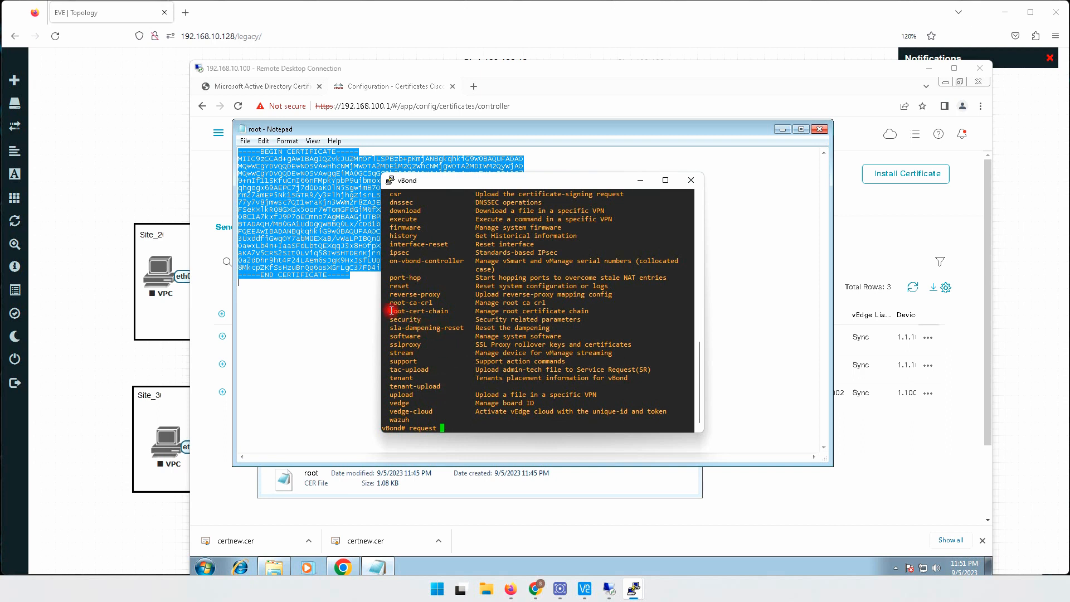
pyautogui.moveTo(390, 311); pyautogui.dragTo(447, 314)
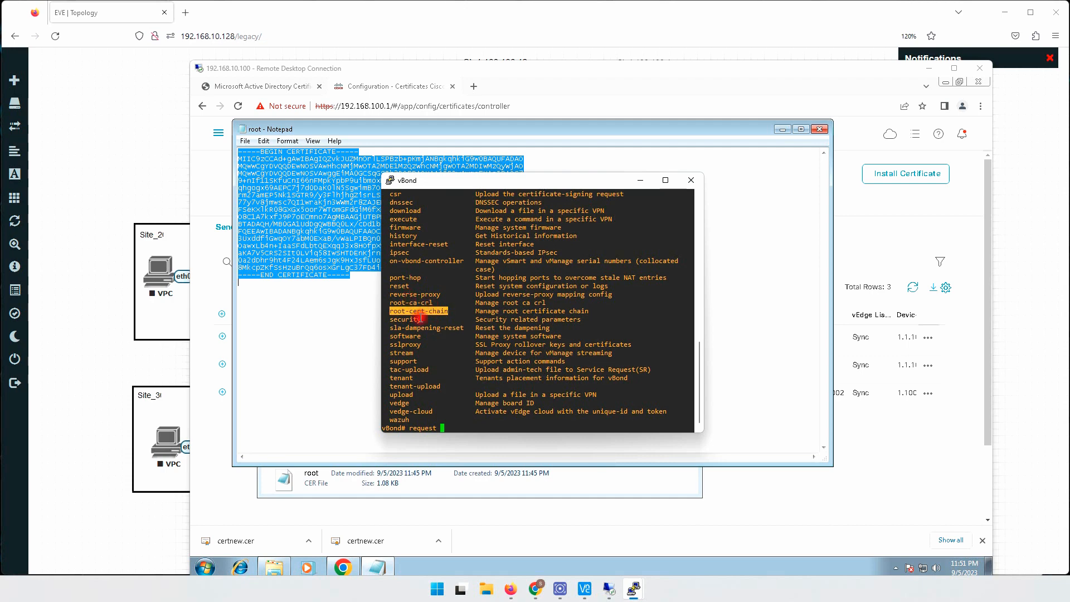
pyautogui.scroll(5, 430, 323)
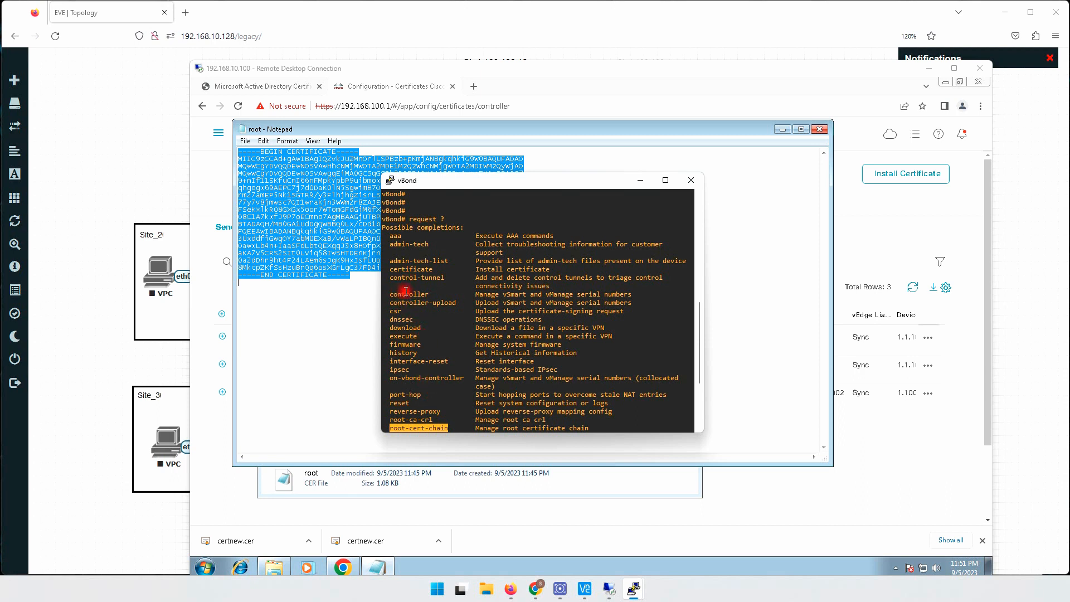
pyautogui.moveTo(386, 269); pyautogui.dragTo(435, 270)
pyautogui.scroll(-5, 446, 312)
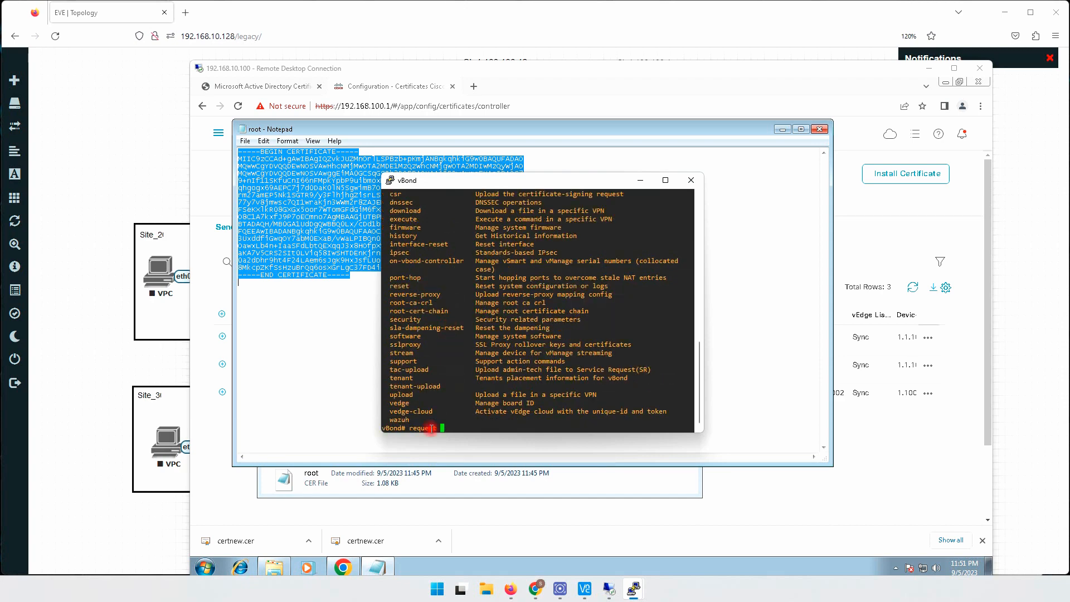
pyautogui.scroll(5, 428, 363)
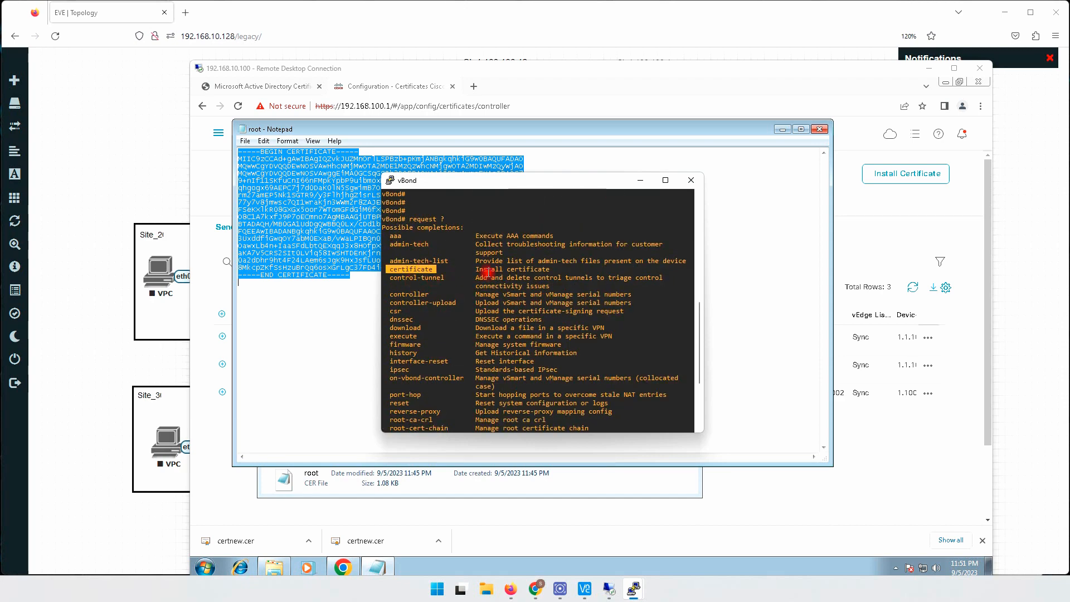
pyautogui.moveTo(549, 271); pyautogui.dragTo(473, 269)
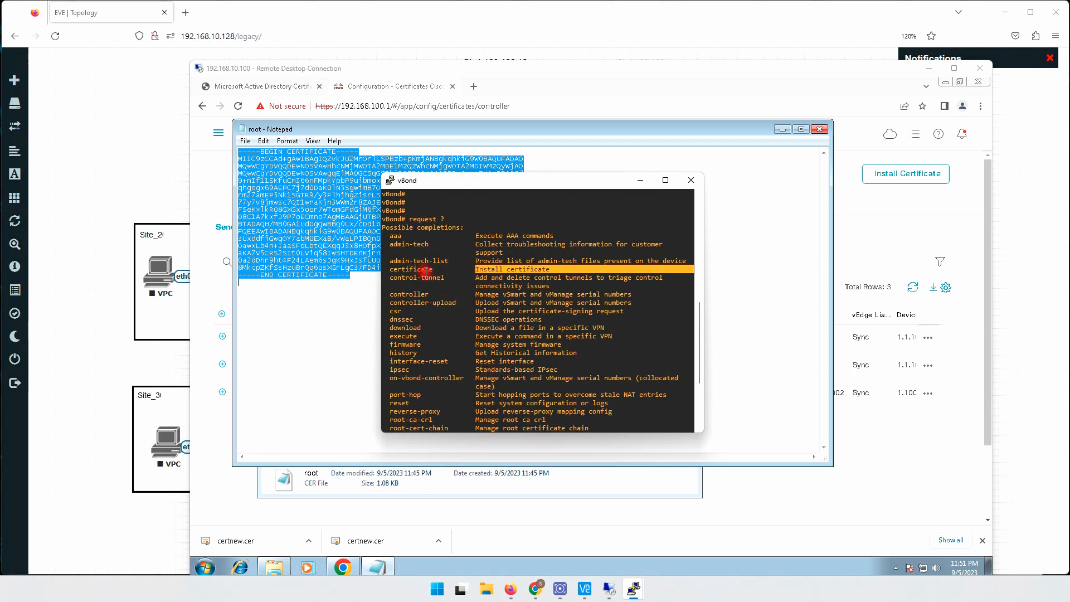
pyautogui.scroll(-5, 456, 290)
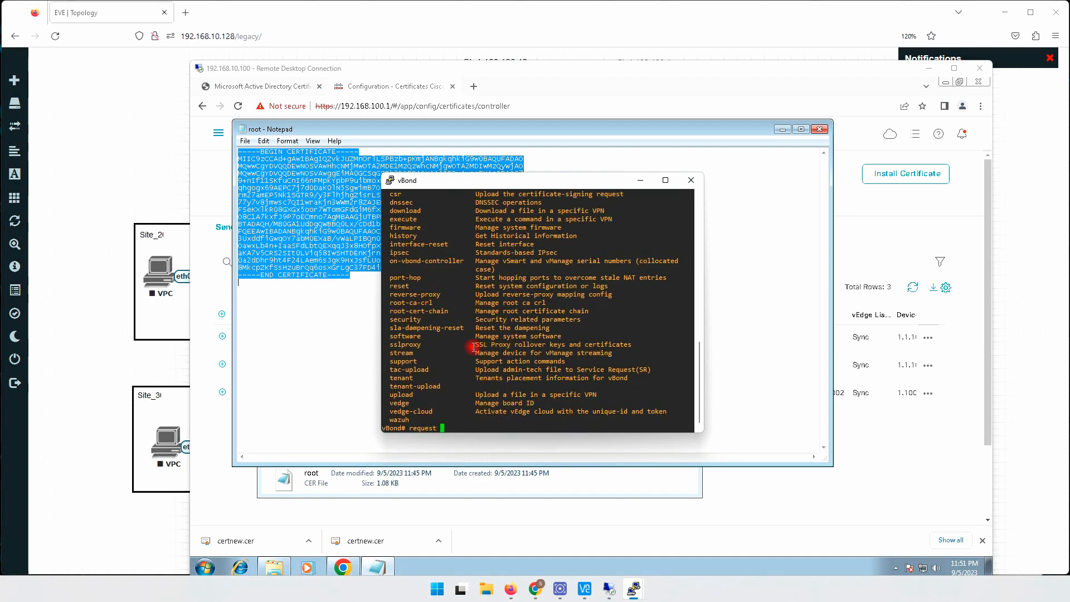
# - Try to install the root certificate on vBond with request certificate install home/admin/root.crt and examine the command's output
pyautogui.write('certificate ')
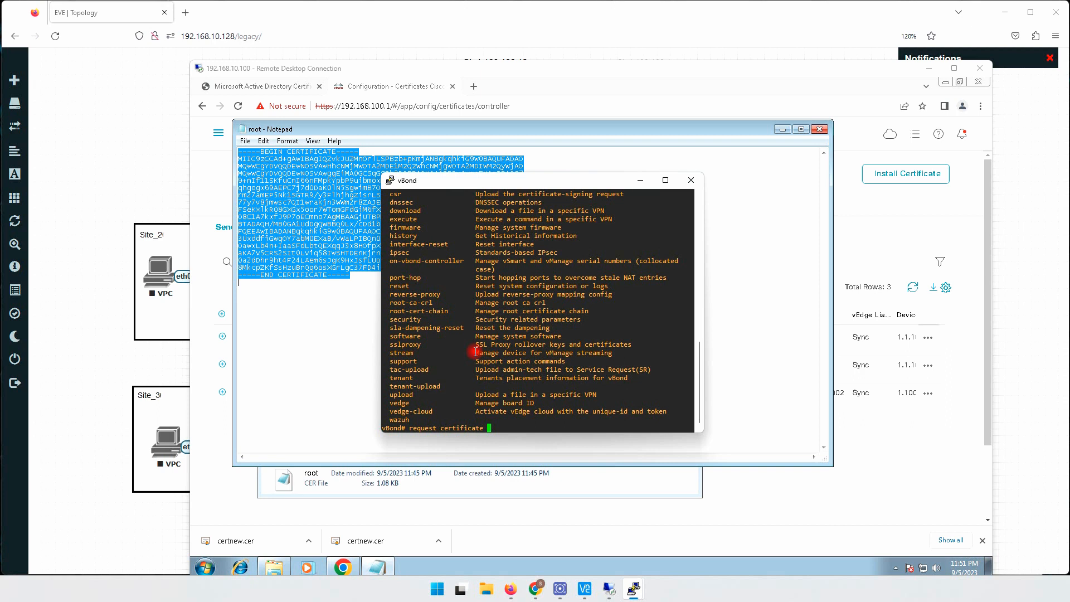
pyautogui.write('install home/admin/')
pyautogui.press('Tab')
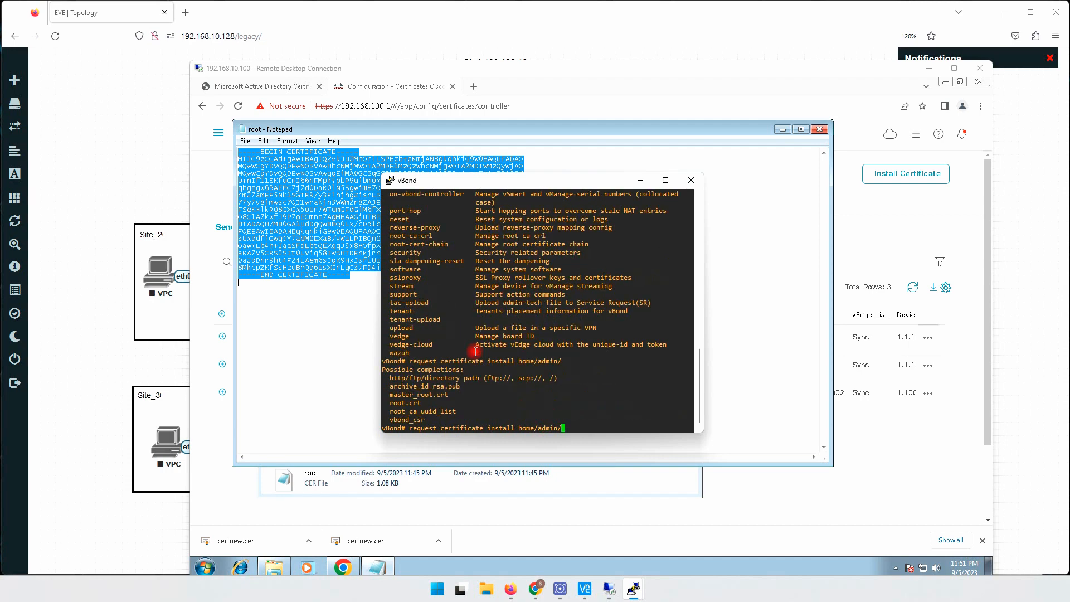
pyautogui.doubleClick(405, 403)
pyautogui.rightClick(608, 375)
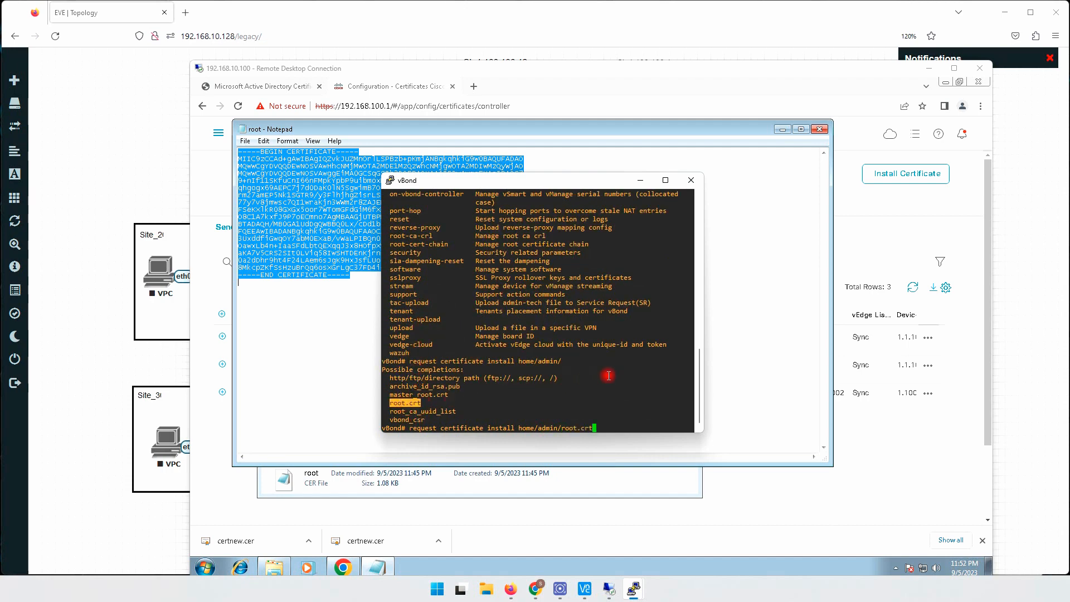
pyautogui.press('Return')
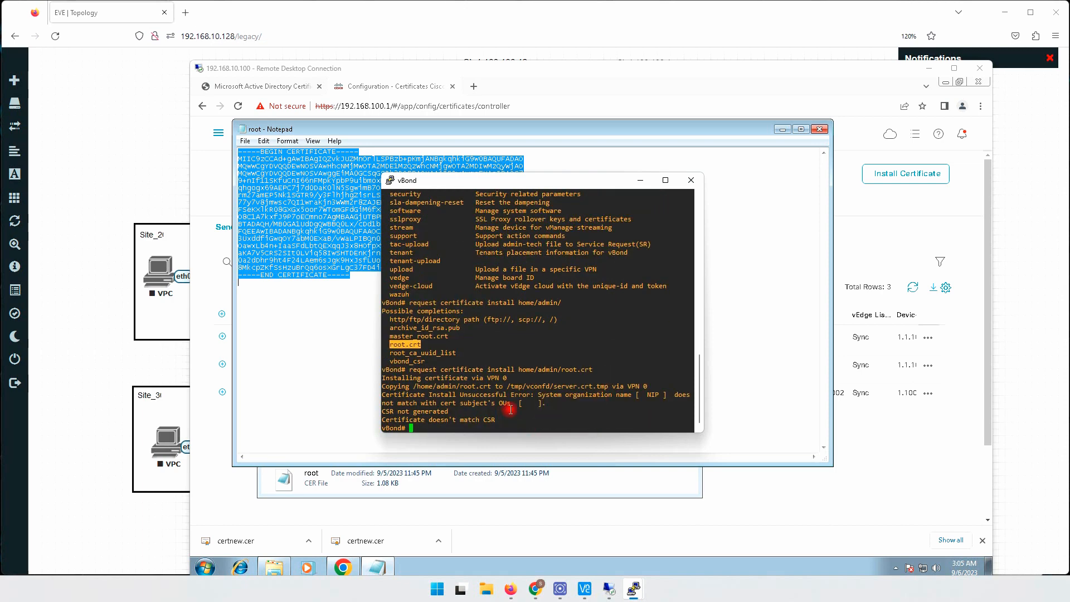
pyautogui.moveTo(649, 395); pyautogui.dragTo(669, 395)
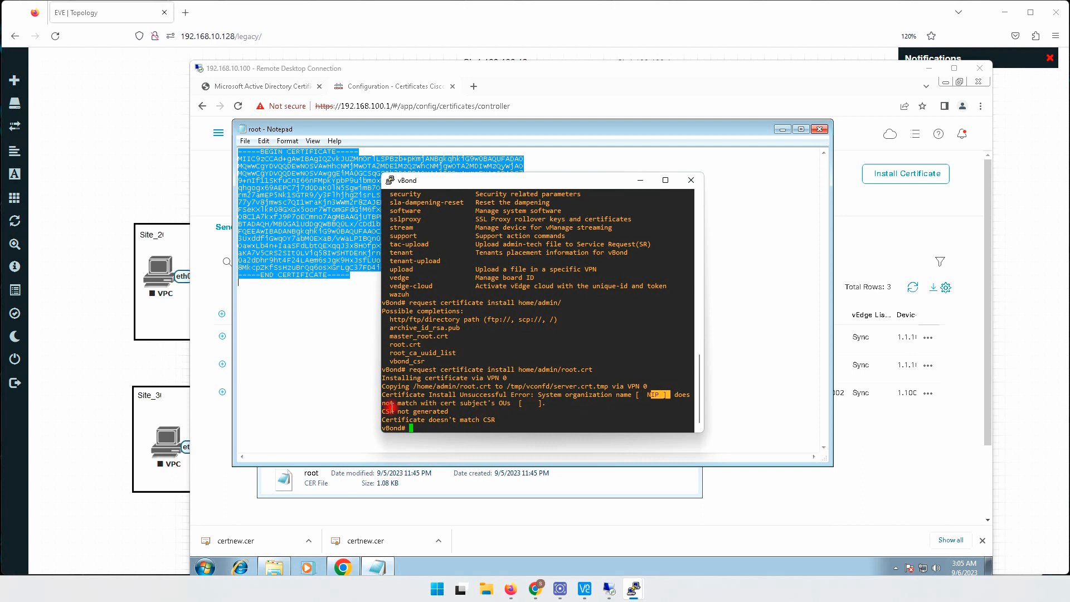
pyautogui.moveTo(463, 402); pyautogui.dragTo(520, 404)
pyautogui.click(520, 403)
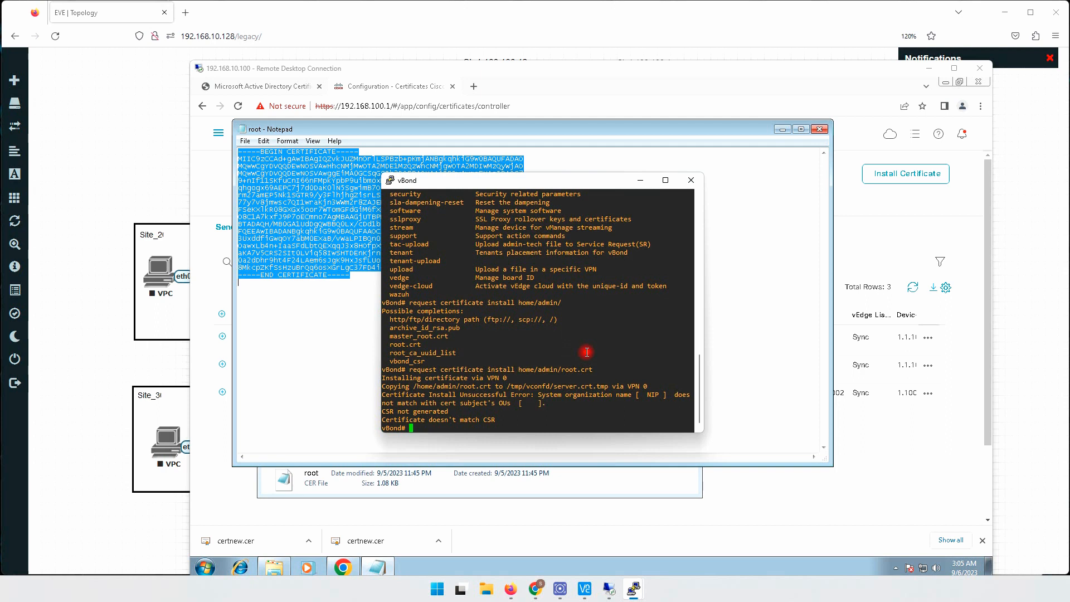
# - Install the root certificate chain on vBond with request root-cert-chain install home/admin/root.crt and check the command's output
pyautogui.write('request')
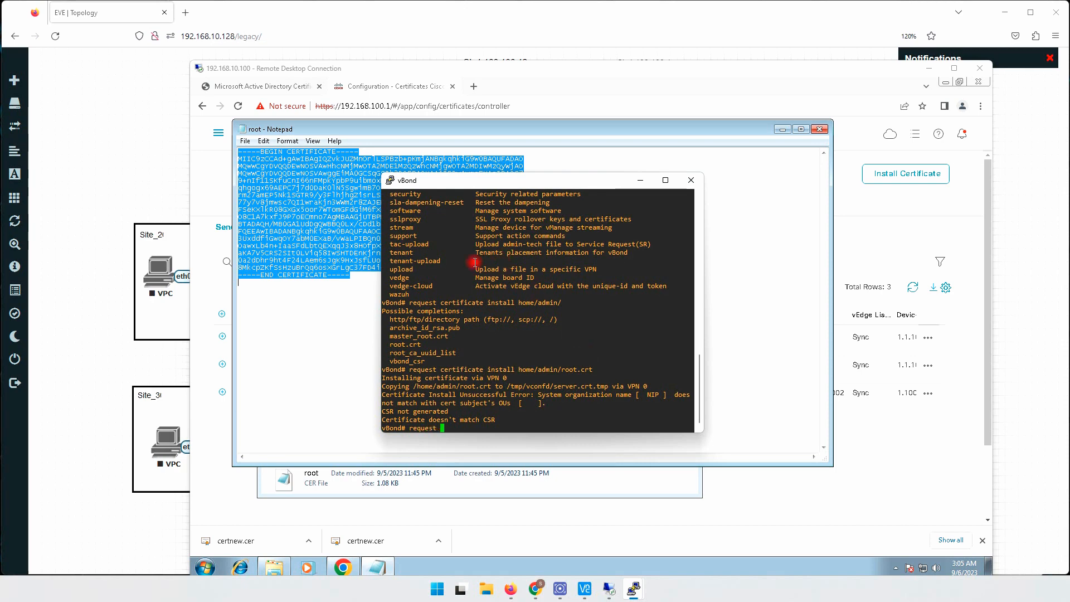
pyautogui.scroll(9, 467, 299)
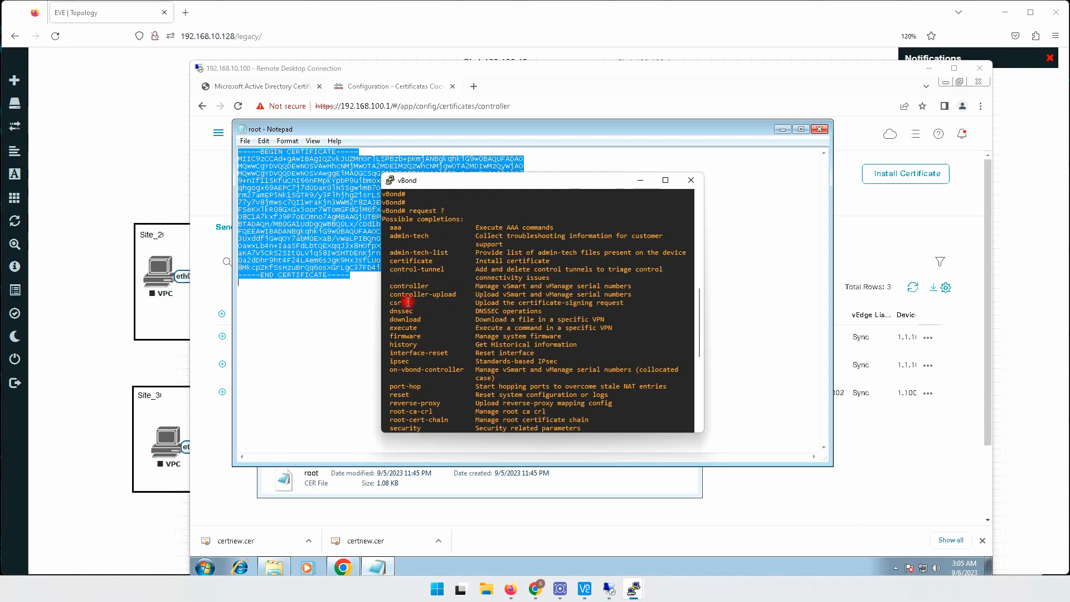
pyautogui.scroll(-5, 430, 357)
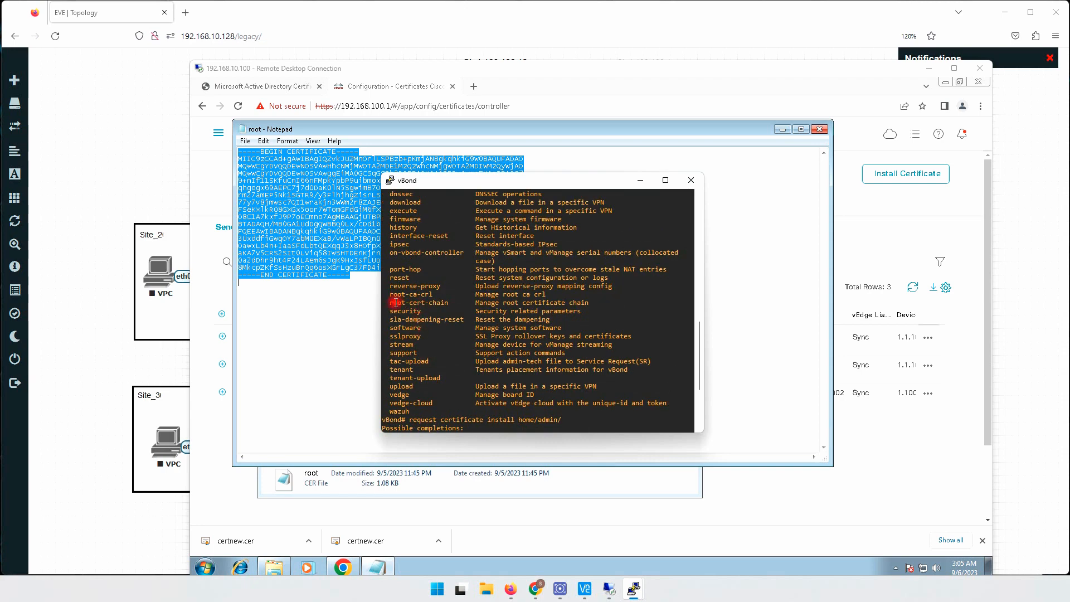
pyautogui.moveTo(389, 303); pyautogui.dragTo(409, 304)
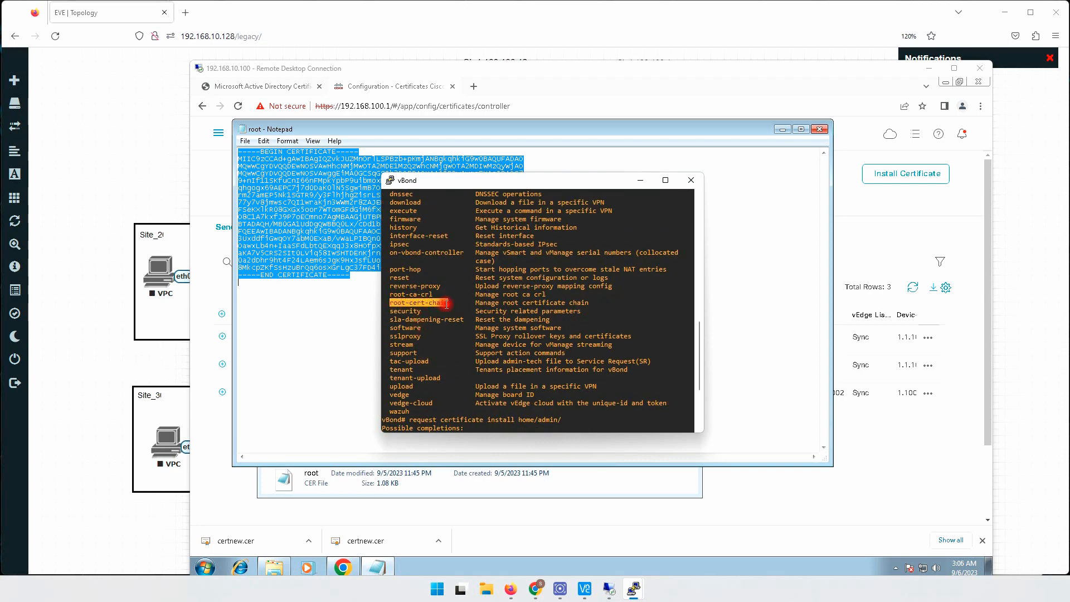
pyautogui.scroll(-5, 446, 304)
pyautogui.rightClick(548, 359)
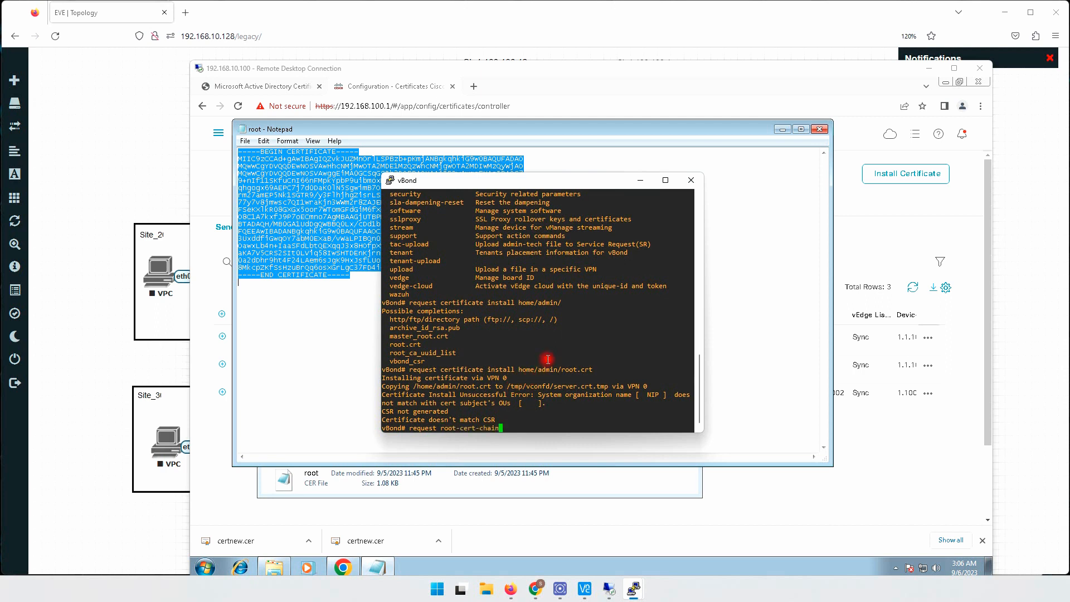
pyautogui.write('install home/ad')
pyautogui.press('Tab')
pyautogui.press('Tab')
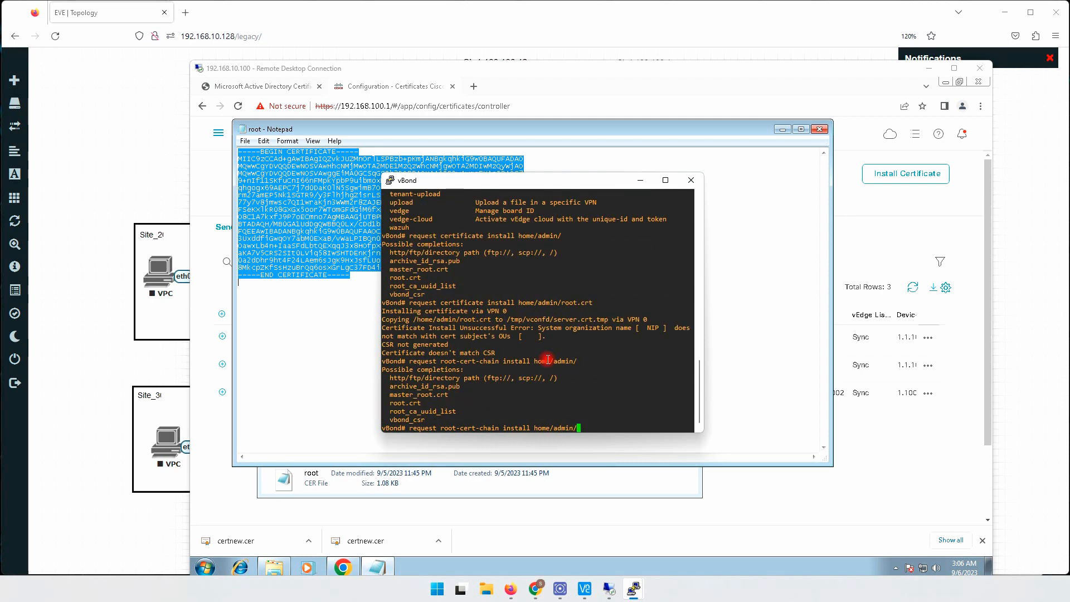
pyautogui.doubleClick(404, 403)
pyautogui.rightClick(551, 369)
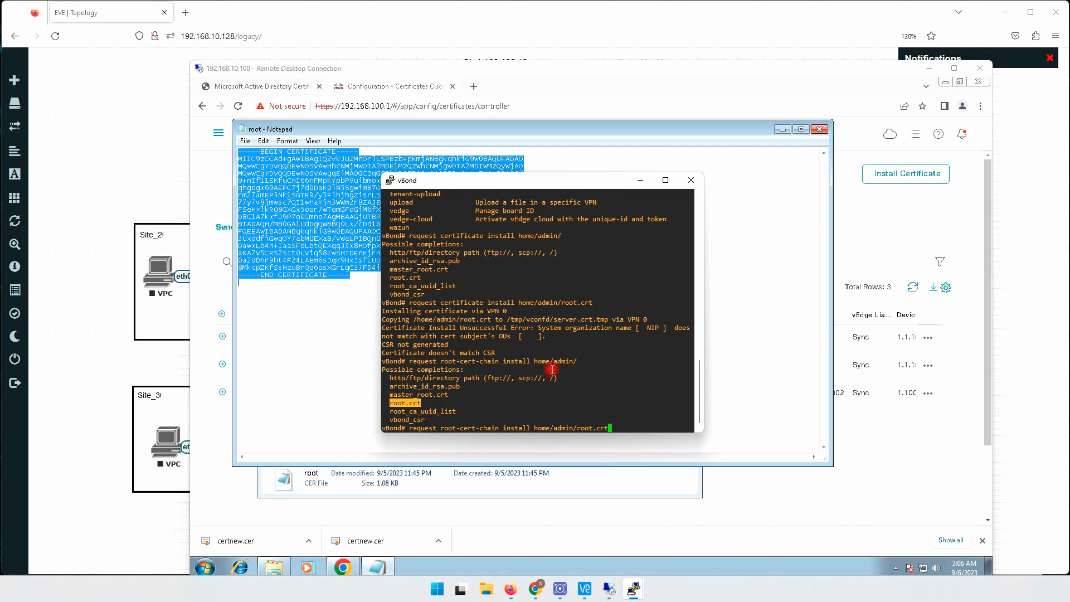
pyautogui.press('Return')
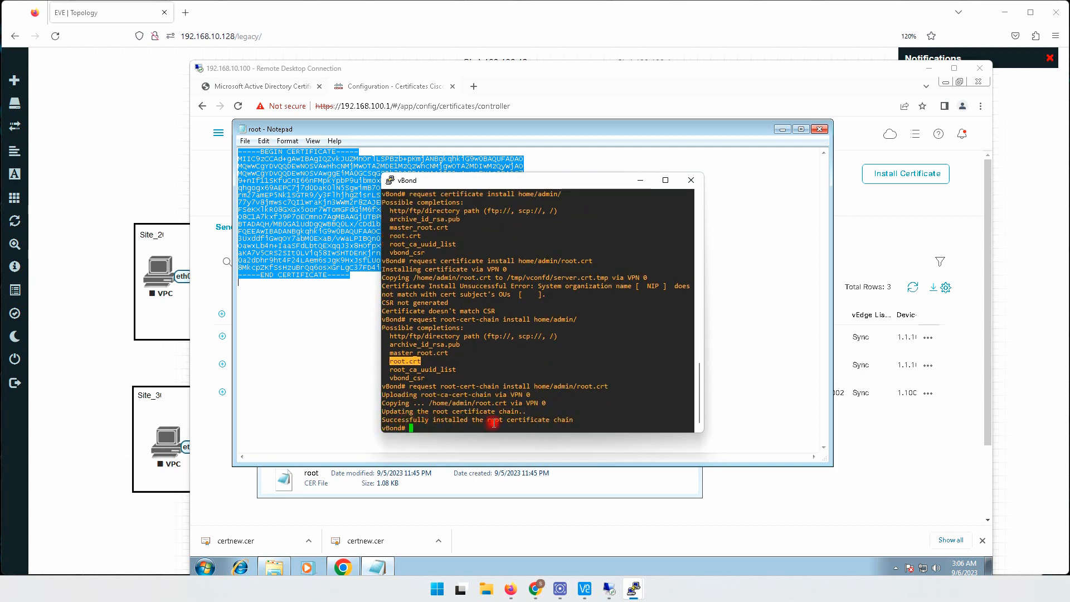
pyautogui.moveTo(494, 422); pyautogui.dragTo(565, 419)
pyautogui.moveTo(393, 420); pyautogui.dragTo(464, 418)
pyautogui.click(515, 372)
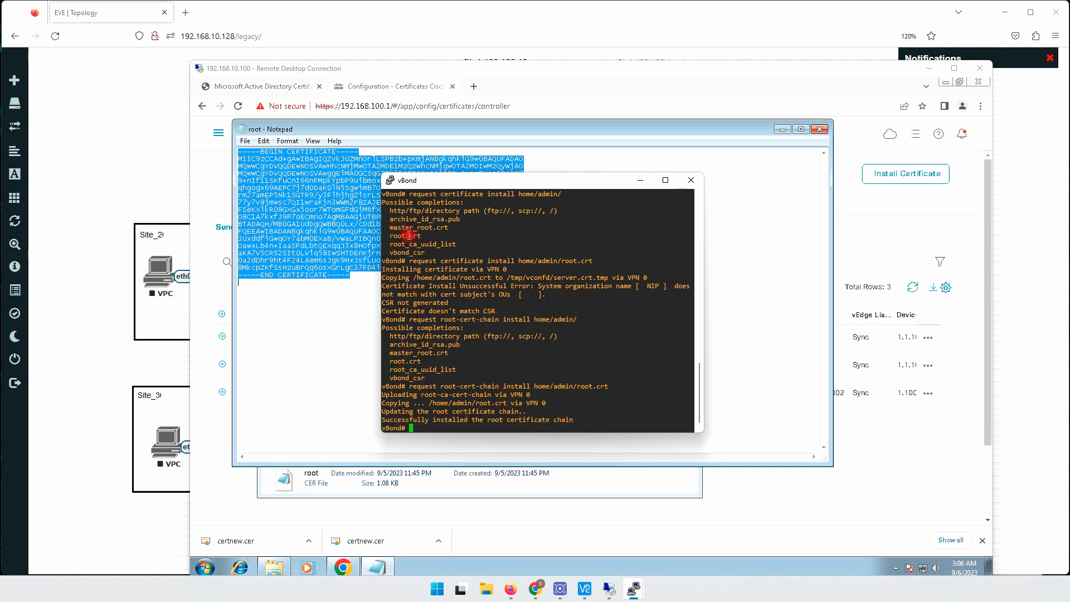
# - Return to the 192.168.10.100 remote desktop, close the root certificate in Notepad and the Downloads folder, and show vManage's Certificates page
pyautogui.click(519, 71)
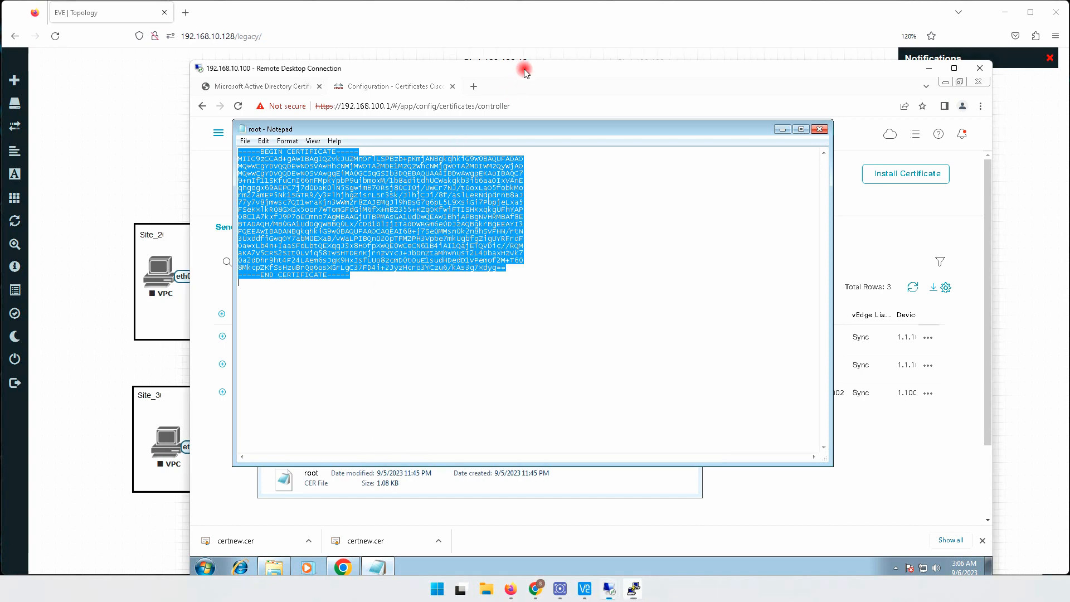
pyautogui.click(820, 129)
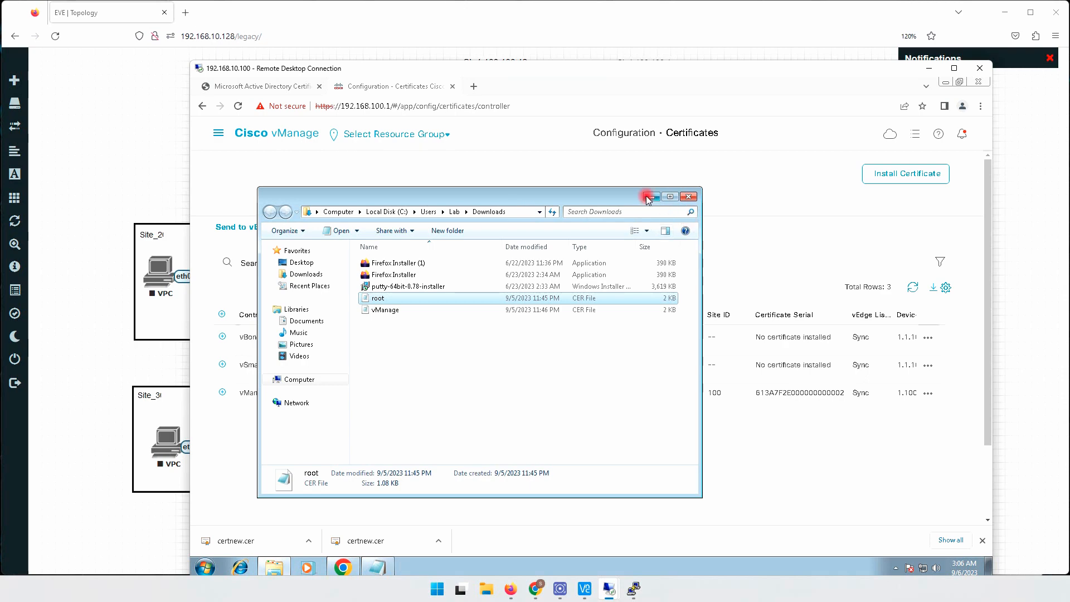
pyautogui.click(689, 196)
pyautogui.click(266, 87)
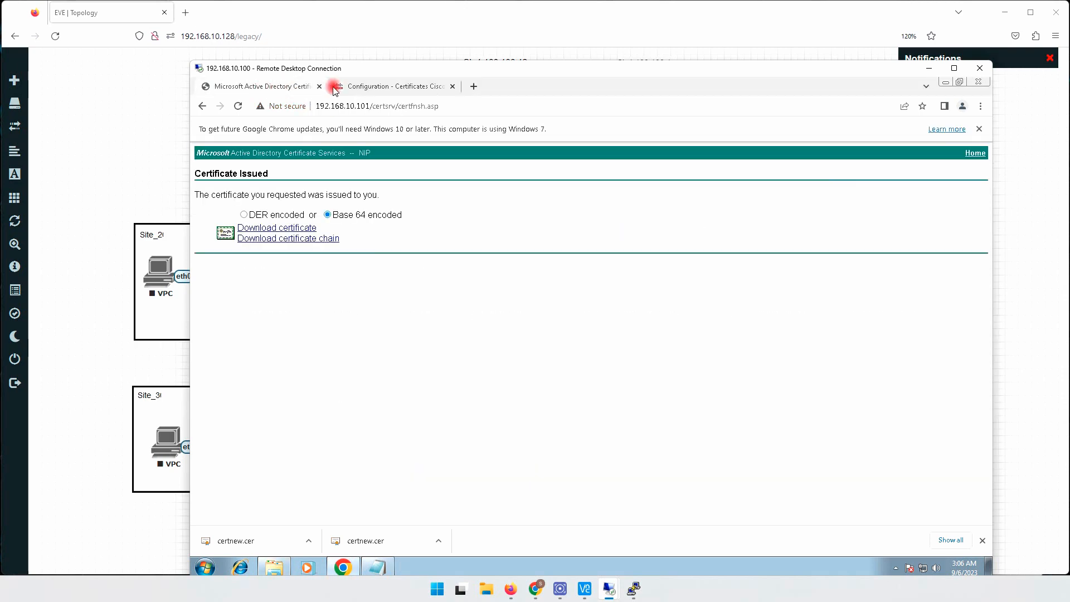
pyautogui.click(385, 86)
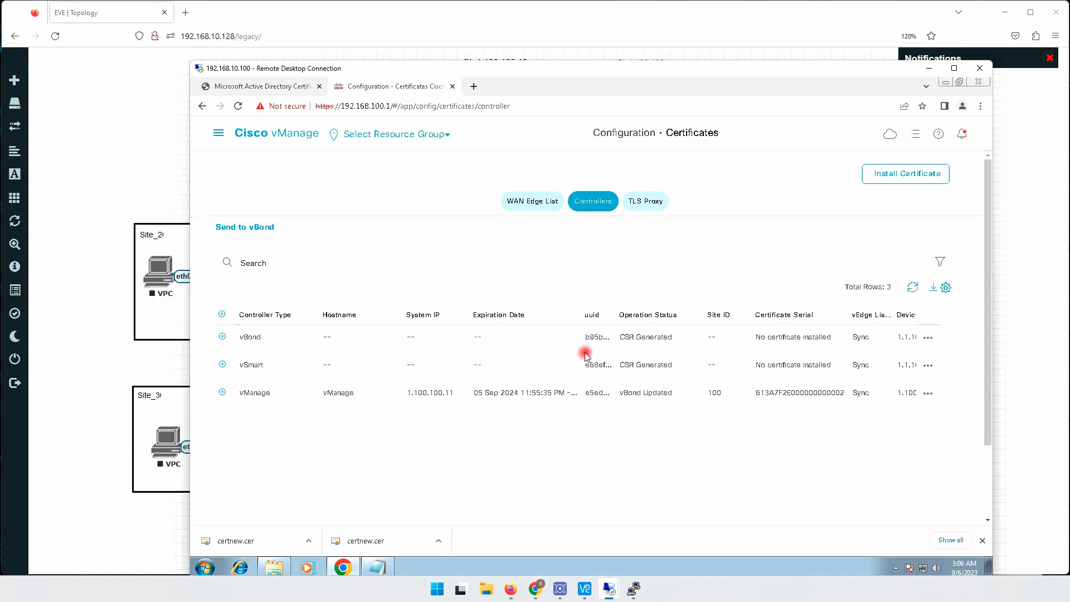
# - Generate the CSR for the vBond controller, copy its entire text, close it and switch to the Microsoft Active Directory Certificate Services page
pyautogui.rightClick(928, 338)
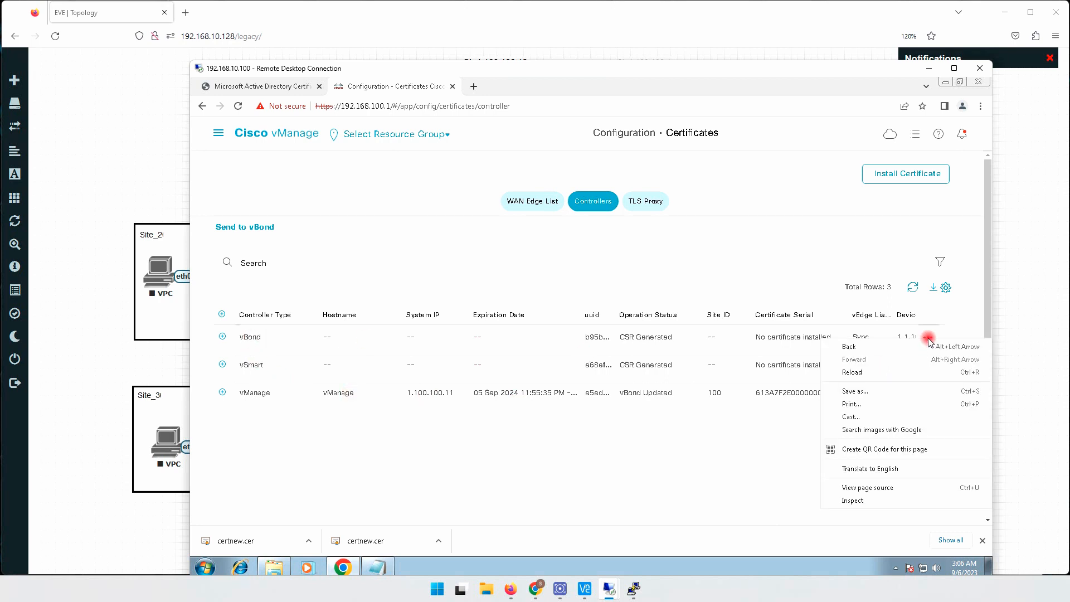
pyautogui.click(705, 443)
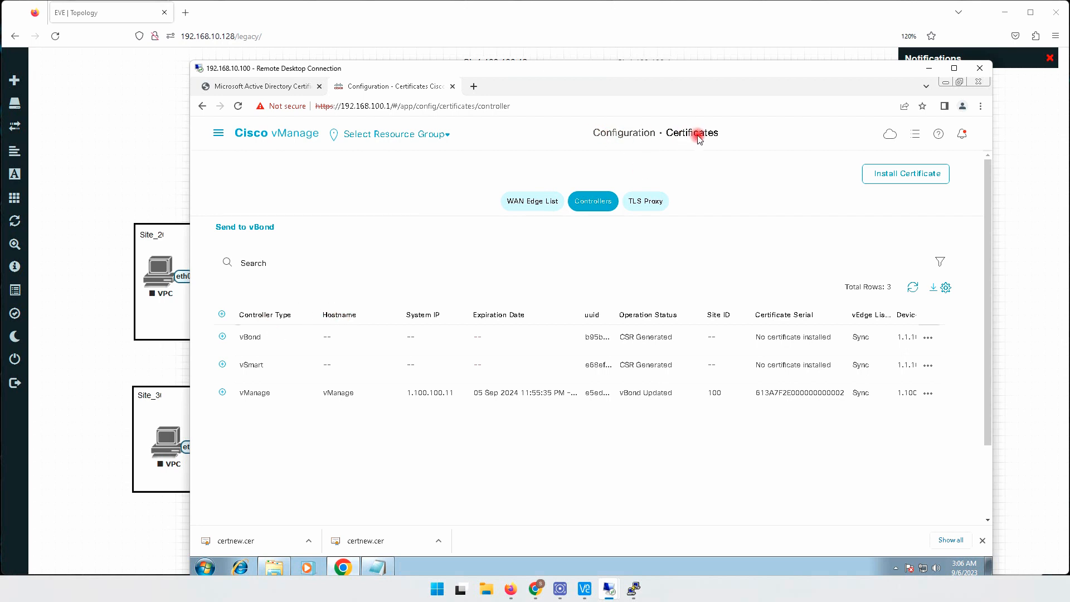
pyautogui.click(928, 338)
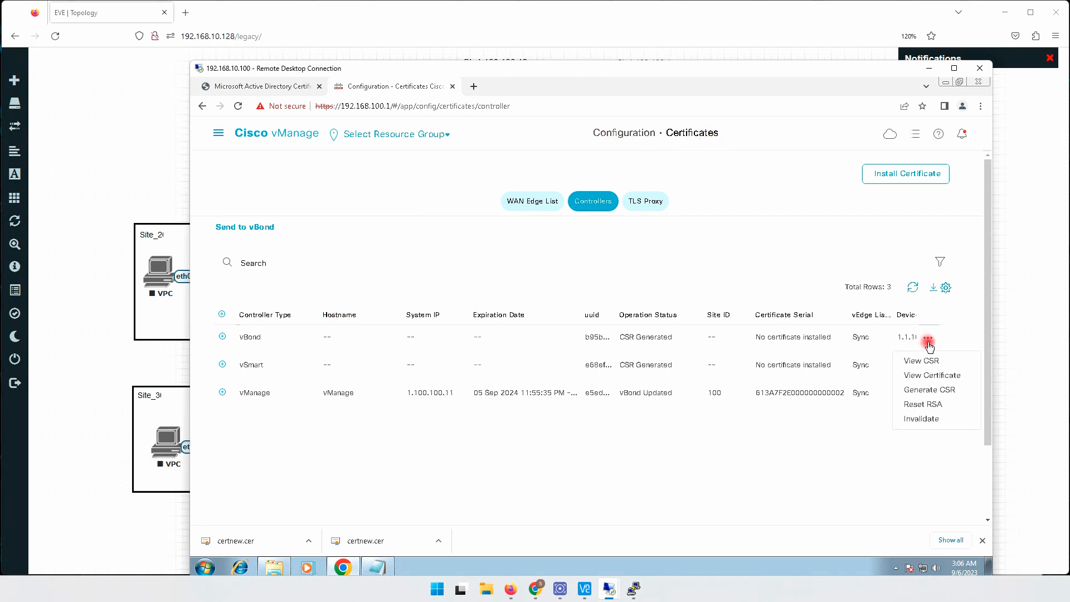
pyautogui.click(938, 392)
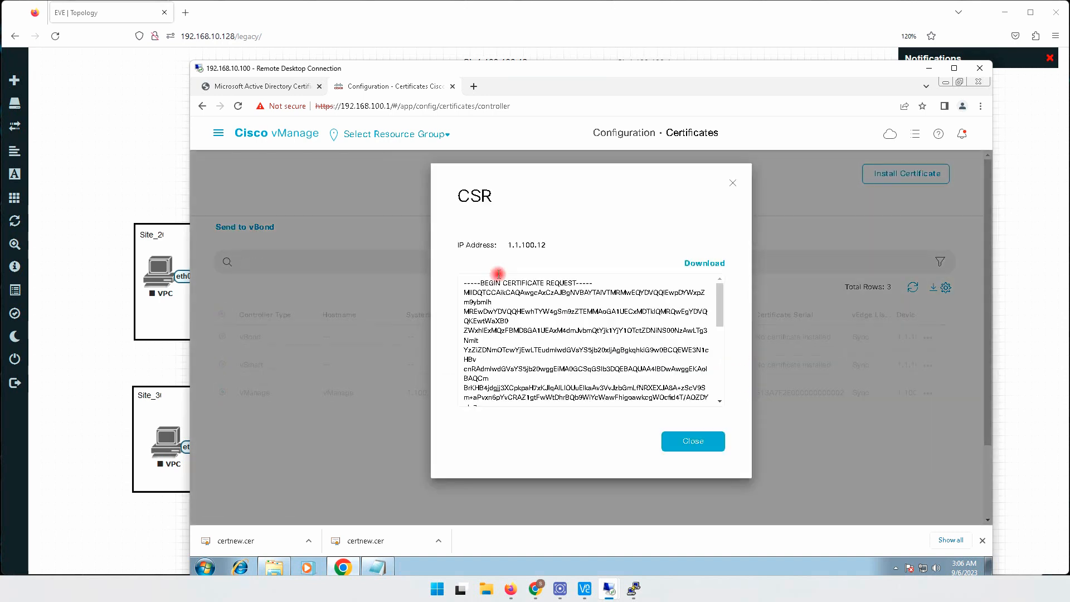
pyautogui.click(544, 323)
pyautogui.hotkey('ctrl', 'a')
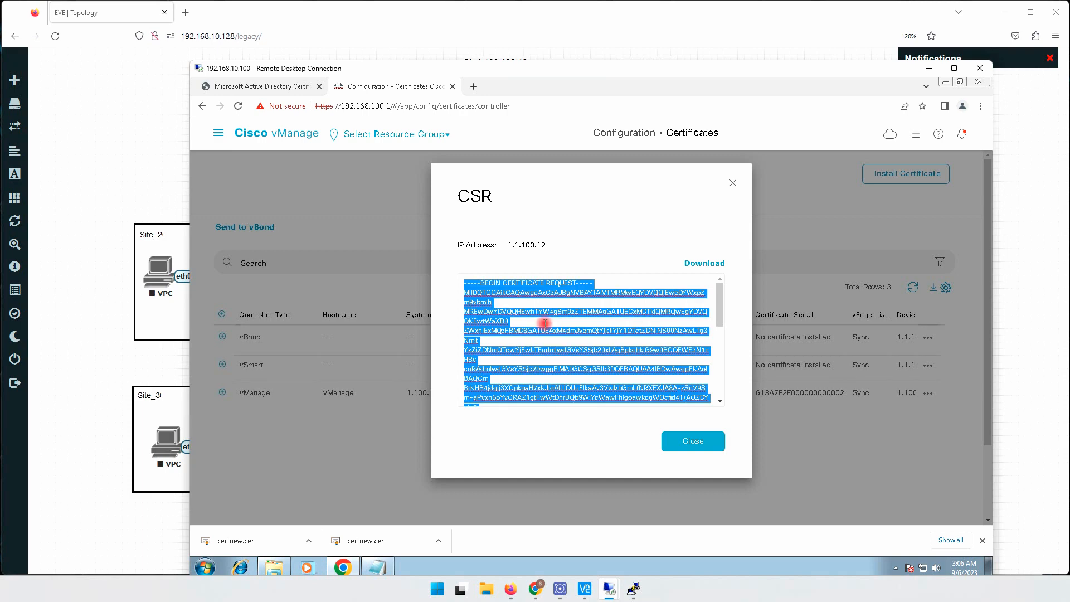
pyautogui.click(696, 442)
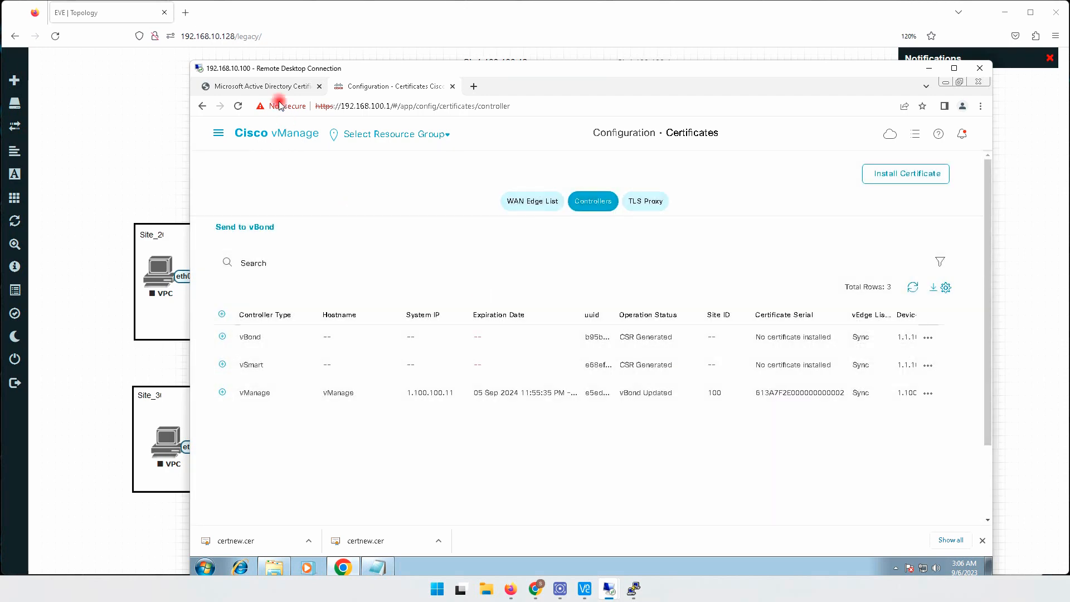
pyautogui.click(278, 88)
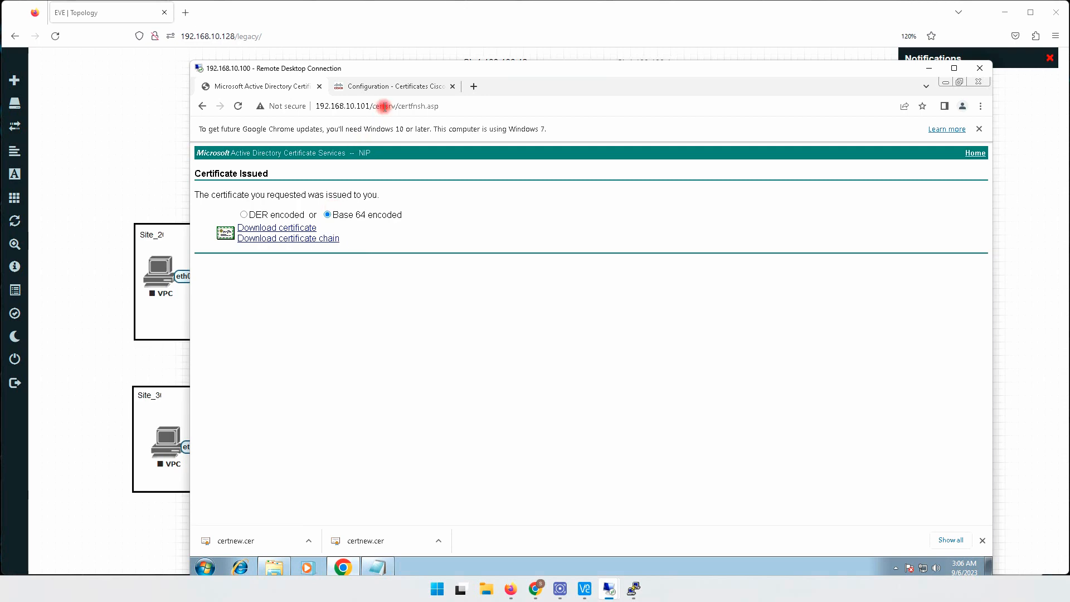
# - Return to the certsrv home page, start a new certificate request and submit the copied vBond CSR as a base-64-encoded saved request
pyautogui.moveTo(396, 106); pyautogui.dragTo(493, 105)
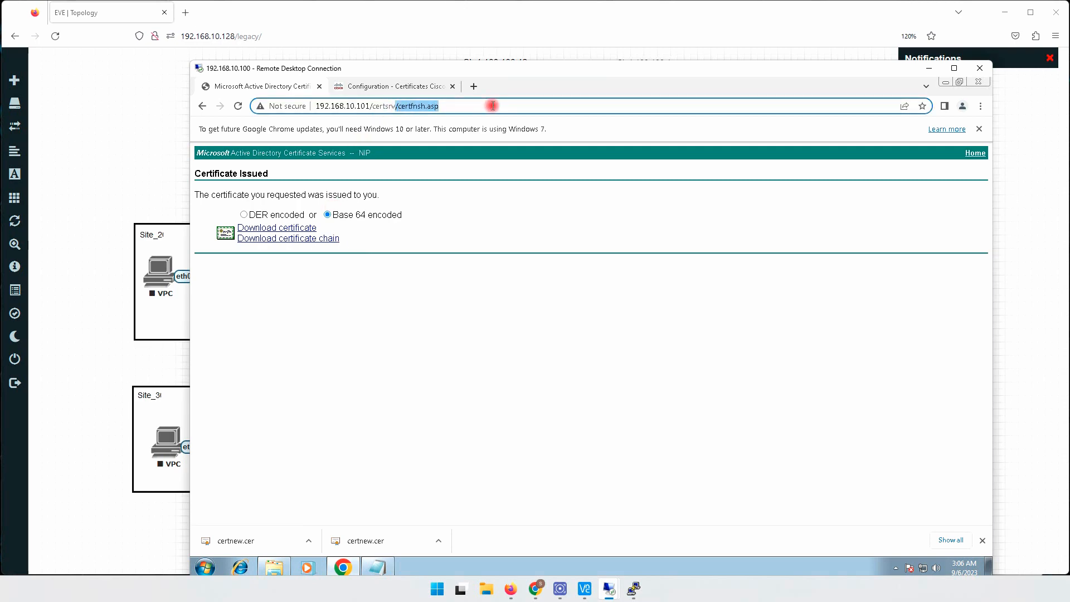
pyautogui.press('BackSpace')
pyautogui.press('Return')
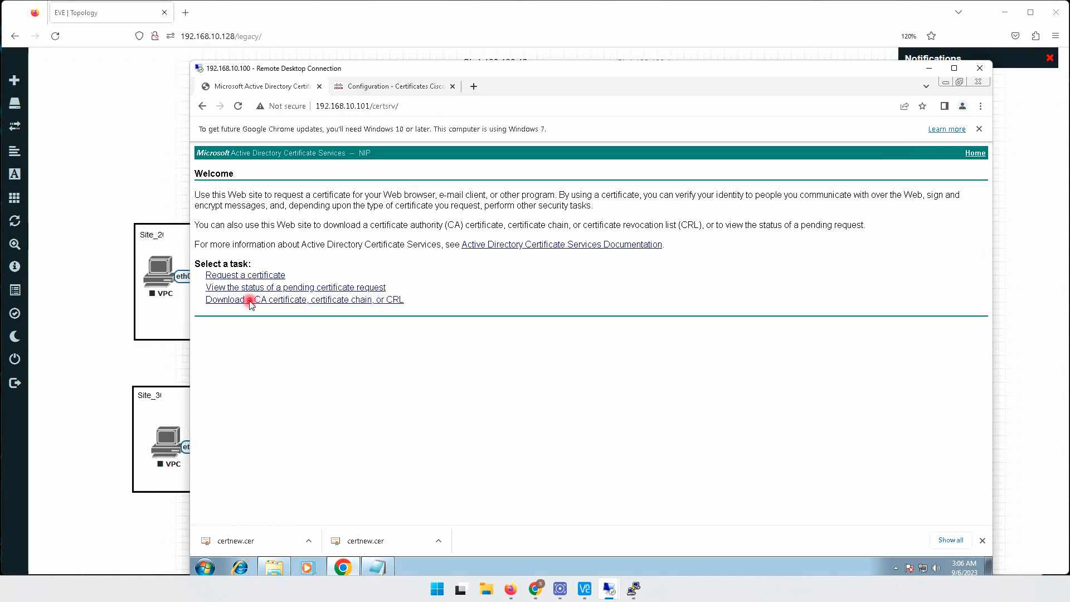
pyautogui.click(248, 275)
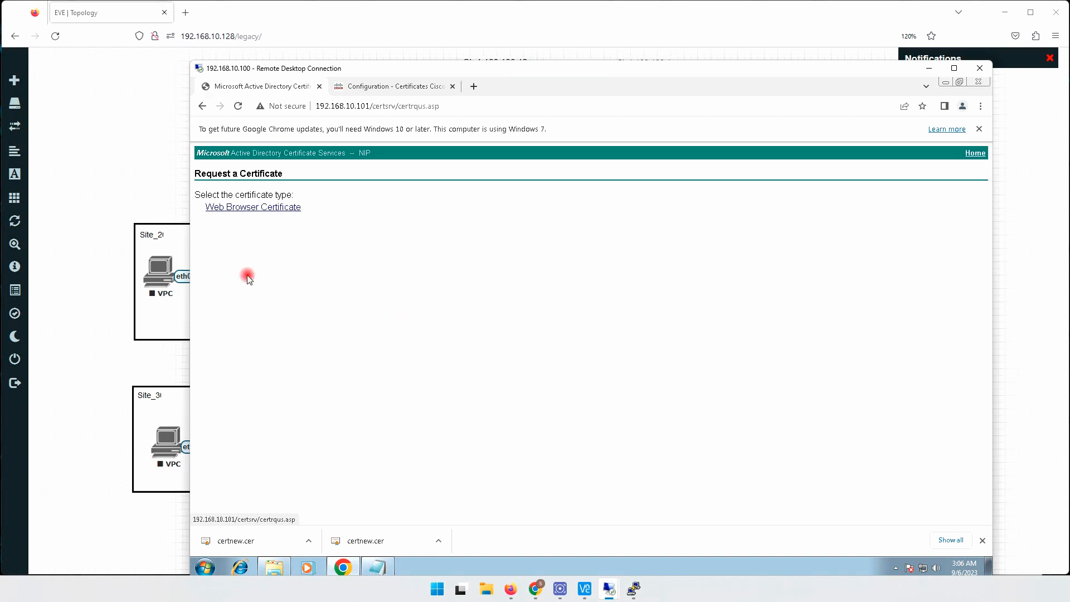
pyautogui.click(282, 239)
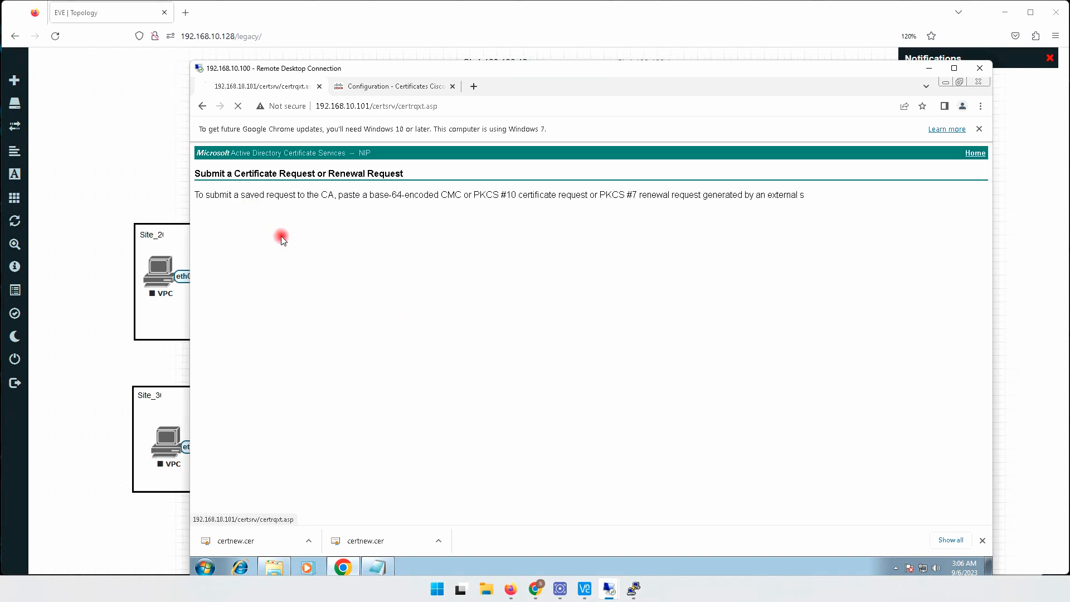
pyautogui.rightClick(281, 253)
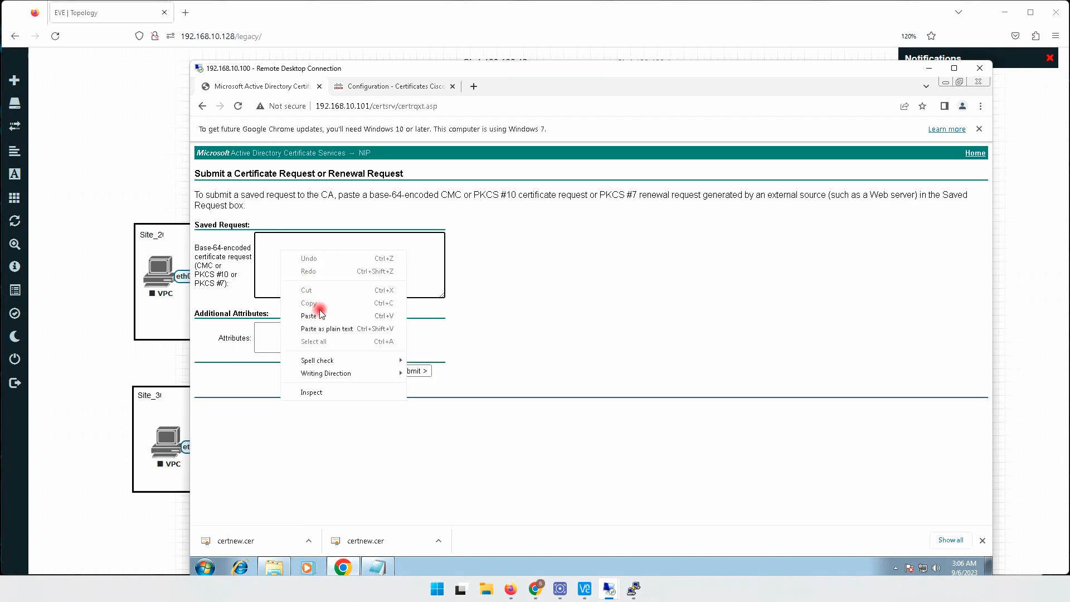
pyautogui.click(309, 315)
pyautogui.click(416, 372)
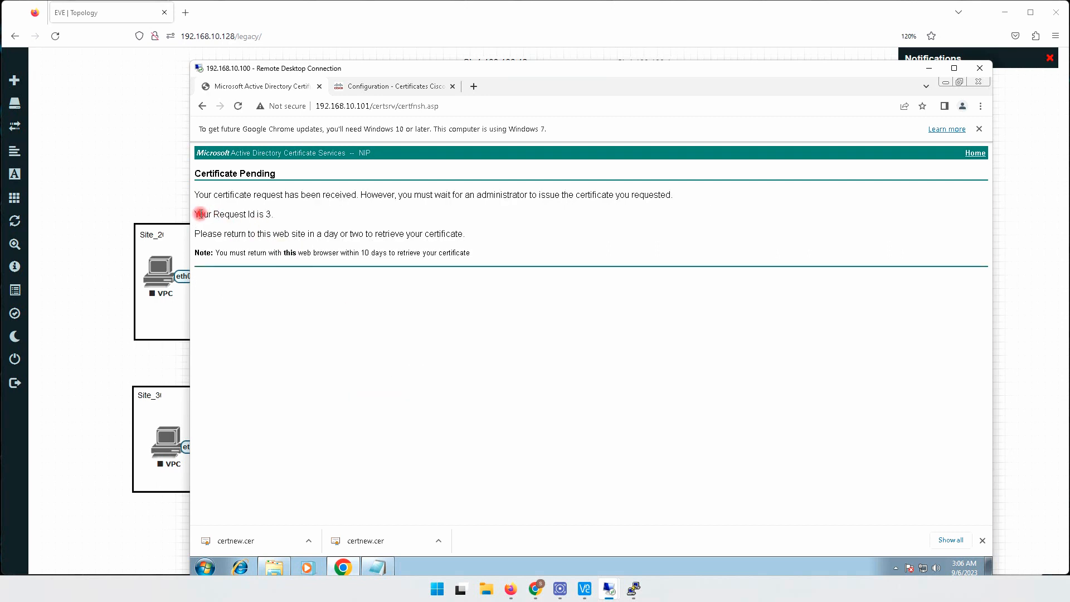
pyautogui.moveTo(200, 214); pyautogui.dragTo(292, 219)
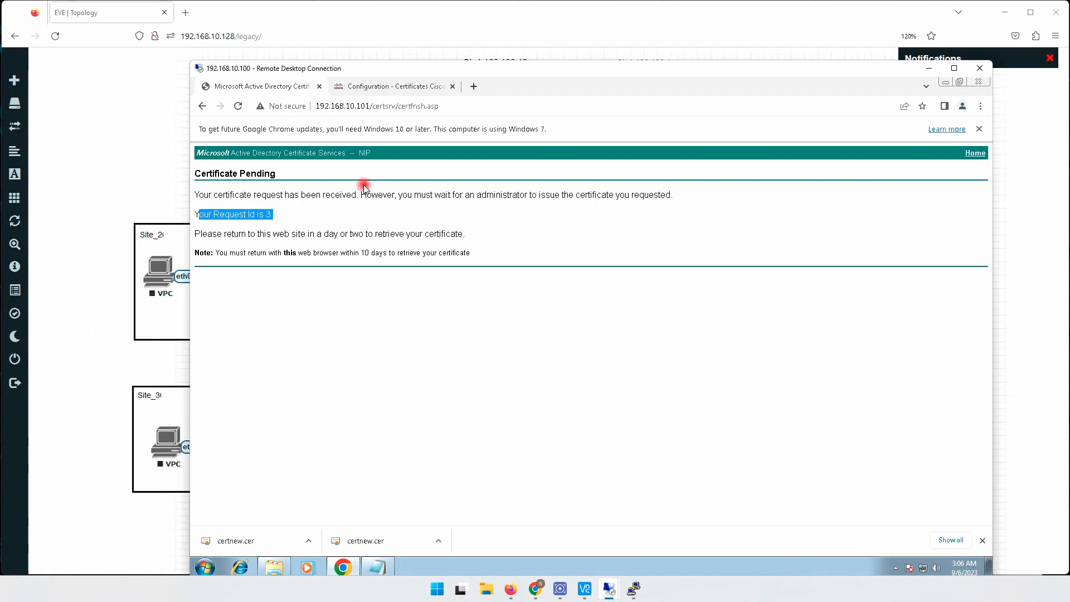
# - Switch to the 192.168.10.101 remote desktop, issue the pending vBond request in the Certification Authority console and check the Issued Certificates list
pyautogui.moveTo(610, 581)
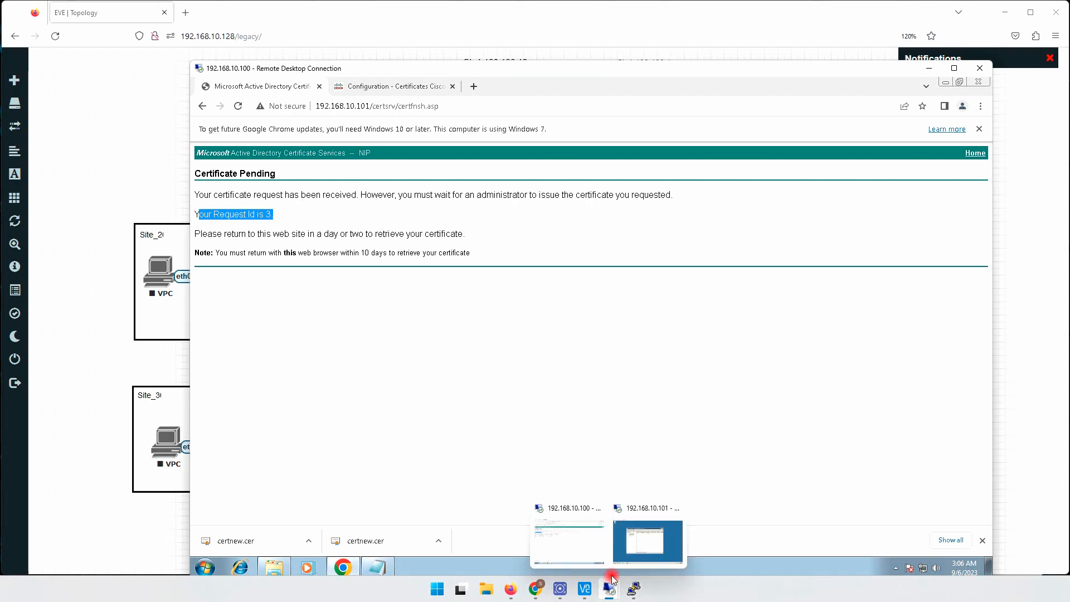
pyautogui.click(652, 541)
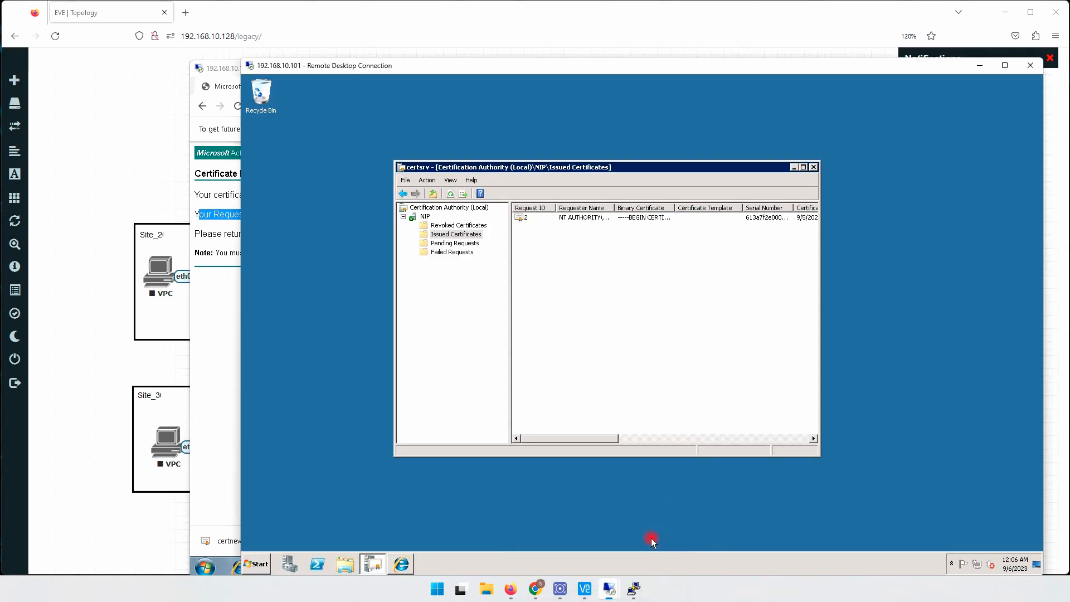
pyautogui.click(456, 243)
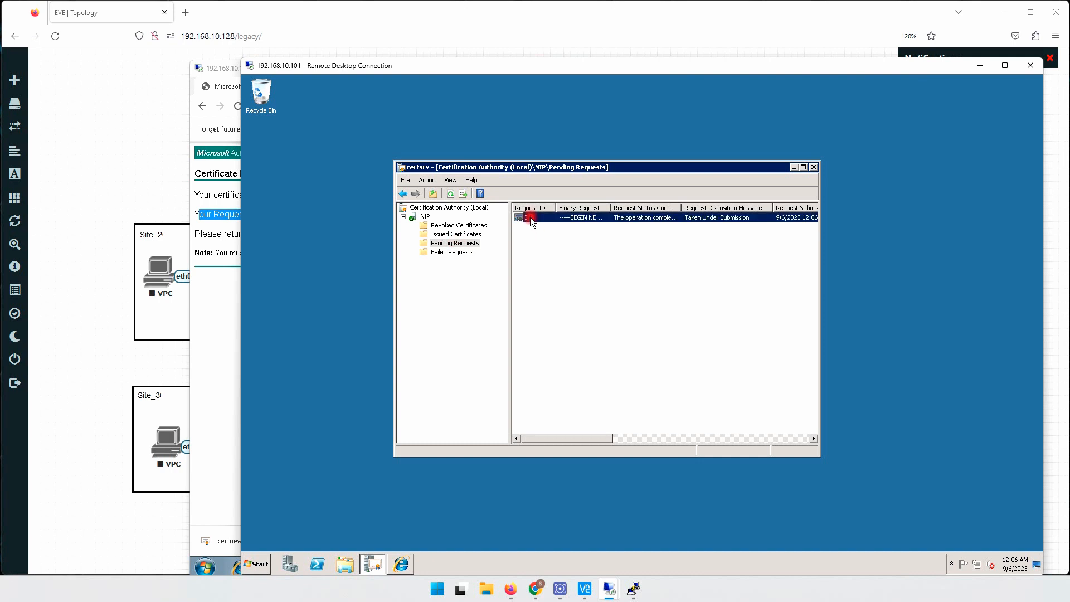
pyautogui.rightClick(530, 216)
pyautogui.moveTo(556, 227)
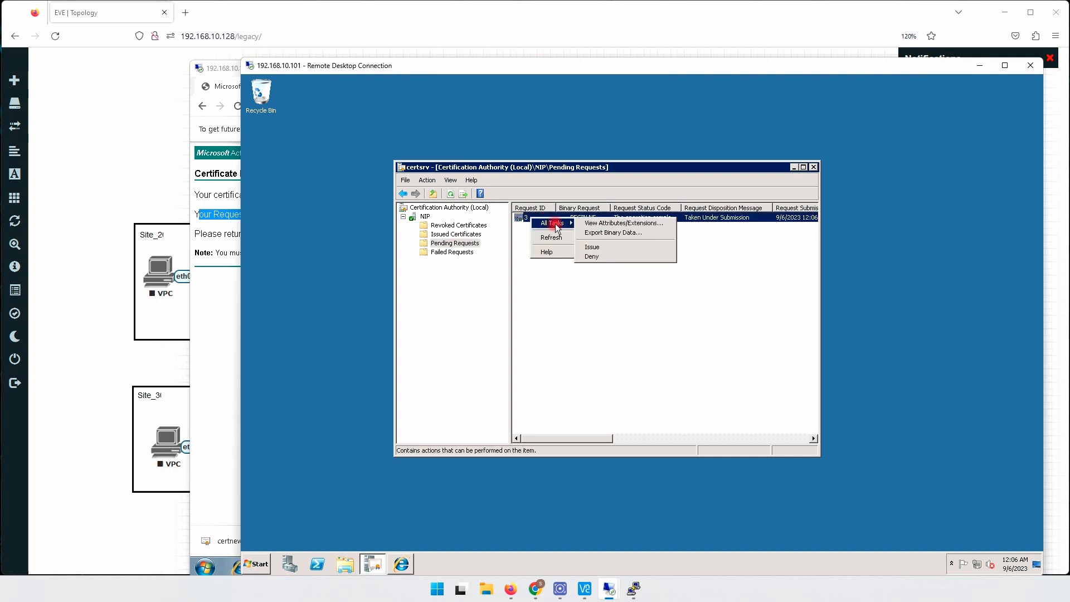
pyautogui.click(593, 247)
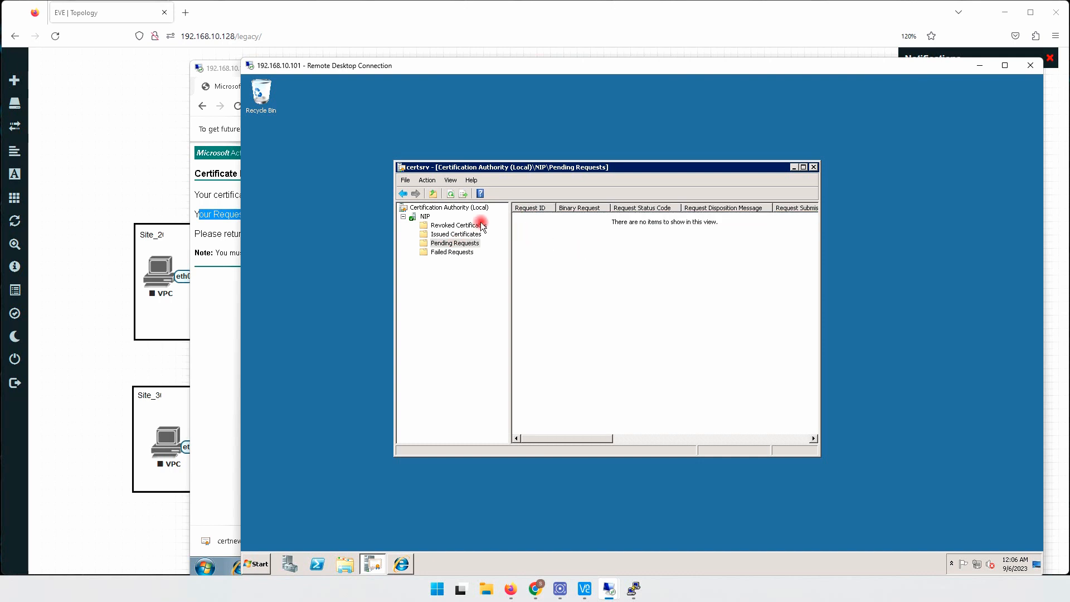
pyautogui.click(456, 234)
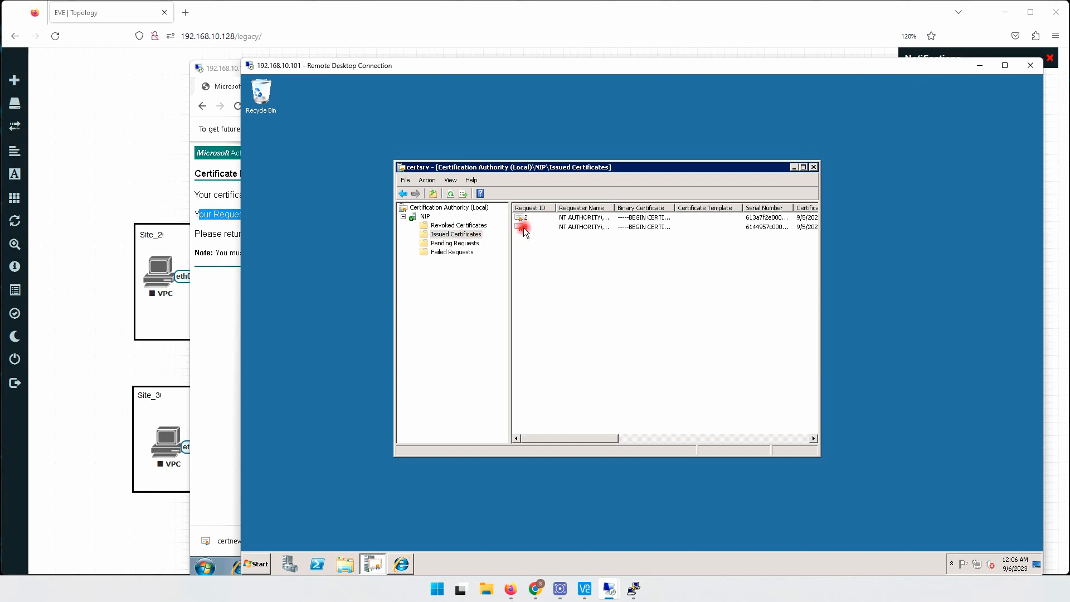
pyautogui.click(523, 227)
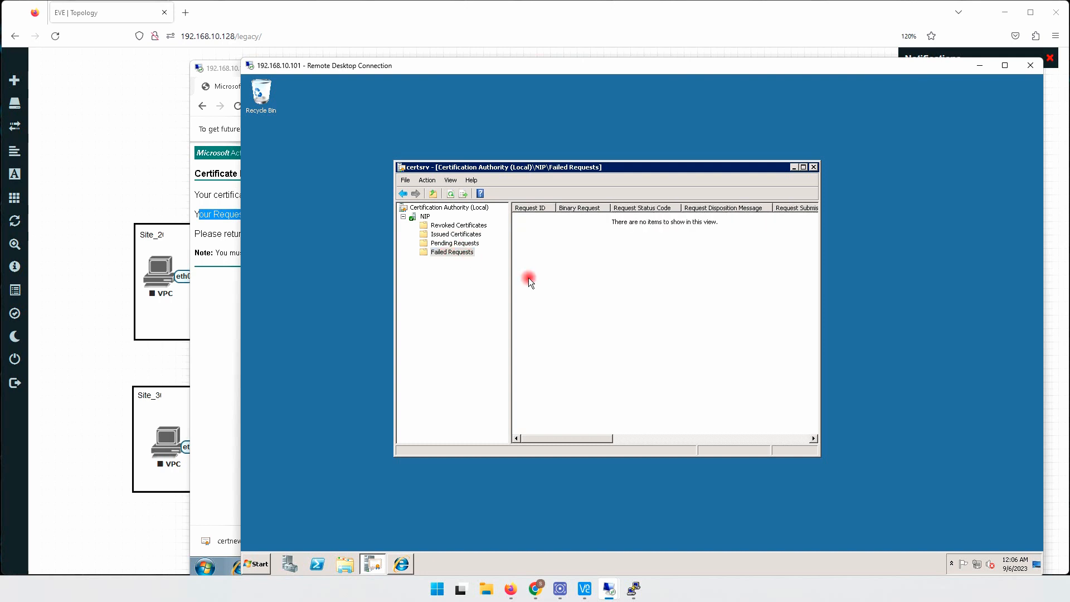
pyautogui.click(993, 557)
pyautogui.click(446, 235)
# - Back on the 192.168.10.100 remote desktop, open the saved request through certsrv's pending request status and download its Base 64 encoded certificate
pyautogui.click(240, 317)
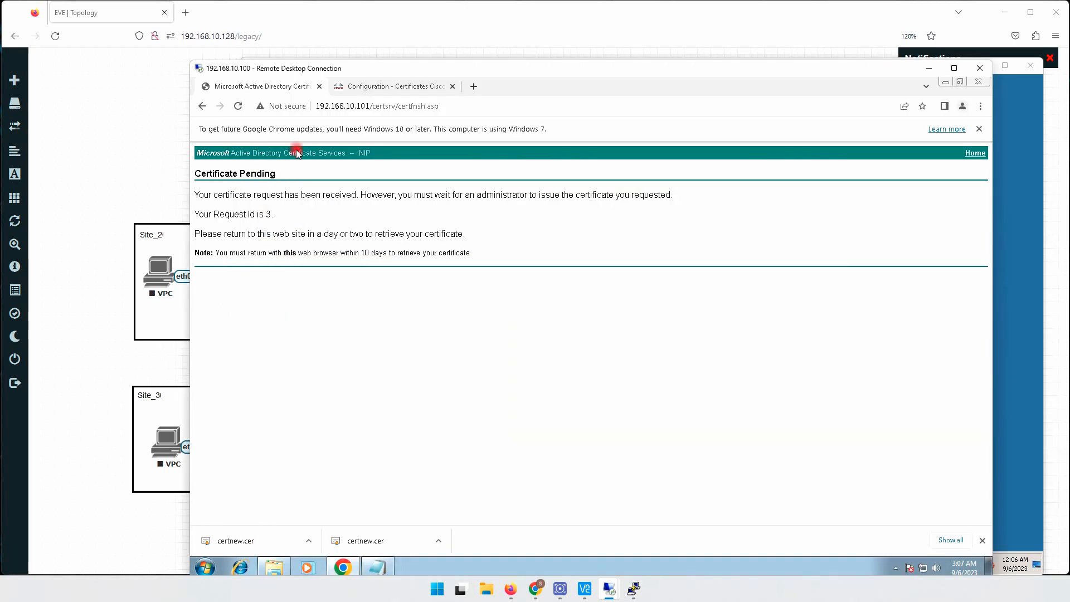
pyautogui.moveTo(396, 106); pyautogui.dragTo(497, 107)
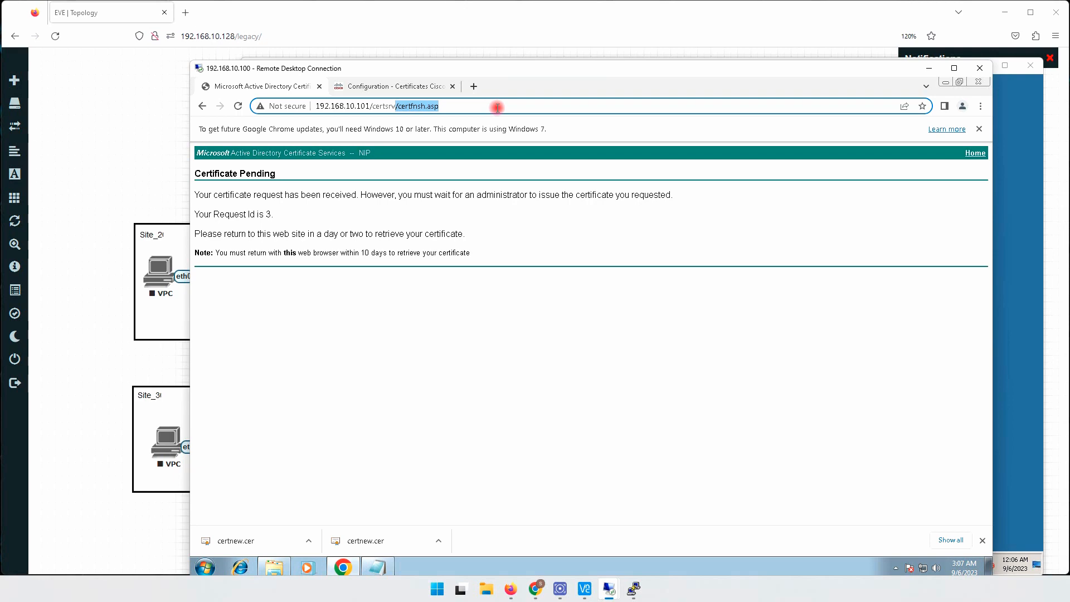
pyautogui.press('BackSpace')
pyautogui.press('Return')
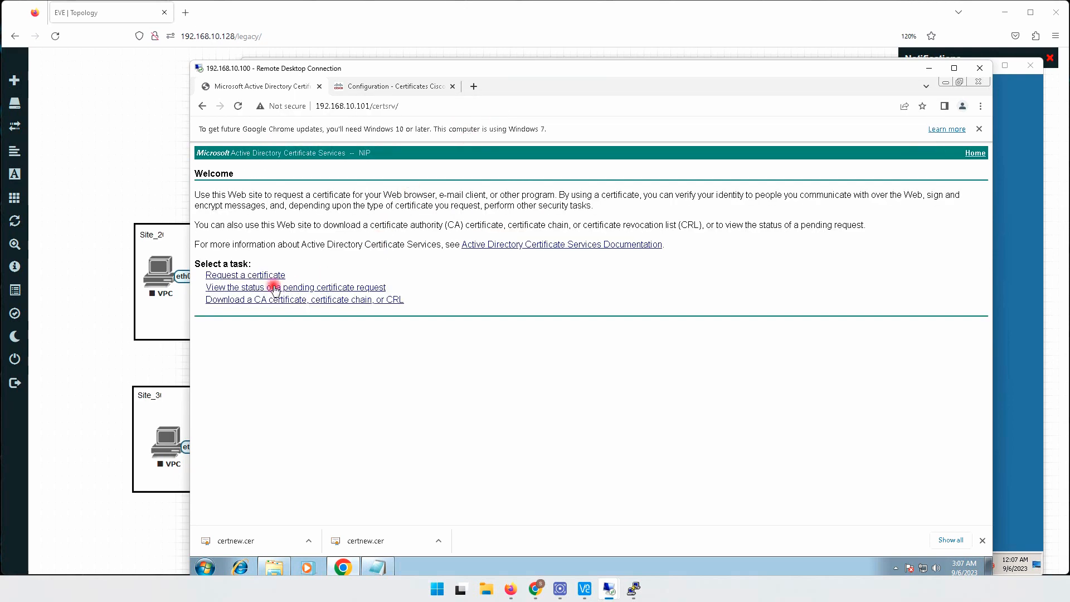
pyautogui.click(264, 288)
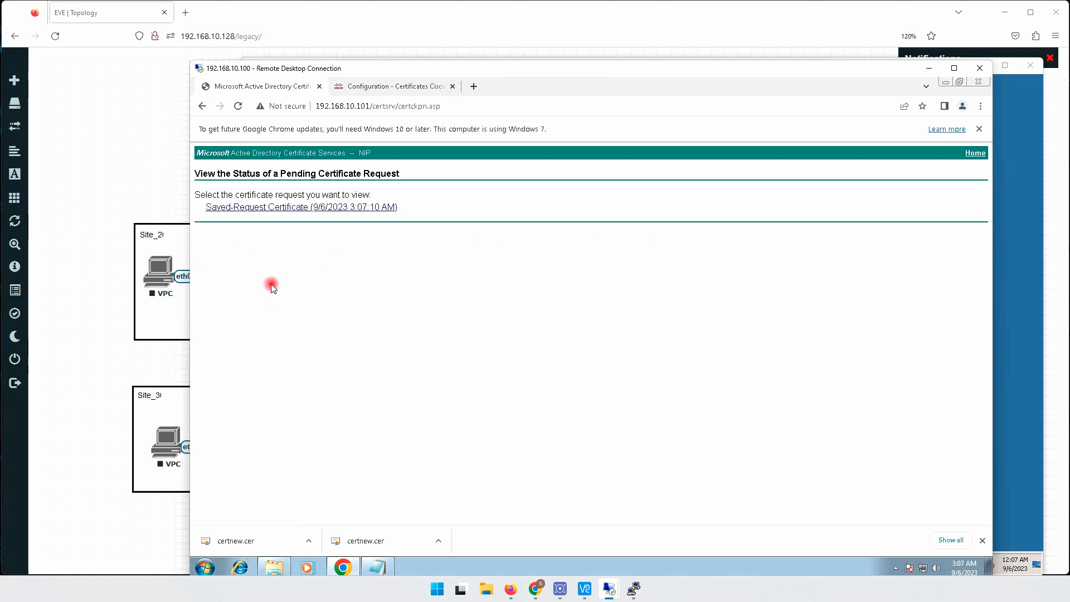
pyautogui.click(335, 208)
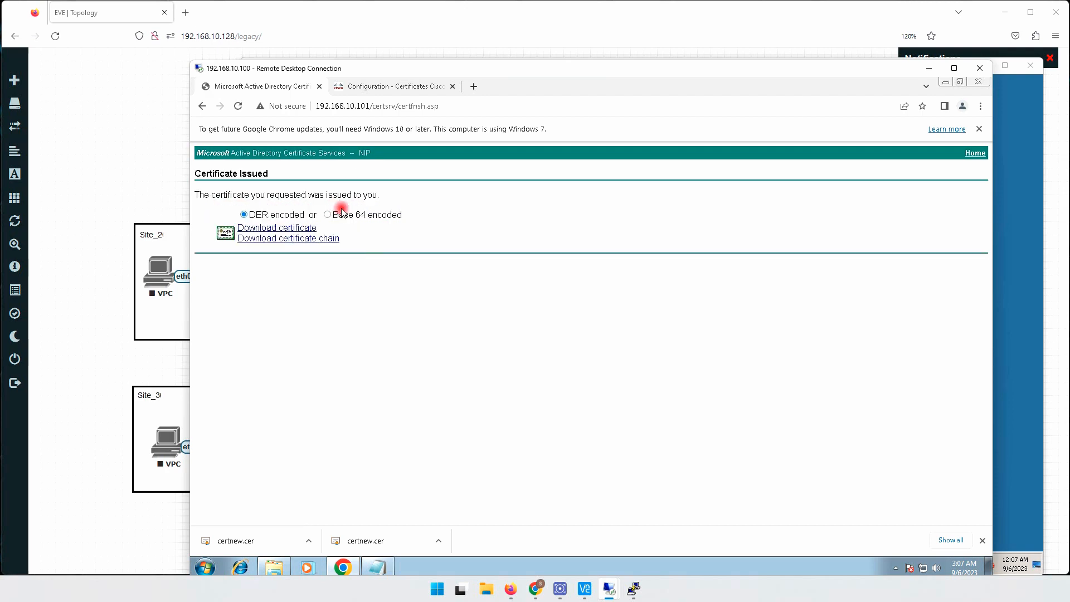
pyautogui.click(287, 228)
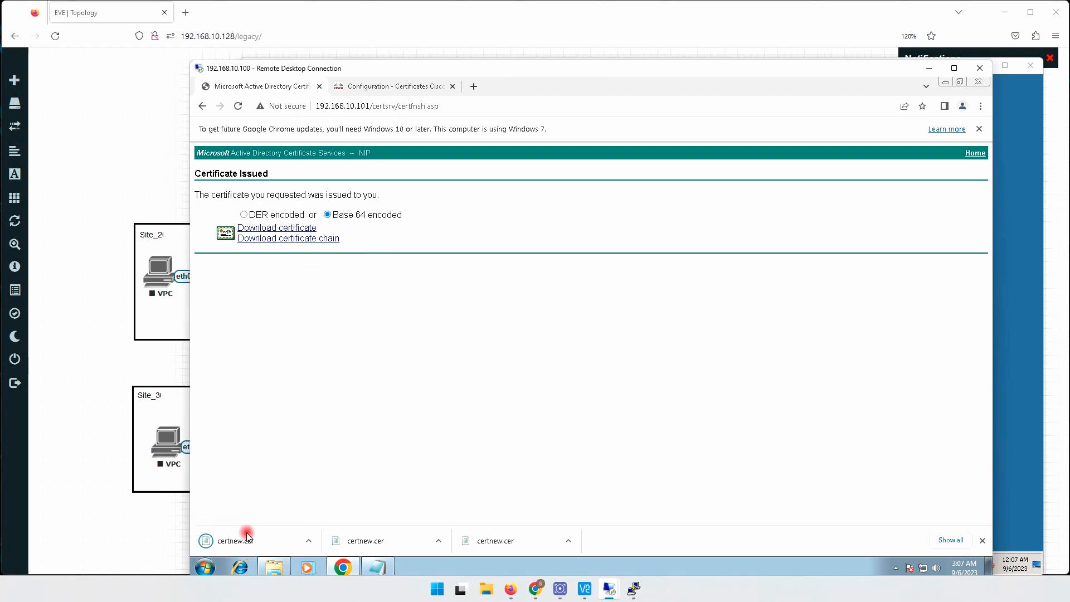
# - Rename the newly downloaded certnew certificate file in the Downloads folder as vBond
pyautogui.click(275, 567)
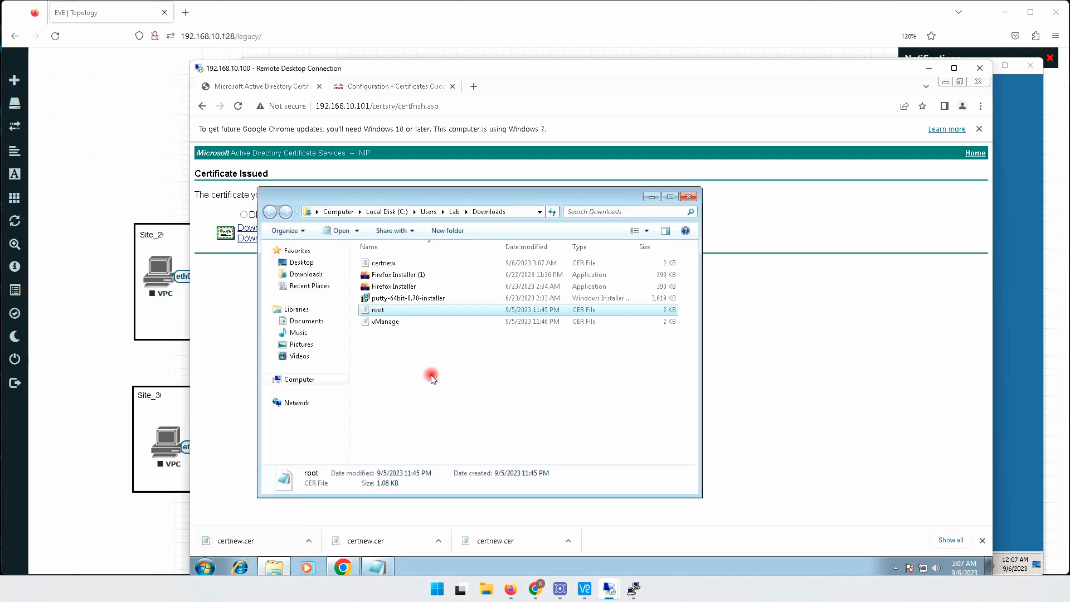
pyautogui.click(385, 263)
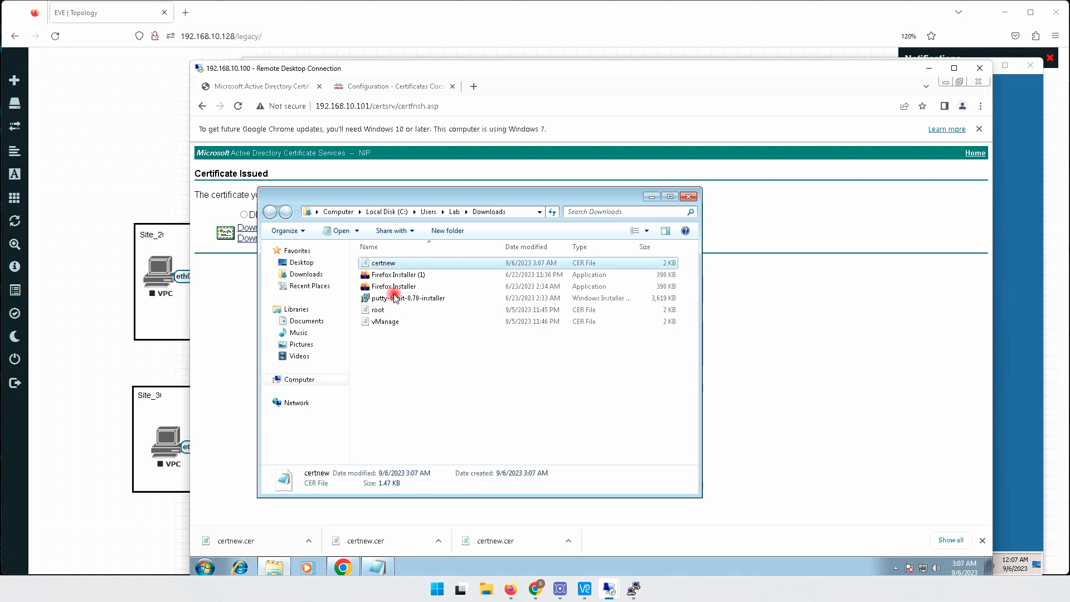
pyautogui.press('F2')
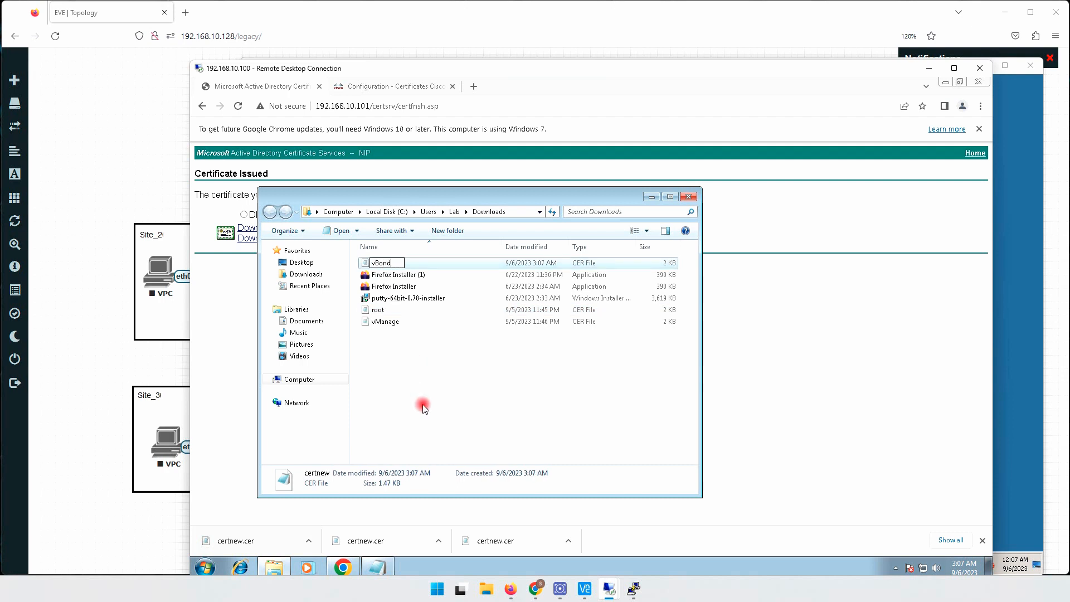
pyautogui.press('Return')
pyautogui.press('Return')
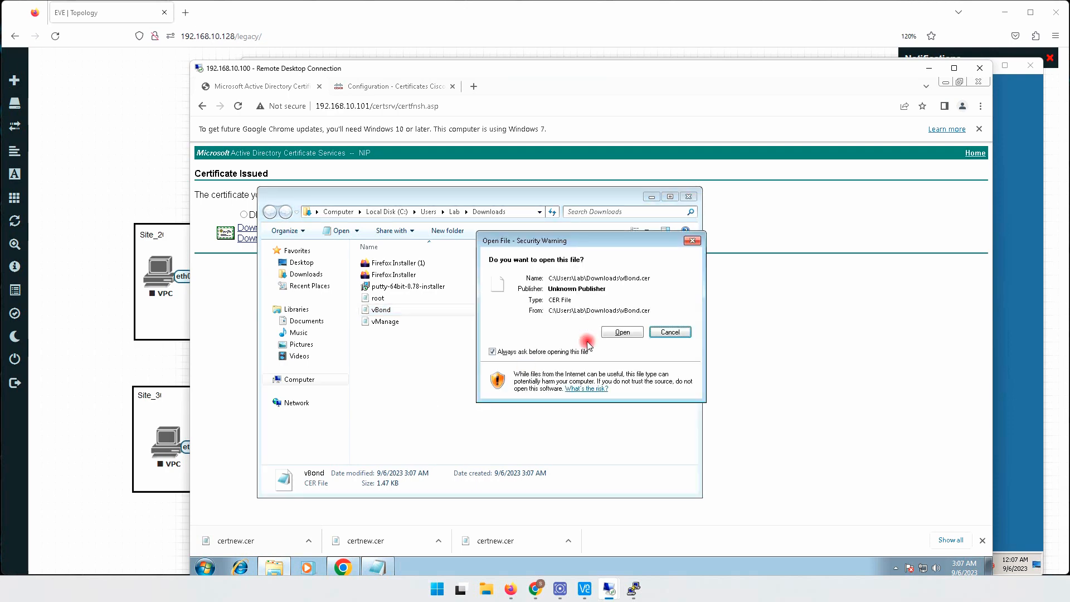
# - Open the vBond certificate file in Notepad, accepting the security warning, and copy its entire text
pyautogui.click(621, 332)
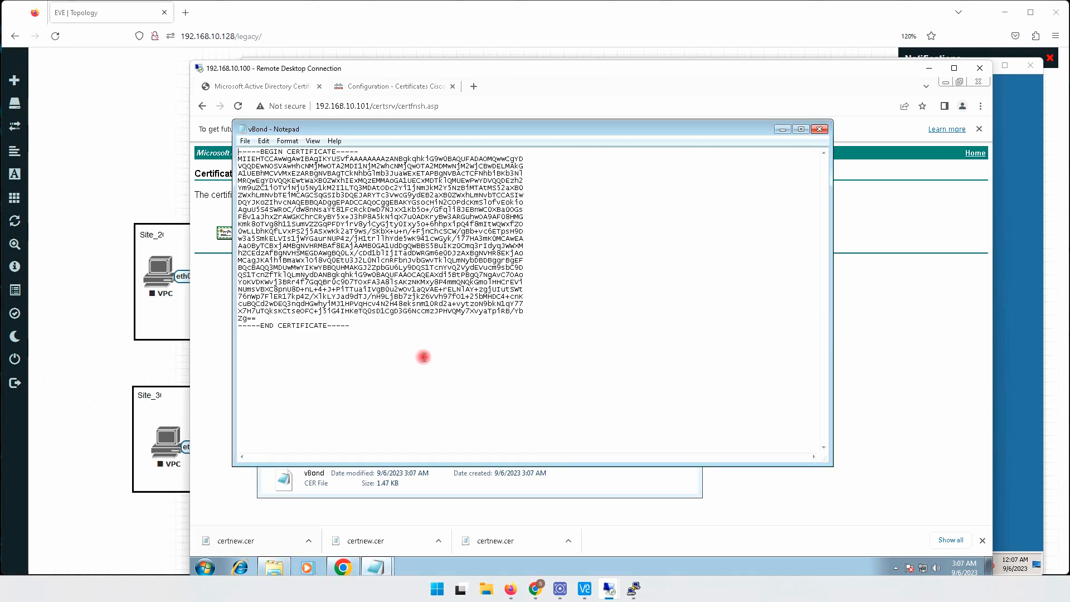
pyautogui.hotkey('ctrl', 'a')
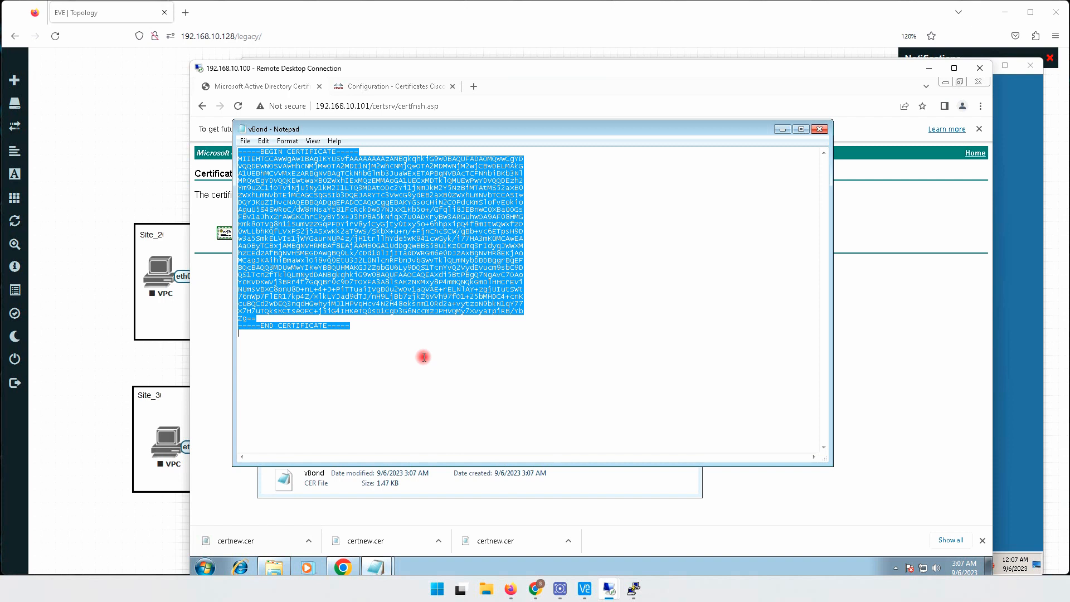
# - Install the copied vBond certificate text from vManage's Certificates page and expand the installation task's log
pyautogui.click(391, 87)
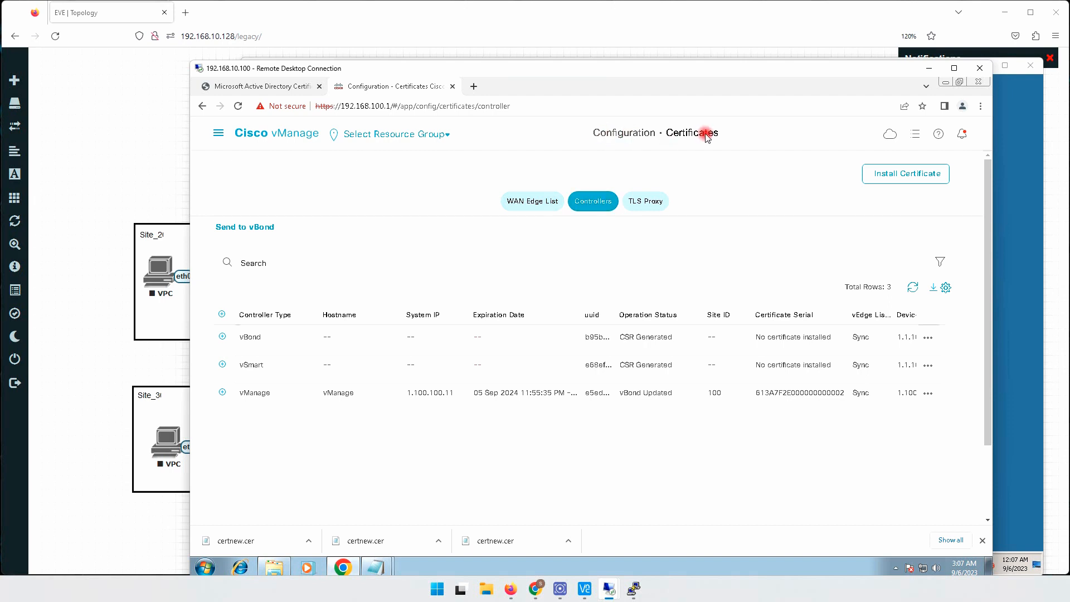
pyautogui.click(908, 174)
pyautogui.rightClick(580, 267)
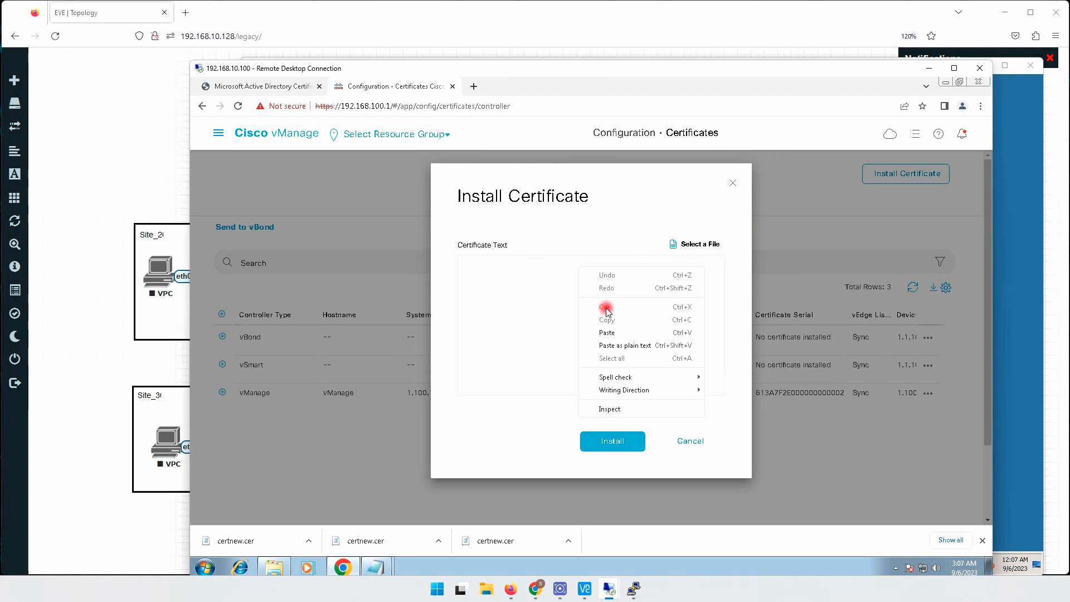
pyautogui.click(607, 332)
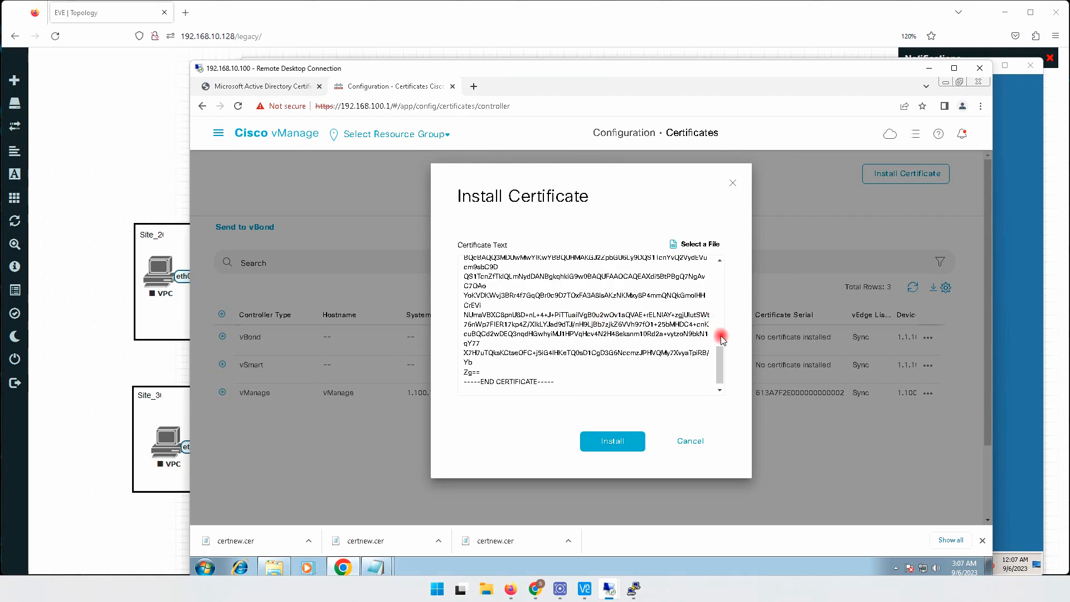
pyautogui.moveTo(720, 353); pyautogui.dragTo(723, 377)
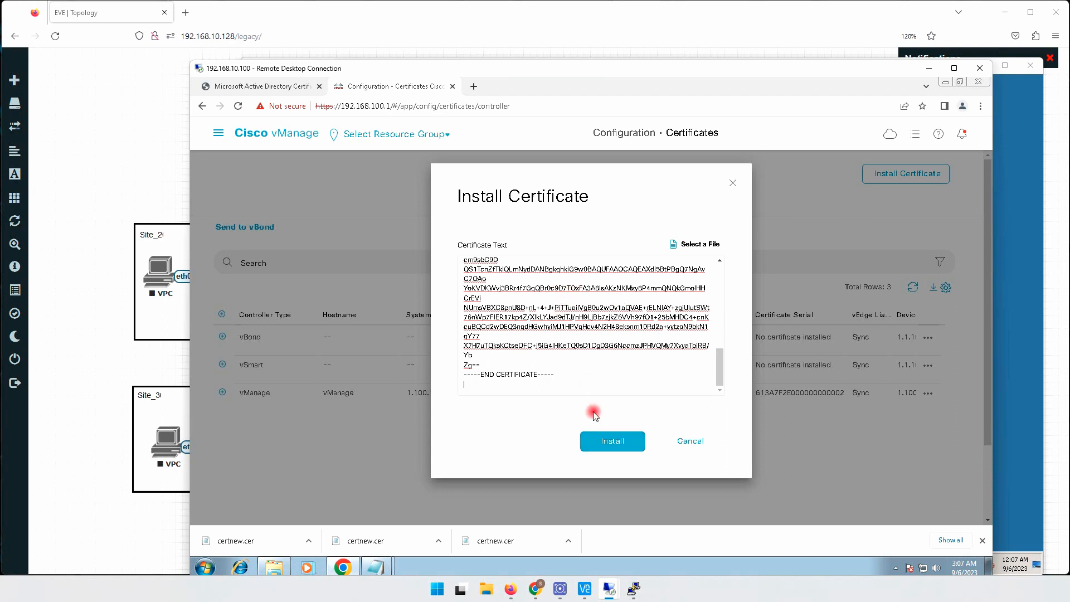
pyautogui.click(613, 442)
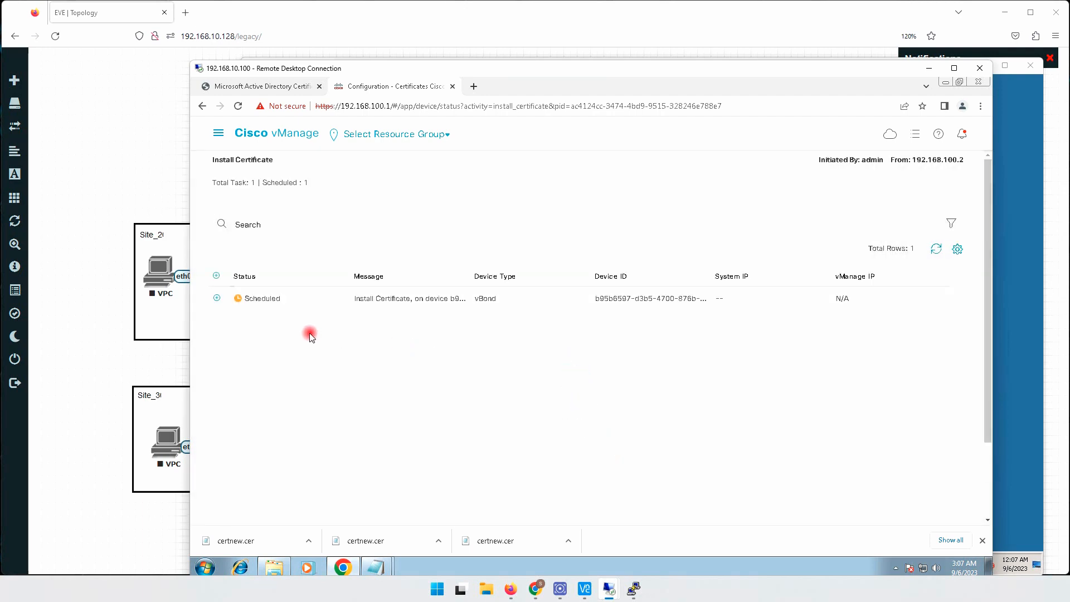
pyautogui.click(217, 298)
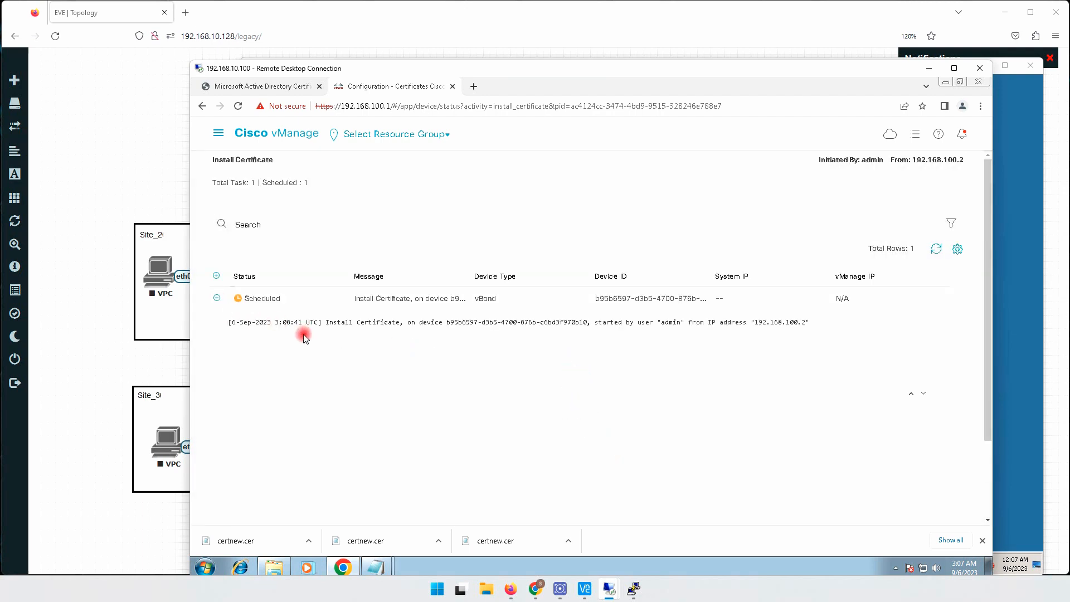
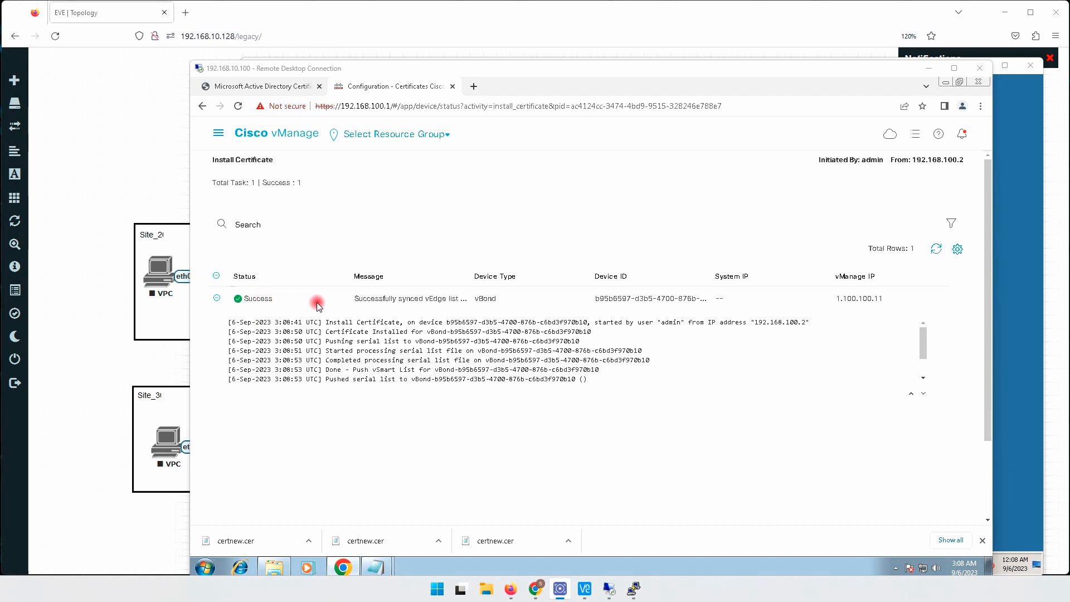
# - Check vBond's certificate serial in the controllers list on vManage's Certificates page
pyautogui.click(218, 135)
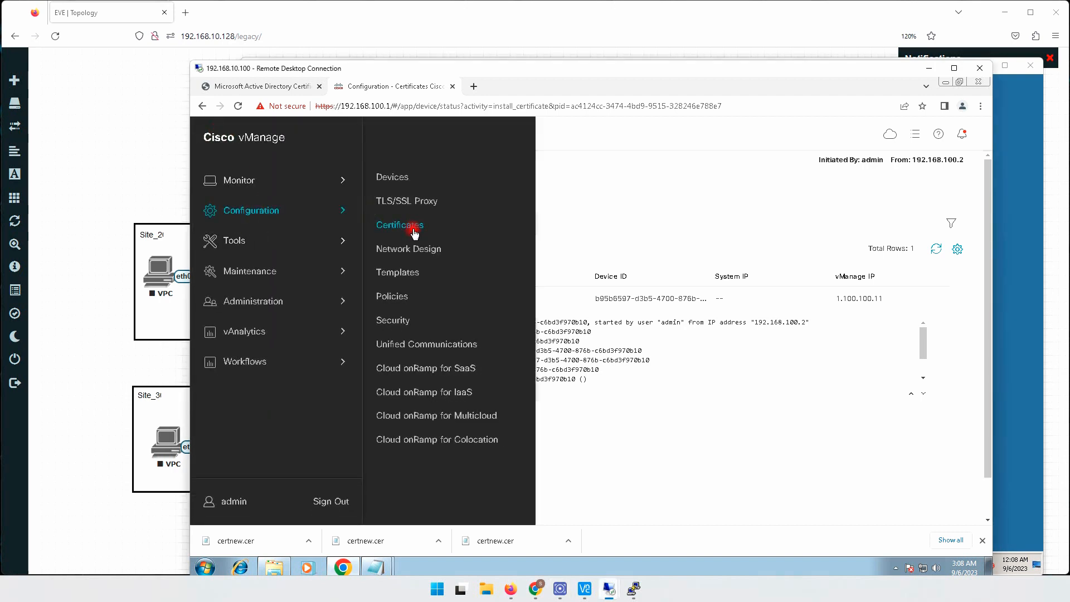
pyautogui.click(413, 229)
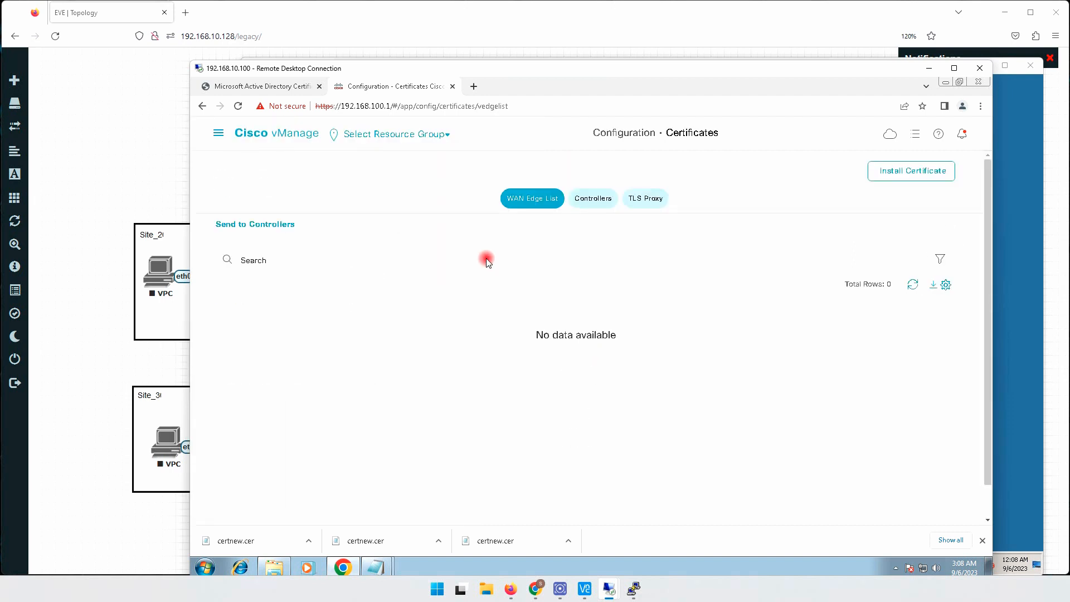
pyautogui.click(604, 200)
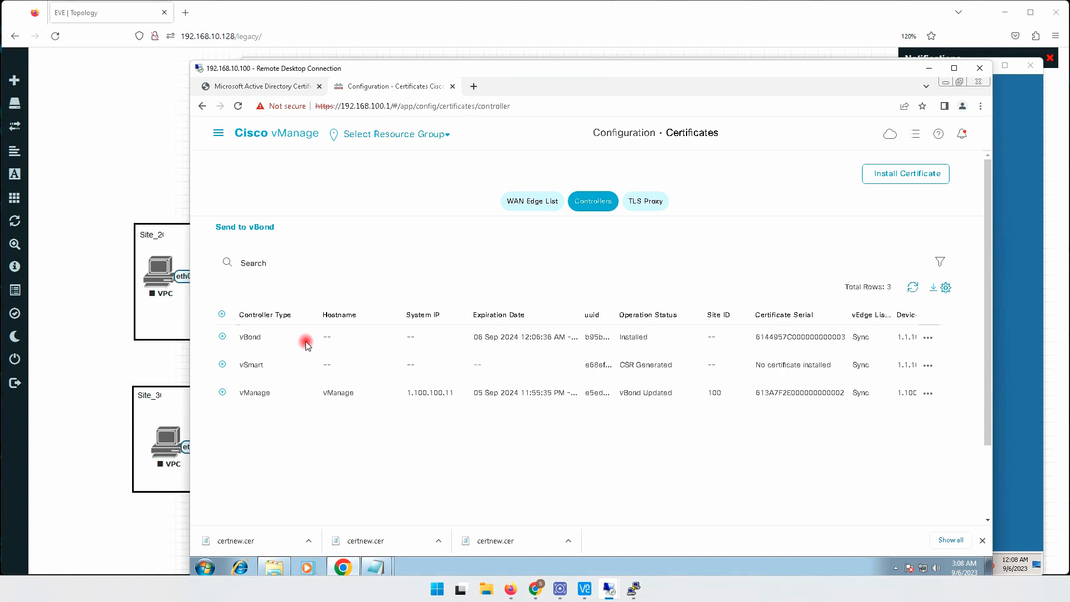
pyautogui.moveTo(761, 340); pyautogui.dragTo(838, 341)
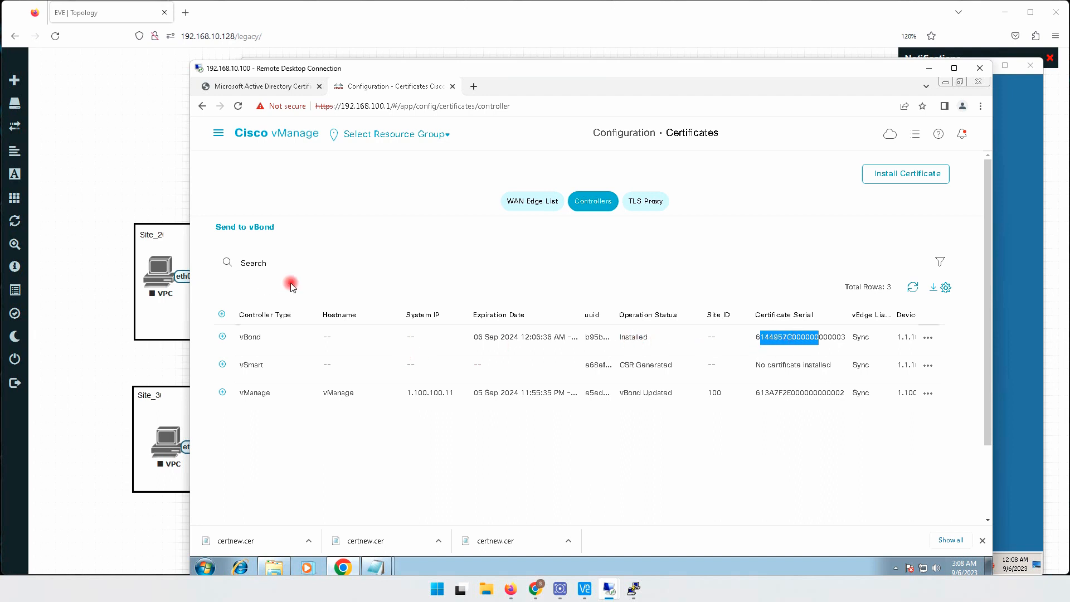
# - Check vBond's certificate status in the controllers list on vManage's Devices page, dismissing the Windows activation notice
pyautogui.click(218, 133)
pyautogui.click(394, 178)
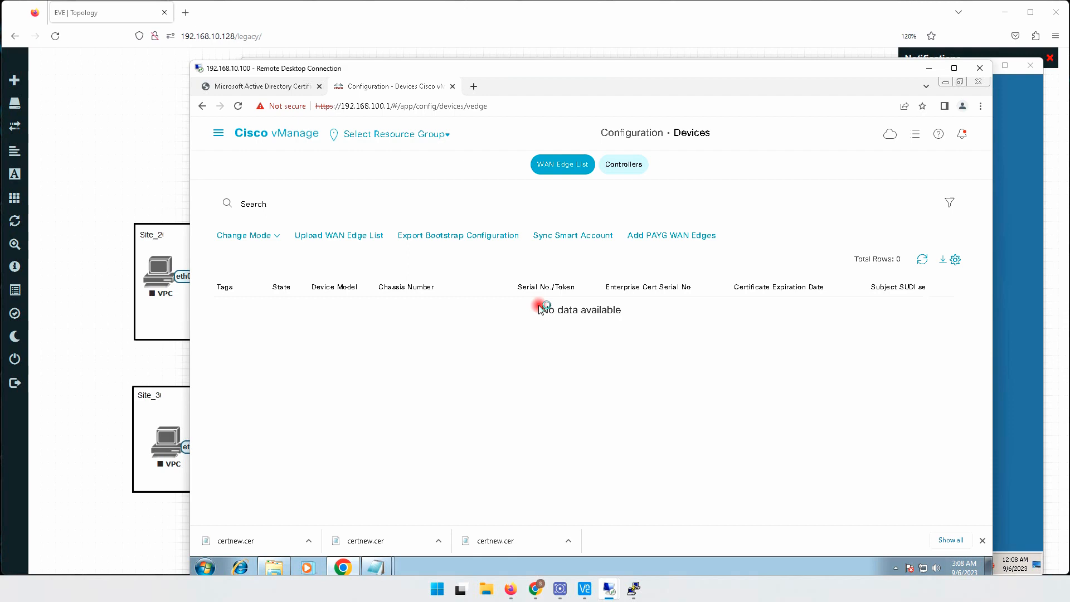
pyautogui.click(622, 164)
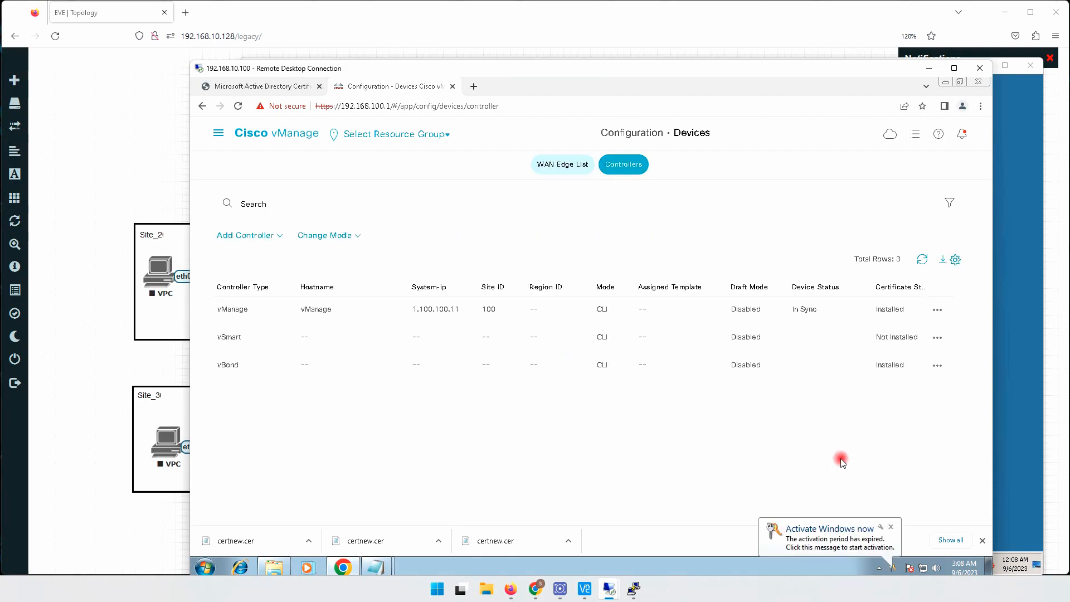
pyautogui.click(891, 527)
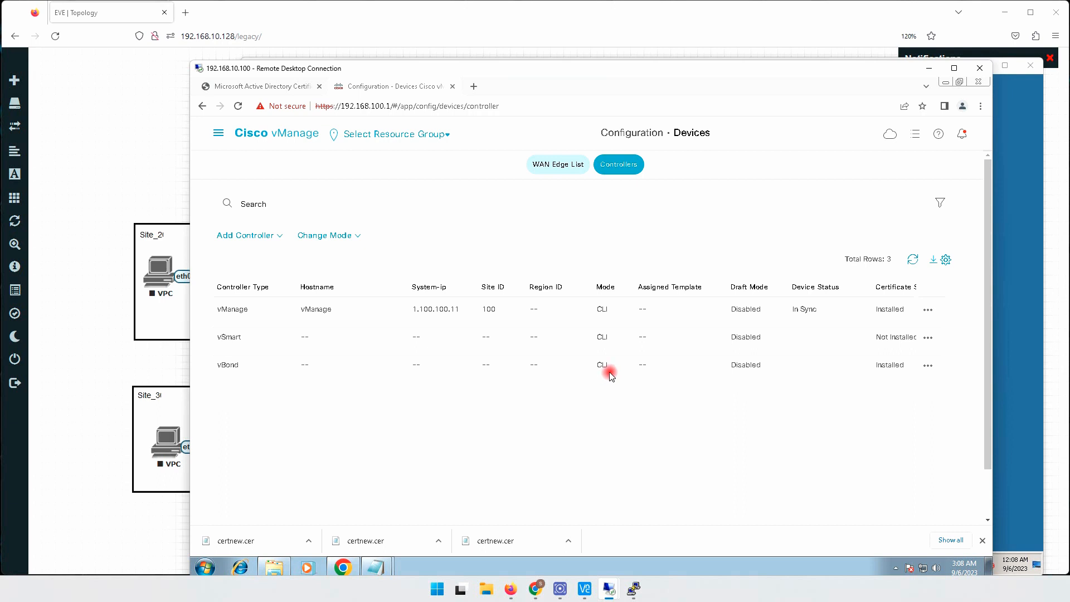
pyautogui.doubleClick(880, 368)
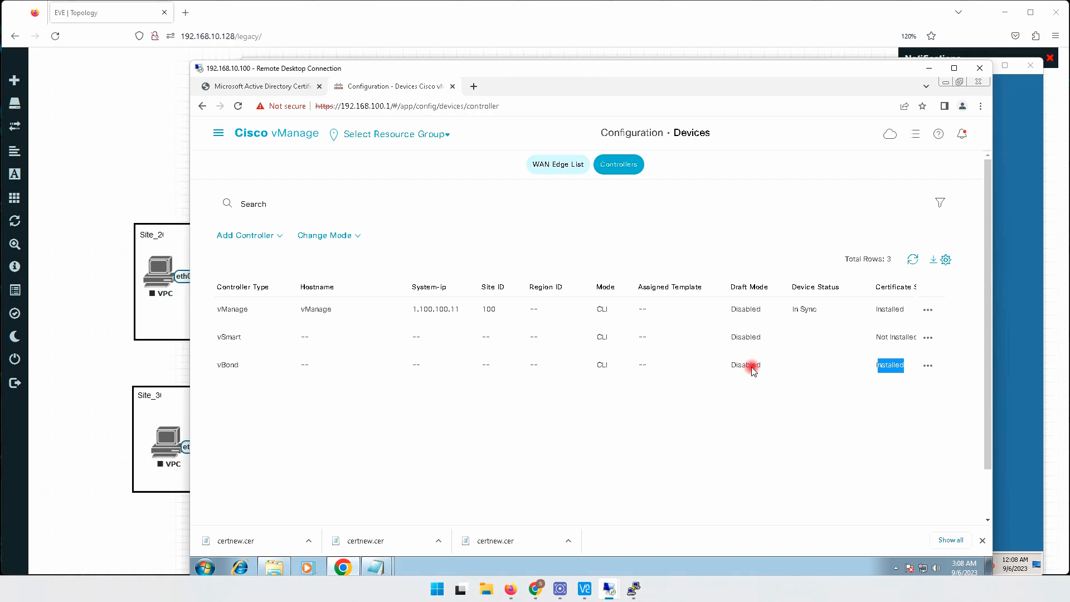
# - Return to the controllers list on vManage's Certificates page to review the vSmart entry
pyautogui.click(218, 134)
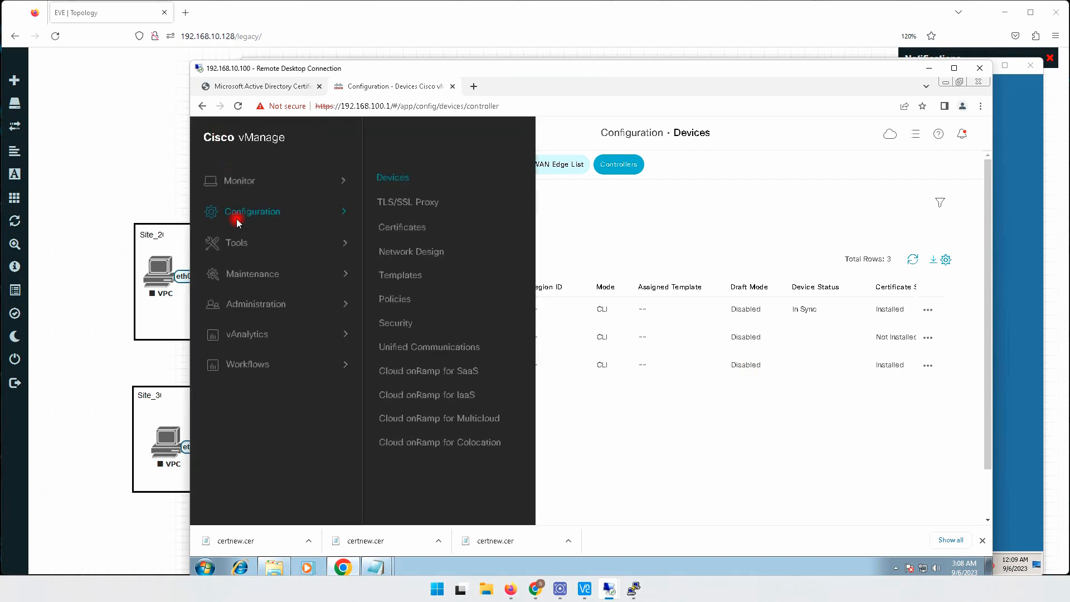
pyautogui.click(405, 224)
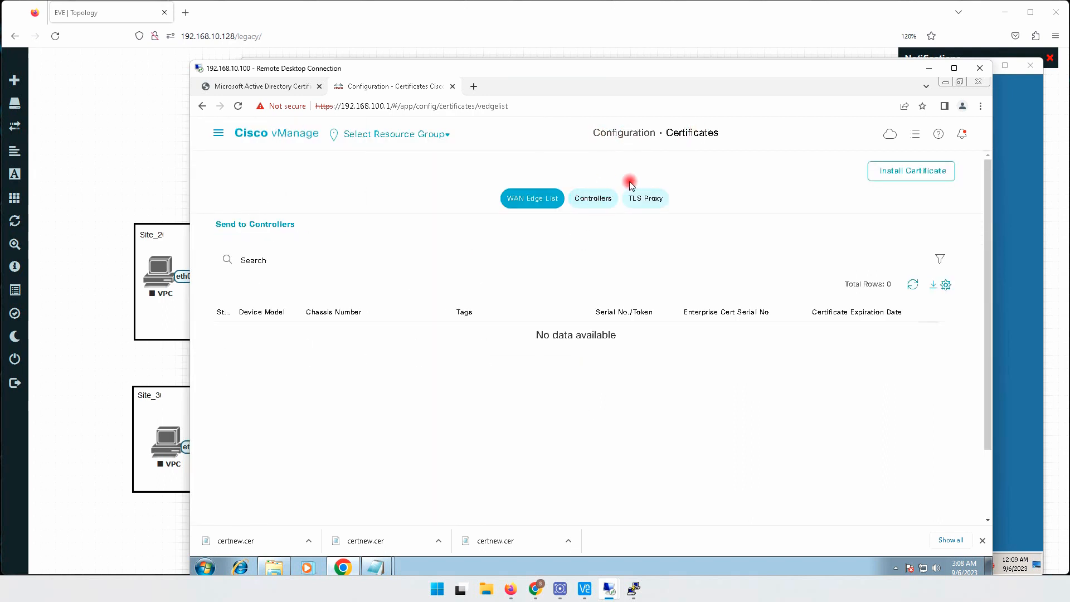
pyautogui.click(594, 202)
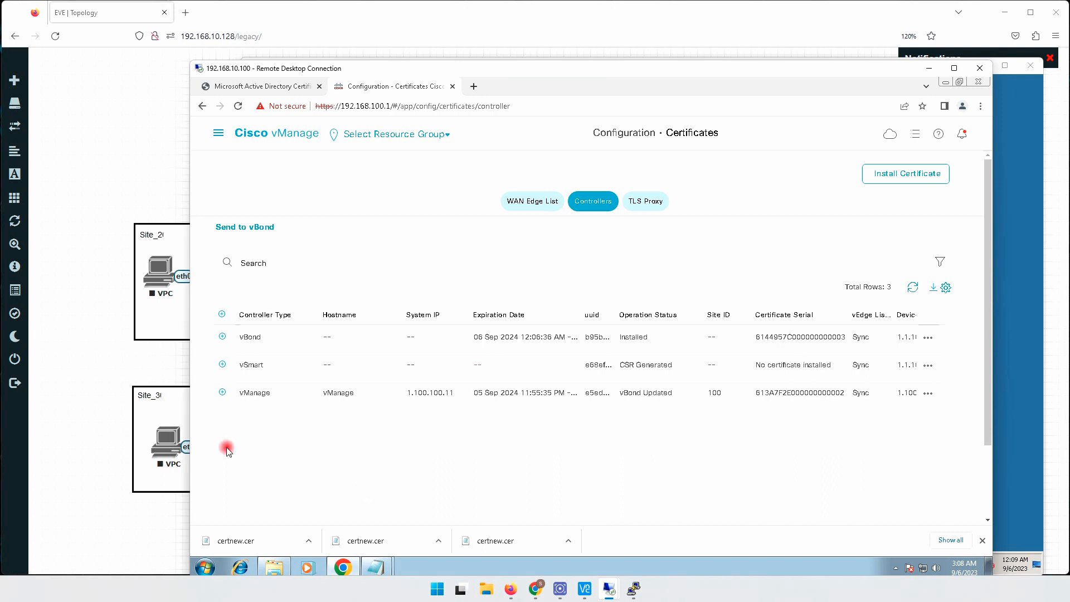
# - Switch to the EVE topology, open the vSmart console and log in as admin with the account password
pyautogui.click(94, 418)
pyautogui.click(634, 132)
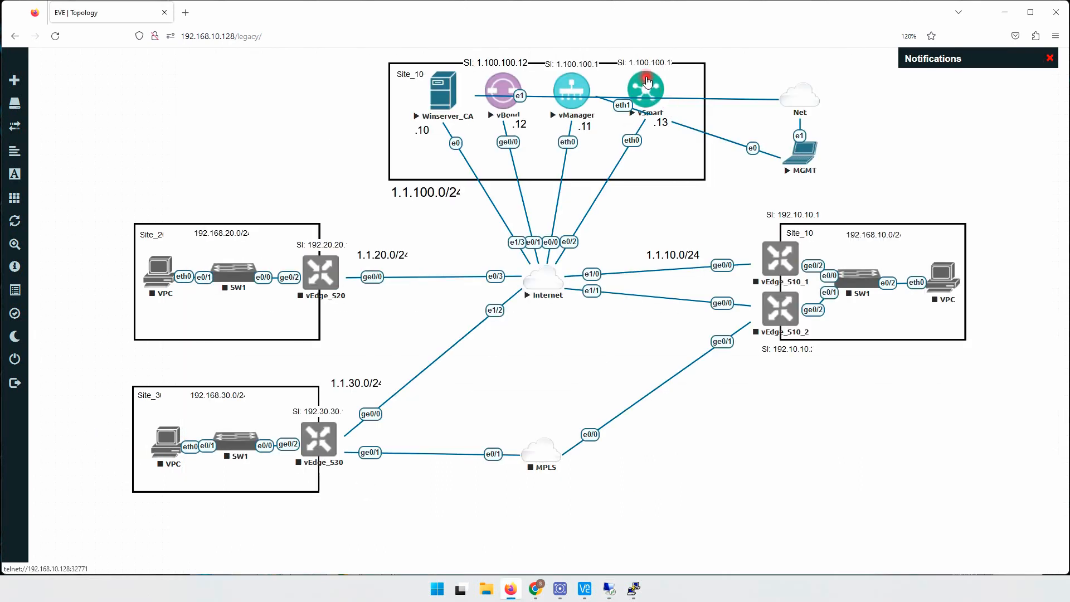
pyautogui.moveTo(152, 88); pyautogui.dragTo(723, 158)
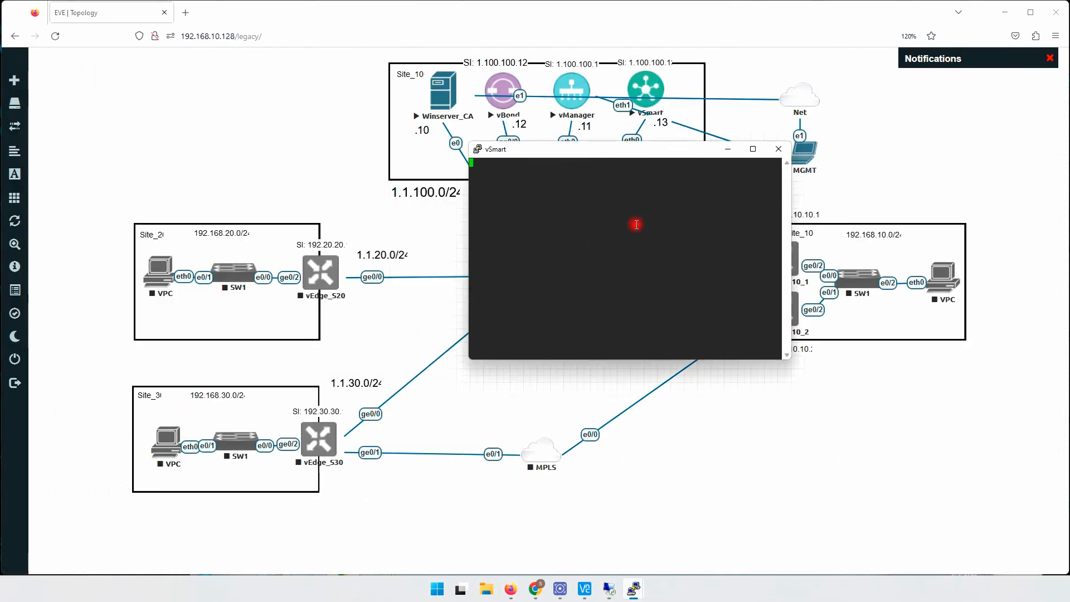
pyautogui.press('Return')
pyautogui.write('art login: a')
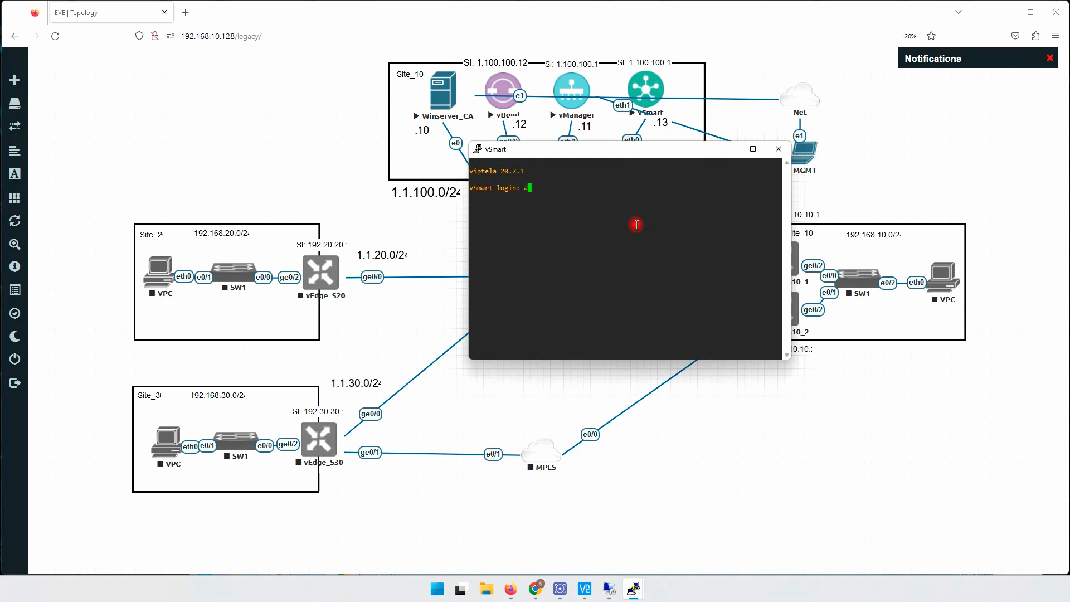
pyautogui.write('dmin')
pyautogui.press('Return')
pyautogui.press('Return')
# - Enter vshell on vSmart and open a new file named root.crt in vi
pyautogui.press('Return')
pyautogui.press('Return')
pyautogui.press('Return')
pyautogui.press('Return')
pyautogui.press('Return')
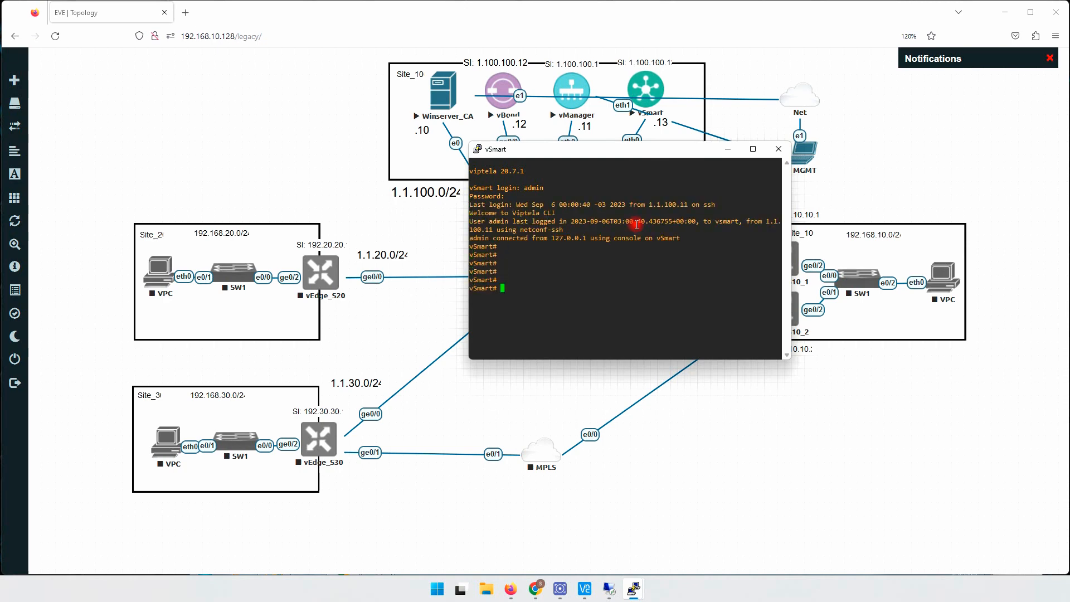
pyautogui.press('Return')
pyautogui.press('Return')
pyautogui.write('vi ')
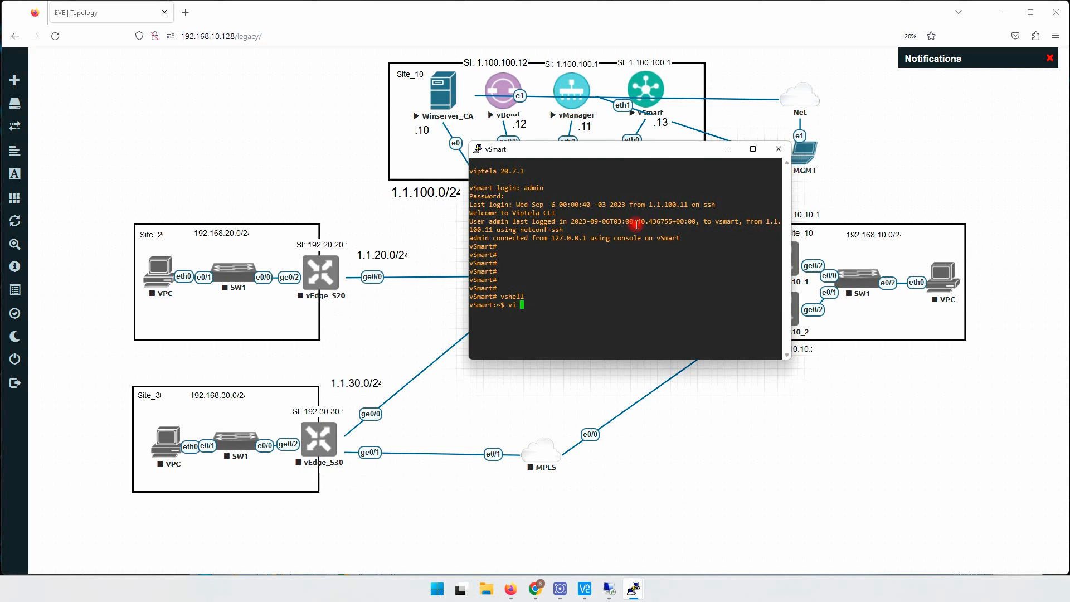
pyautogui.write('root')
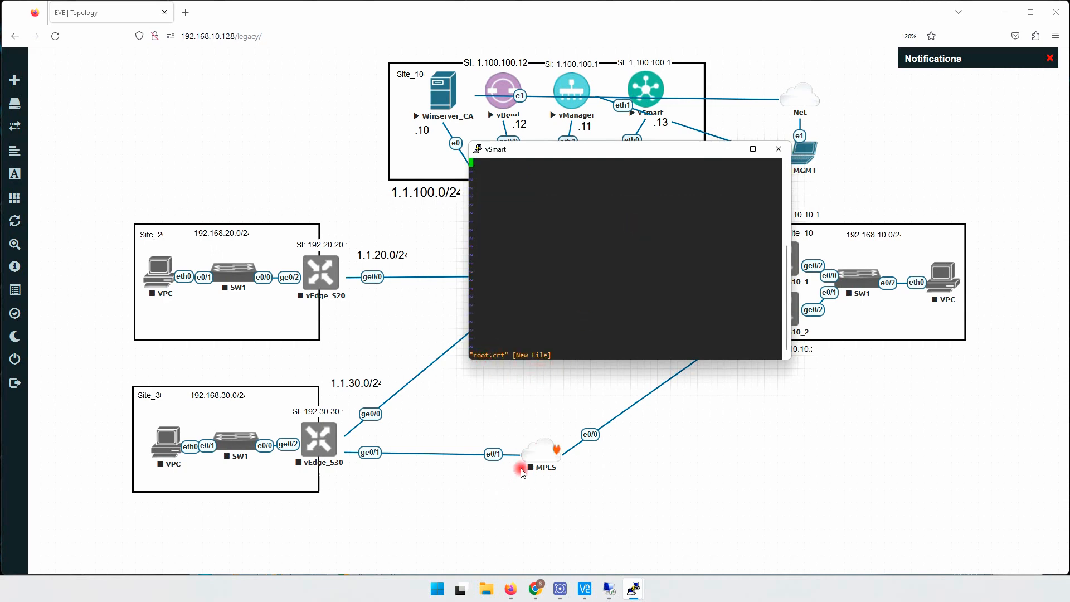
# - Switch to the 192.168.10.100 remote desktop and copy the root certificate's full text from the root Notepad file
pyautogui.moveTo(607, 592)
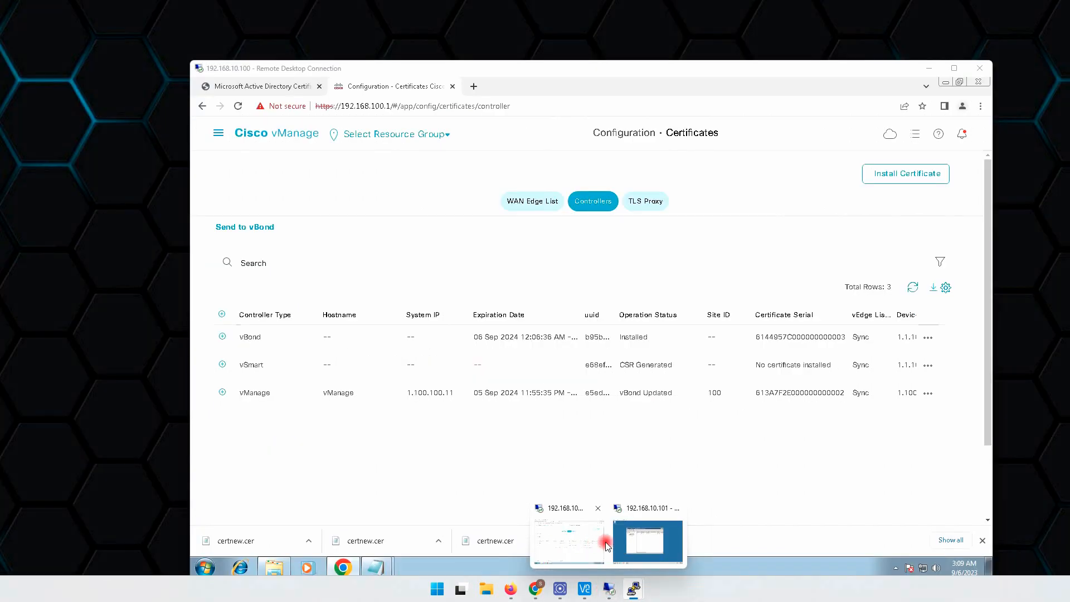
pyautogui.moveTo(637, 543)
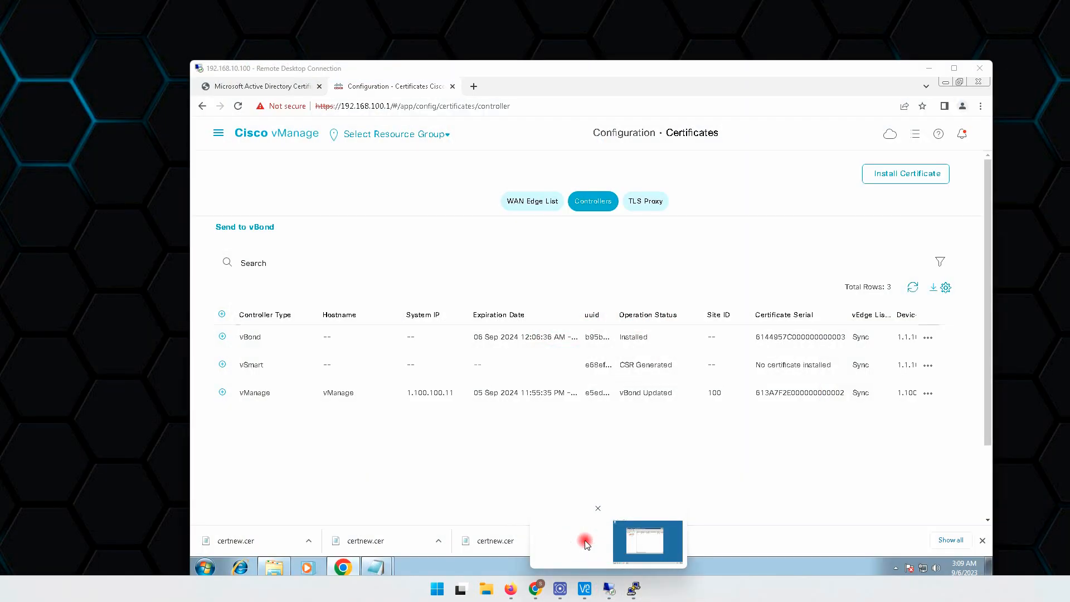
pyautogui.click(547, 537)
pyautogui.moveTo(375, 568)
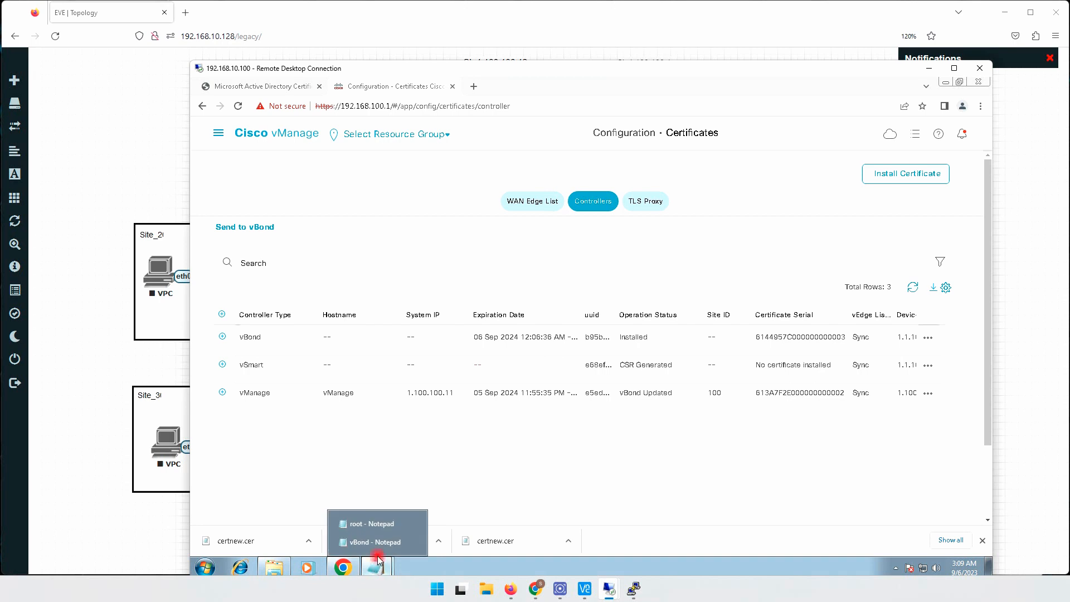
pyautogui.click(372, 523)
pyautogui.rightClick(427, 240)
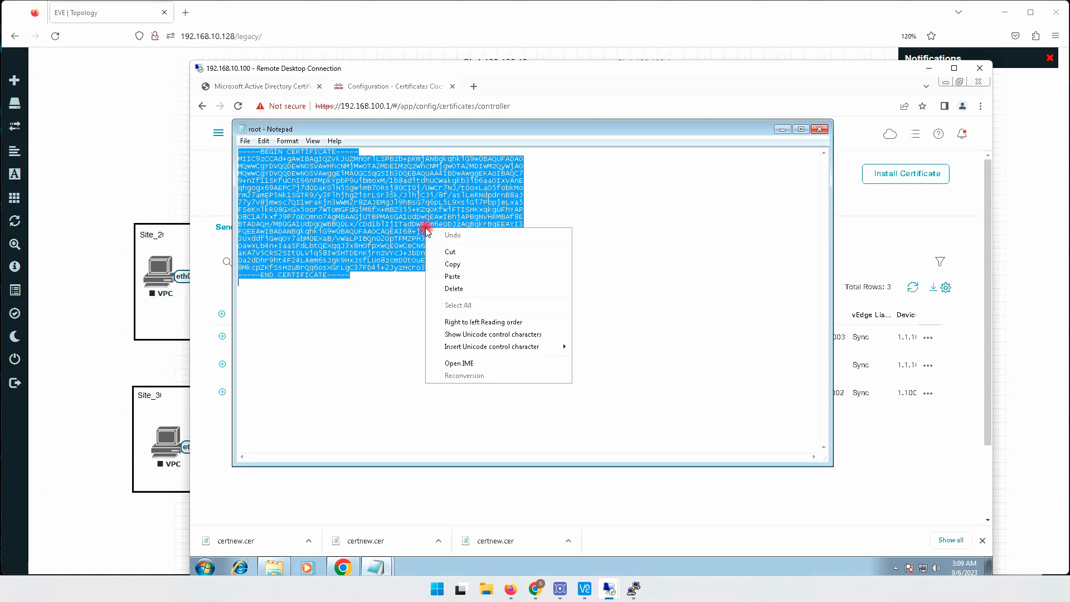
pyautogui.click(450, 266)
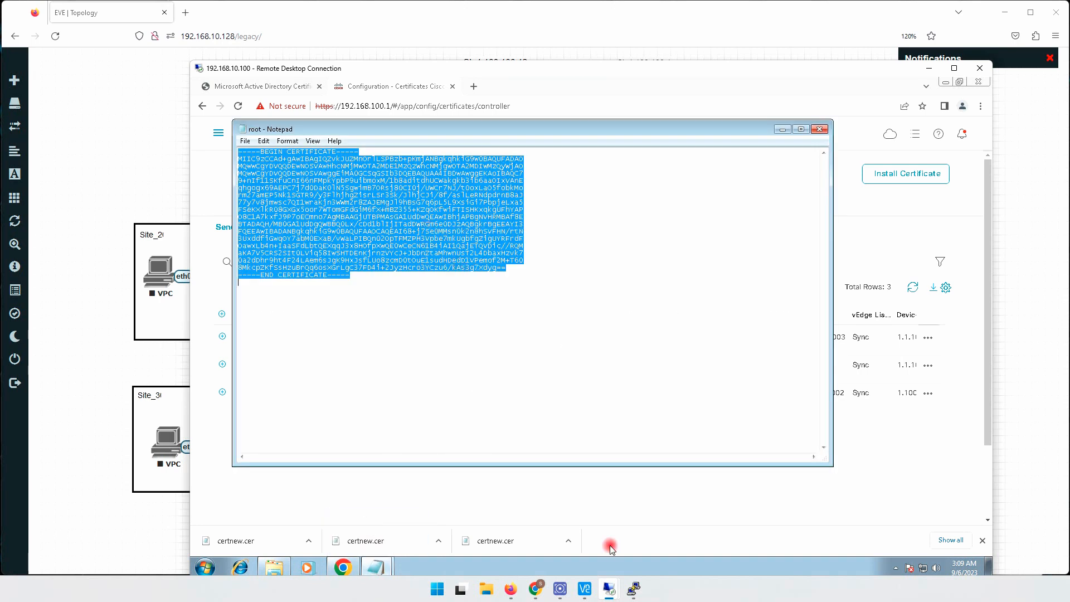
# - Paste the root certificate text into root.crt in the vSmart console and save and close it with :wq
pyautogui.moveTo(634, 589)
pyautogui.click(699, 551)
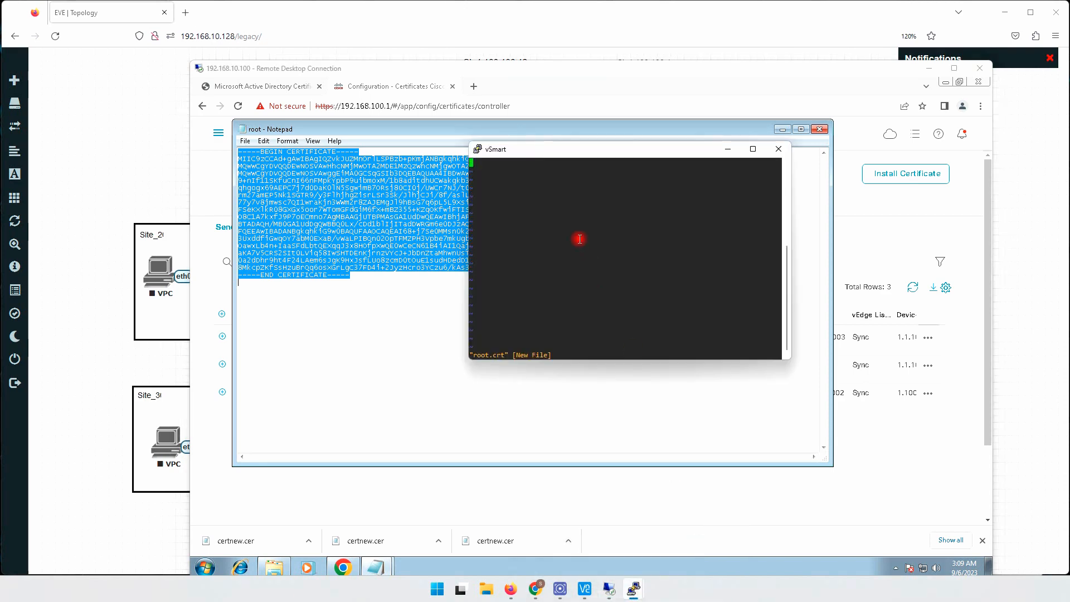
pyautogui.rightClick(560, 205)
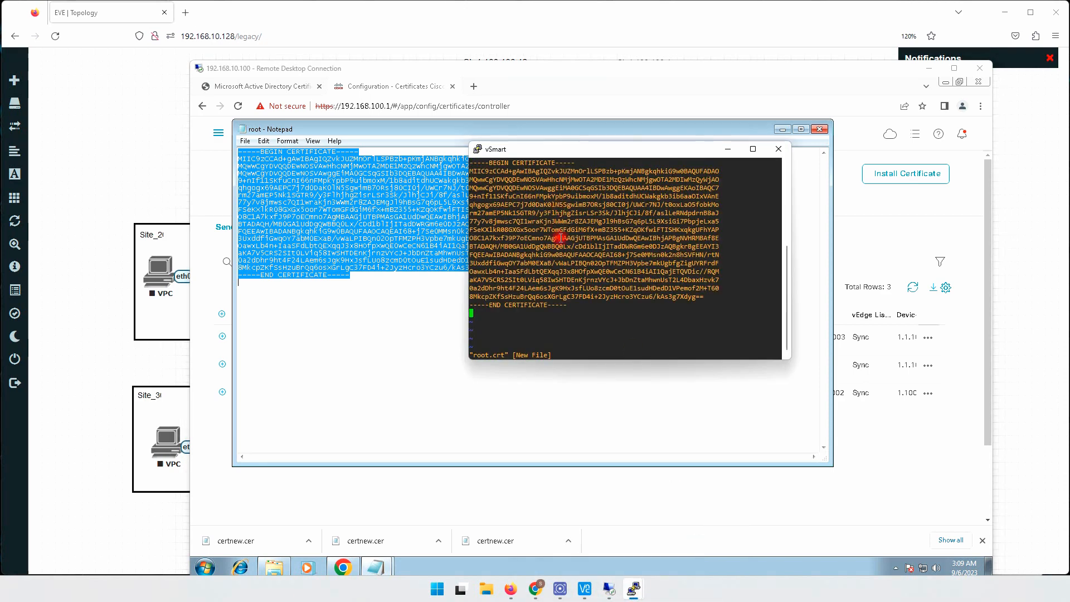
pyautogui.write(':')
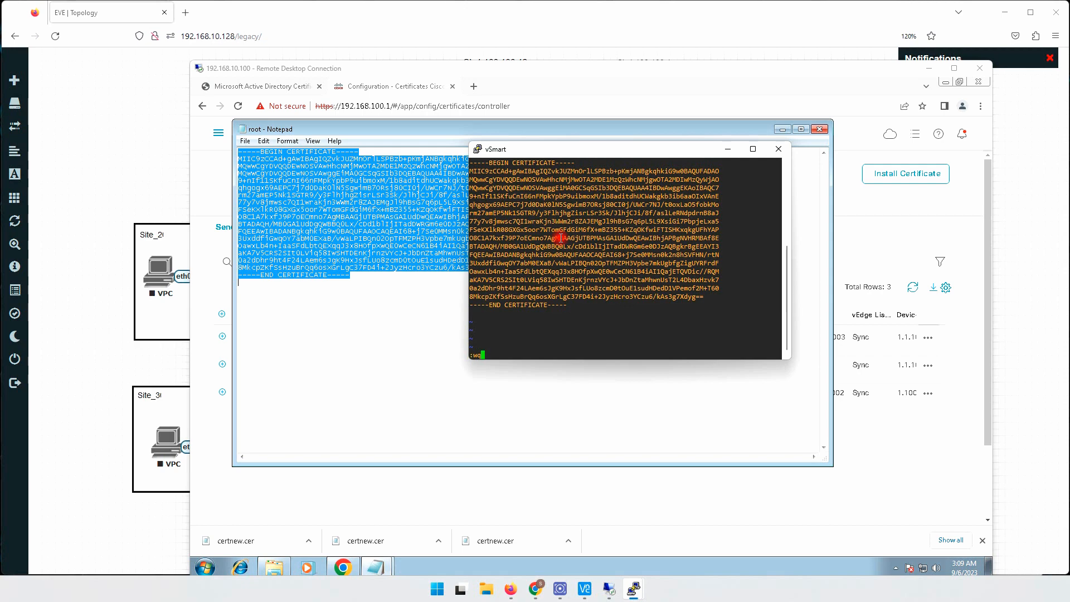
pyautogui.write('wq')
pyautogui.press('Return')
# - List vSmart's home directory with dir to check for root.crt
pyautogui.press('Return')
pyautogui.press('Return')
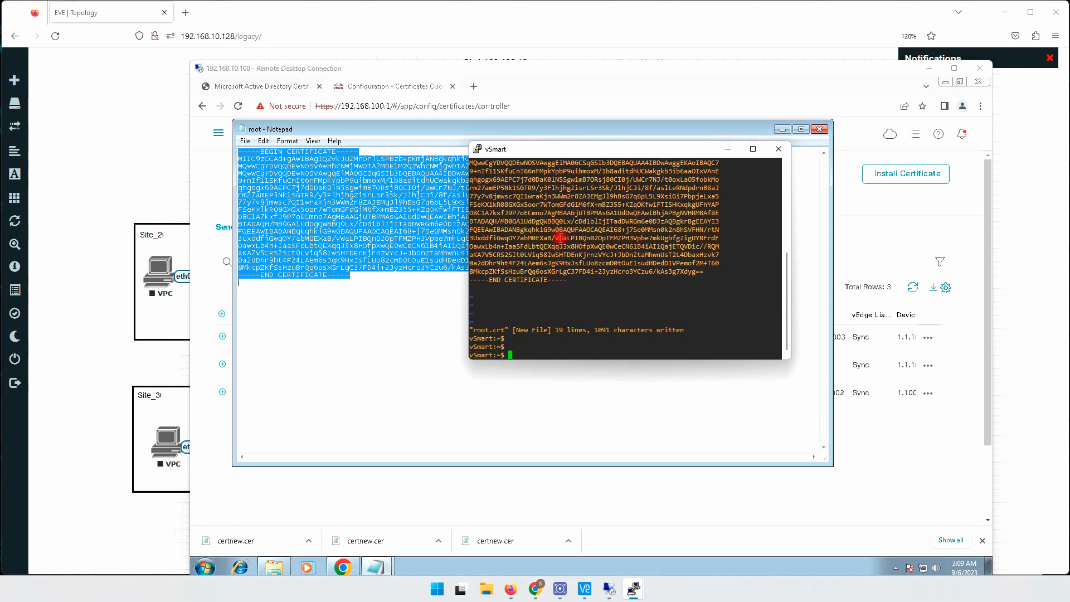
pyautogui.write('dir')
pyautogui.press('Return')
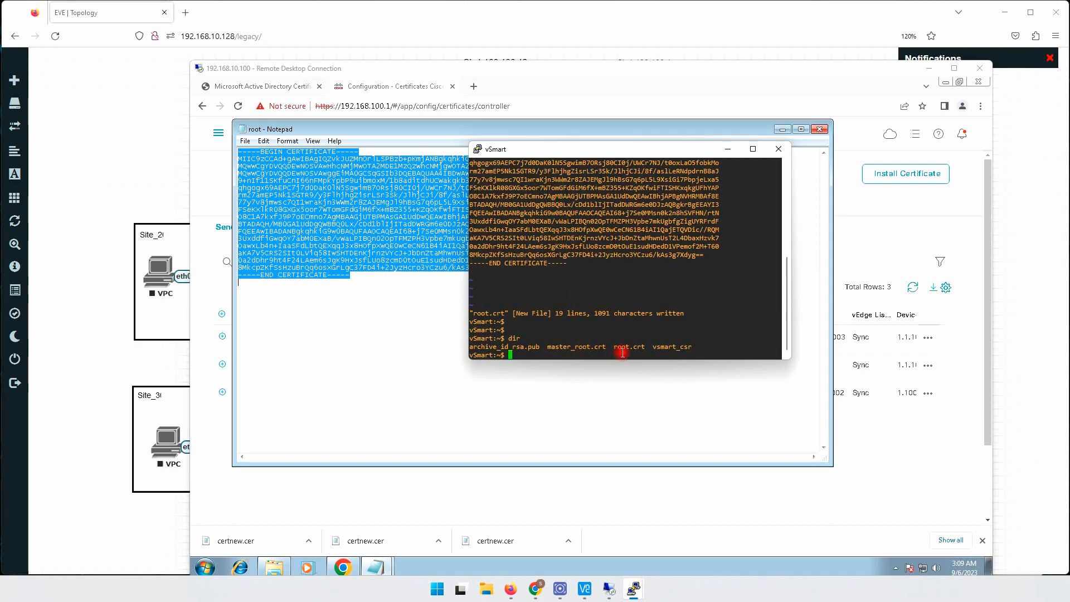
pyautogui.moveTo(616, 347); pyautogui.dragTo(643, 346)
pyautogui.click(712, 302)
# - Exit vshell back to the vSmart CLI and look up the available options of the request command
pyautogui.write('exi')
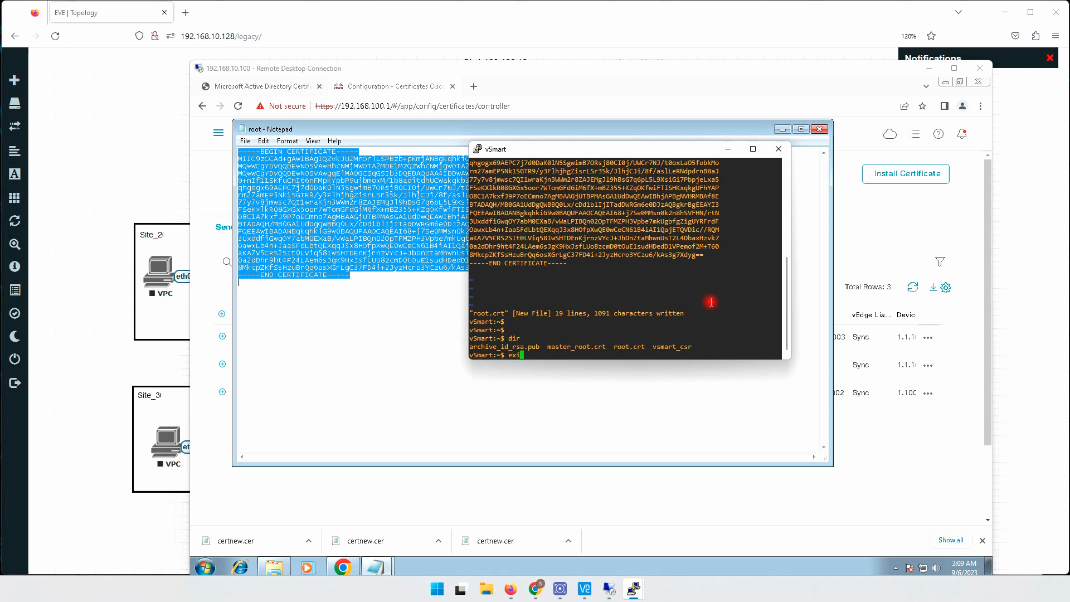
pyautogui.write('t')
pyautogui.press('Return')
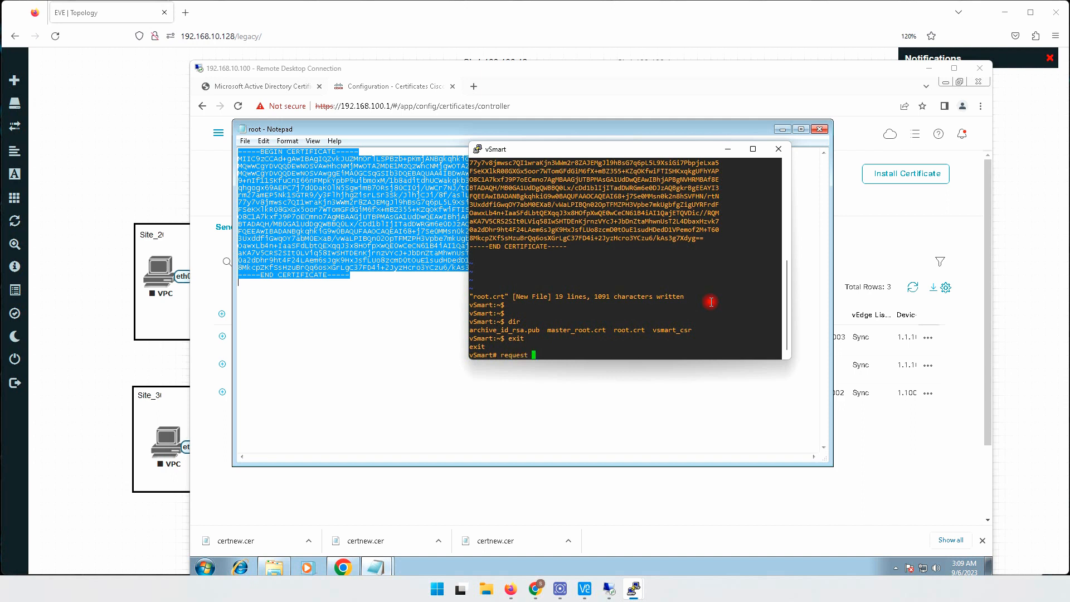
pyautogui.write('h')
pyautogui.press('Return')
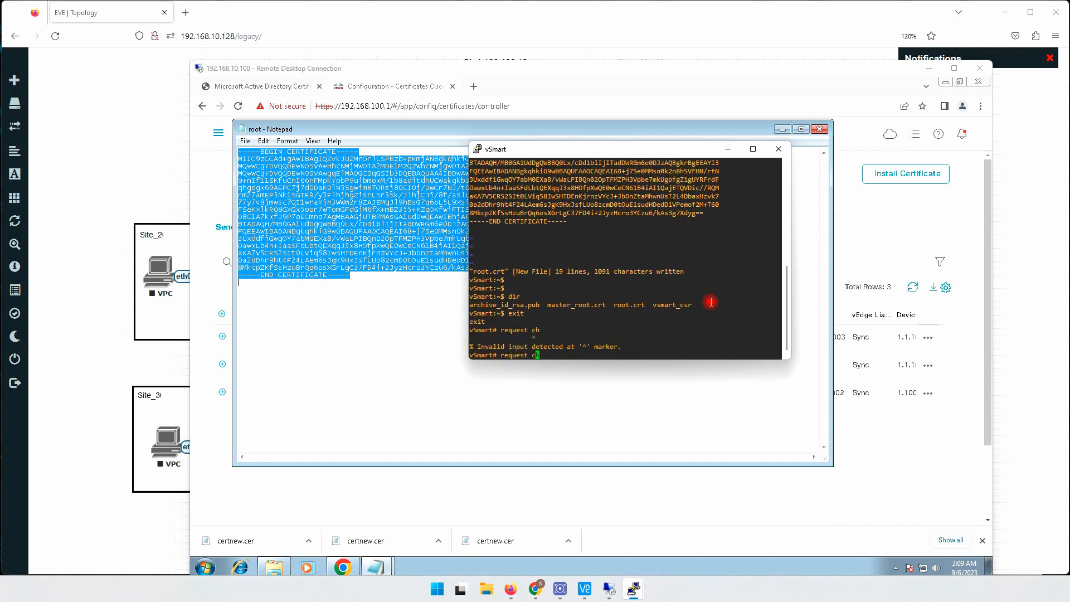
pyautogui.write('ertificate')
pyautogui.press('BackSpace')
pyautogui.press('BackSpace')
pyautogui.press('BackSpace')
pyautogui.press('BackSpace')
pyautogui.press('BackSpace')
pyautogui.press('BackSpace')
pyautogui.press('BackSpace')
pyautogui.press('BackSpace')
pyautogui.press('BackSpace')
pyautogui.press('BackSpace')
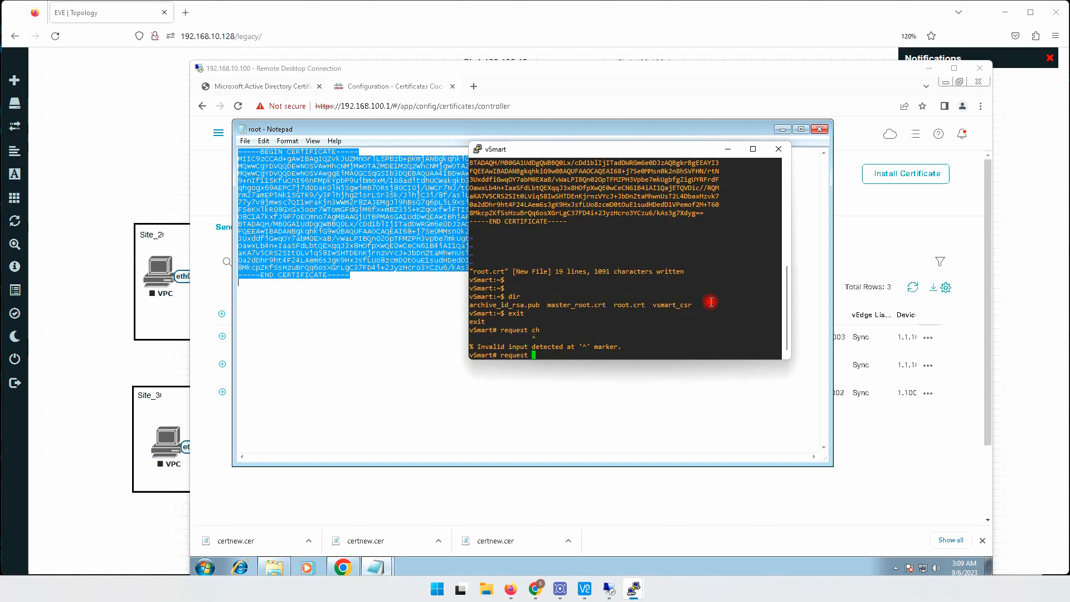
pyautogui.write('?')
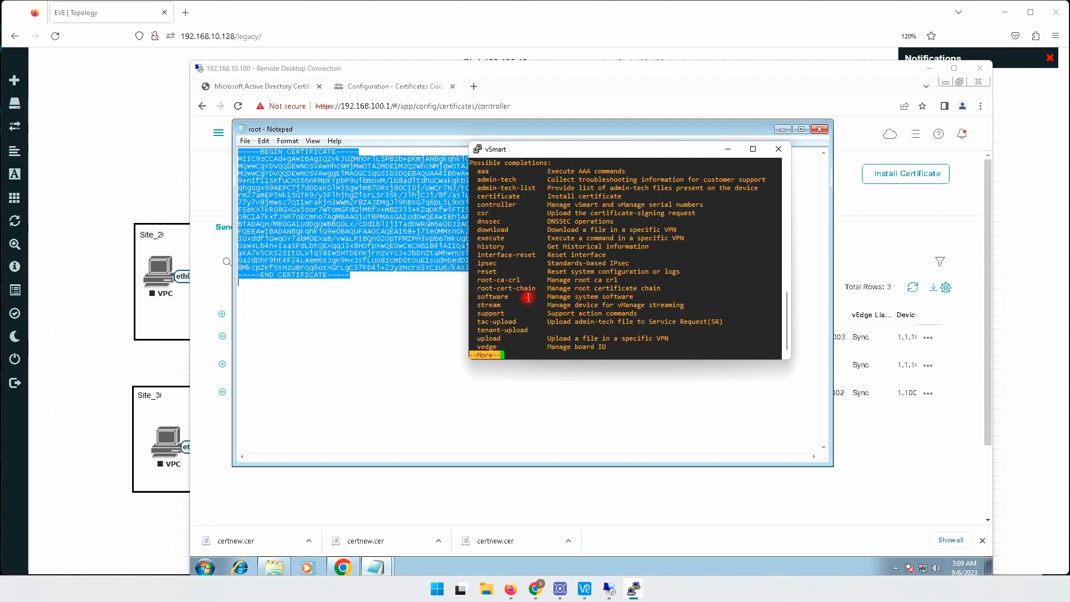
pyautogui.write('q')
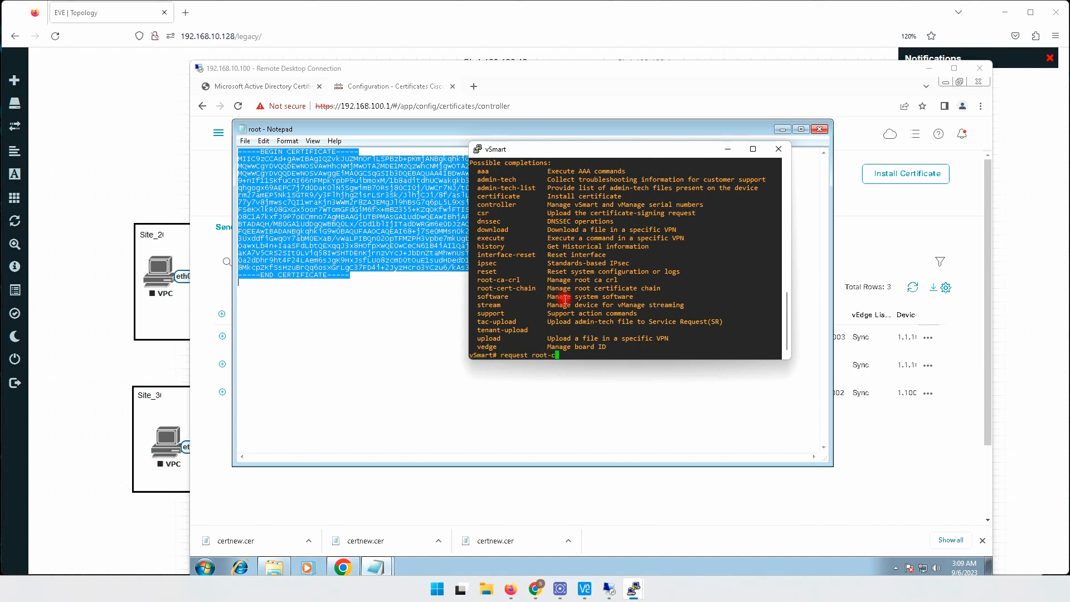
pyautogui.write('root-ce')
# - Install the root certificate chain on vSmart from home/admin/root.crt with the request root-cert-chain install command
pyautogui.press('Tab')
pyautogui.write('install home/ad')
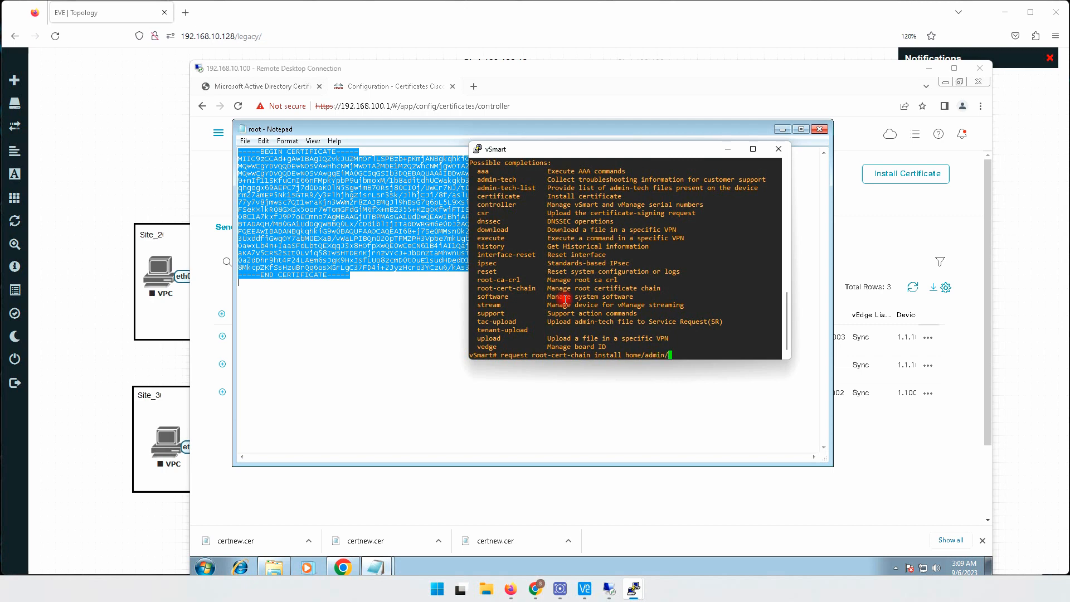
pyautogui.press('Tab')
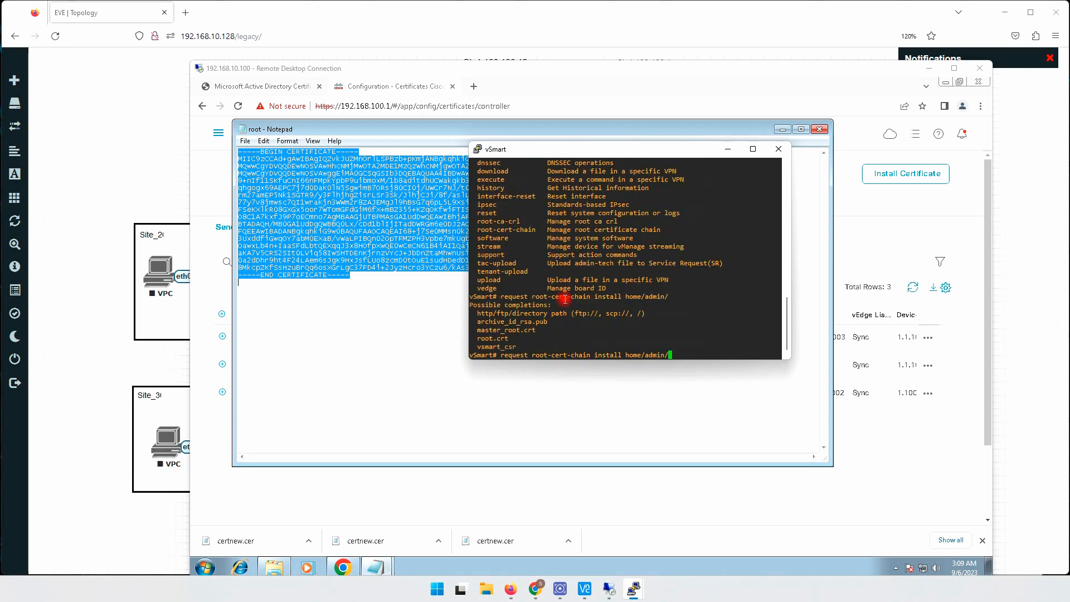
pyautogui.doubleClick(503, 339)
pyautogui.rightClick(662, 320)
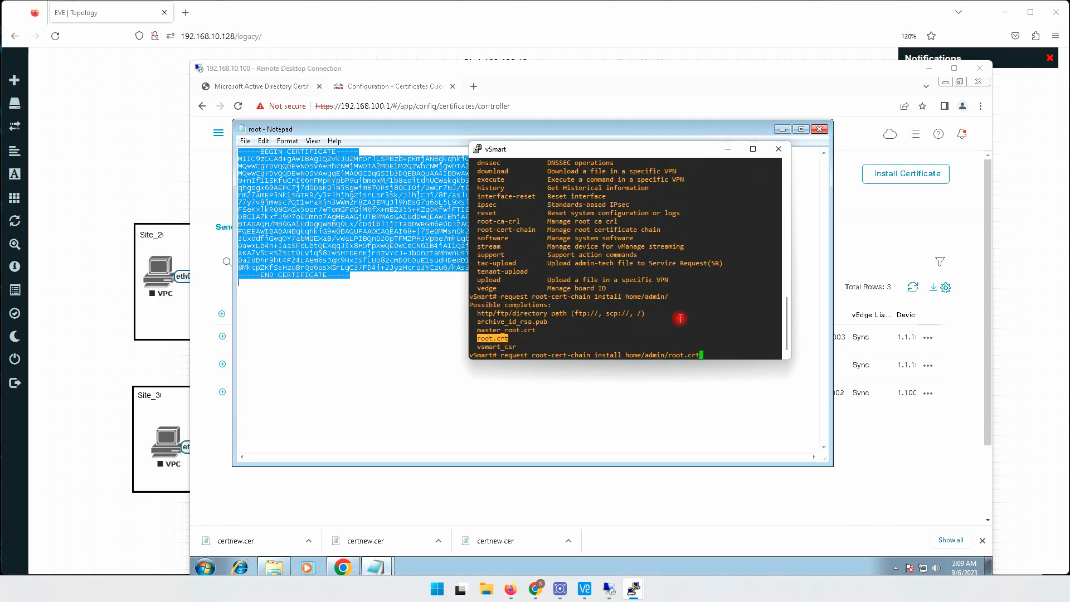
pyautogui.press('Return')
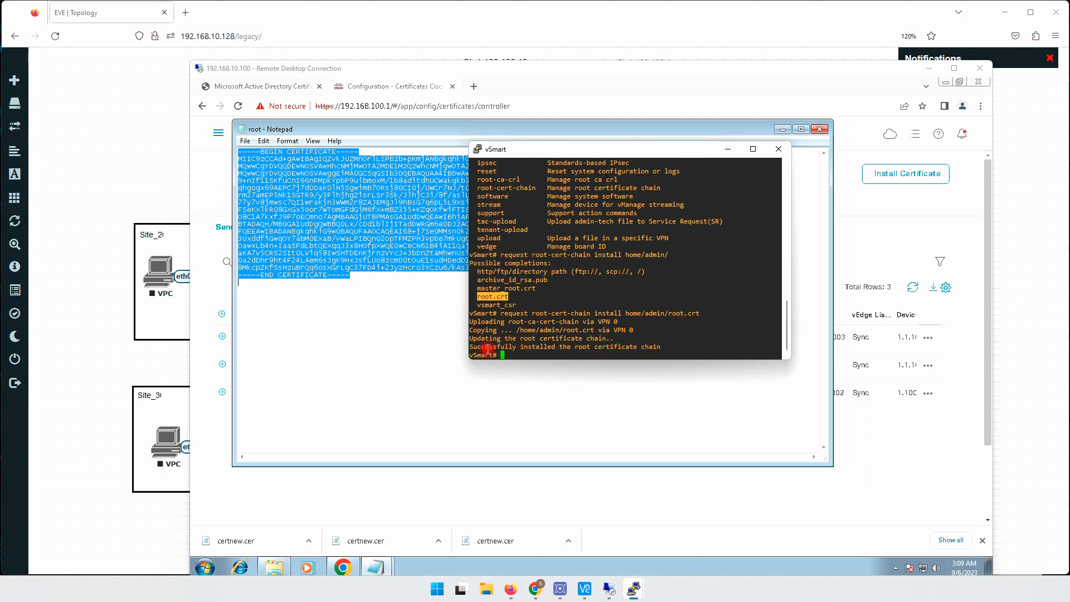
pyautogui.moveTo(486, 348); pyautogui.dragTo(661, 349)
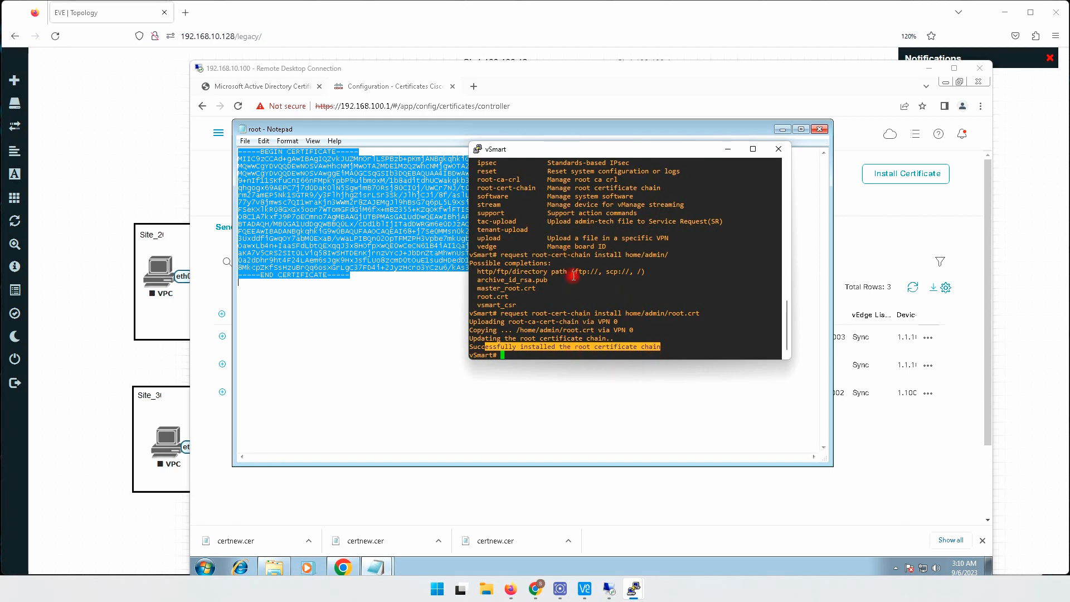
# - Switch to vManage in the 192.168.10.100 remote desktop, generate the CSR for vSmart, copy its full text and close it
pyautogui.click(630, 492)
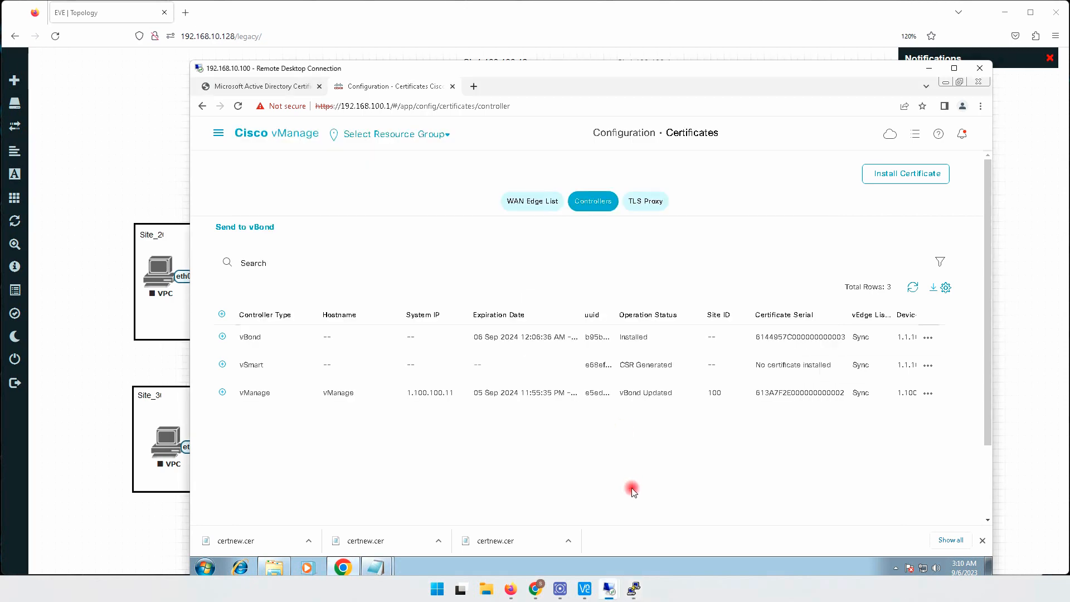
pyautogui.rightClick(927, 363)
pyautogui.click(934, 367)
pyautogui.click(933, 366)
pyautogui.click(927, 365)
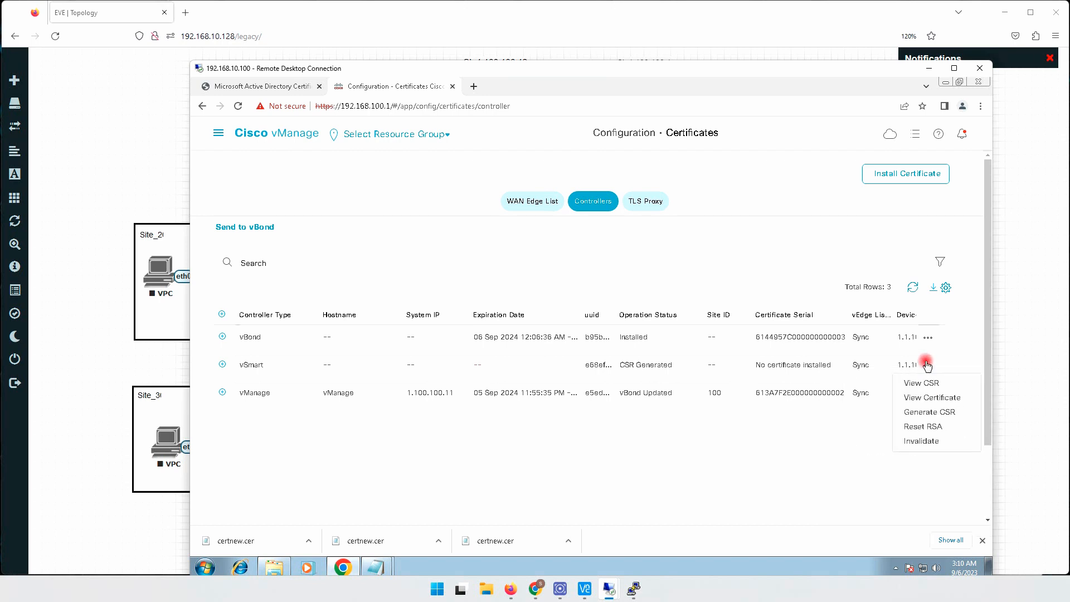
pyautogui.click(935, 414)
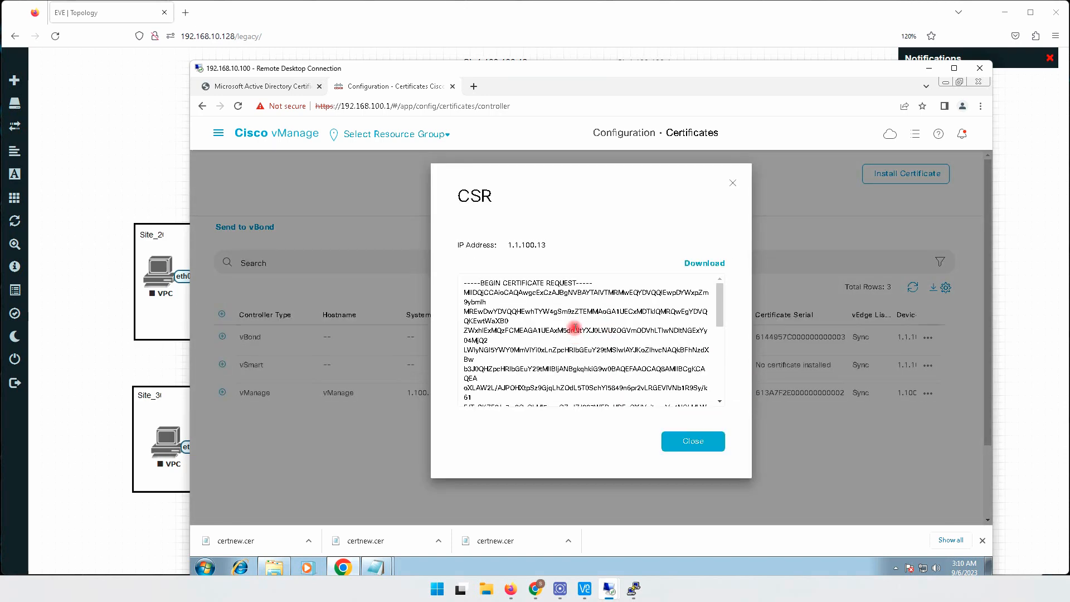
pyautogui.hotkey('ctrl', 'a')
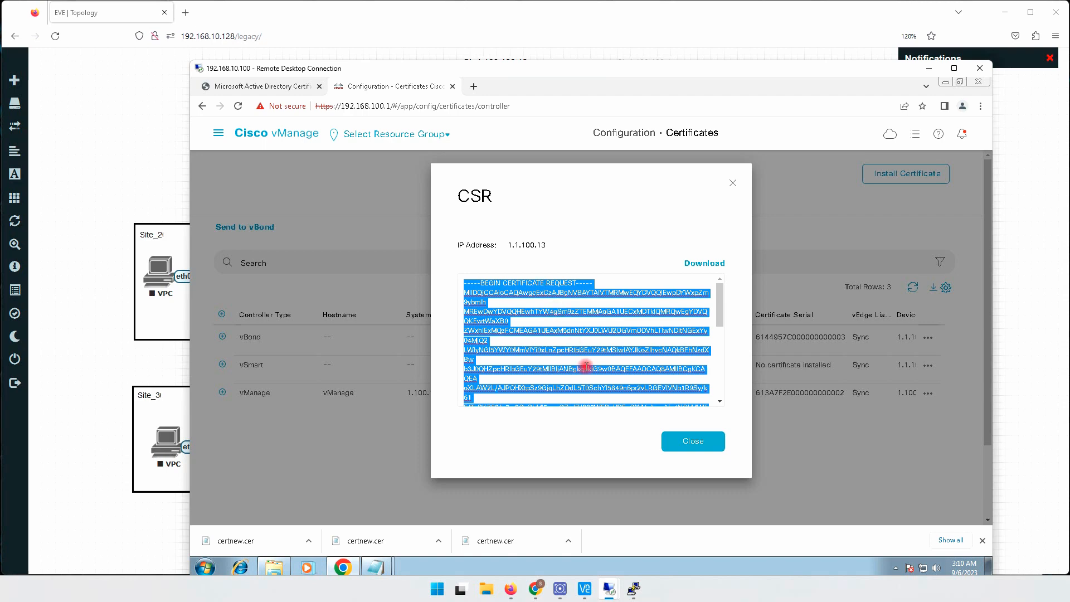
pyautogui.click(694, 441)
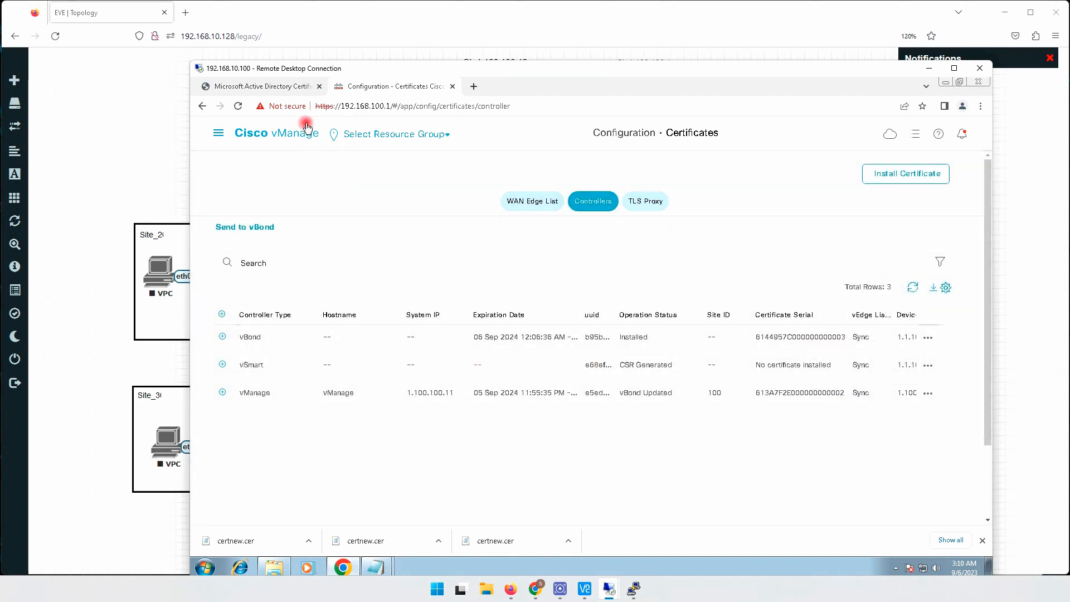
# - Submit the copied vSmart CSR as an advanced certificate request on the 192.168.10.101/certsrv site
pyautogui.click(278, 89)
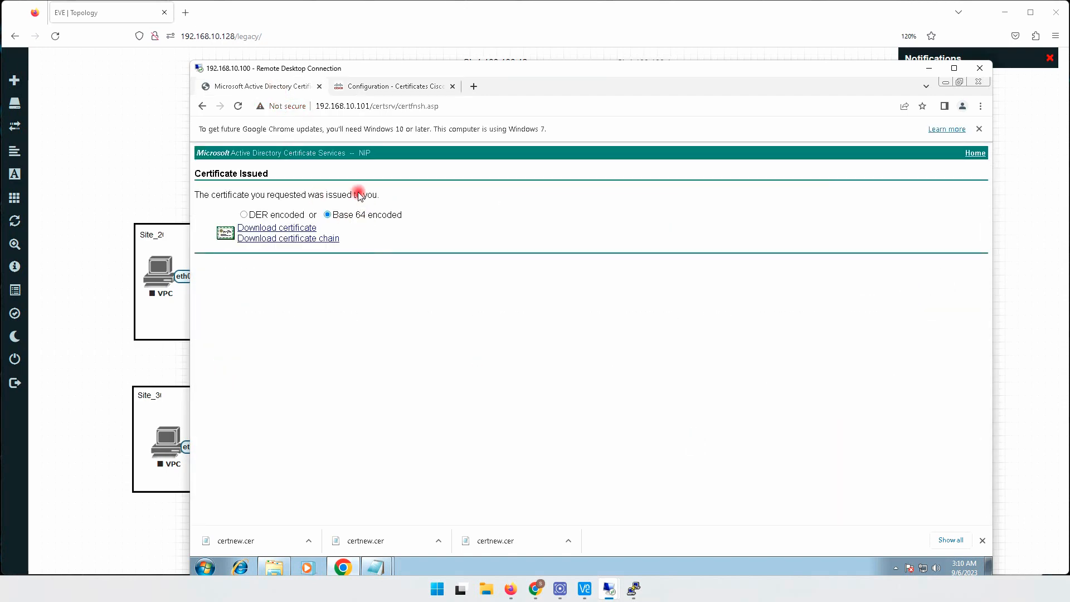
pyautogui.moveTo(395, 107); pyautogui.dragTo(473, 107)
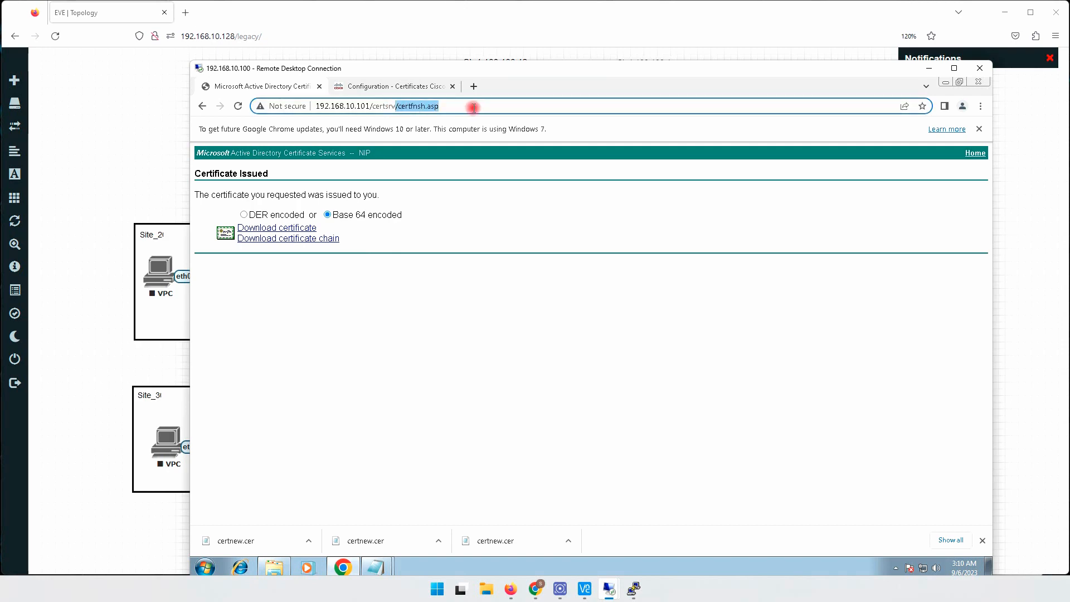
pyautogui.press('BackSpace')
pyautogui.press('Return')
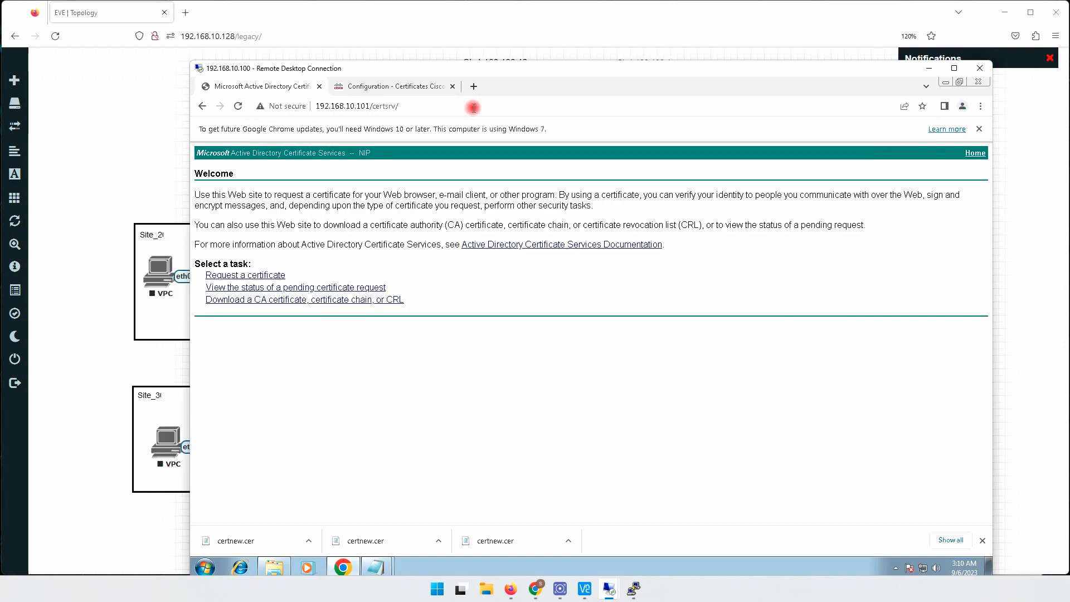
pyautogui.click(258, 275)
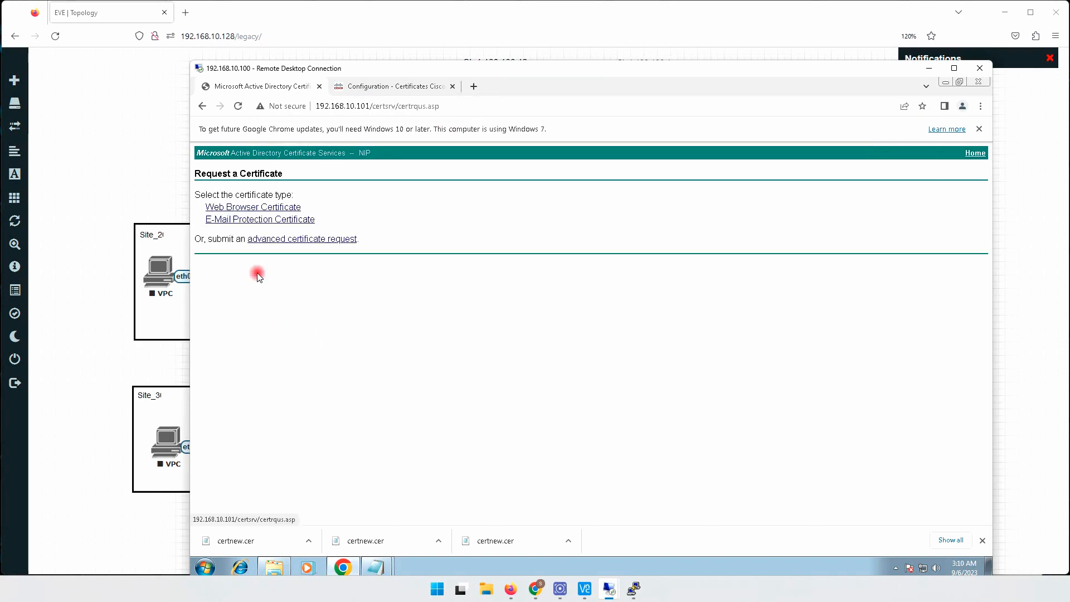
pyautogui.click(277, 239)
pyautogui.rightClick(286, 240)
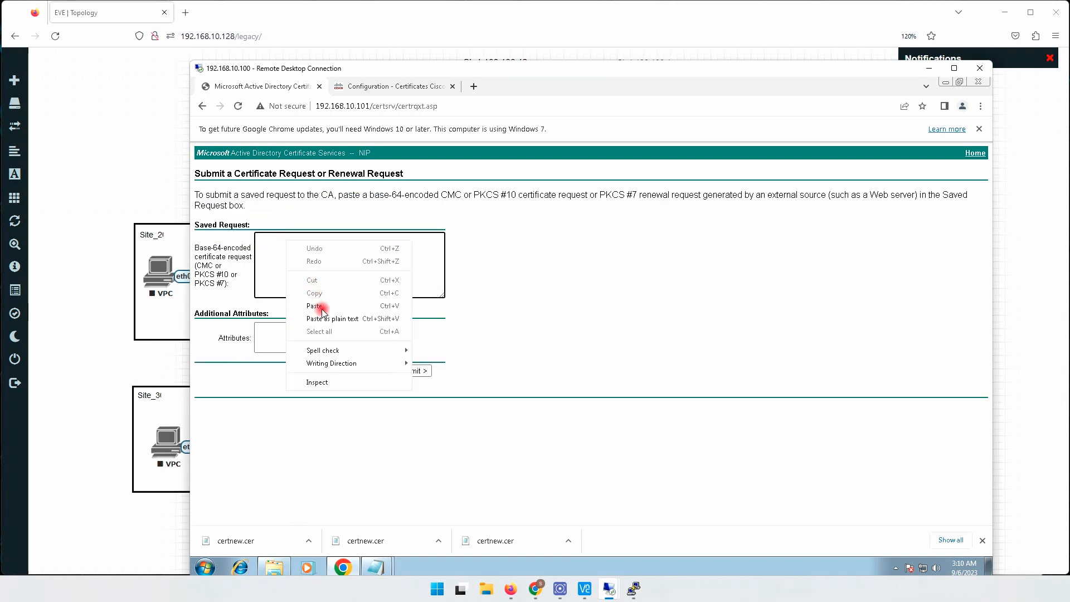
pyautogui.click(317, 308)
pyautogui.click(413, 370)
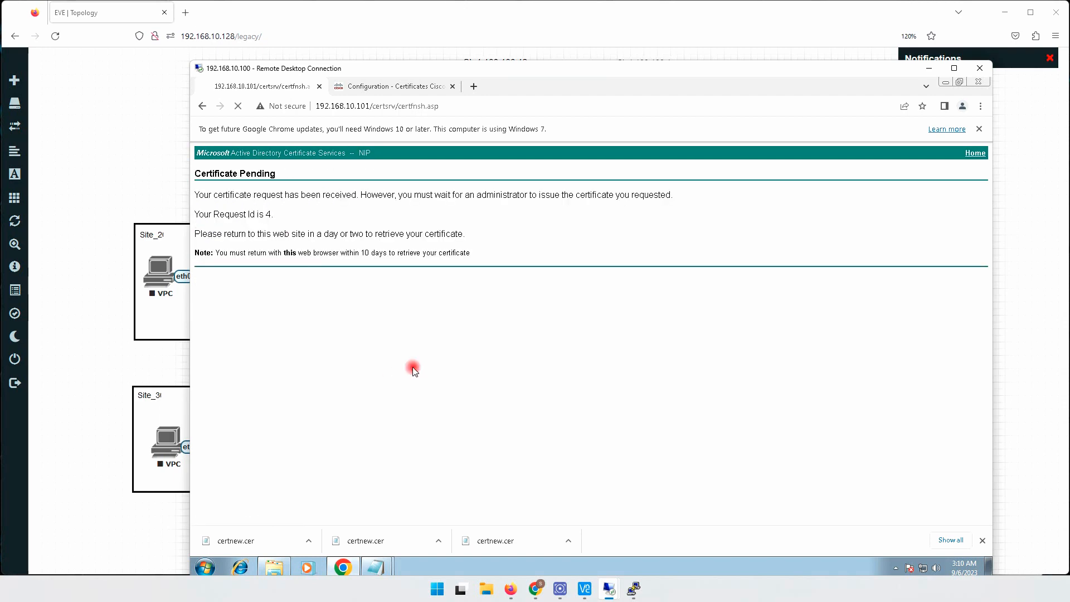
pyautogui.moveTo(249, 214); pyautogui.dragTo(270, 214)
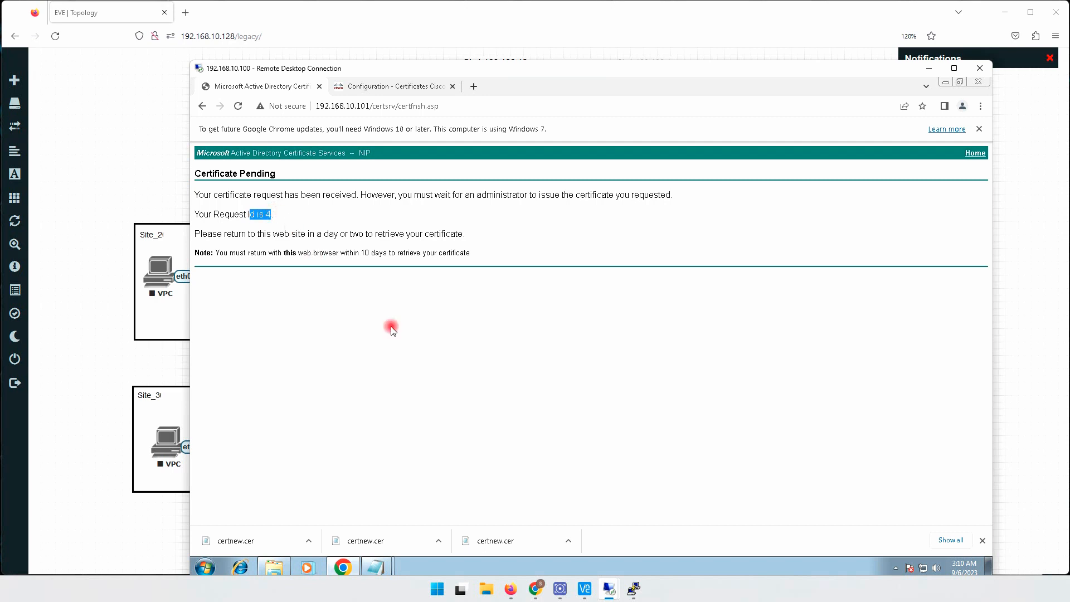
# - Switch to the 192.168.10.101 remote desktop, issue the pending request 4 in the Certification Authority and select it among the issued certificates
pyautogui.moveTo(607, 589)
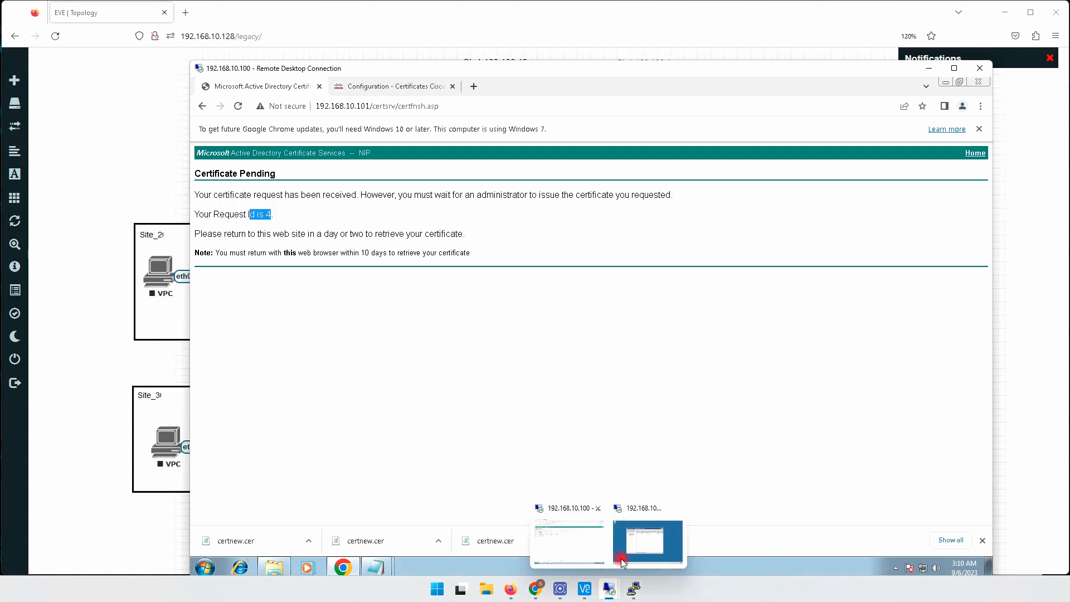
pyautogui.click(640, 543)
pyautogui.click(453, 243)
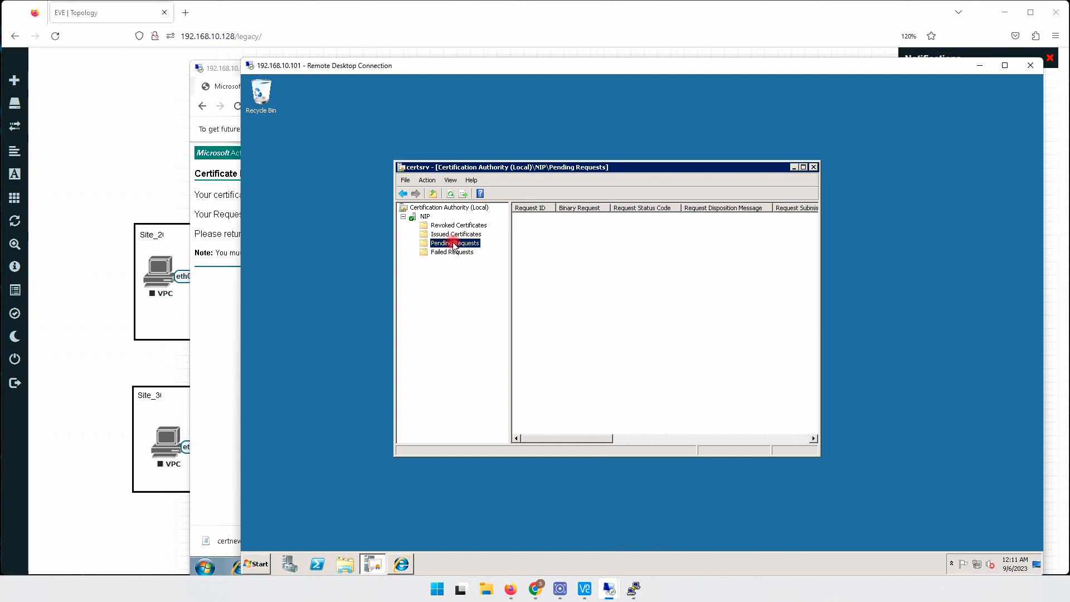
pyautogui.click(519, 218)
pyautogui.rightClick(519, 219)
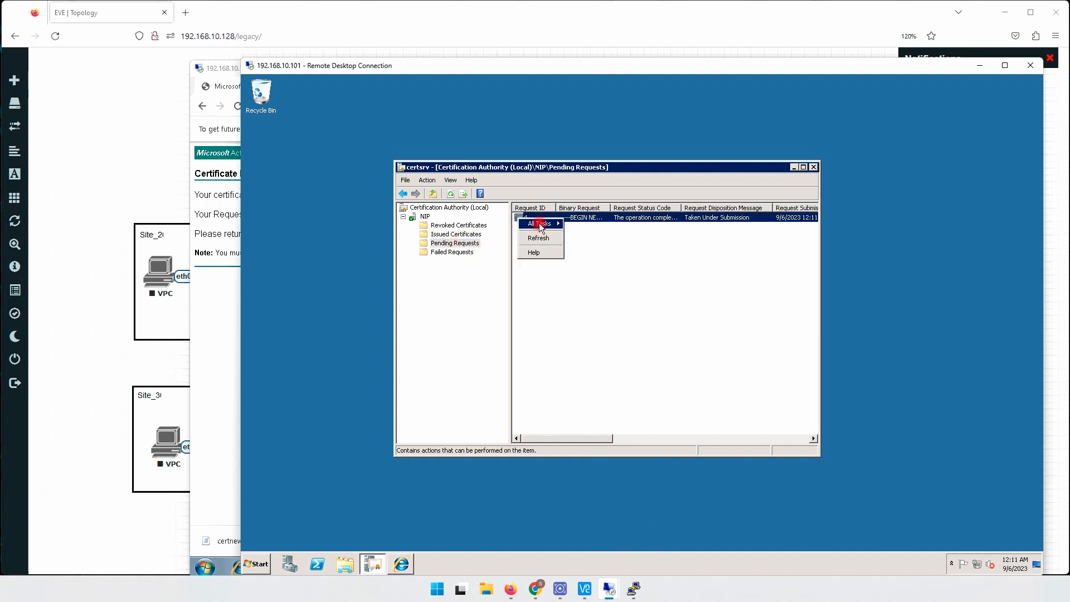
pyautogui.moveTo(557, 223)
pyautogui.click(587, 246)
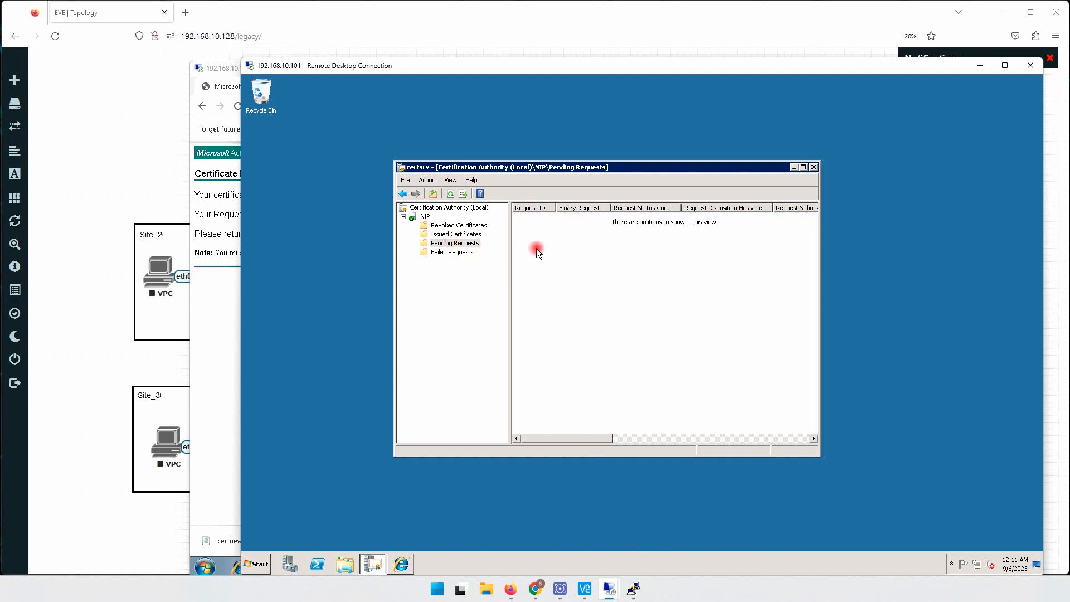
pyautogui.click(456, 234)
pyautogui.click(526, 235)
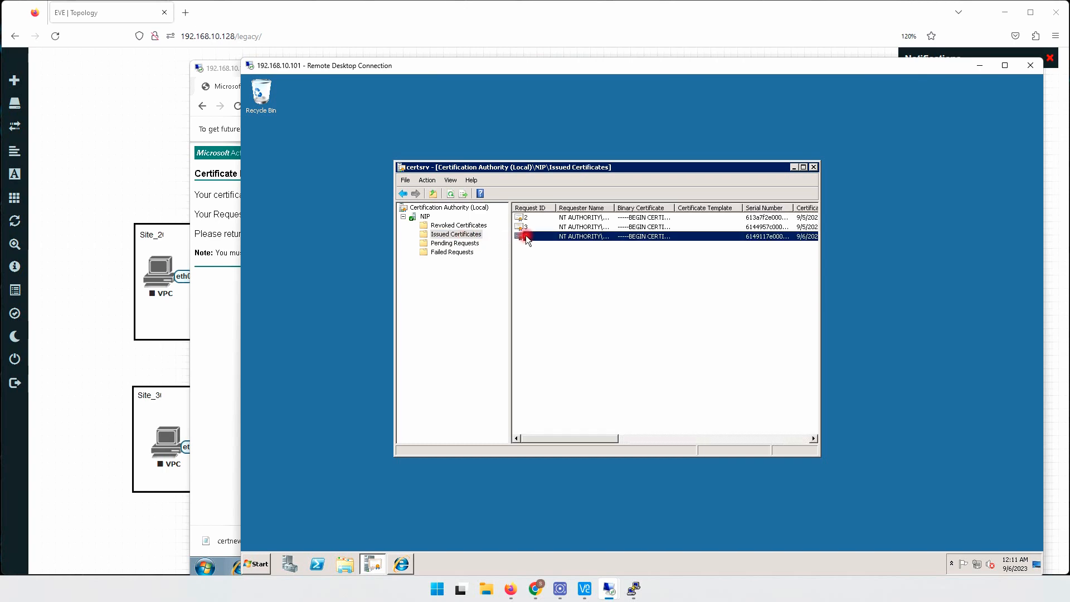
# - Return to the 192.168.10.100 remote desktop and download the issued saved-request certificate from 192.168.10.101/certsrv as Base 64 encoded
pyautogui.click(213, 301)
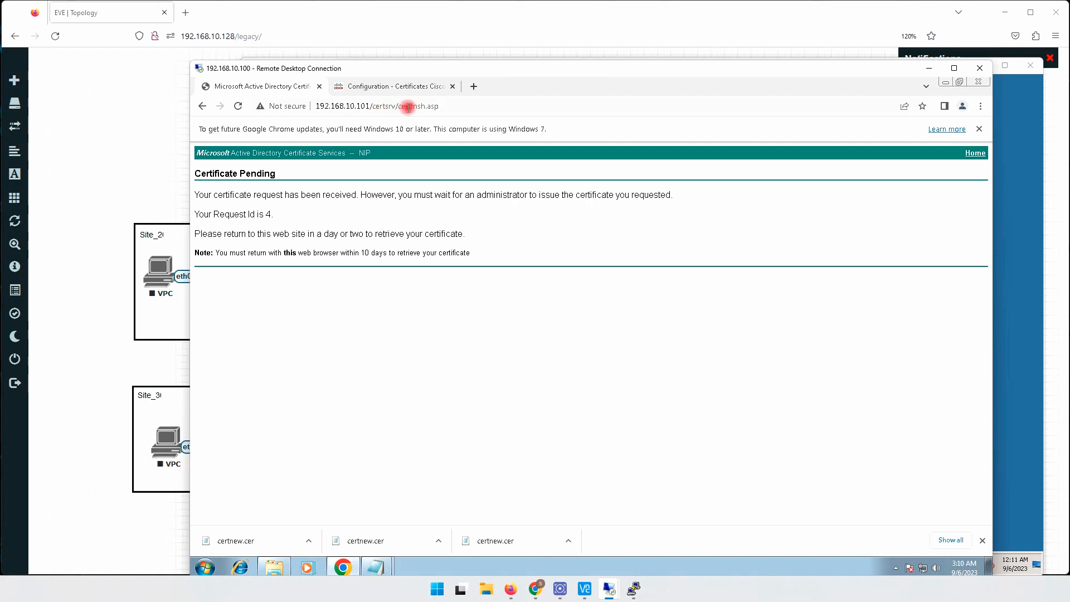
pyautogui.moveTo(396, 106); pyautogui.dragTo(493, 108)
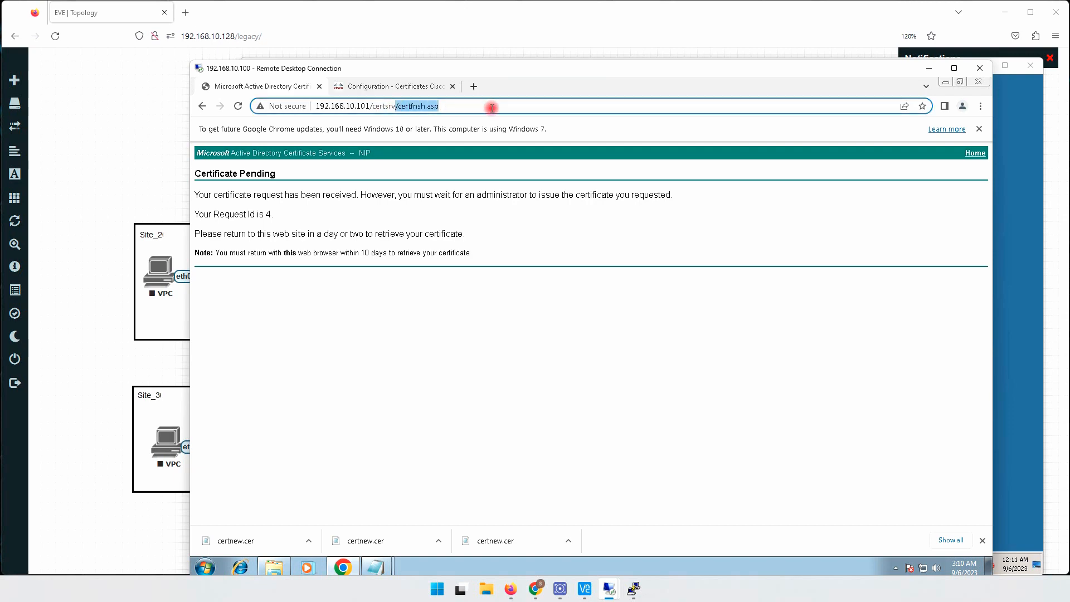
pyautogui.press('BackSpace')
pyautogui.press('Return')
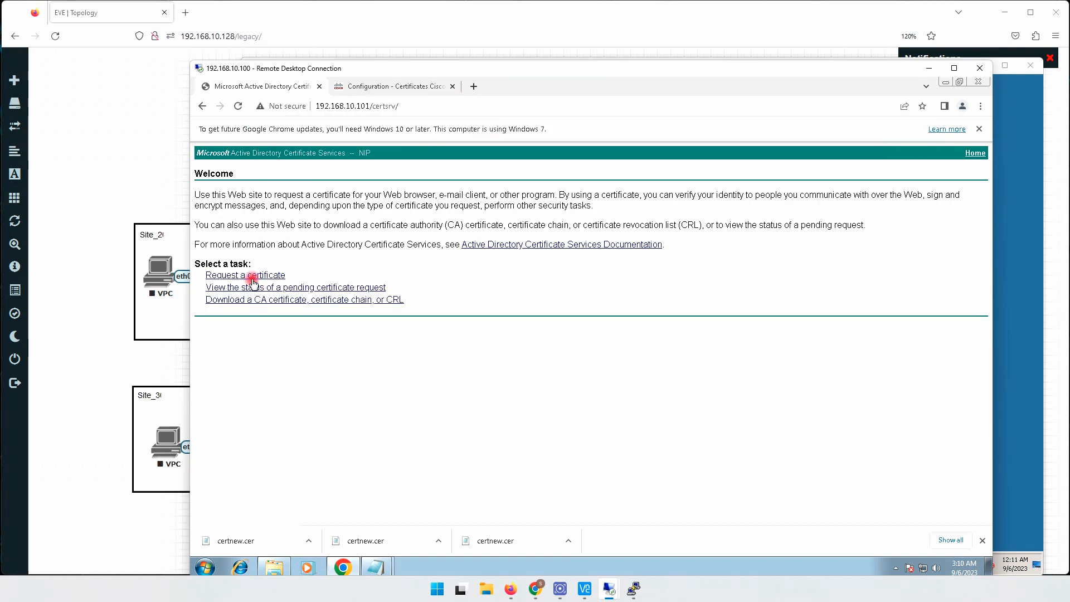
pyautogui.click(243, 286)
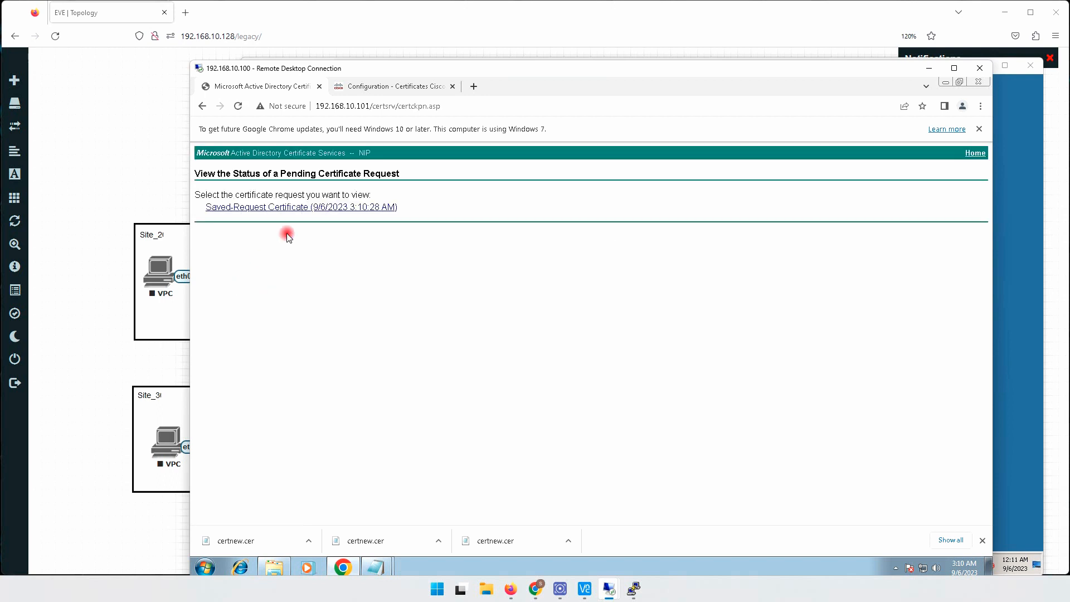
pyautogui.click(341, 207)
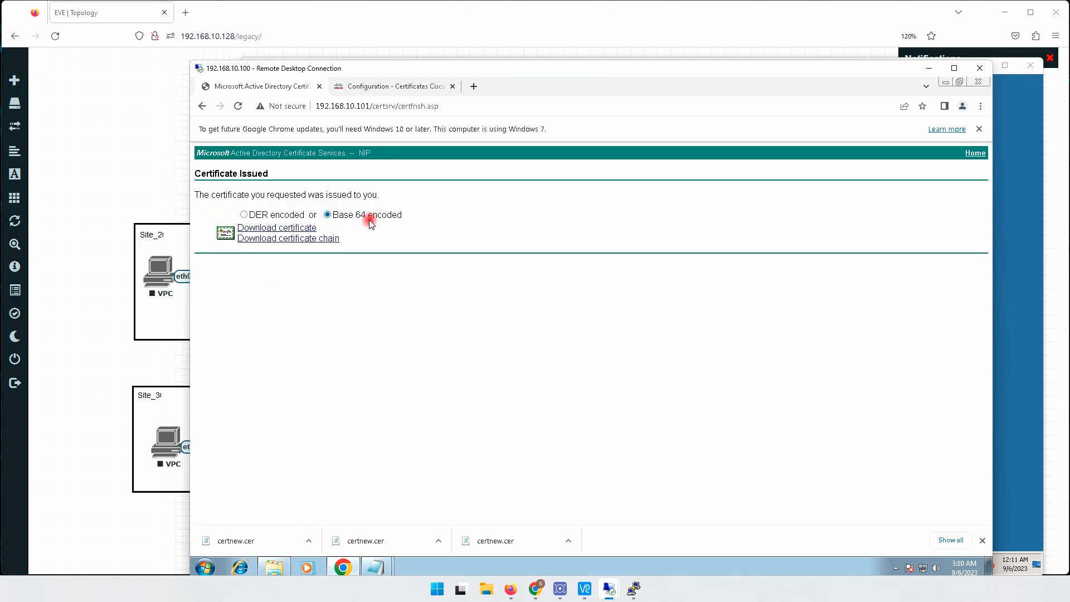
pyautogui.click(299, 228)
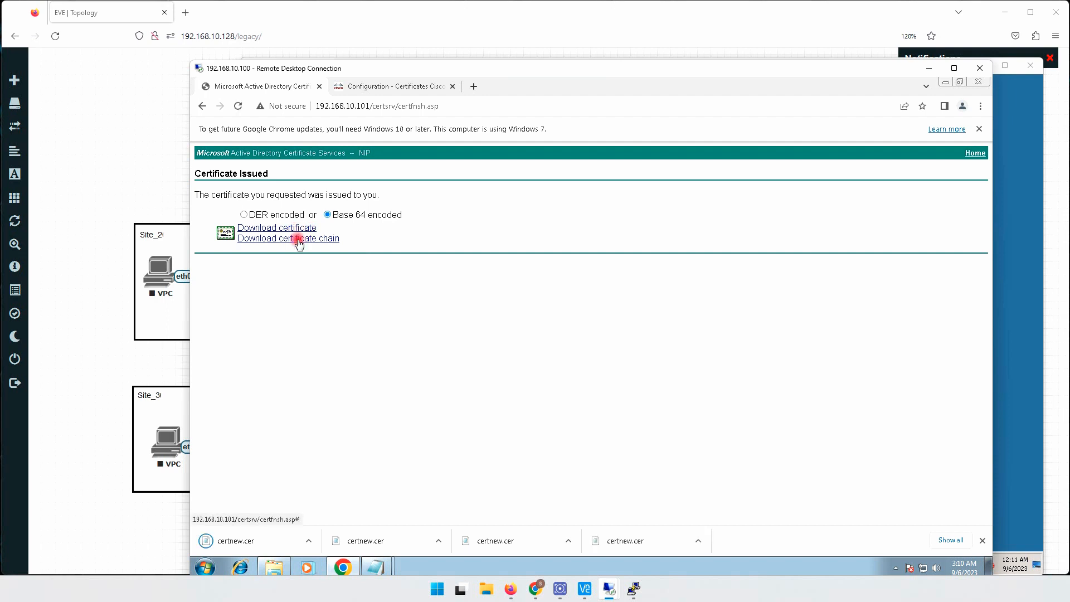
# - Rename the downloaded certnew file in the Downloads folder as vSmart
pyautogui.click(274, 567)
pyautogui.click(392, 262)
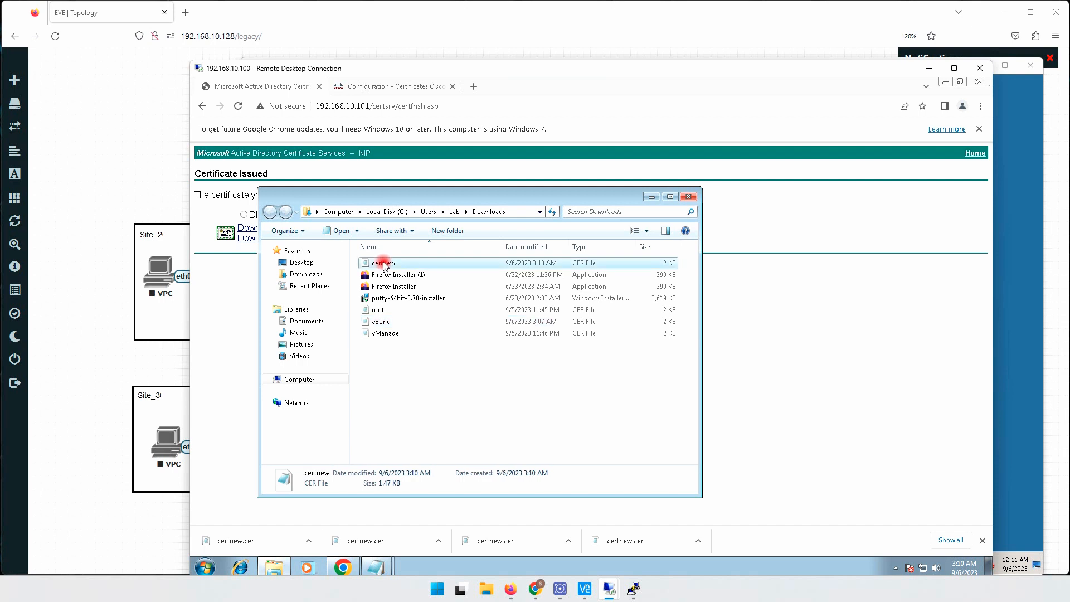
pyautogui.press('F2')
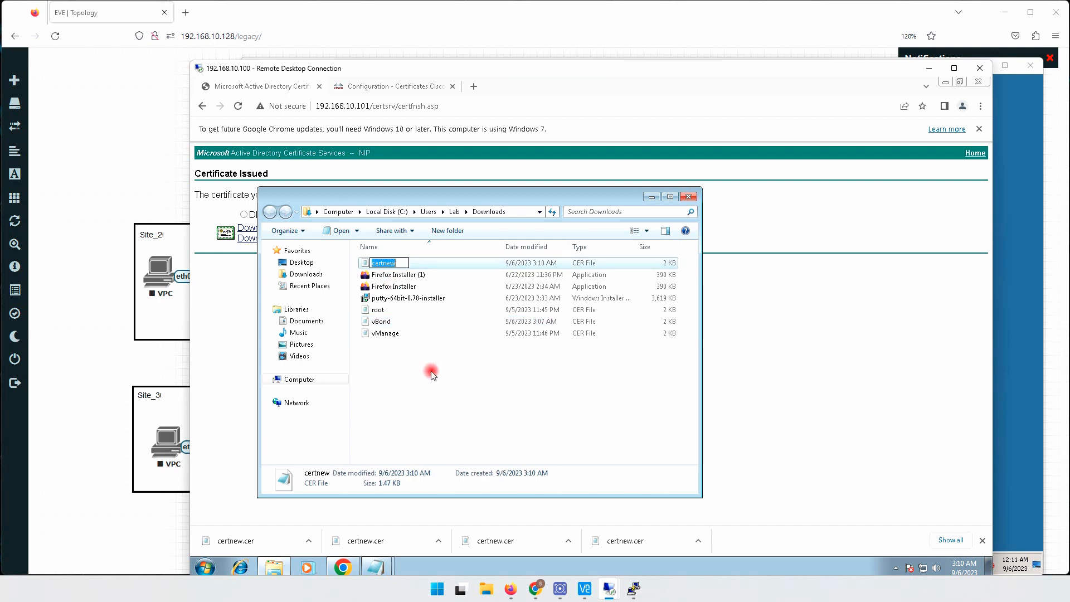
pyautogui.write('vSmart')
pyautogui.press('Return')
pyautogui.press('Return')
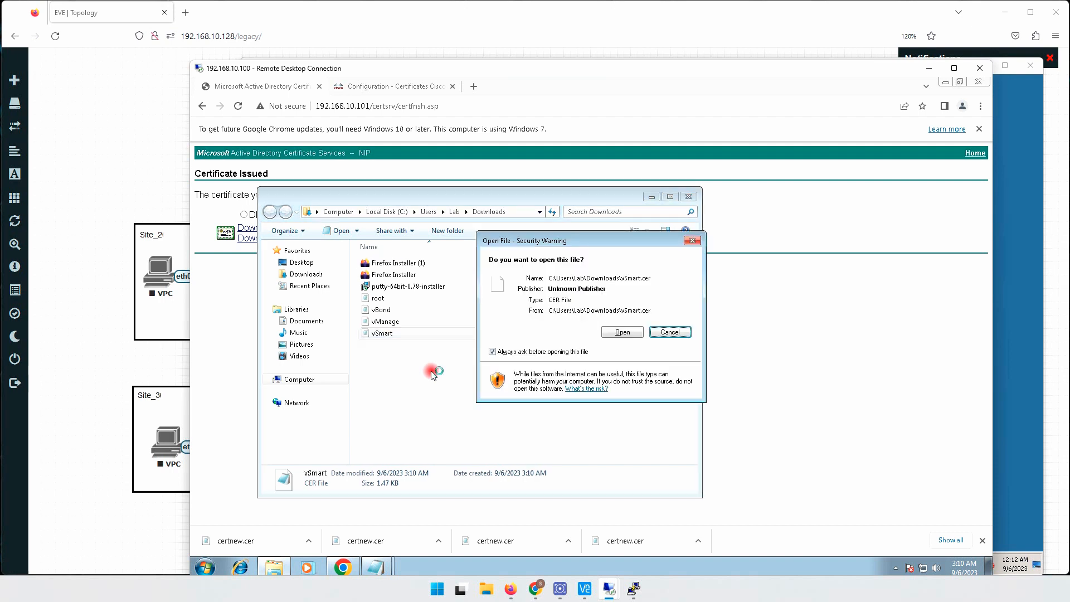
# - Open the vSmart certificate file in Notepad, accepting the security warning, and copy its full text
pyautogui.click(622, 332)
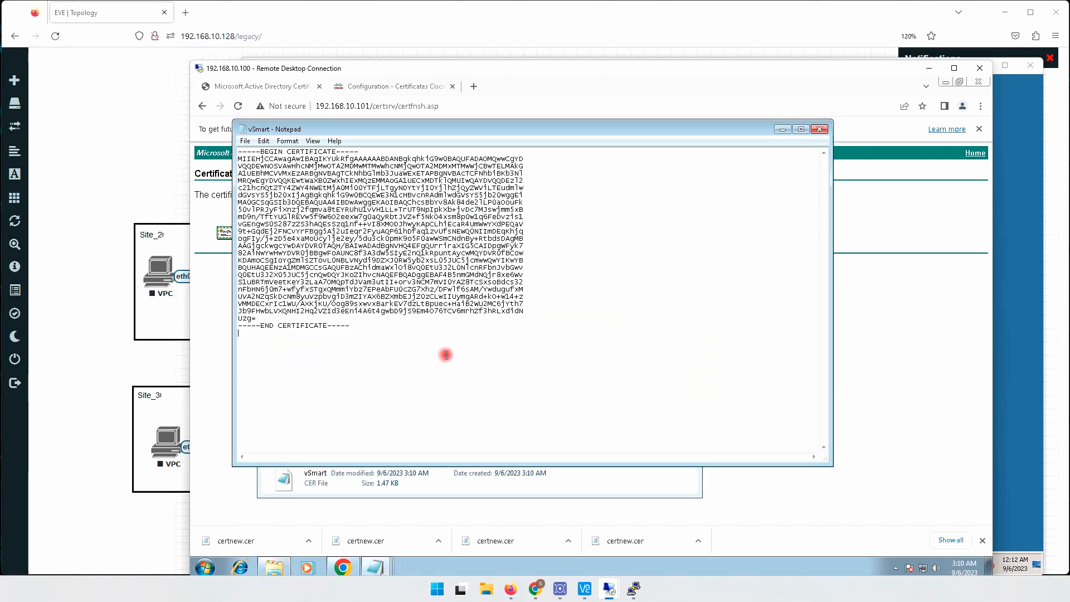
pyautogui.hotkey('ctrl', 'a')
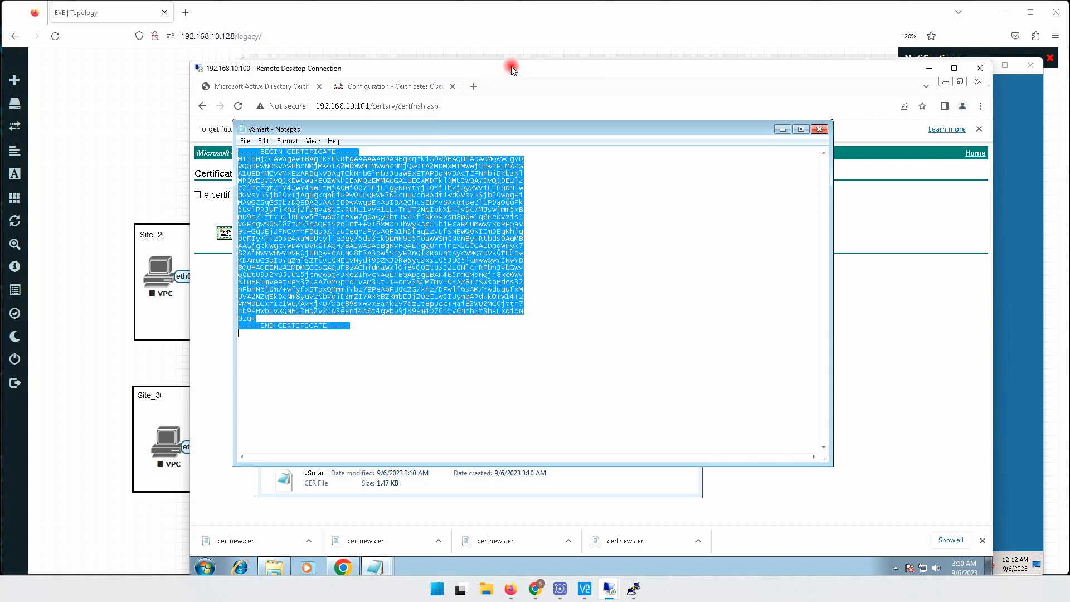
# - Return to vManage's controller certificates and install the vSmart certificate by pasting the copied certificate text
pyautogui.click(926, 215)
pyautogui.click(397, 87)
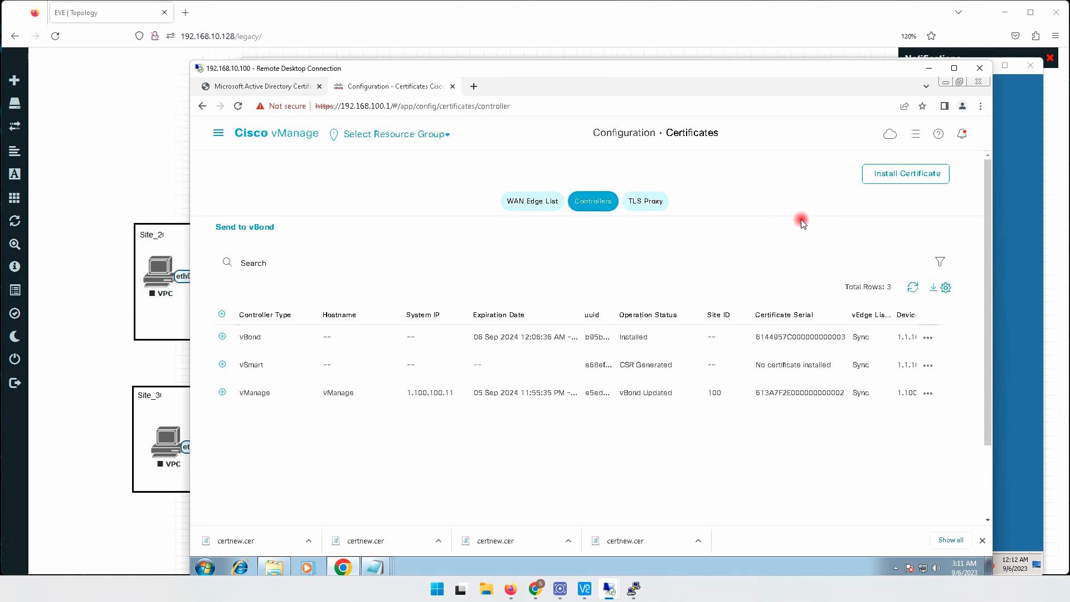
pyautogui.click(897, 175)
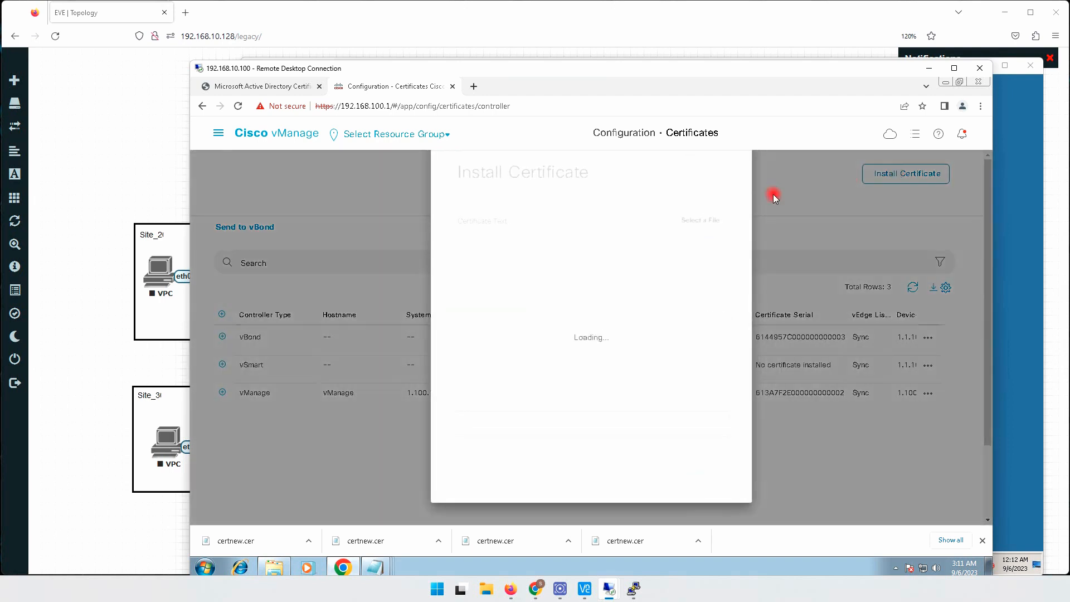
pyautogui.rightClick(560, 277)
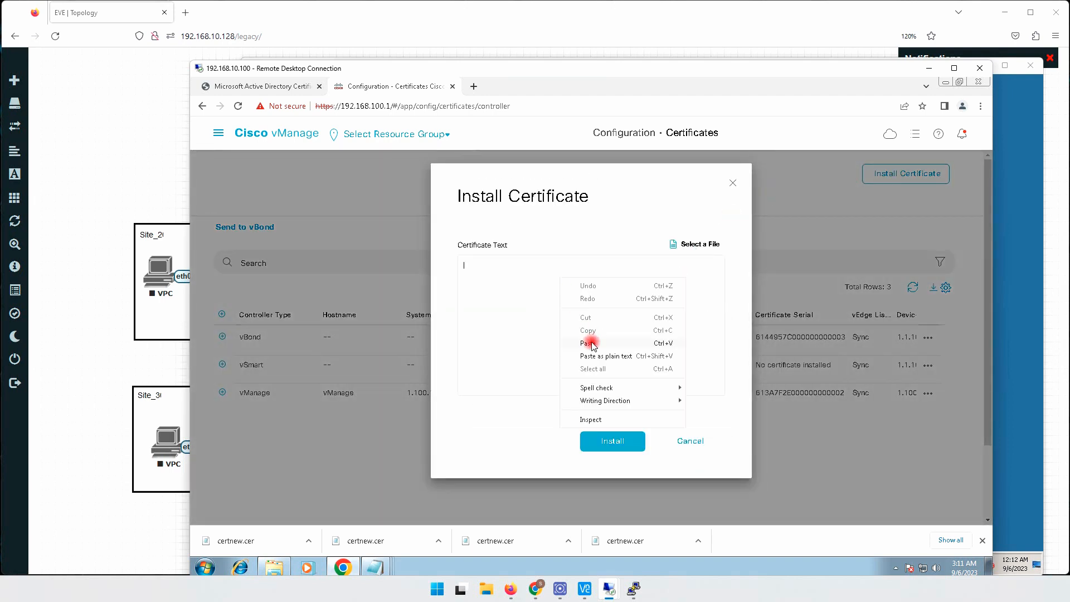
pyautogui.click(588, 343)
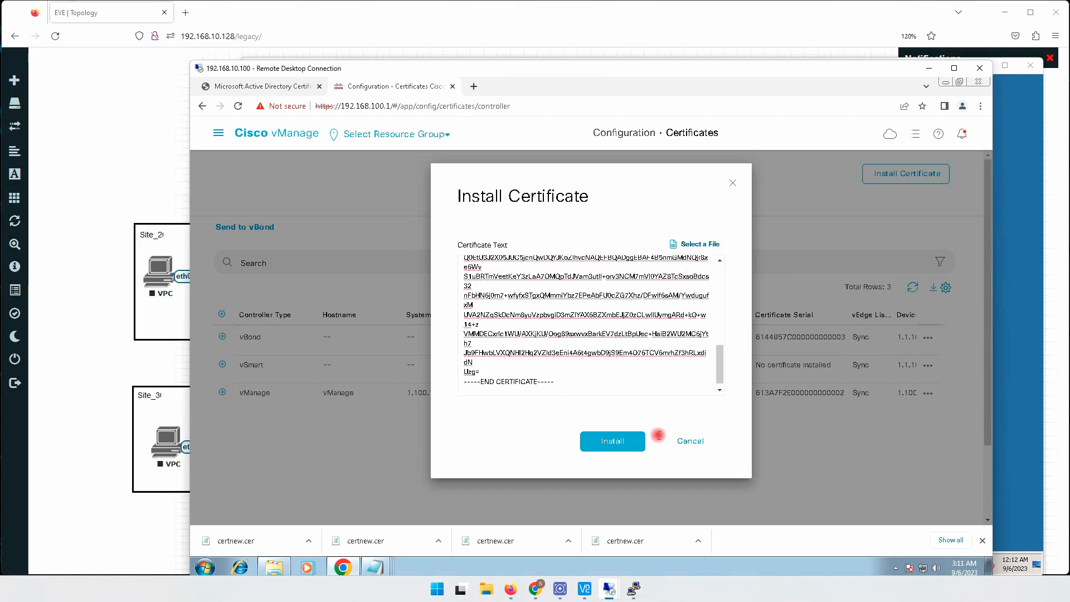
pyautogui.click(613, 443)
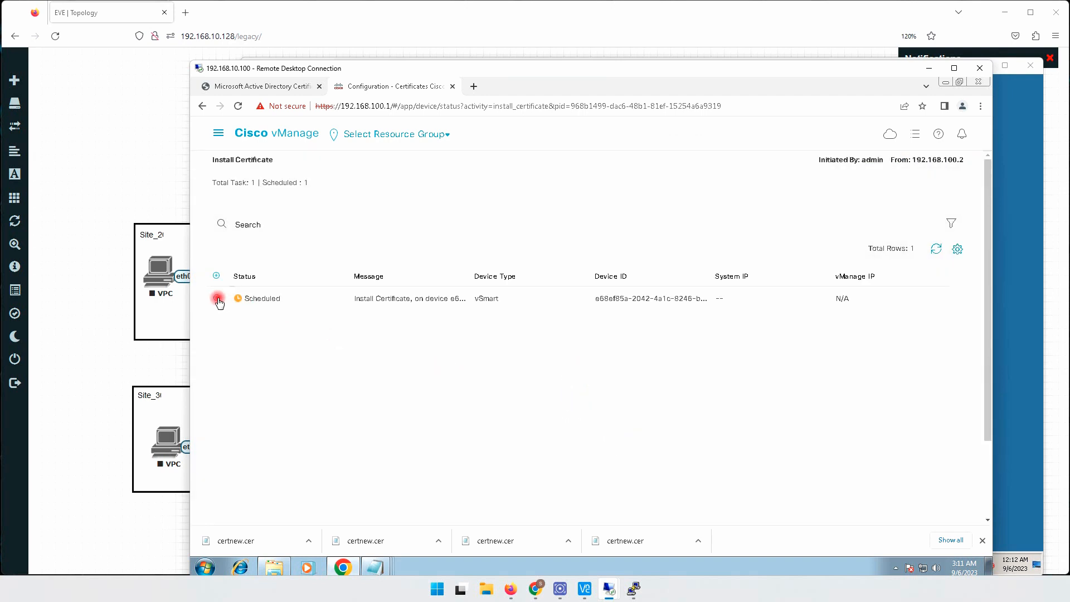
# - Examine the vSmart certificate installation log, and check the vSmart certificate serial in the Controllers list under Certificates
pyautogui.click(216, 298)
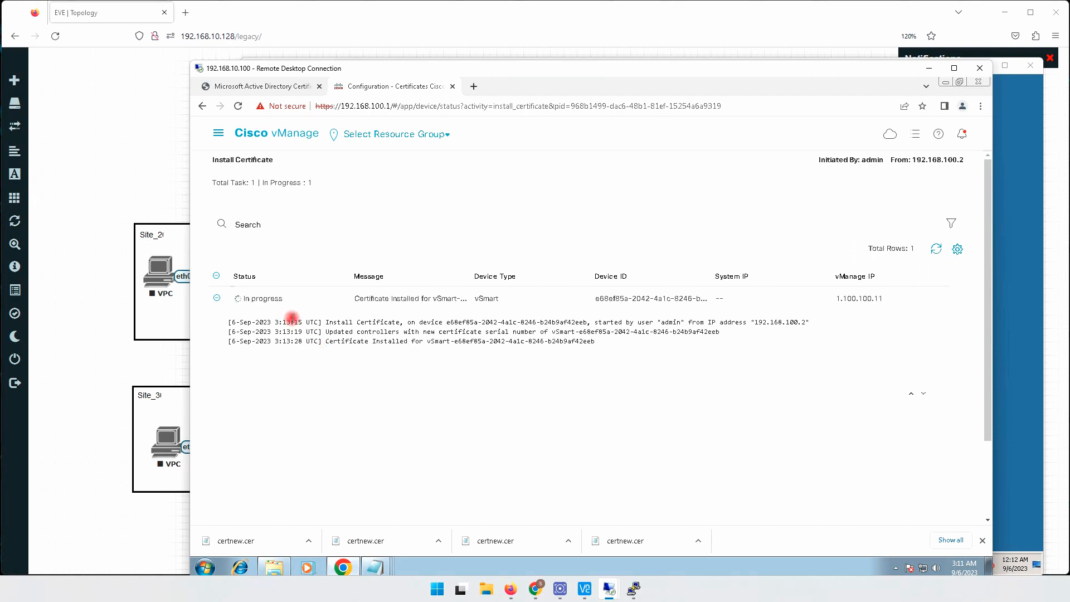
pyautogui.moveTo(243, 298); pyautogui.dragTo(284, 298)
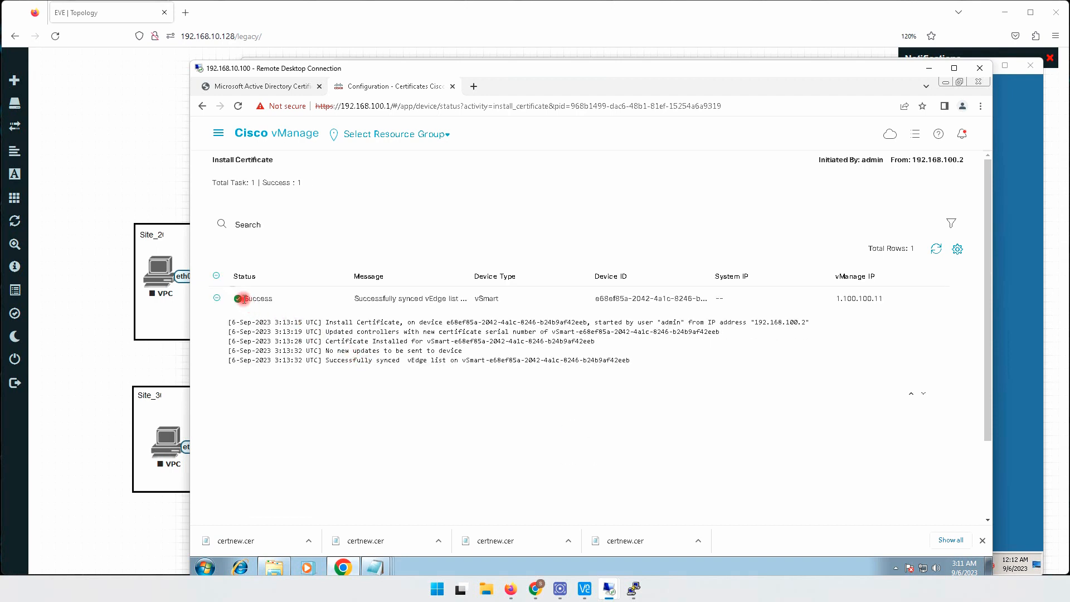
pyautogui.moveTo(244, 299); pyautogui.dragTo(286, 301)
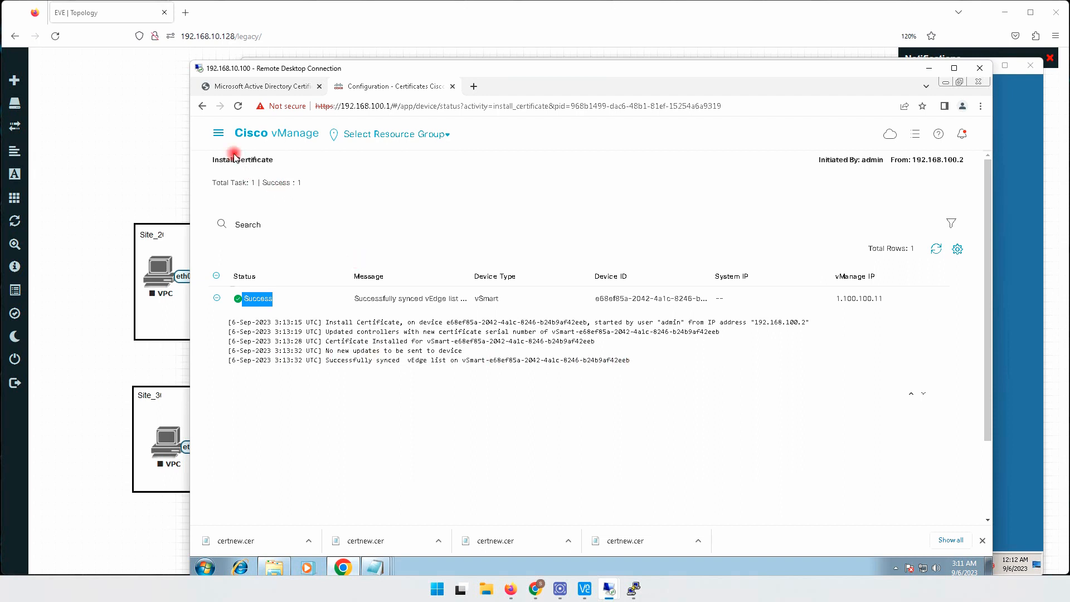
pyautogui.click(218, 133)
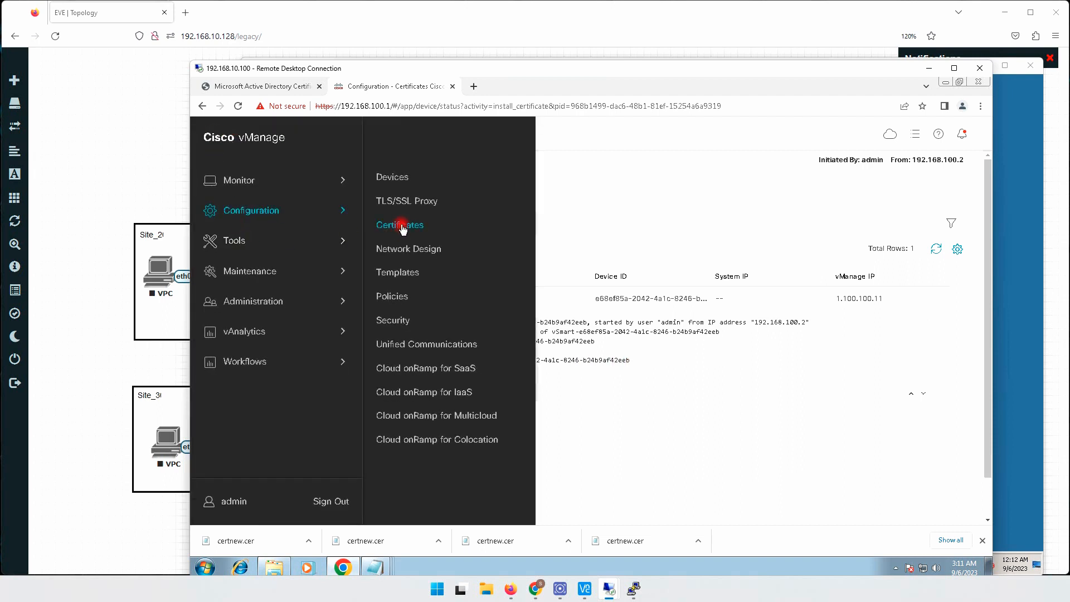
pyautogui.click(402, 225)
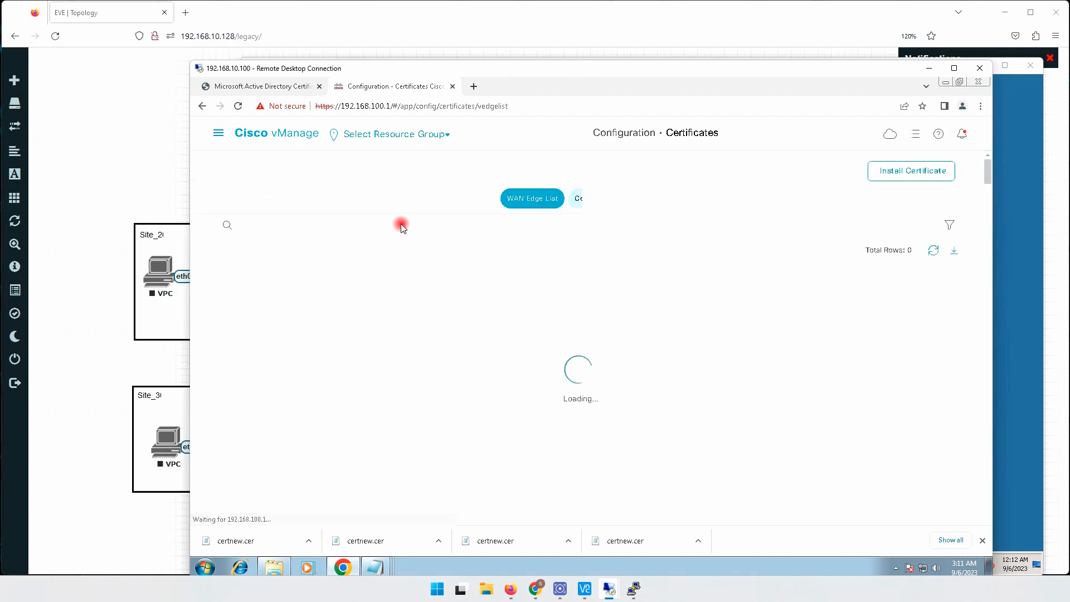
pyautogui.click(593, 201)
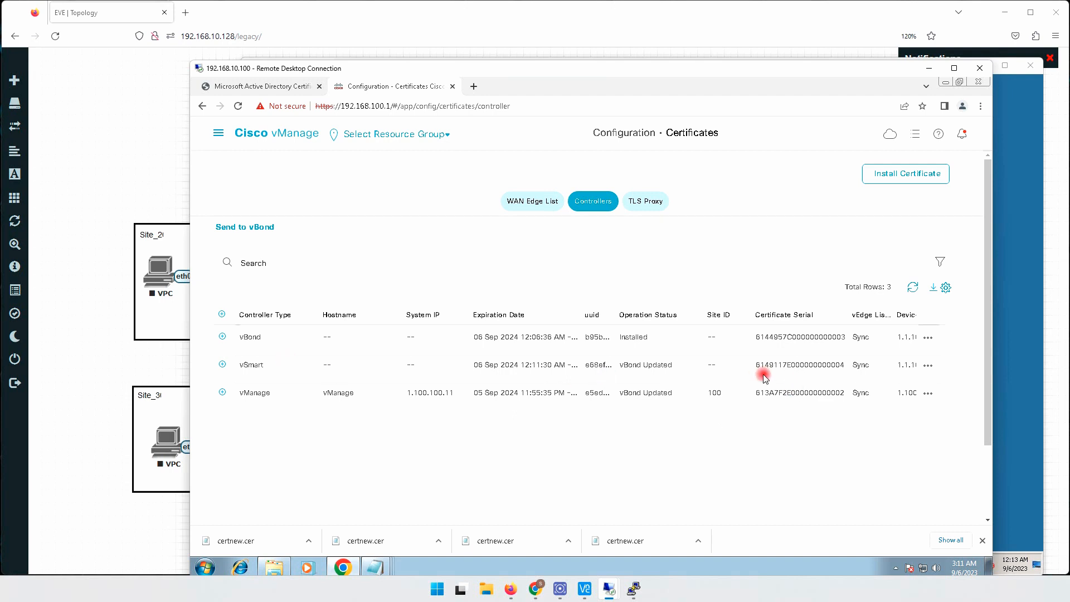
pyautogui.moveTo(756, 365); pyautogui.dragTo(846, 369)
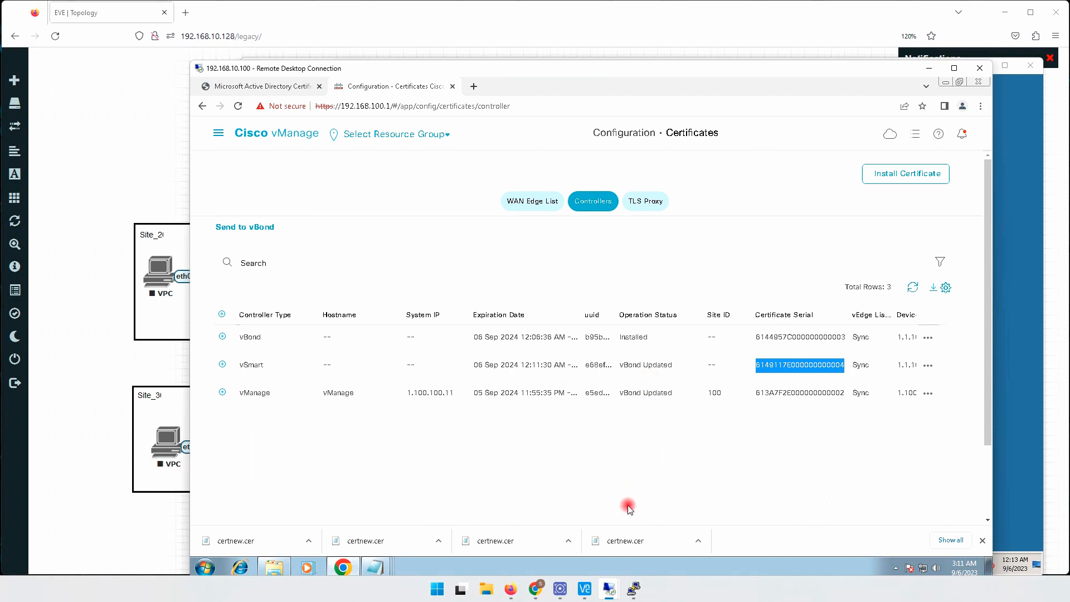
# - Switch to the vManager console session and log in as admin with the account password
pyautogui.click(84, 357)
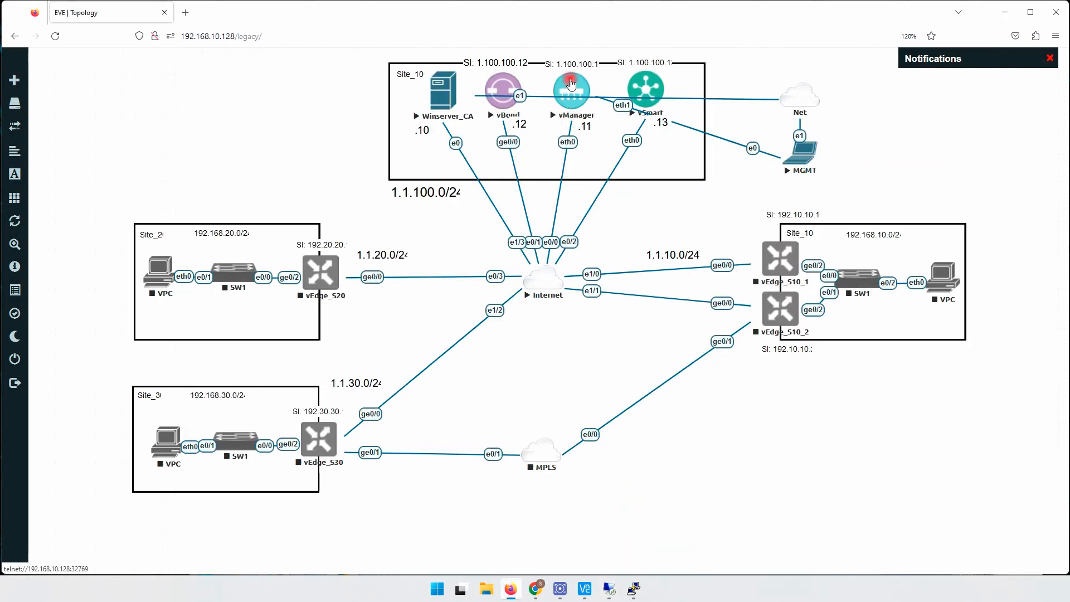
pyautogui.moveTo(632, 588)
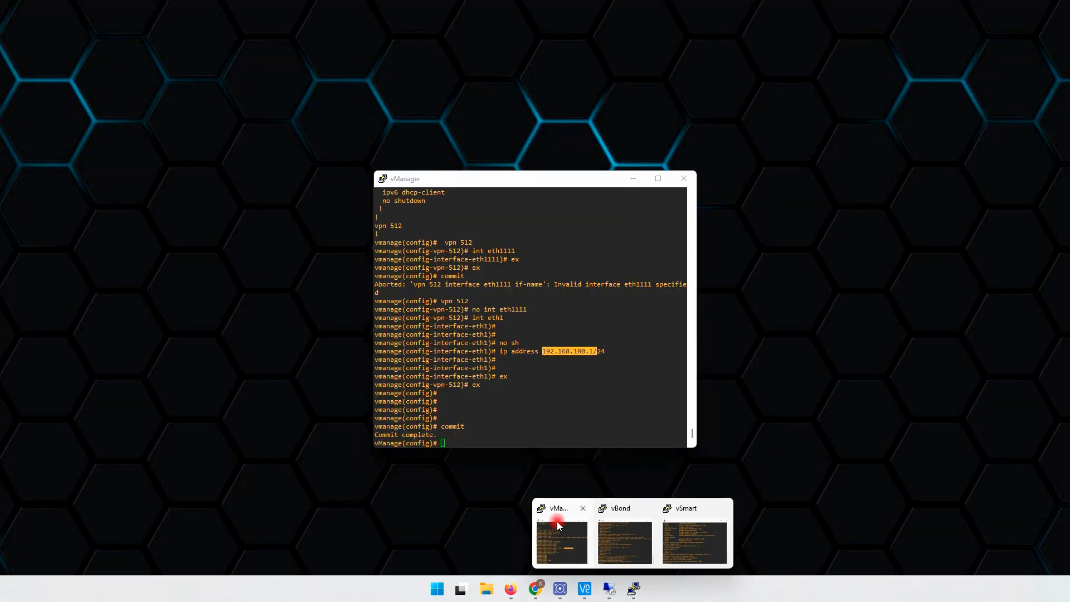
pyautogui.click(564, 530)
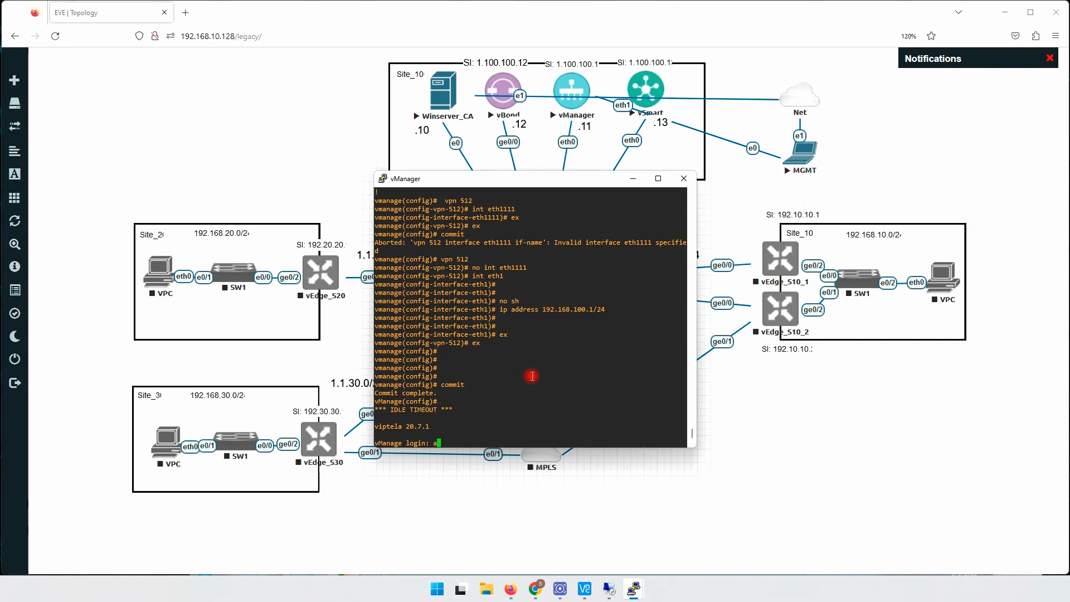
pyautogui.press('Return')
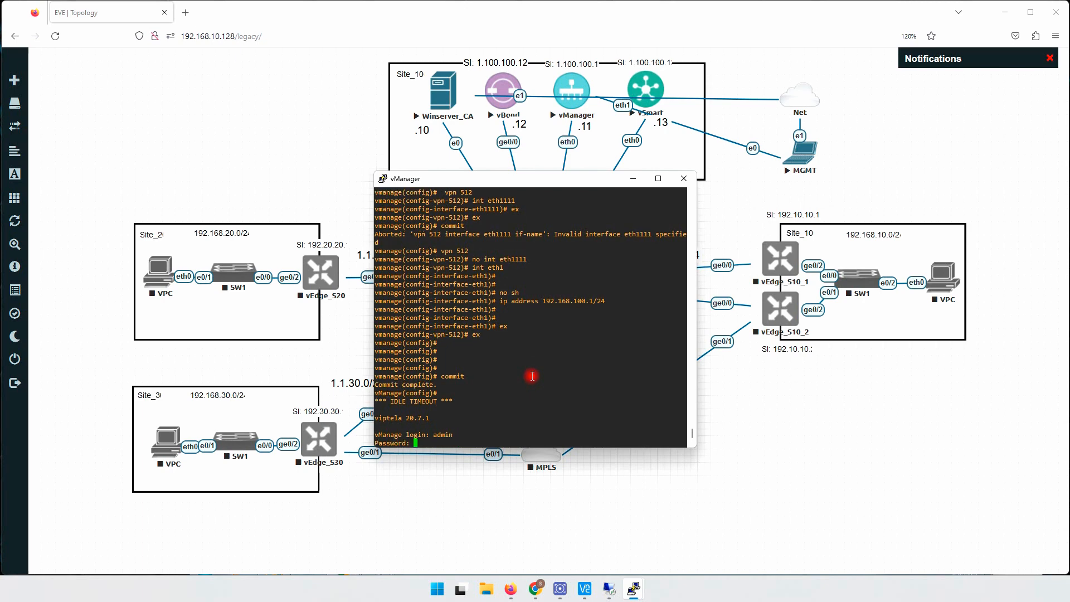
pyautogui.press('Return')
# - Enter configuration mode on vManage and enable tunnel-interface on eth0 in vpn 0
pyautogui.press('Return')
pyautogui.press('Return')
pyautogui.press('Return')
pyautogui.press('Return')
pyautogui.press('Return')
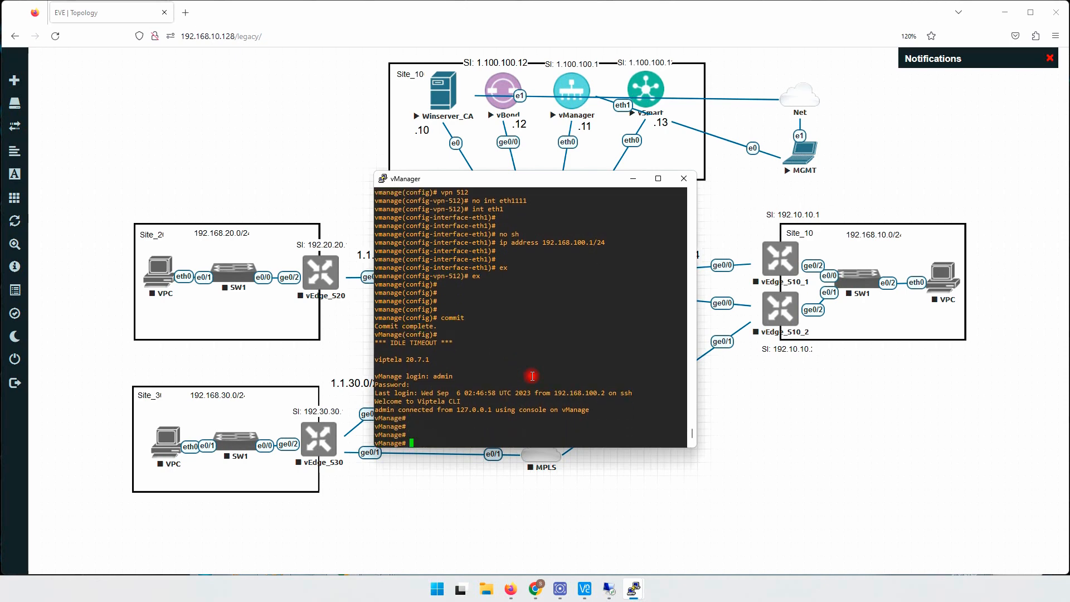
pyautogui.write('conf t')
pyautogui.press('Return')
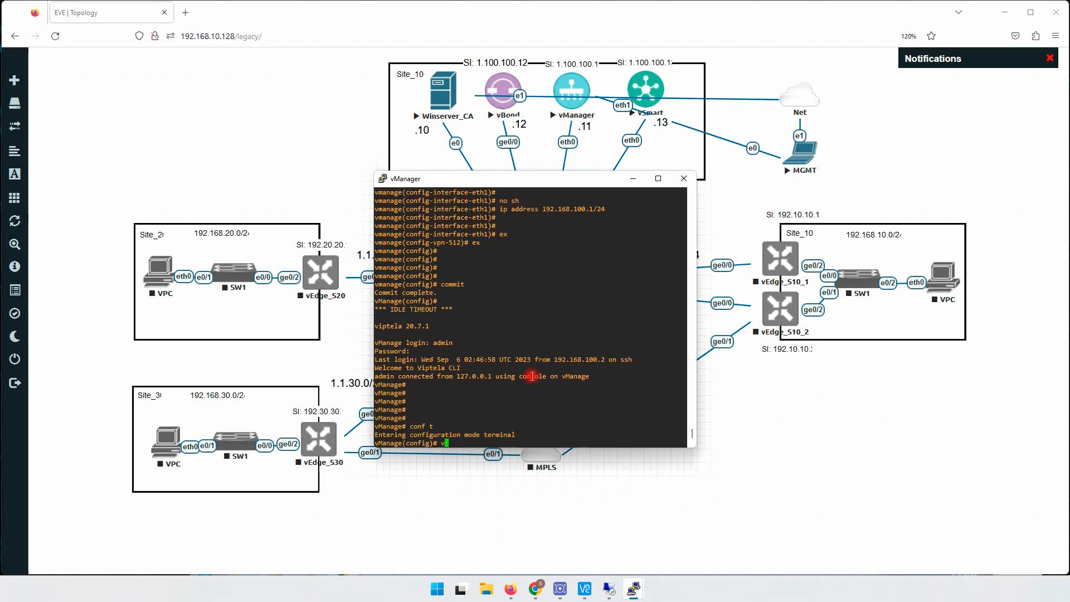
pyautogui.write('vpn 0')
pyautogui.press('Return')
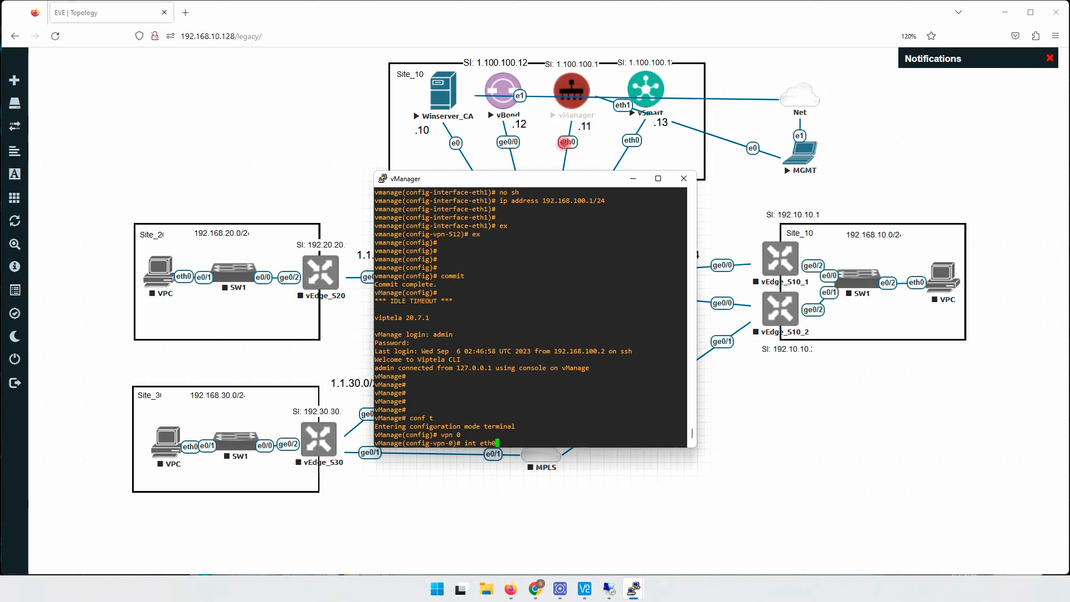
pyautogui.press('Return')
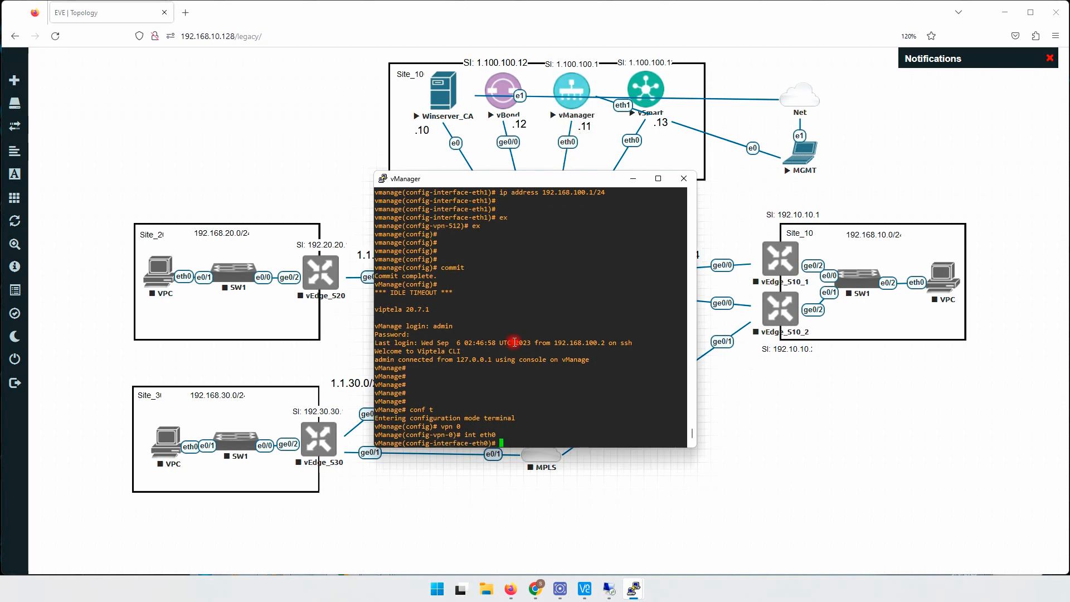
pyautogui.write('tu')
pyautogui.press('Tab')
pyautogui.press('Return')
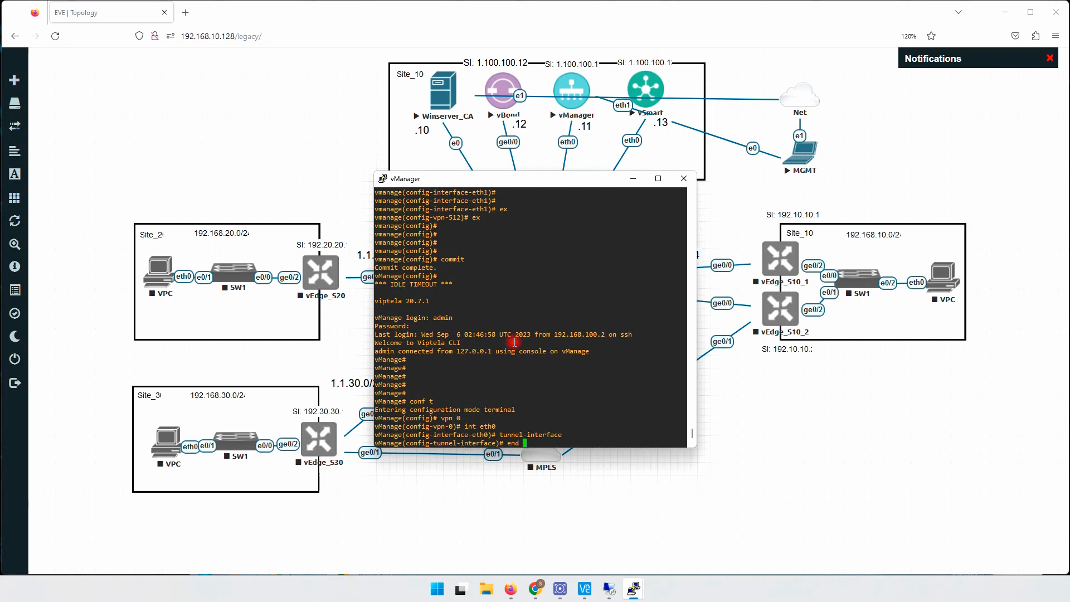
# - Try to complete an enc command for the tunnel interface, and list the commands available there
pyautogui.write('c')
pyautogui.press('Tab')
pyautogui.press('Tab')
pyautogui.press('Tab')
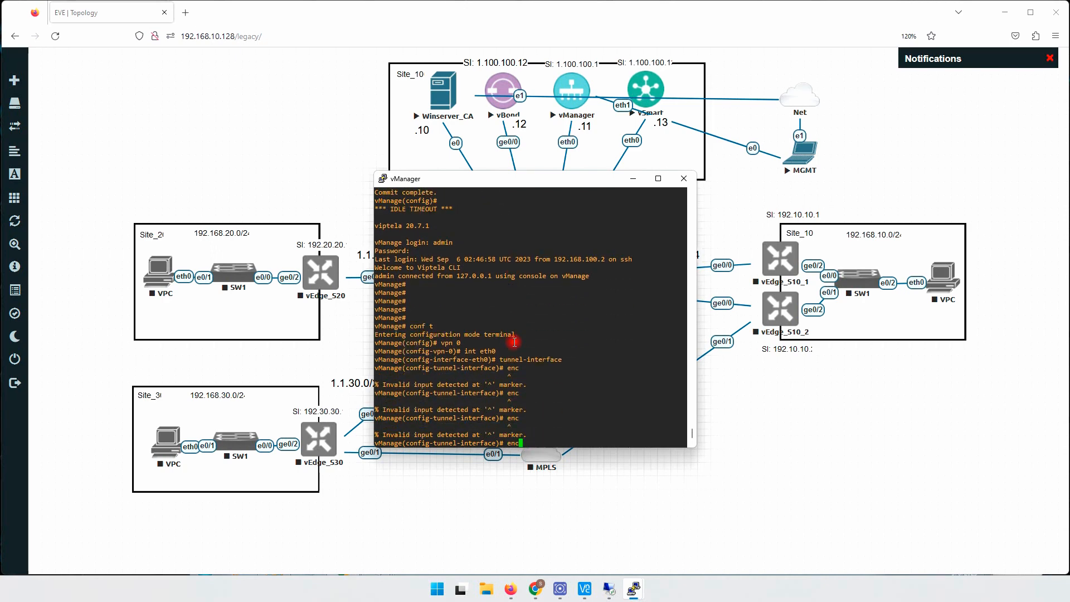
pyautogui.write('?')
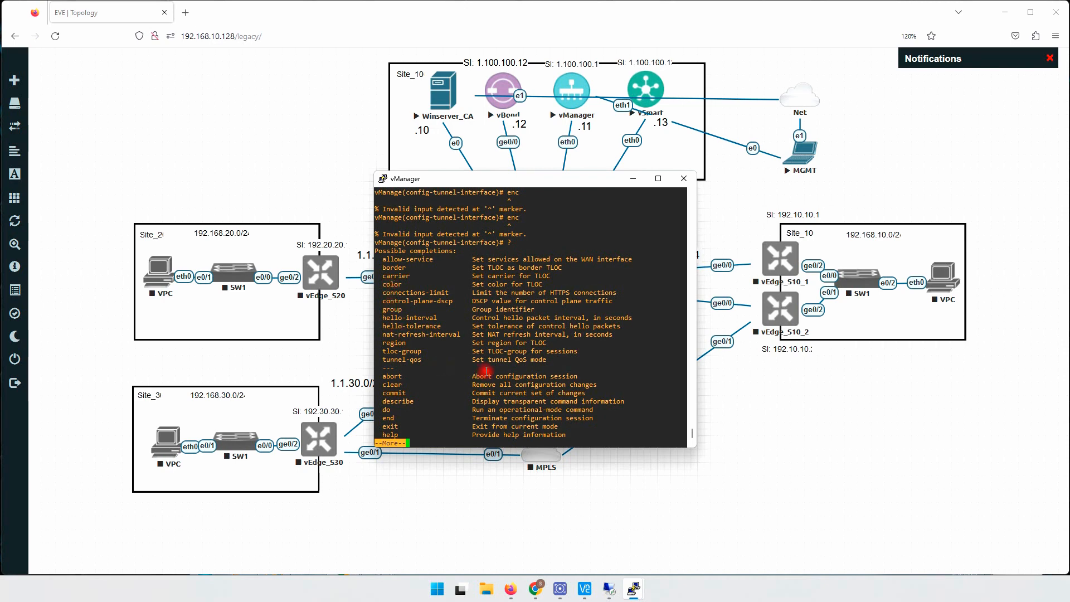
pyautogui.press('q')
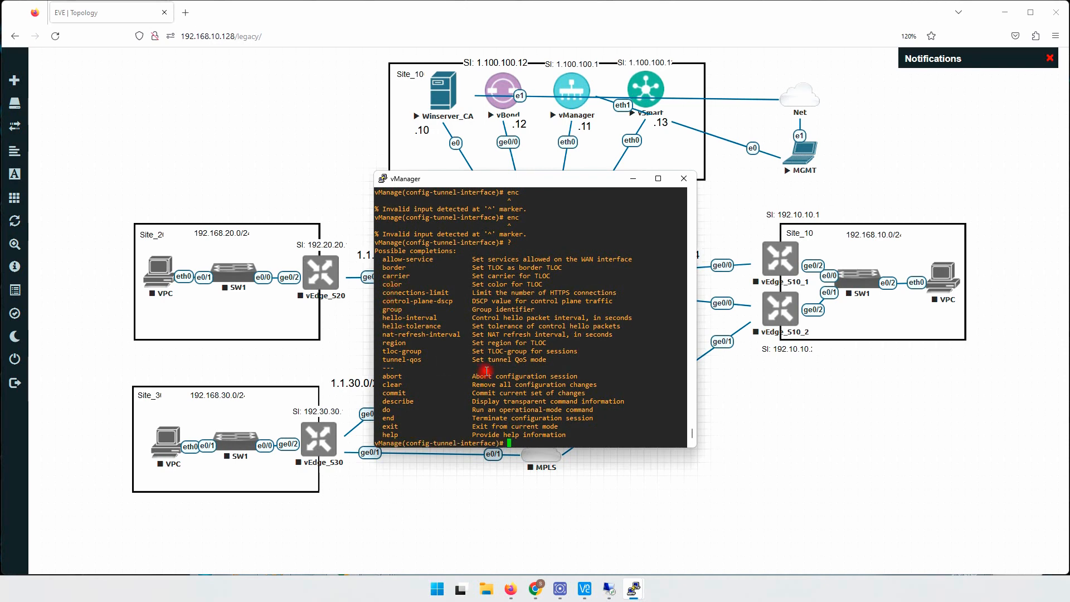
# - Exit from the tunnel interface back to the top configuration level and commit the vManage changes
pyautogui.write('exit')
pyautogui.press('Return')
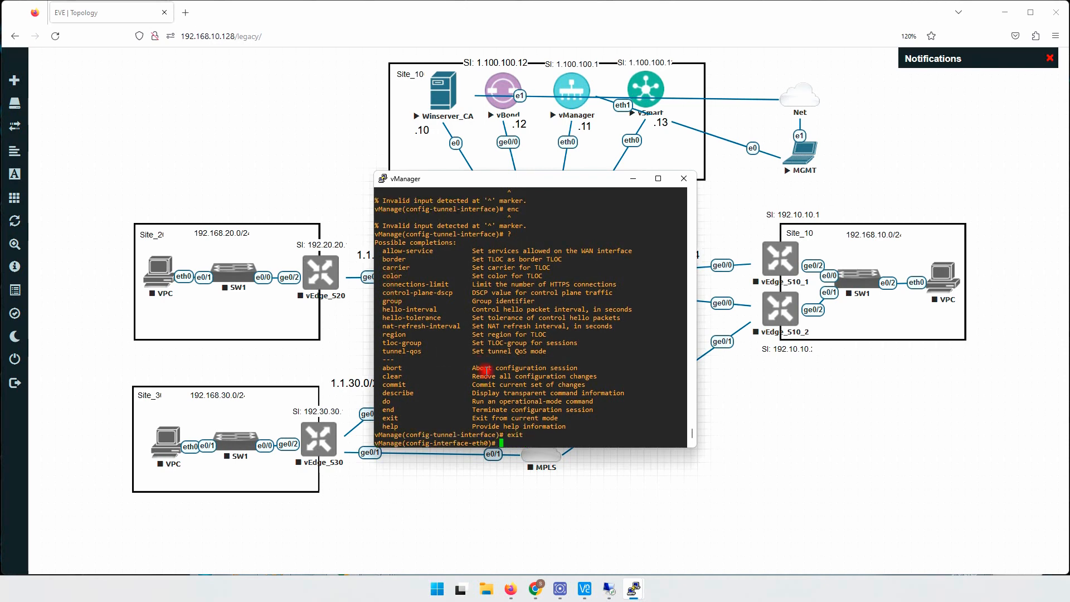
pyautogui.write('exit')
pyautogui.press('Return')
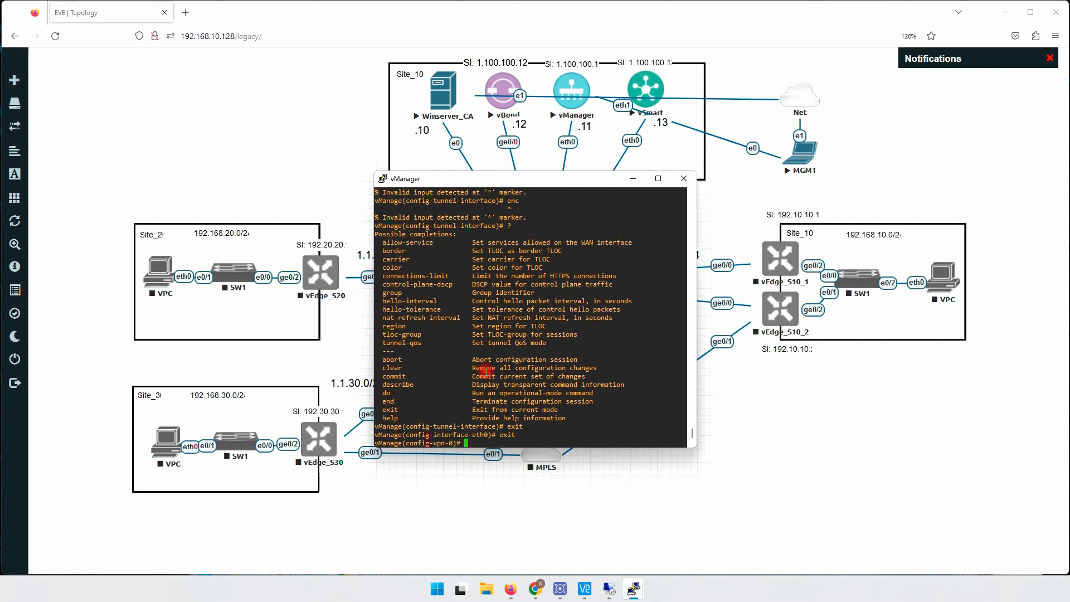
pyautogui.press('Return')
pyautogui.write('exit')
pyautogui.press('Return')
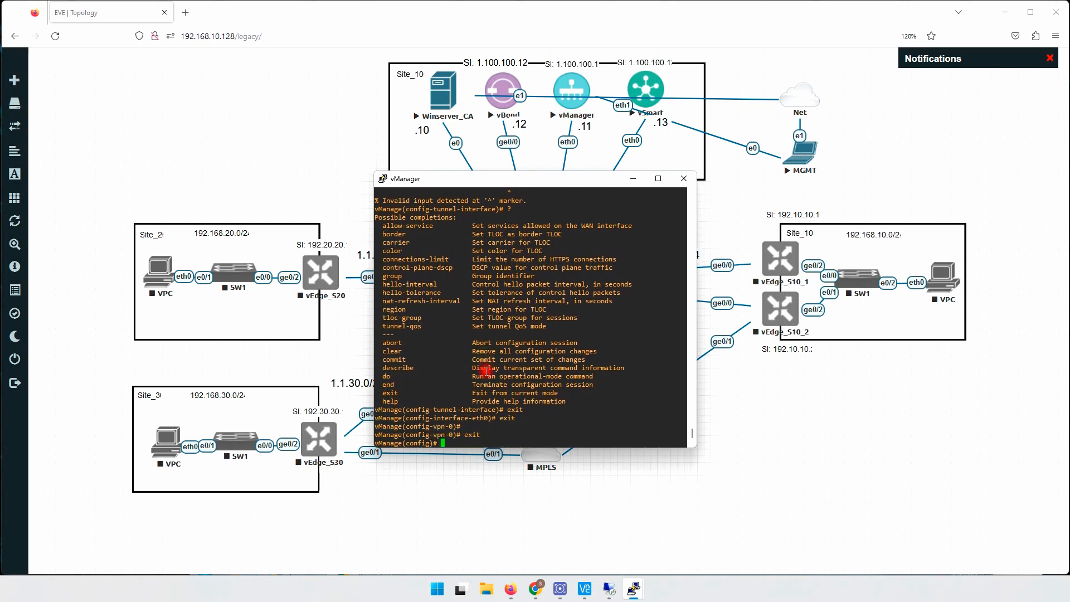
pyautogui.write('commit')
pyautogui.press('Return')
pyautogui.press('Return')
pyautogui.press('Return')
pyautogui.press('Return')
pyautogui.press('Return')
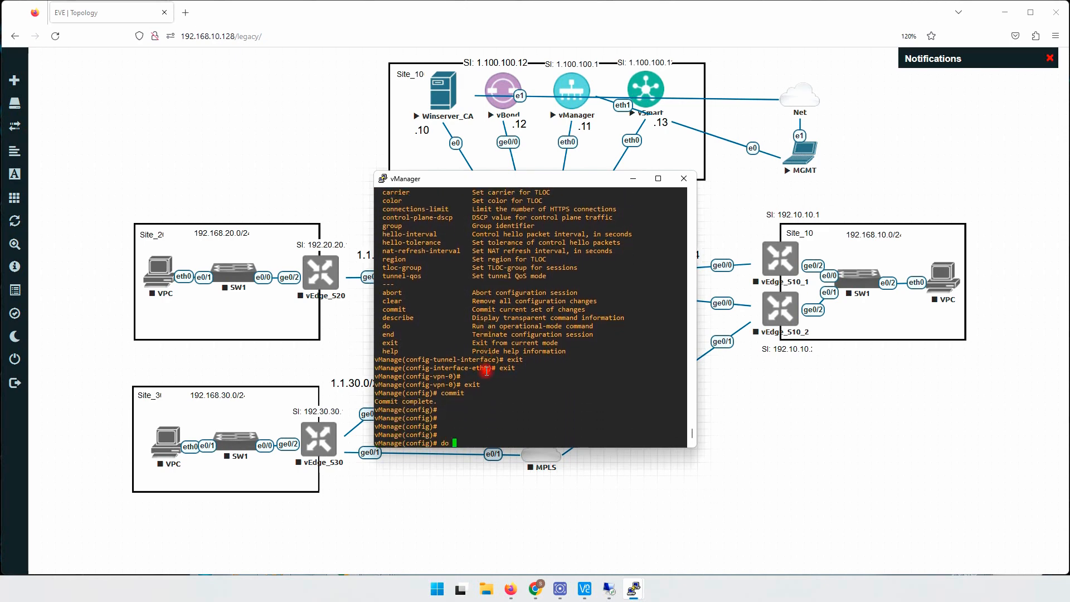
# - Show the vManage running configuration and examine the tunnel-interface and its allow-service entries under vpn 0 eth0
pyautogui.write('do sh run')
pyautogui.press('Return')
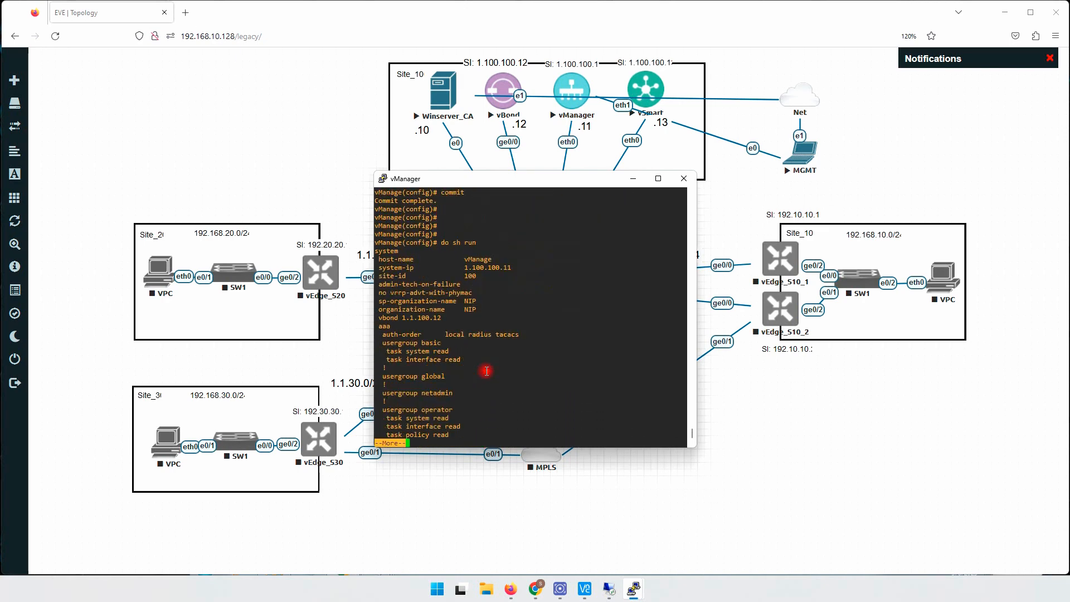
pyautogui.press('space')
pyautogui.press('space')
pyautogui.press('space')
pyautogui.press('space')
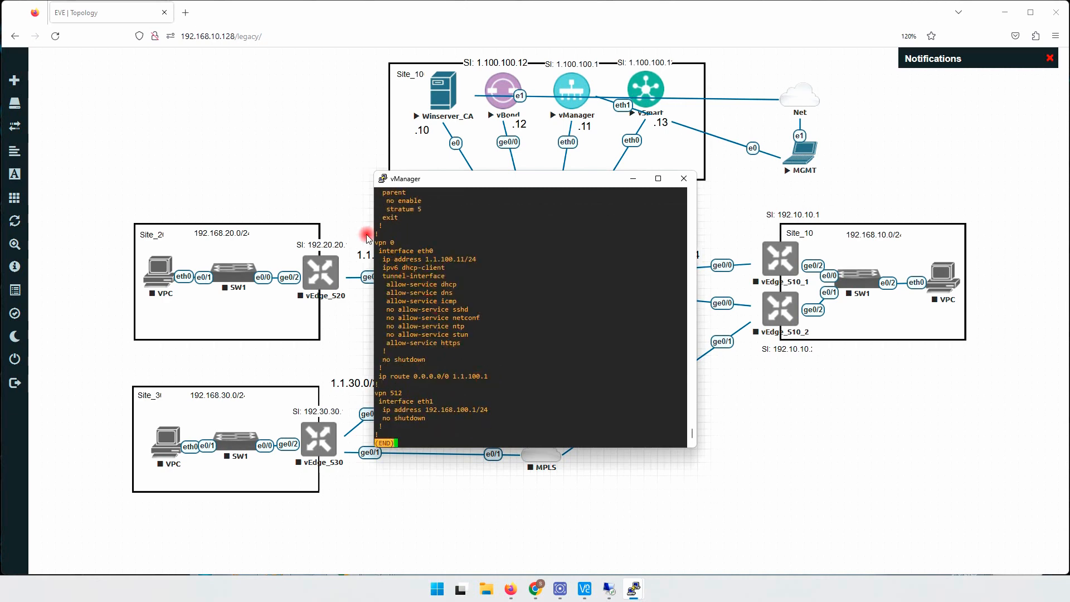
pyautogui.moveTo(376, 243); pyautogui.dragTo(463, 277)
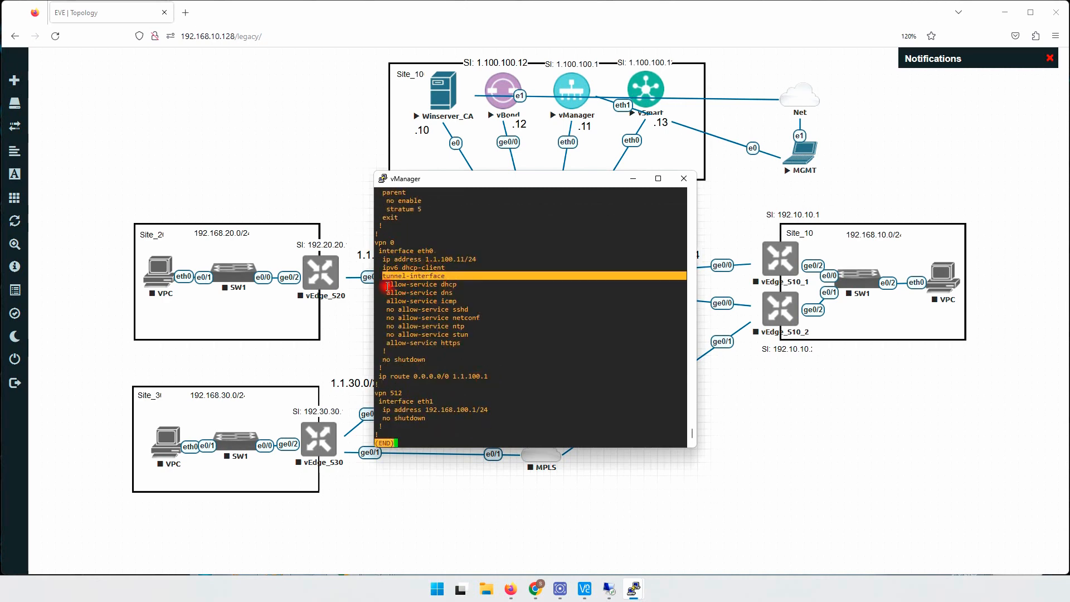
pyautogui.moveTo(387, 284); pyautogui.dragTo(477, 342)
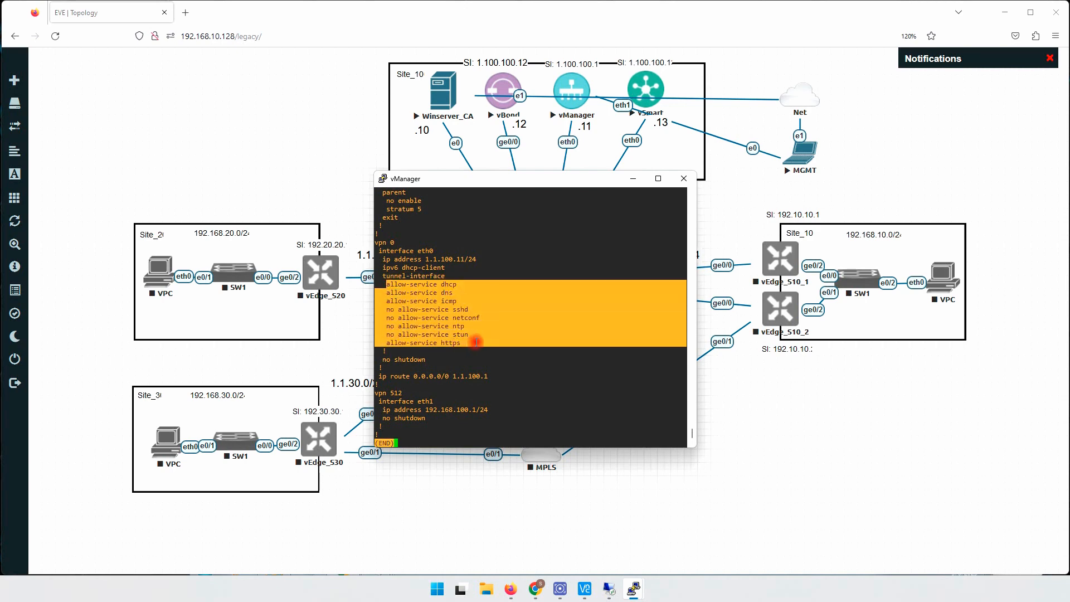
pyautogui.moveTo(388, 343); pyautogui.dragTo(468, 344)
pyautogui.moveTo(456, 302)
pyautogui.mouseDown()
pyautogui.moveTo(426, 293)
pyautogui.moveTo(443, 286)
pyautogui.mouseUp()
pyautogui.moveTo(388, 311); pyautogui.dragTo(420, 330)
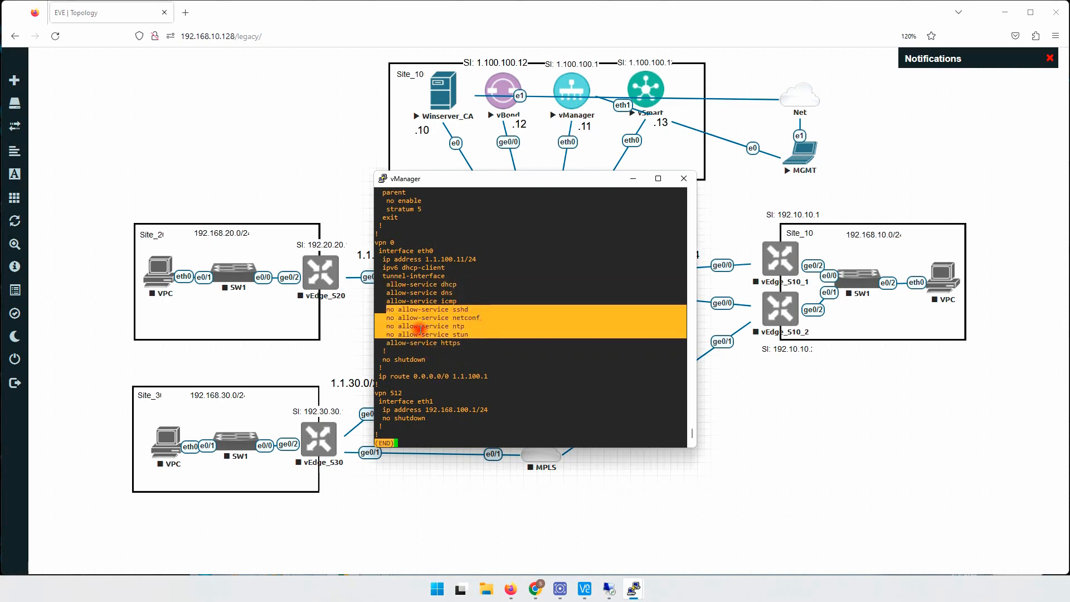
pyautogui.click(419, 359)
pyautogui.press('q')
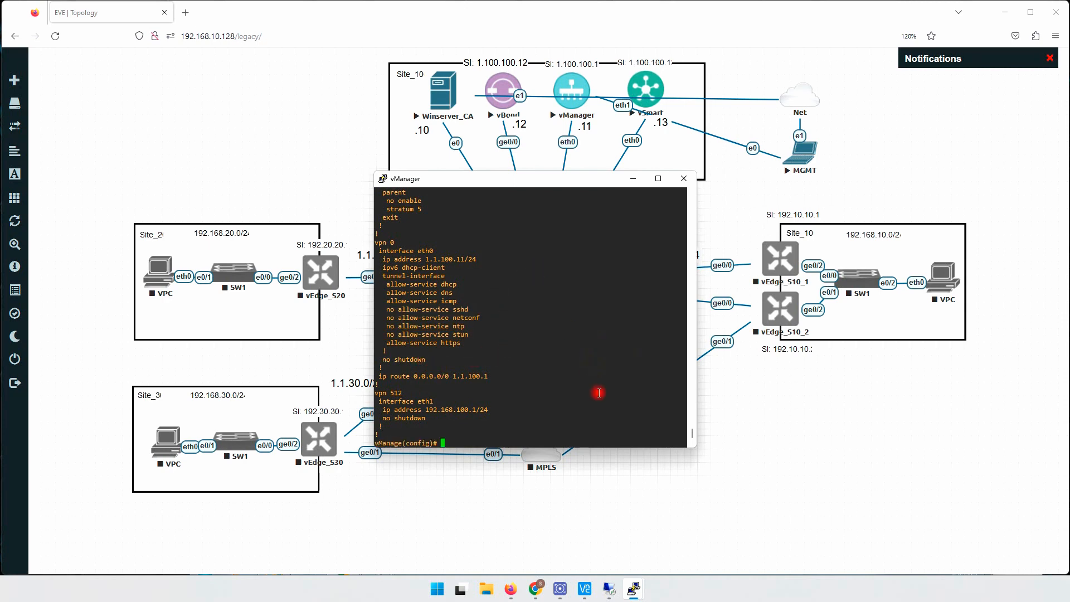
pyautogui.moveTo(633, 589)
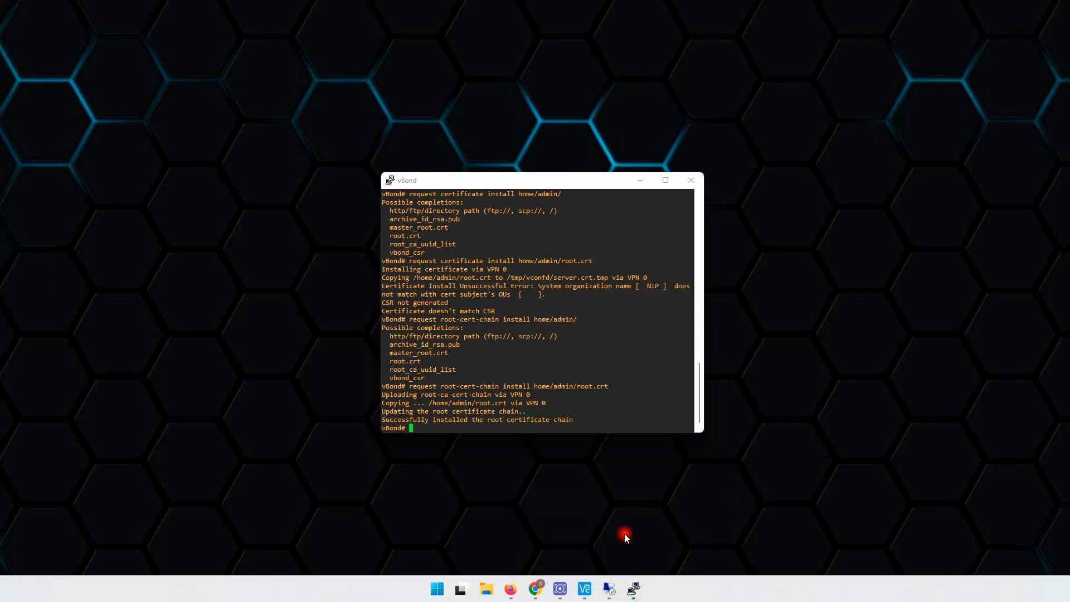
# - Switch to the vBond console, enter configuration mode and enable tunnel-interface on ge0/0 in vpn 0
pyautogui.click(626, 544)
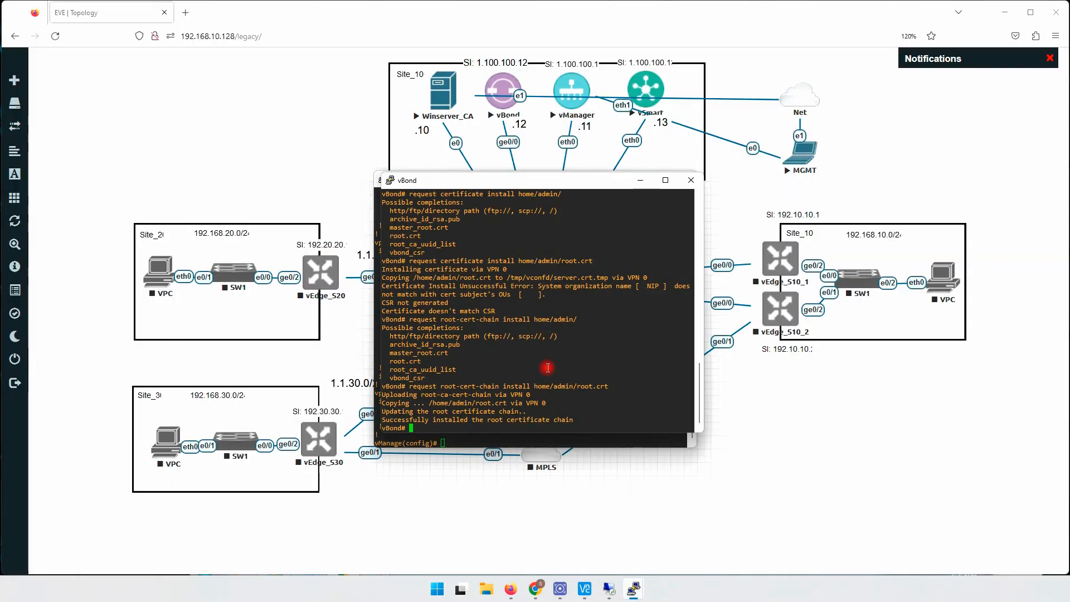
pyautogui.press('Return')
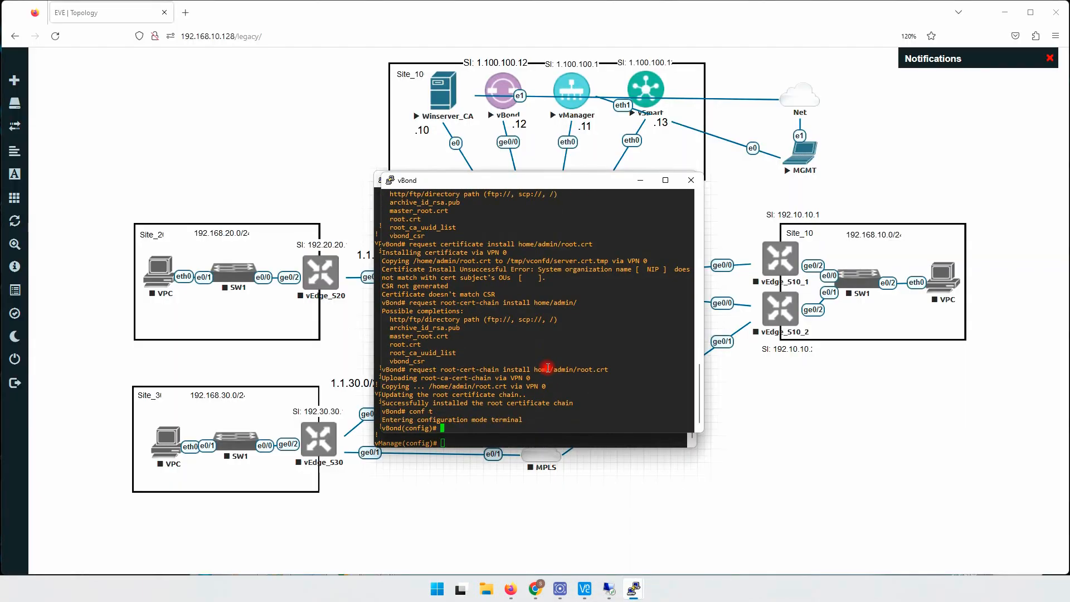
pyautogui.write('vpn 0')
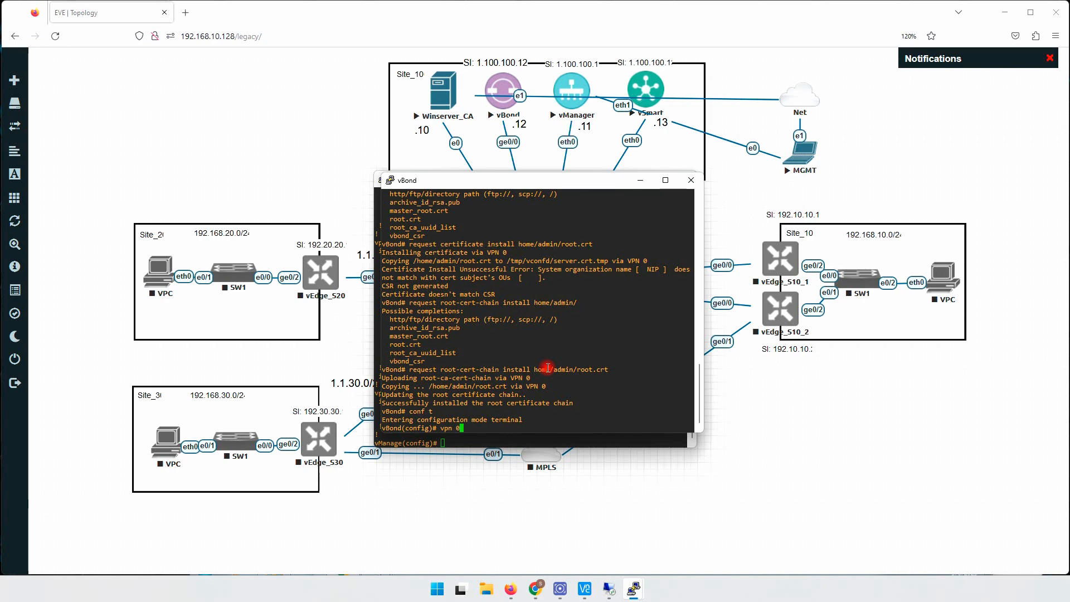
pyautogui.press('Return')
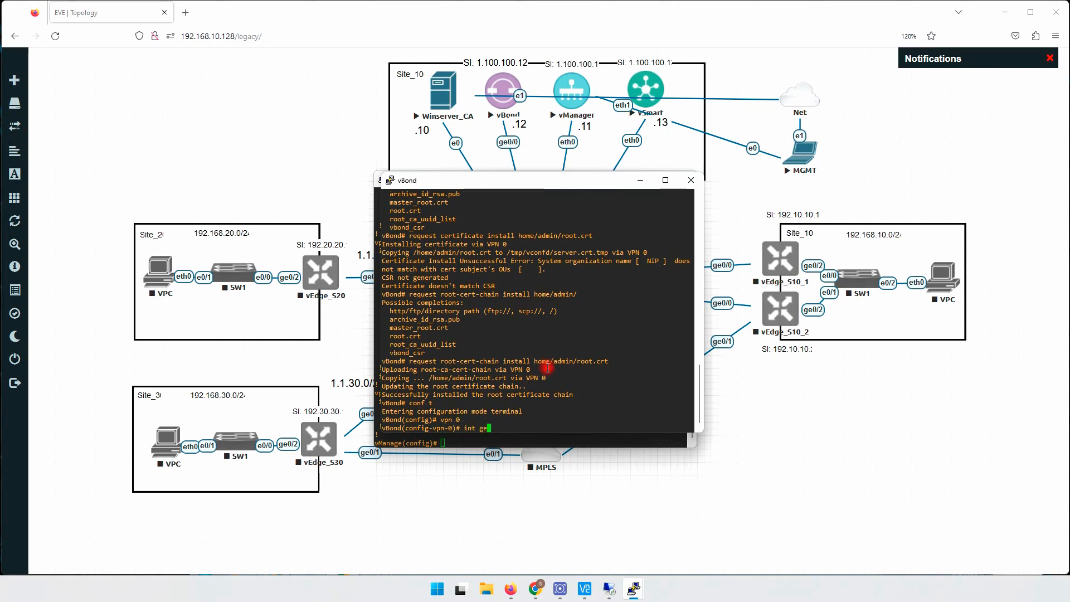
pyautogui.press('Return')
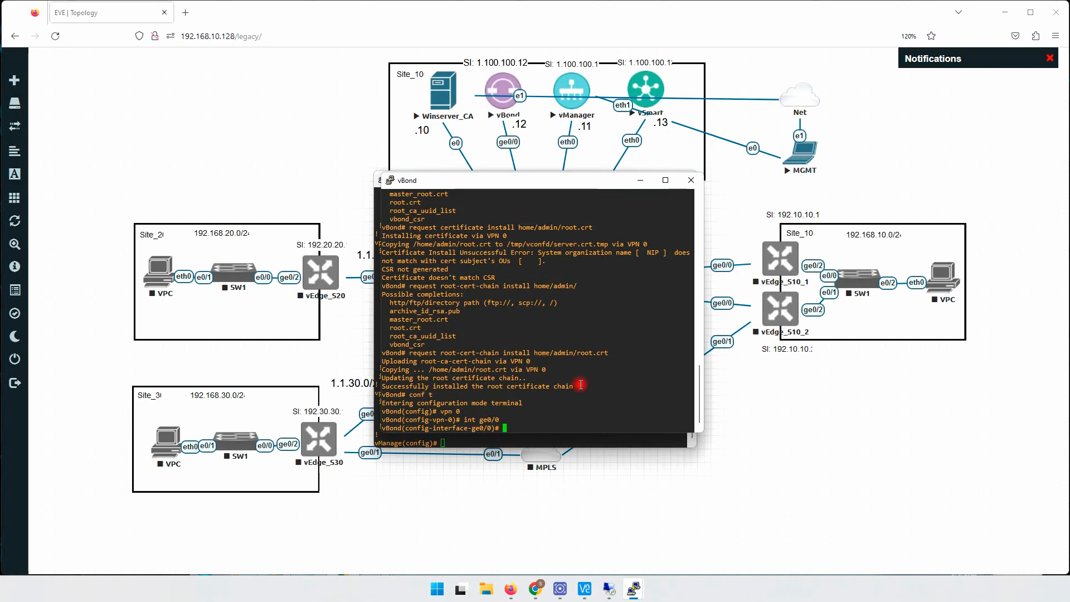
pyautogui.write('tunnel-interface')
pyautogui.press('Return')
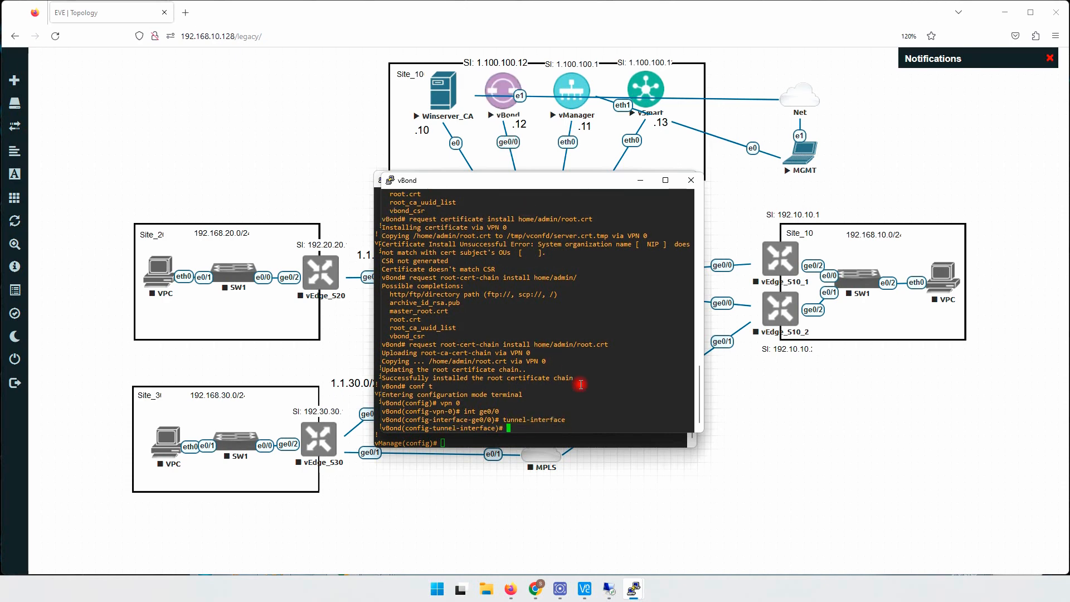
# - Look up the available en commands and set the vBond tunnel interface encapsulation to ipsec
pyautogui.write('en?')
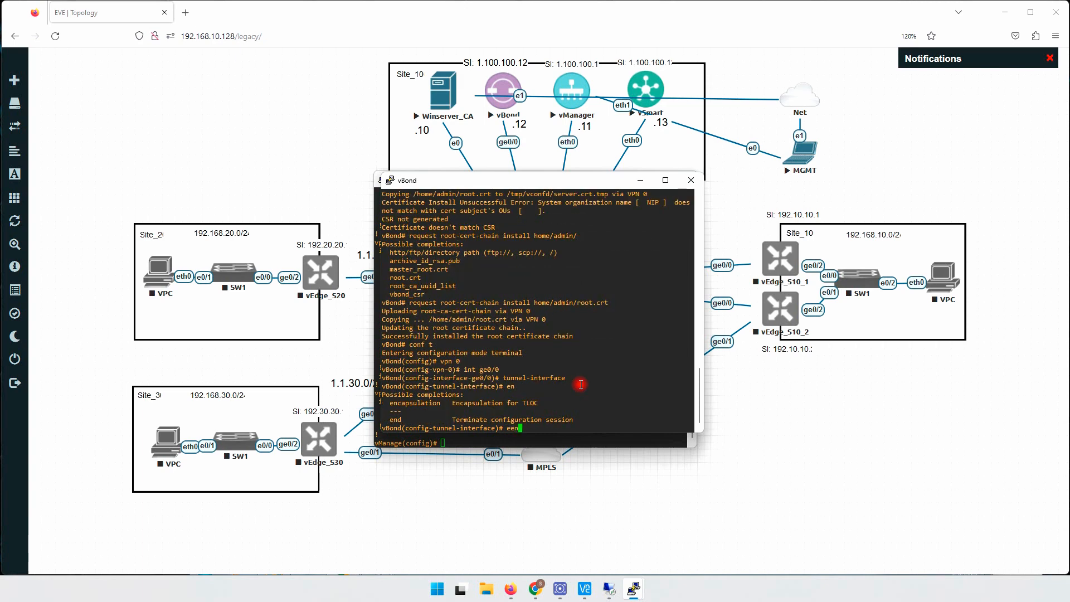
pyautogui.press('Return')
pyautogui.write('e)# en')
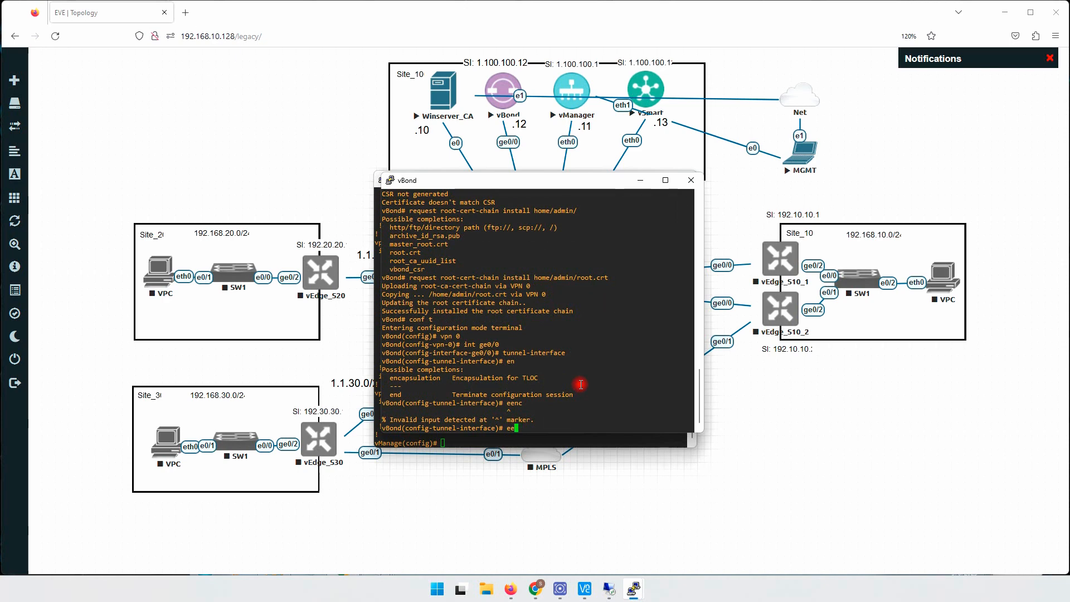
pyautogui.write('ca')
pyautogui.press('Tab')
pyautogui.write('ip')
pyautogui.press('Tab')
pyautogui.press('Return')
# - Exit from the tunnel interface to the top configuration level and commit the vBond changes
pyautogui.write('ex')
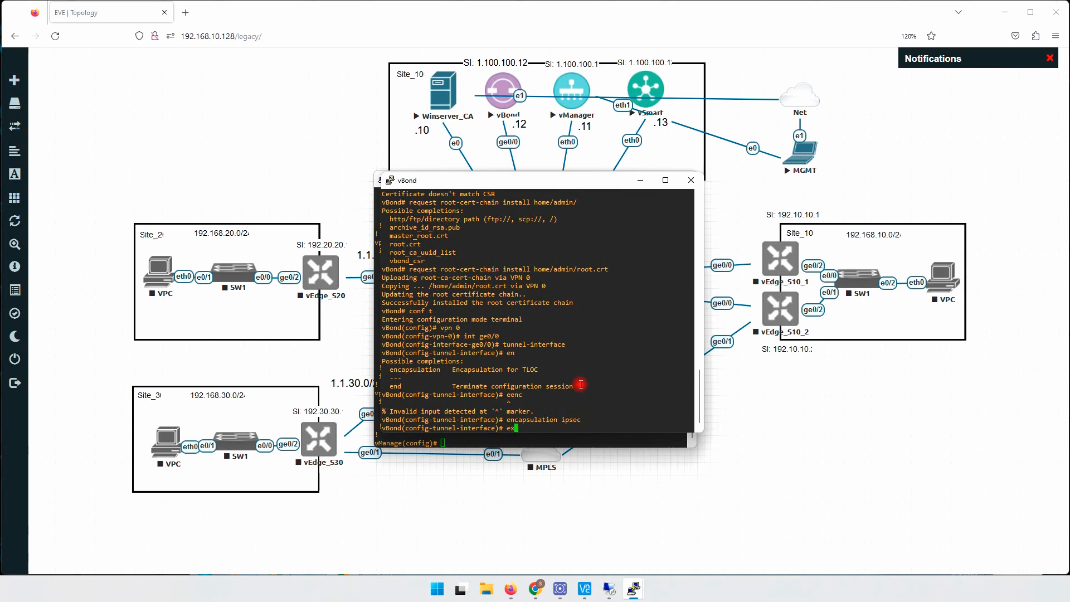
pyautogui.write('i')
pyautogui.press('Return')
pyautogui.write('exi')
pyautogui.press('Return')
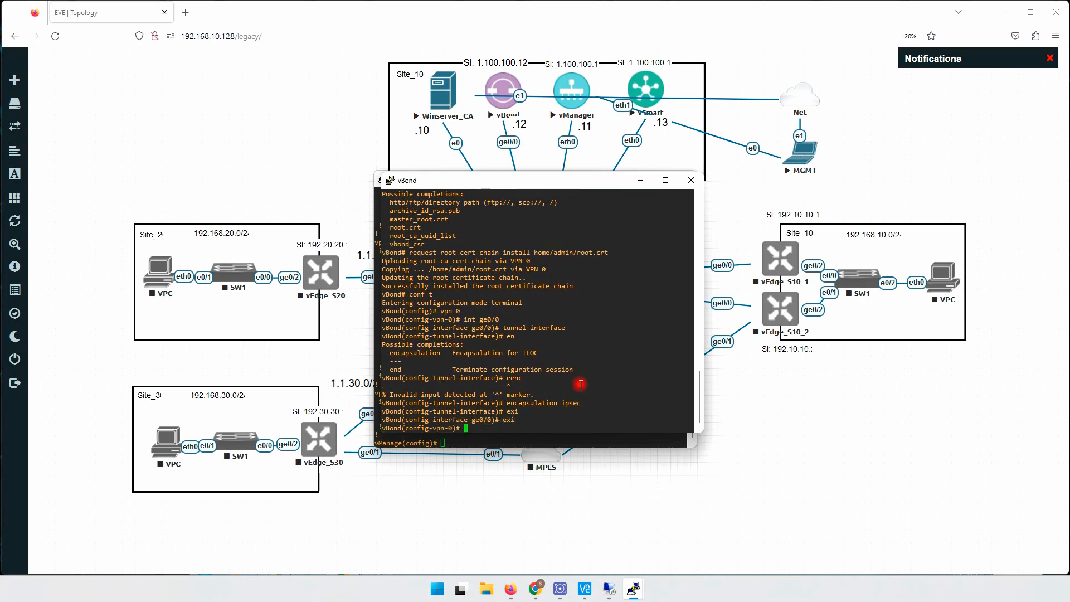
pyautogui.press('Return')
pyautogui.write('c')
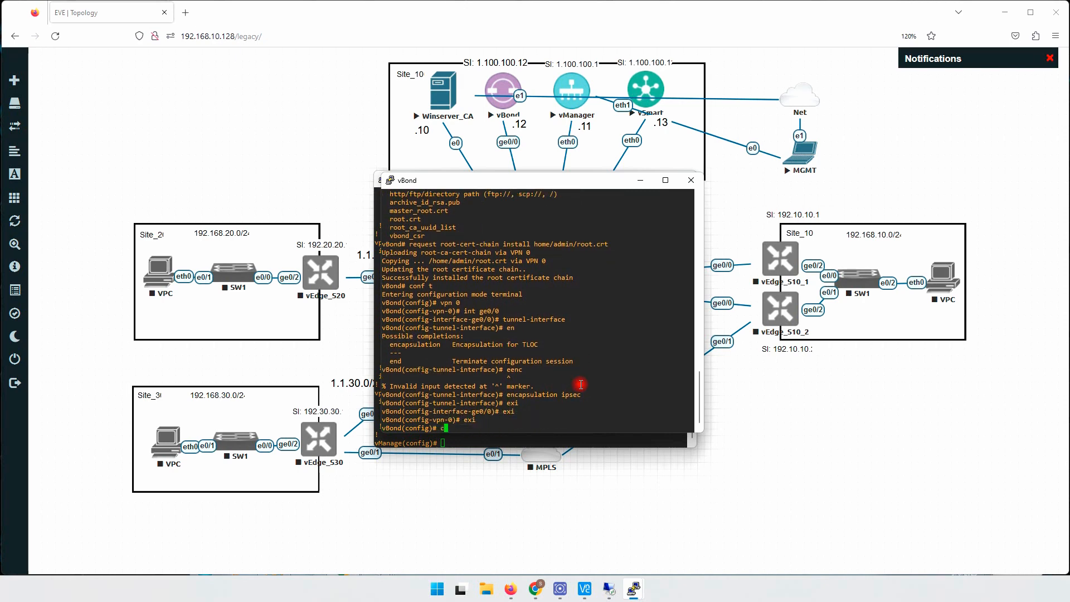
pyautogui.write('ommit')
pyautogui.press('Return')
pyautogui.press('Return')
pyautogui.press('Return')
pyautogui.press('Return')
pyautogui.press('Return')
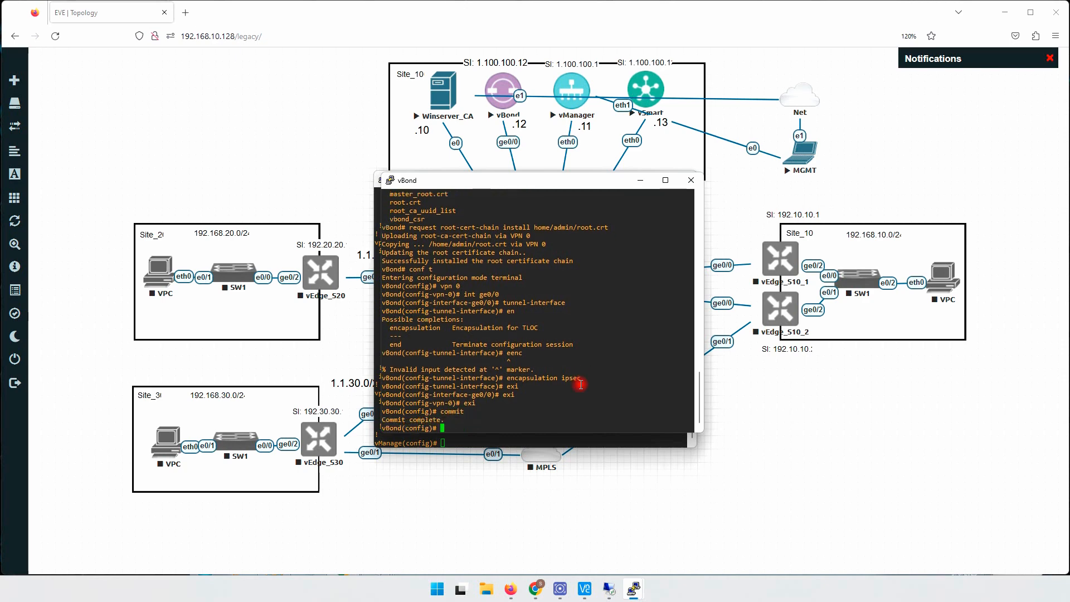
# - Show the vBond running configuration and examine the tunnel-interface and encapsulation entries under vpn 0 ge0/0
pyautogui.write('do s')
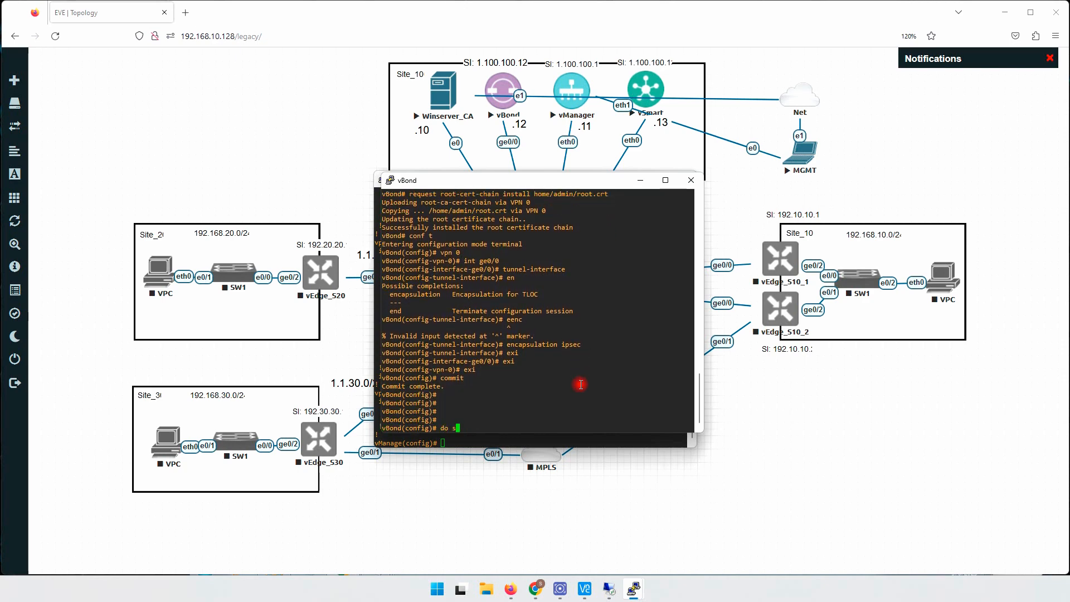
pyautogui.write('h run')
pyautogui.press('Return')
pyautogui.press('space')
pyautogui.press('space')
pyautogui.press('space')
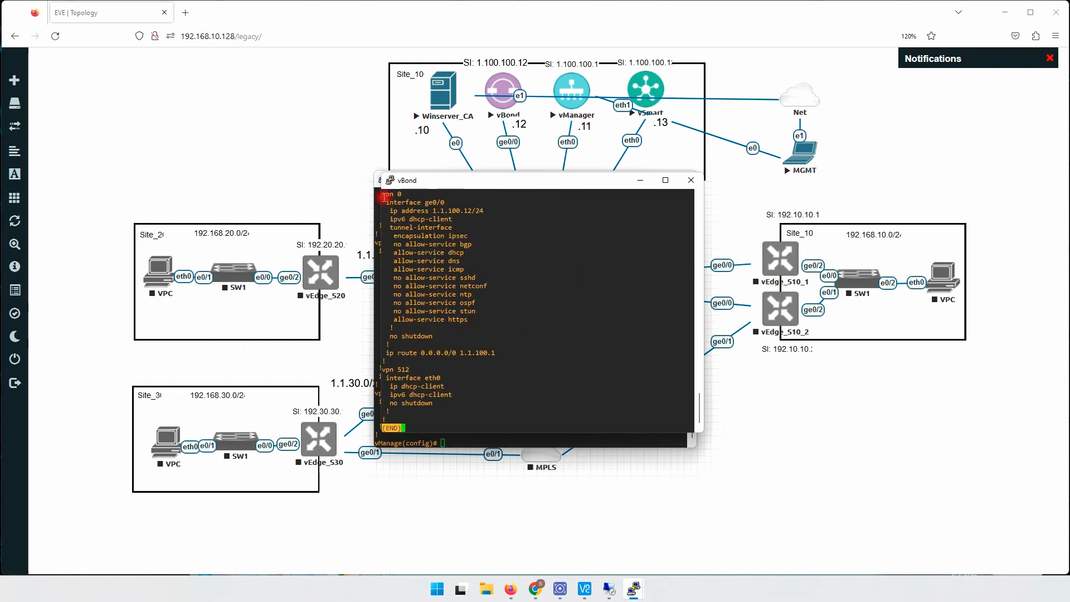
pyautogui.moveTo(383, 196); pyautogui.dragTo(446, 204)
pyautogui.click(391, 229)
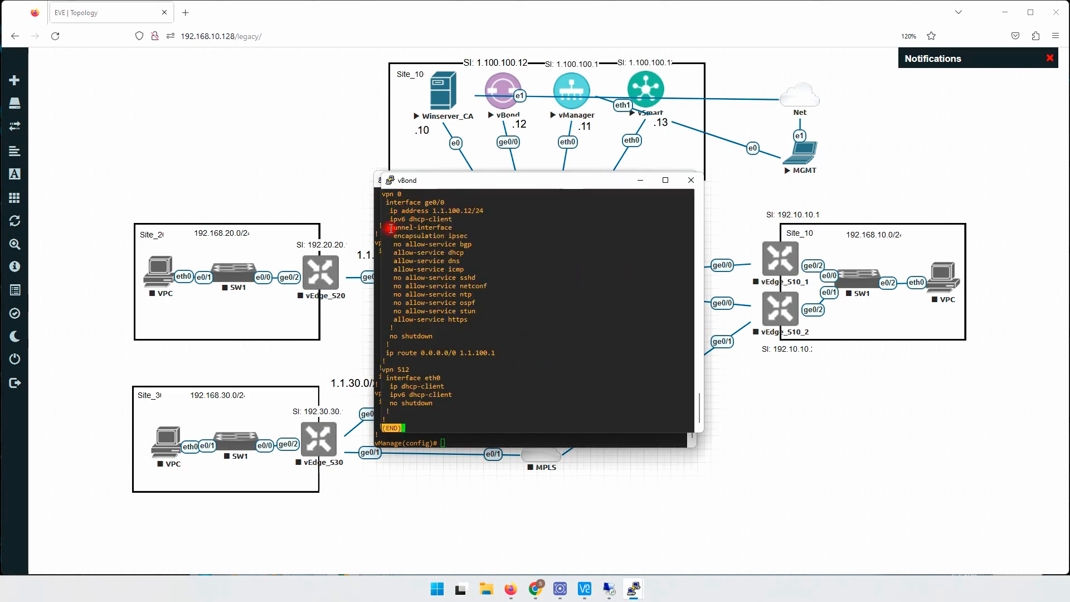
pyautogui.moveTo(391, 228); pyautogui.dragTo(478, 236)
pyautogui.click(505, 305)
pyautogui.press('q')
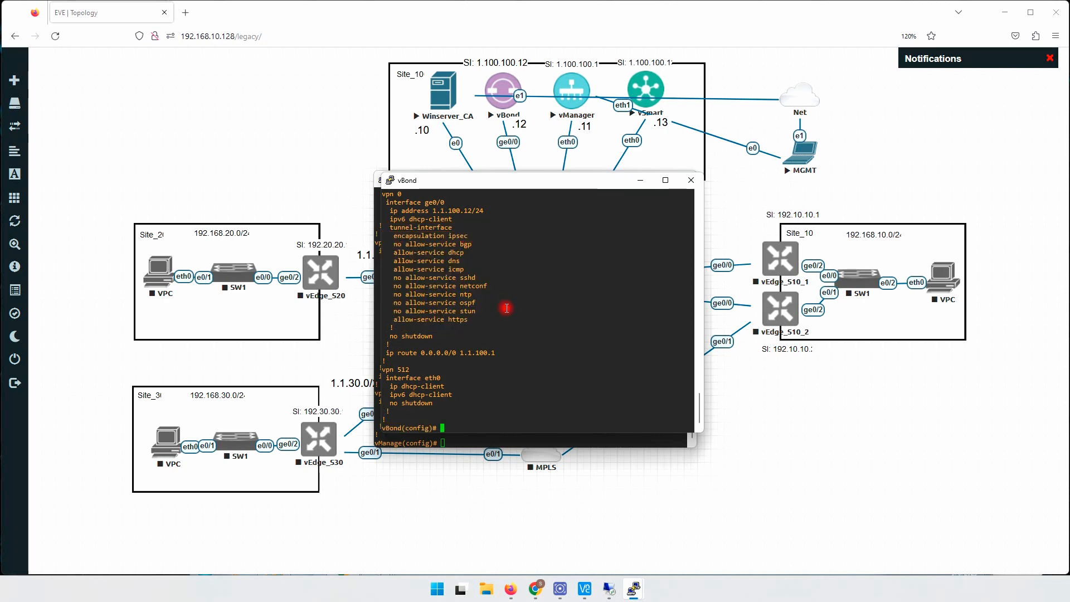
# - On the vSmart console, enter configuration mode, enable tunnel-interface on eth0 in vpn 0, and list the tunnel interface's available commands
pyautogui.moveTo(634, 594)
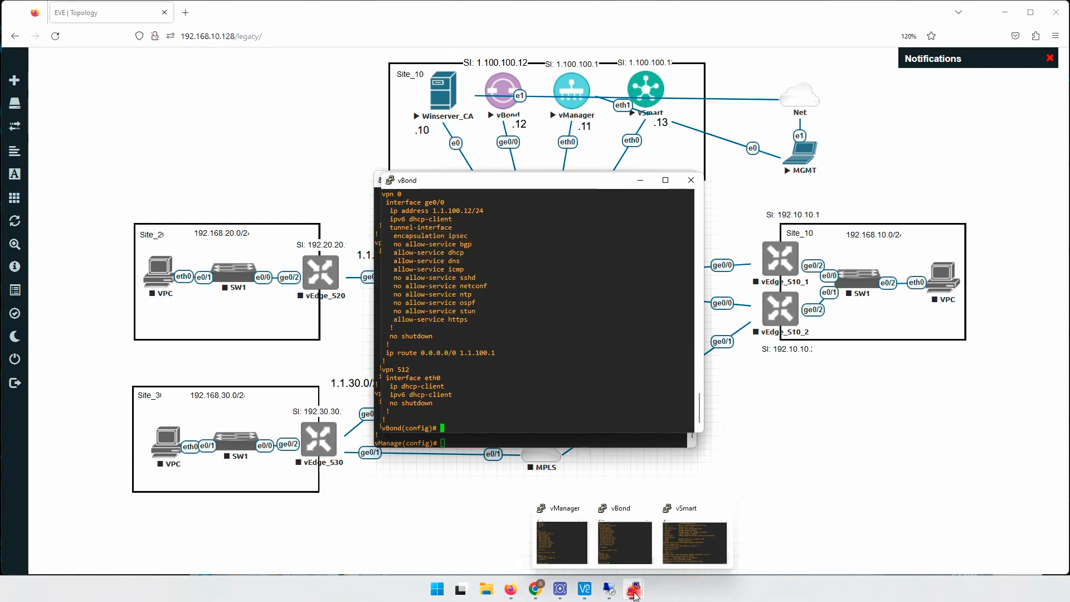
pyautogui.click(685, 551)
pyautogui.press('Return')
pyautogui.press('Return')
pyautogui.press('Return')
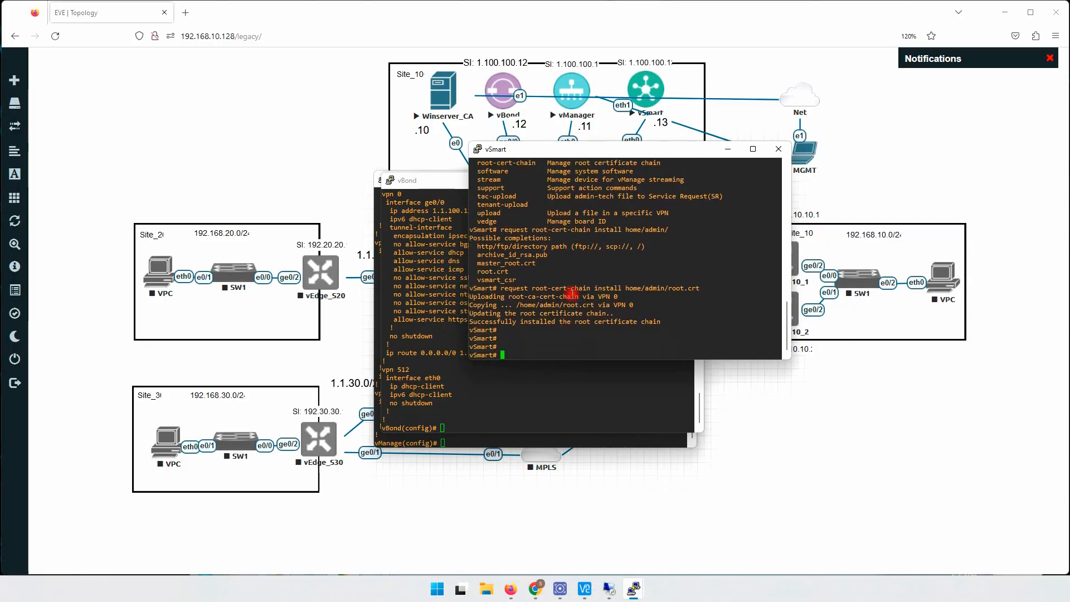
pyautogui.write('conf t')
pyautogui.press('Return')
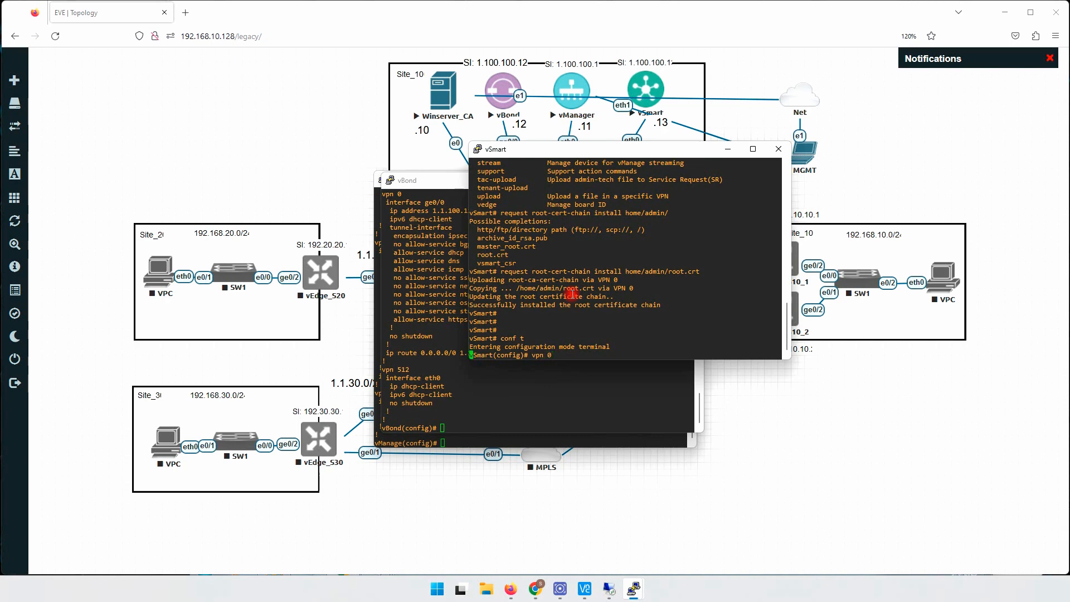
pyautogui.press('Return')
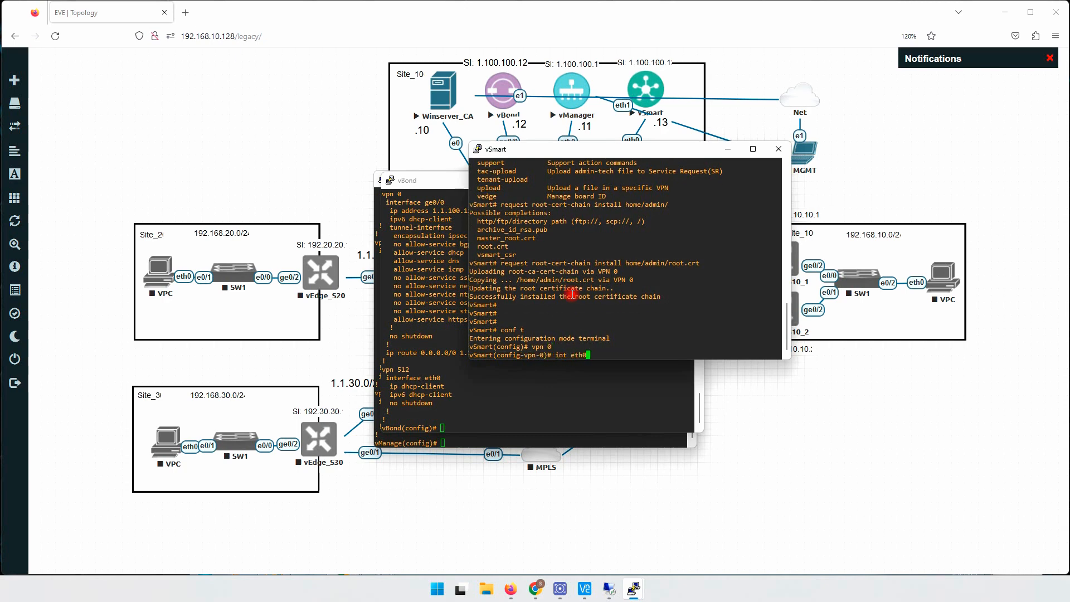
pyautogui.press('Return')
pyautogui.moveTo(645, 147); pyautogui.dragTo(623, 187)
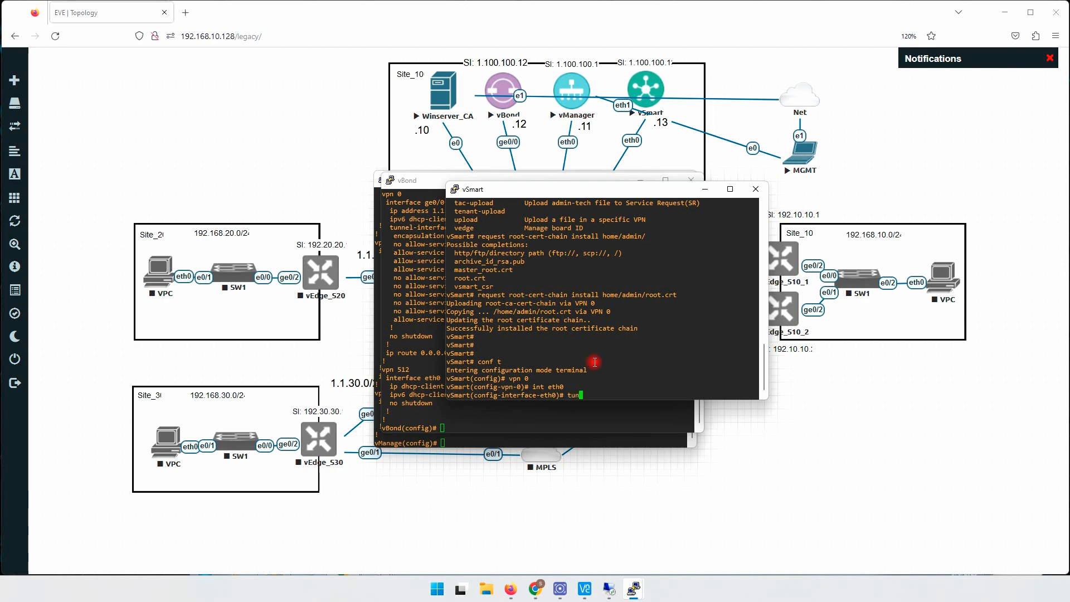
pyautogui.press('Return')
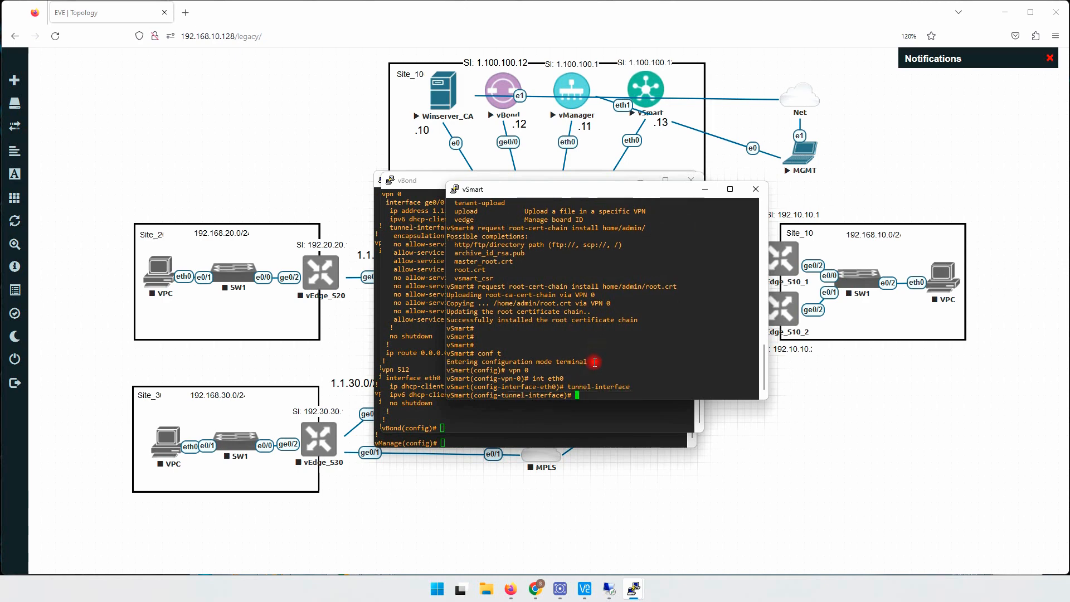
pyautogui.press('?')
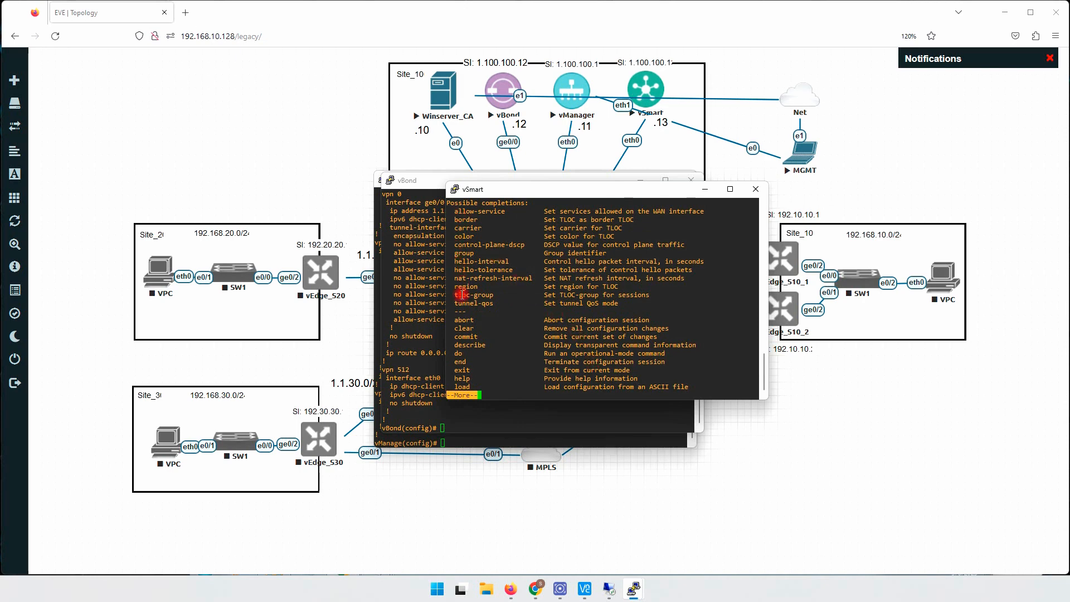
pyautogui.write('q')
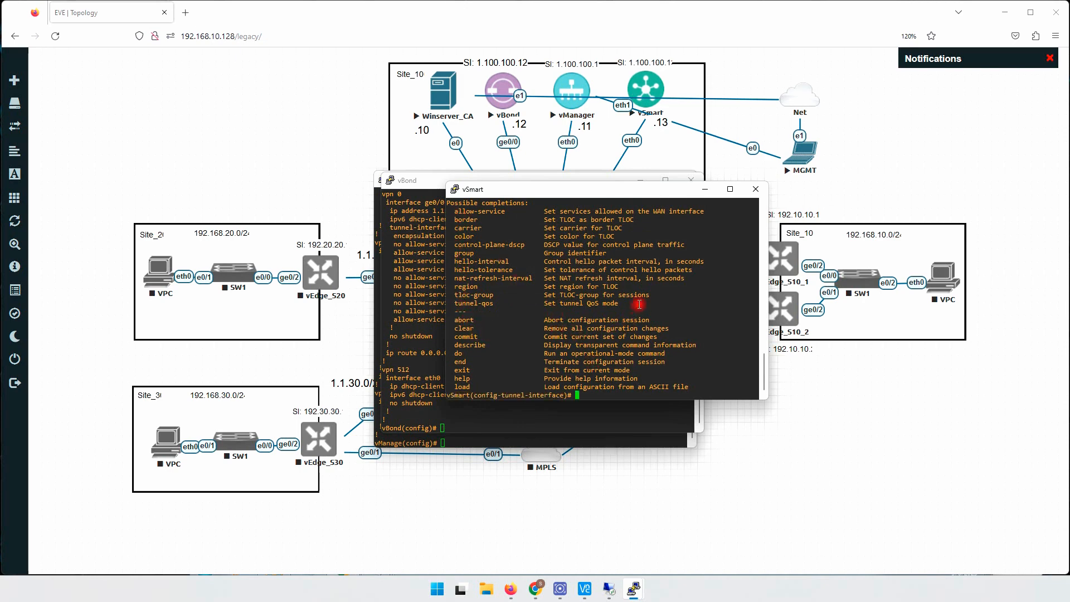
pyautogui.write('ex')
# - Exit from the tunnel interface to the top configuration level and commit the vSmart changes
pyautogui.press('Return')
pyautogui.write('ex')
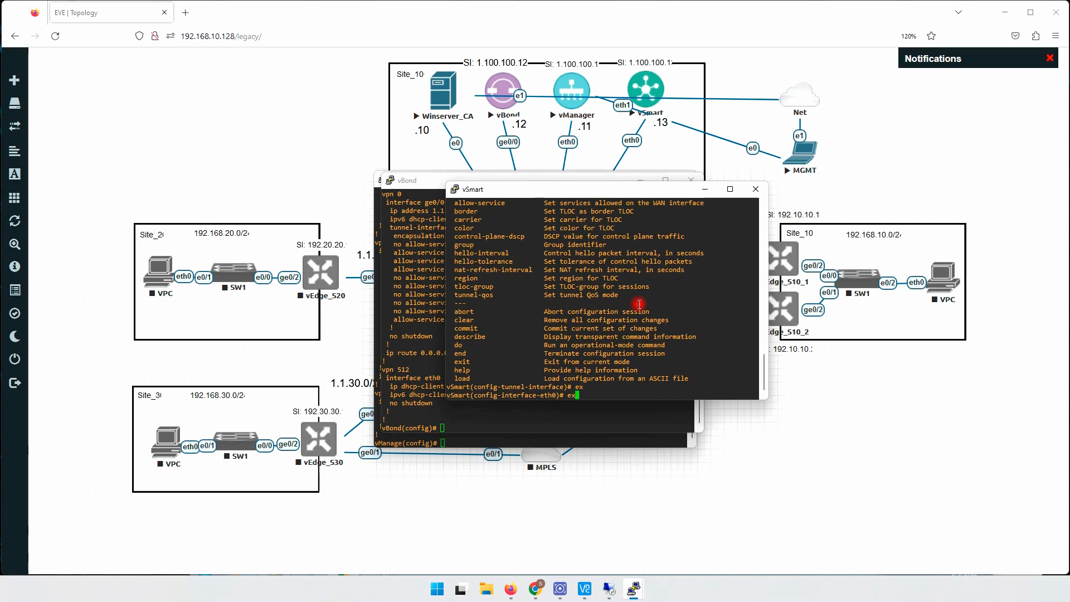
pyautogui.press('Return')
pyautogui.write('ex')
pyautogui.press('Return')
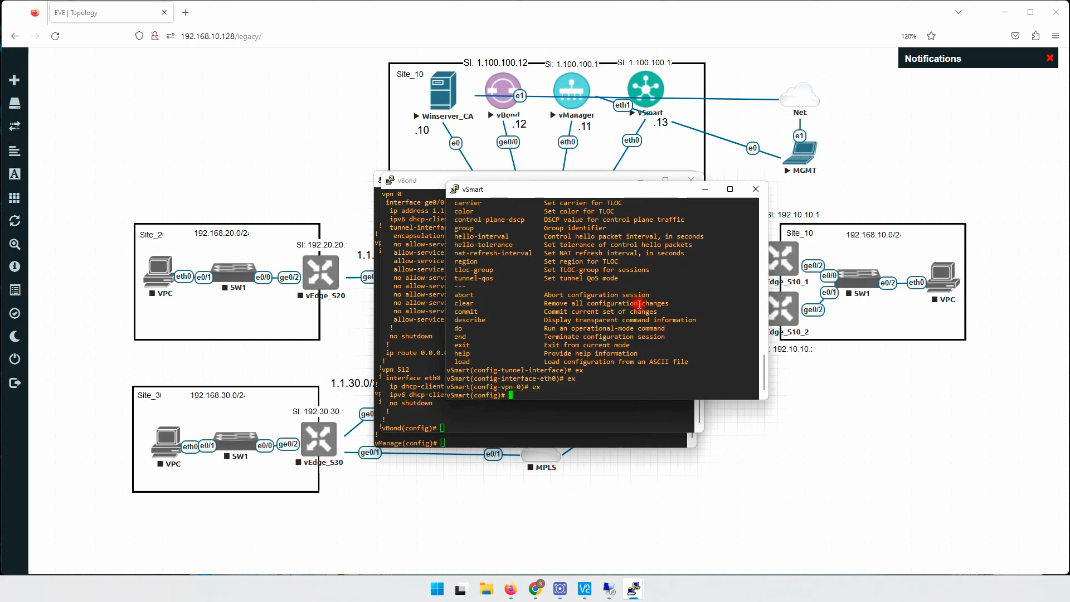
pyautogui.press('Return')
pyautogui.press('Return')
pyautogui.press('Return')
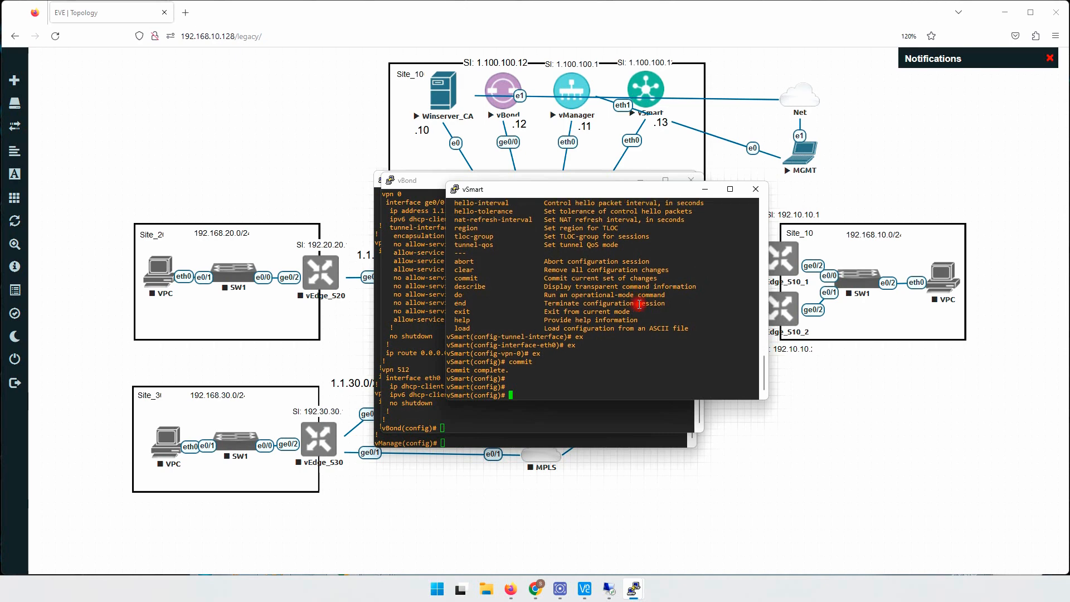
pyautogui.press('Return')
# - Show the vSmart running configuration and examine the allow-service entries of the eth0 tunnel-interface in vpn 0
pyautogui.write('do sh run')
pyautogui.press('Return')
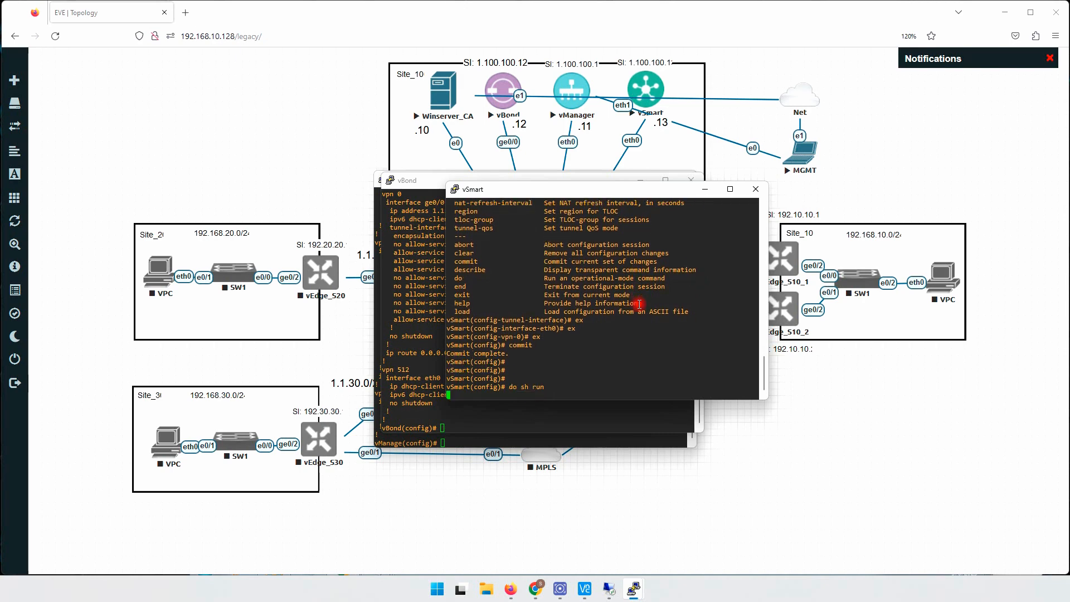
pyautogui.press('space')
pyautogui.press('space')
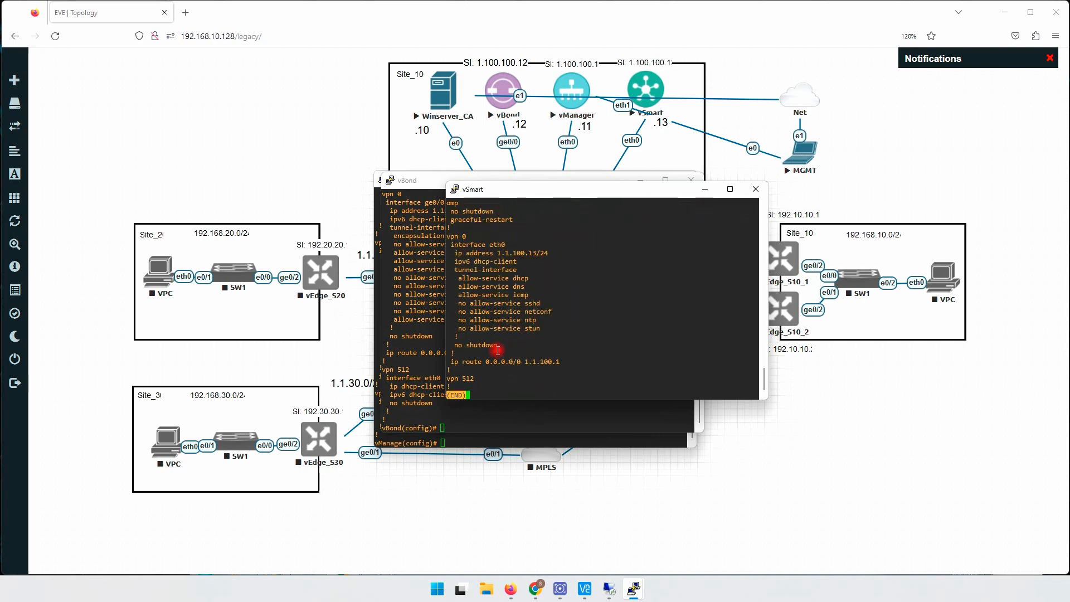
pyautogui.moveTo(447, 236); pyautogui.dragTo(557, 329)
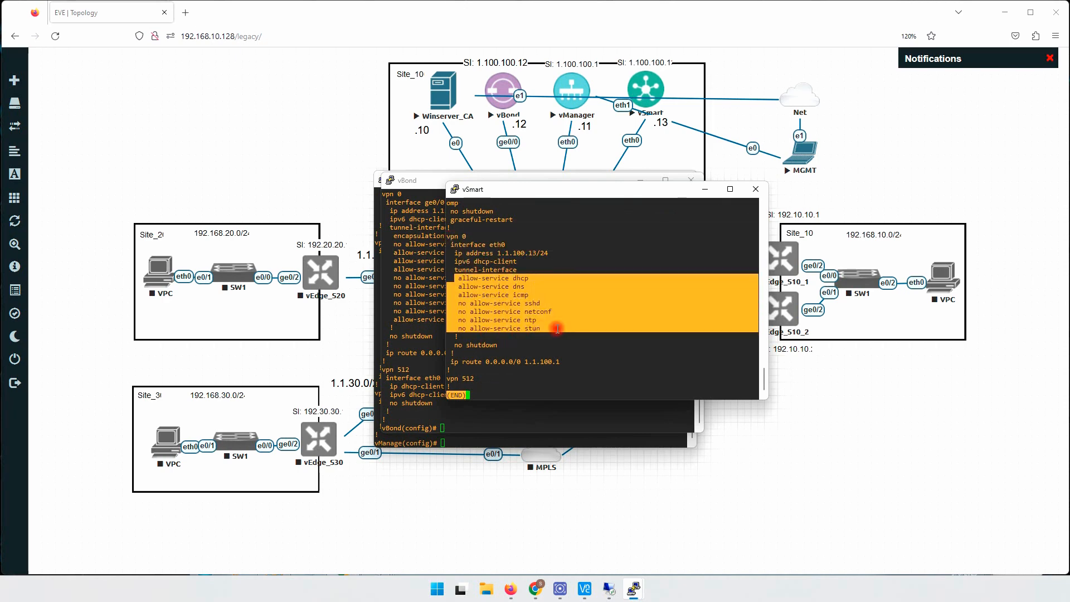
pyautogui.click(568, 301)
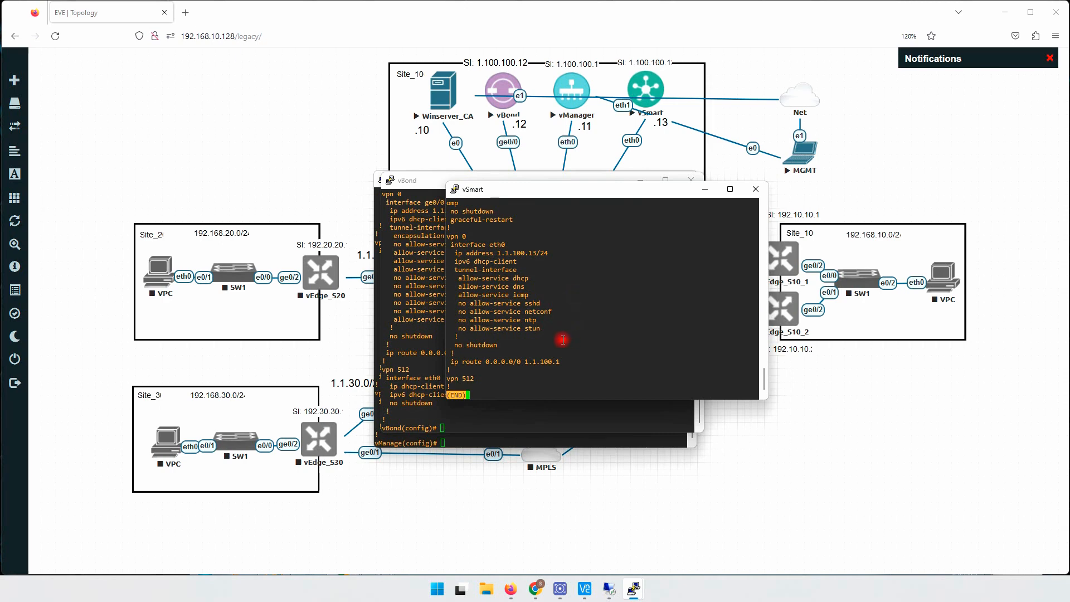
pyautogui.press('q')
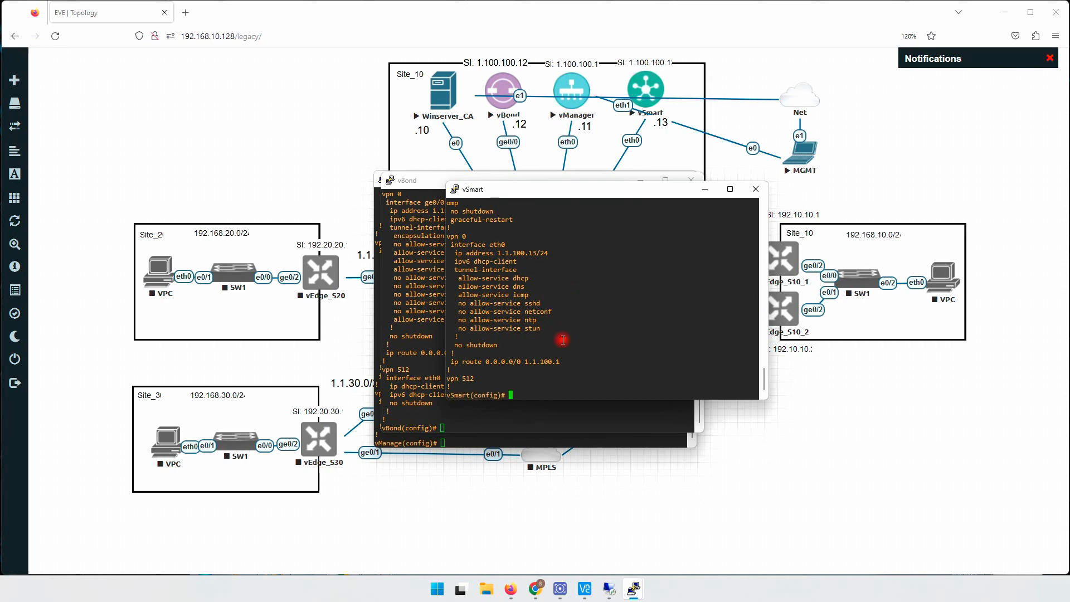
# - Switch to the 192.168.10.100 remote desktop and examine the controller counts in vManage's monitoring overview
pyautogui.click(244, 132)
pyautogui.click(611, 592)
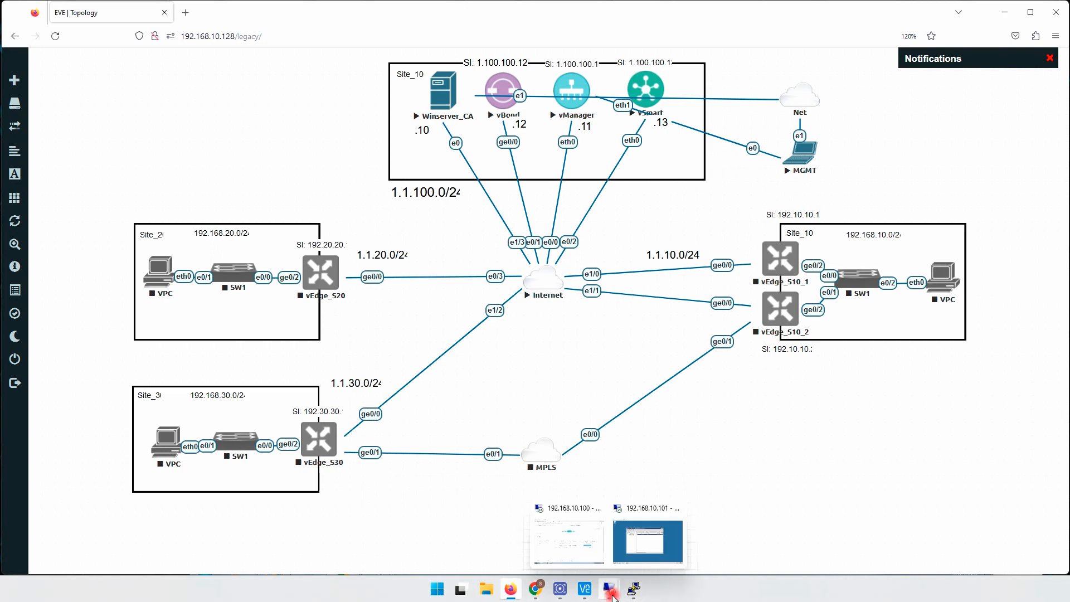
pyautogui.click(570, 549)
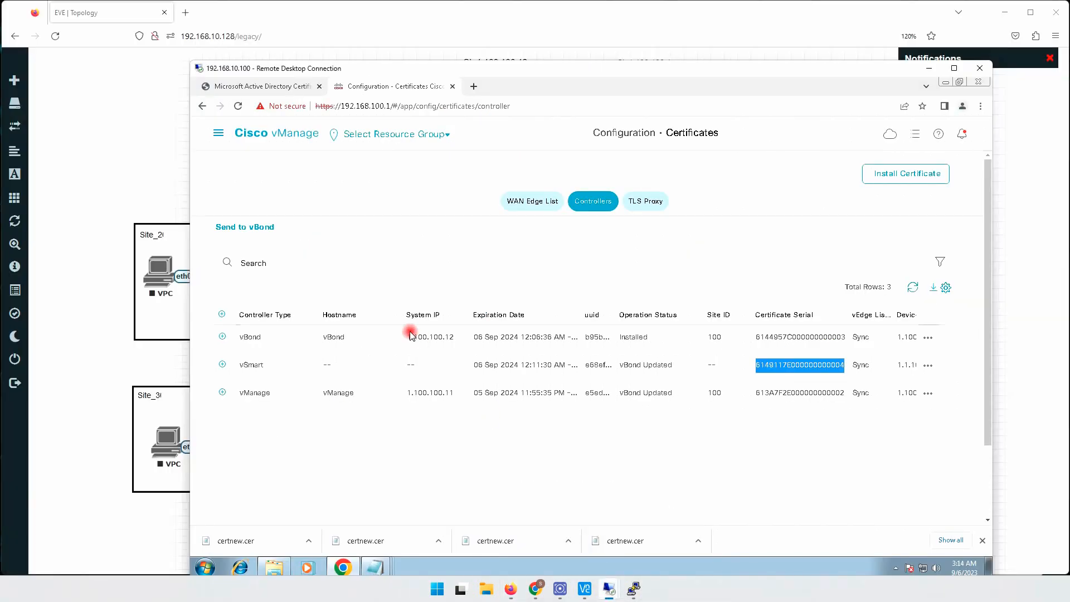
pyautogui.click(218, 133)
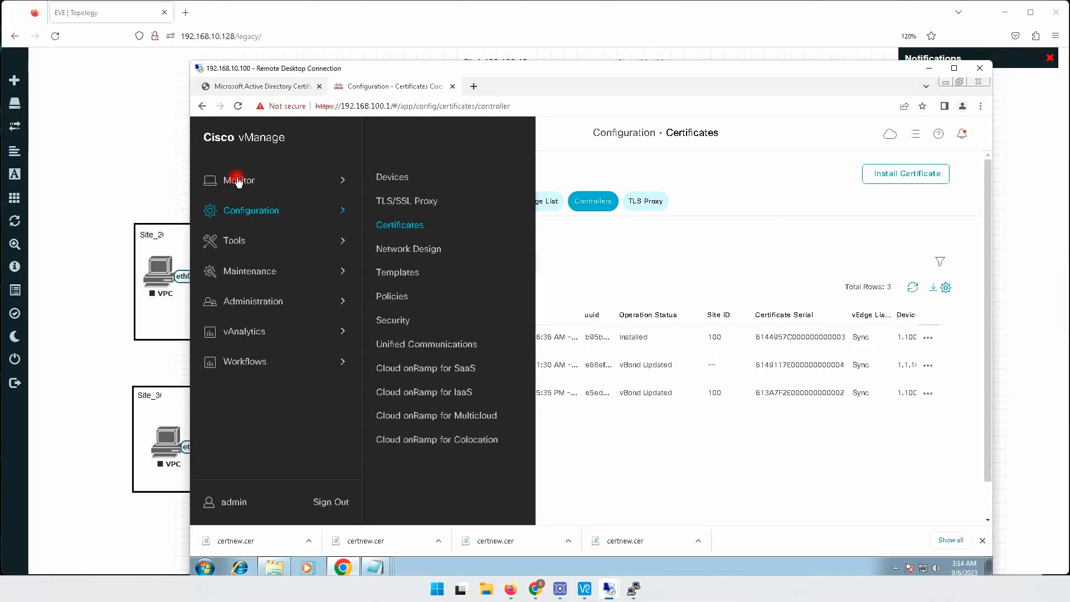
pyautogui.click(238, 180)
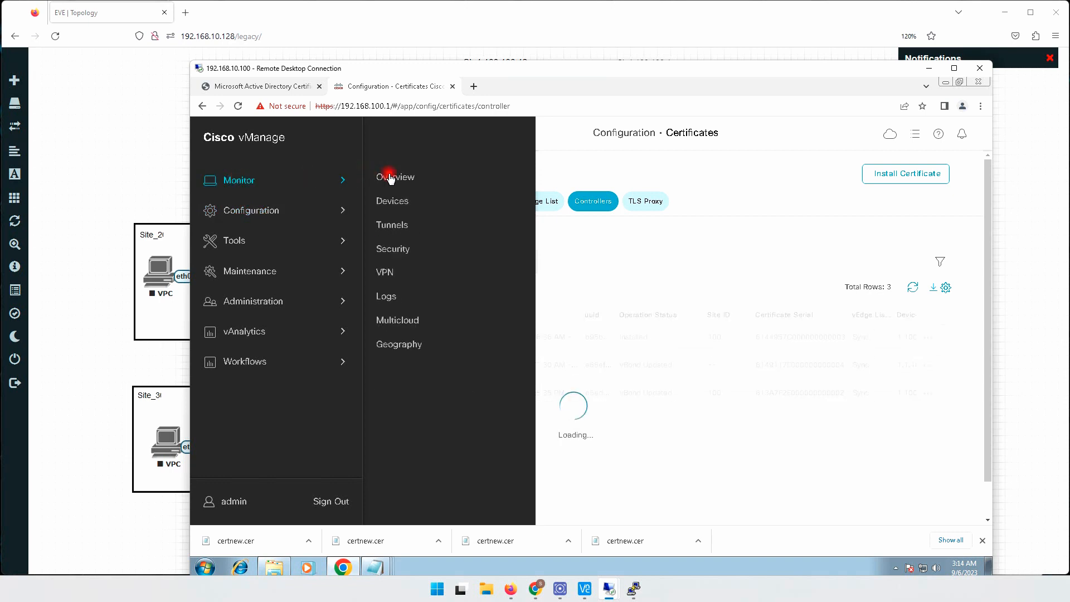
pyautogui.click(390, 177)
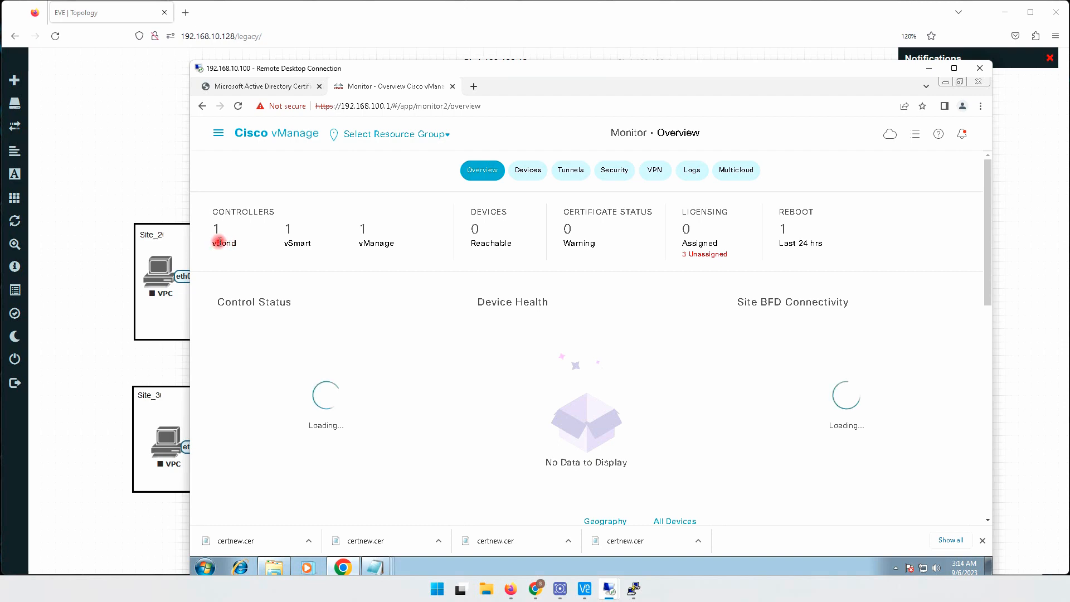
pyautogui.moveTo(219, 243); pyautogui.dragTo(397, 243)
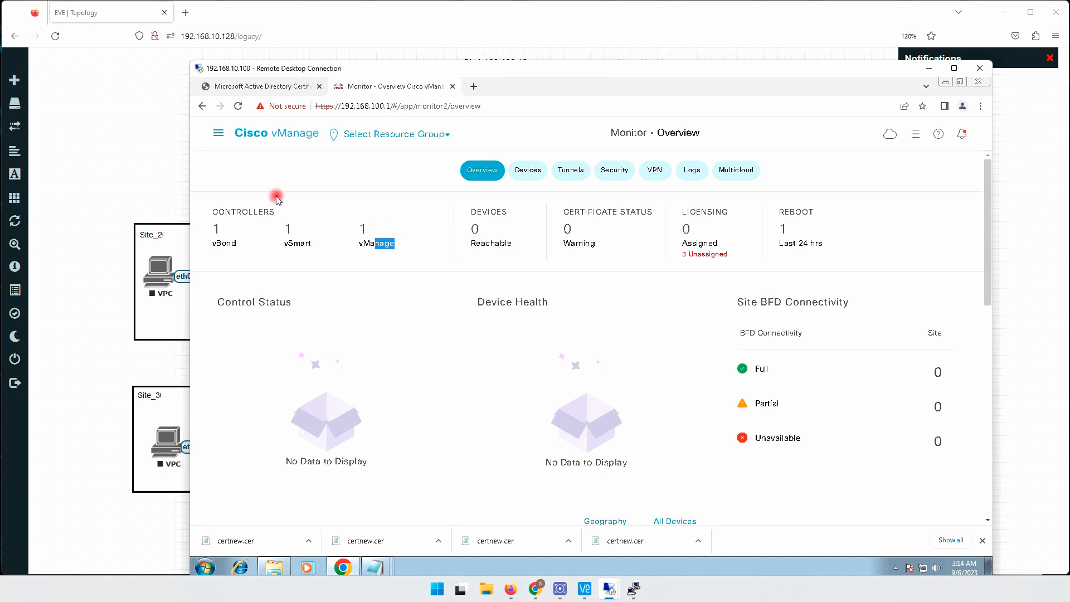
# - Open the controllers list in vManage's device configuration and compare each controller's System-ip with the EVE topology
pyautogui.click(220, 134)
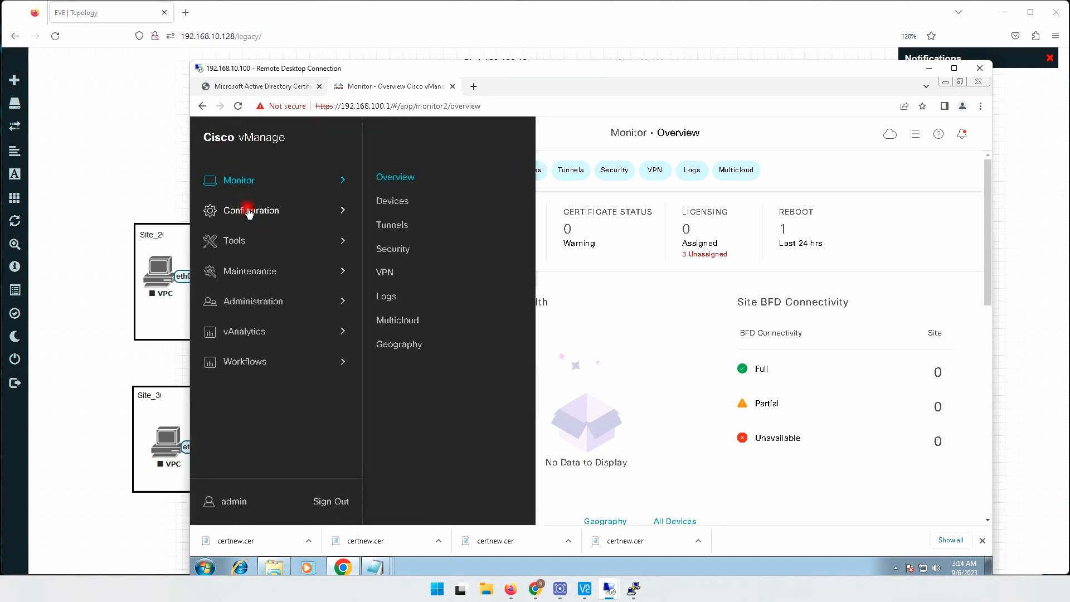
pyautogui.click(248, 210)
pyautogui.click(397, 177)
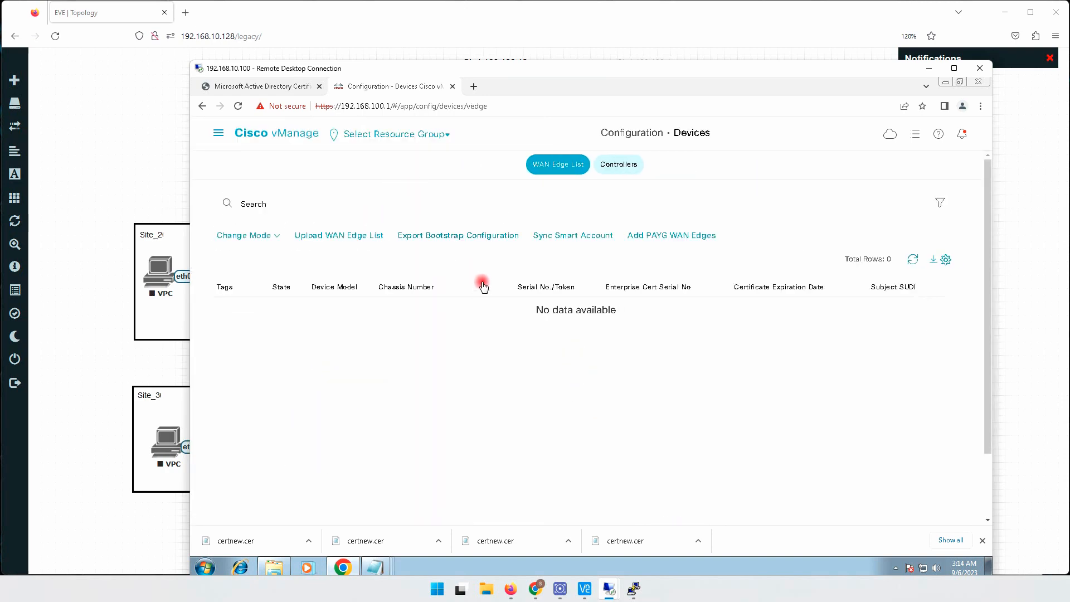
pyautogui.click(619, 165)
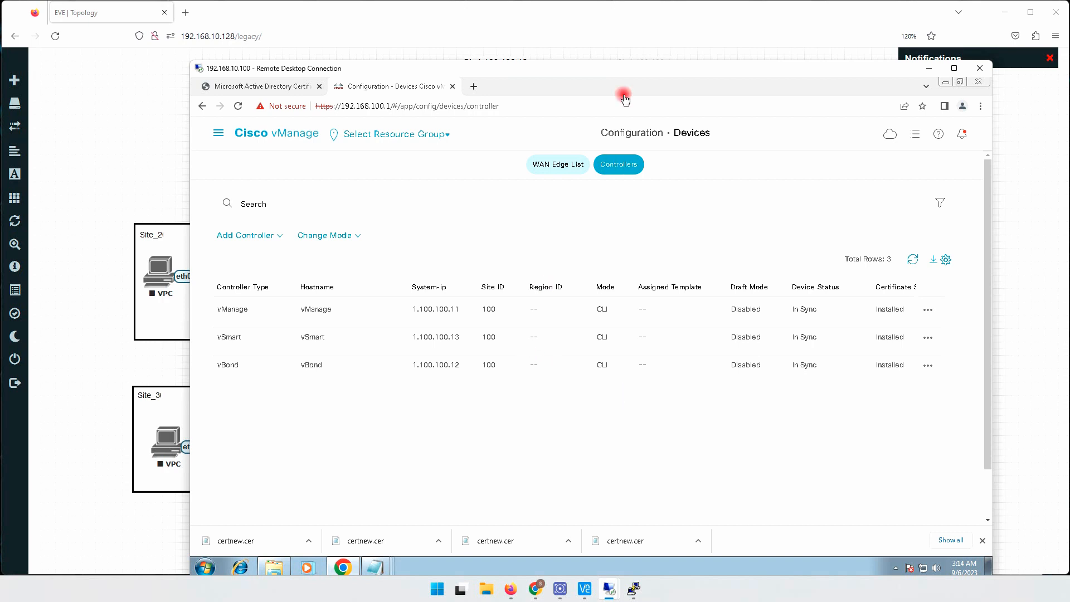
pyautogui.moveTo(607, 68); pyautogui.dragTo(581, 177)
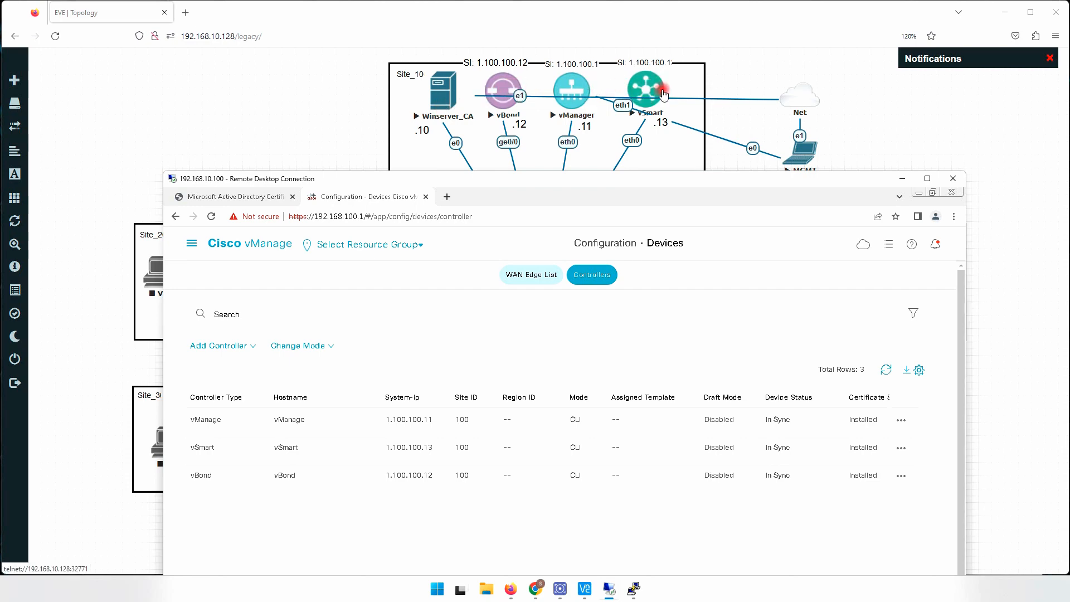
pyautogui.moveTo(602, 177); pyautogui.dragTo(587, 130)
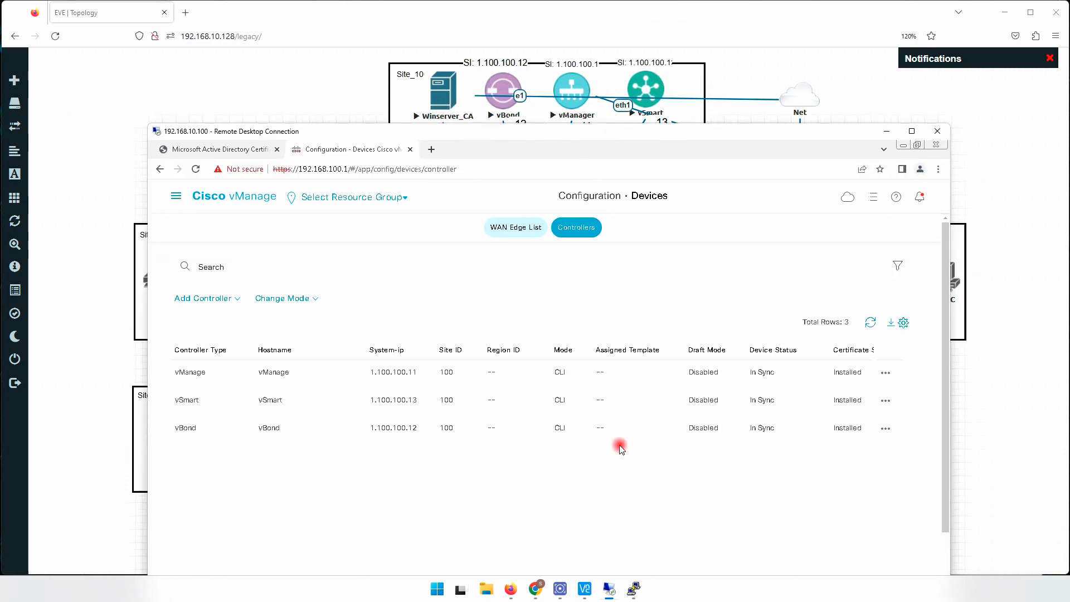
# - Switch to the vBond console and leave configuration mode
pyautogui.click(634, 590)
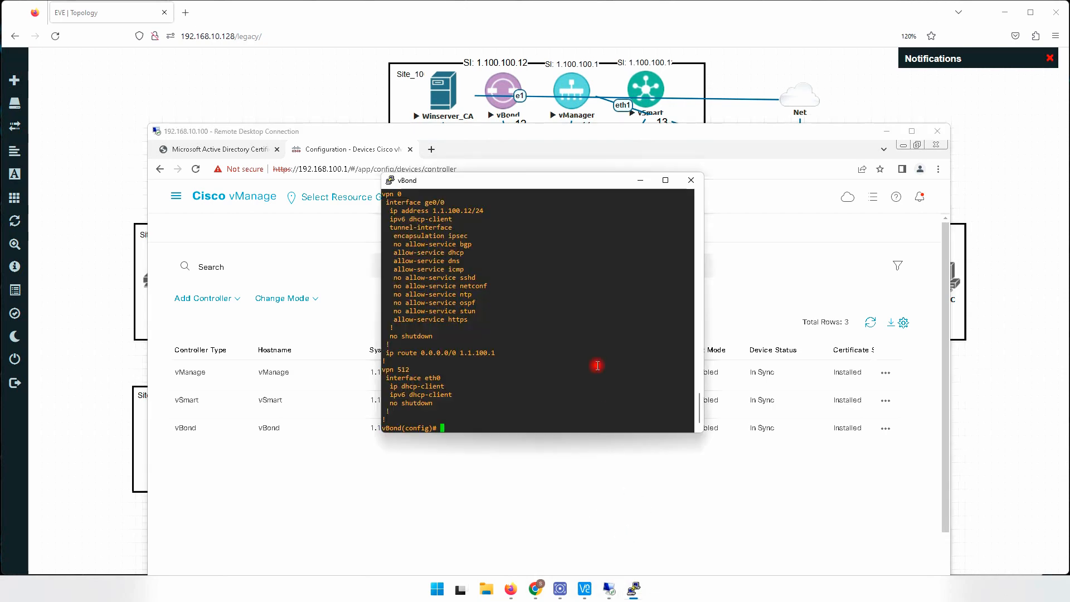
pyautogui.press('Return')
pyautogui.press('Return')
pyautogui.hotkey('ctrl', 'z')
pyautogui.press('Return')
pyautogui.press('Return')
pyautogui.press('Return')
pyautogui.press('Return')
pyautogui.press('Return')
pyautogui.press('Return')
pyautogui.press('Return')
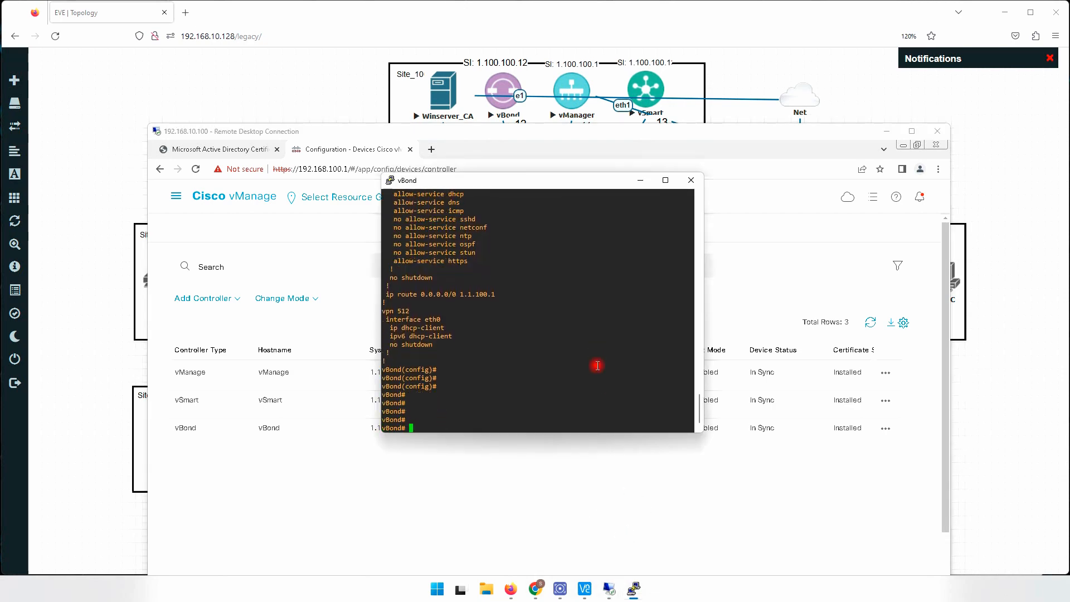
pyautogui.press('Return')
# - Run show orchestrator summary on vBond and examine the vEdge count, protocol and listening port
pyautogui.write('show')
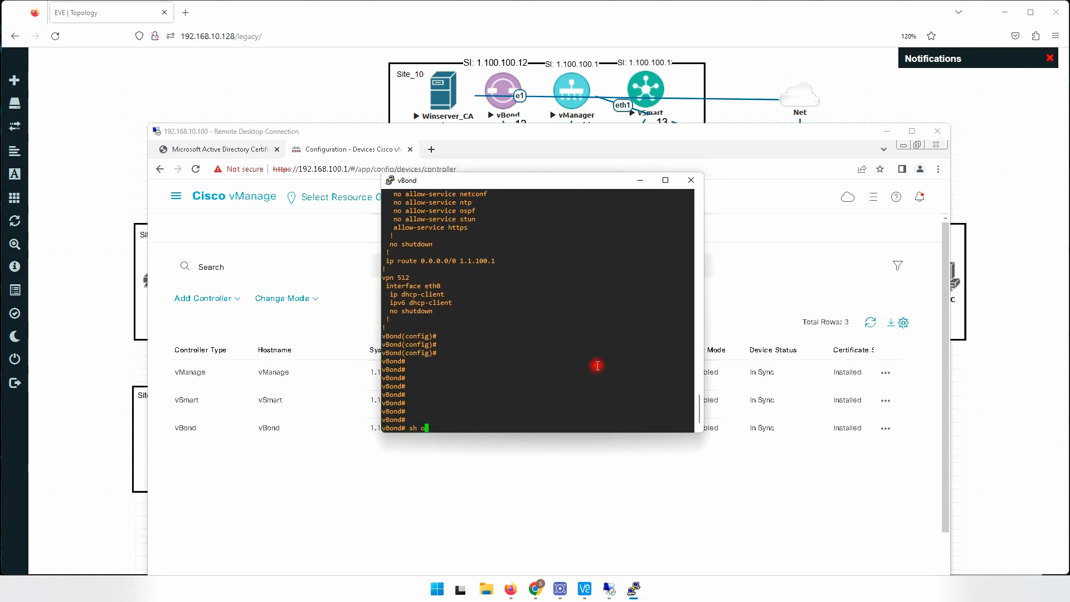
pyautogui.write(' or')
pyautogui.press('Tab')
pyautogui.write('s')
pyautogui.press('Tab')
pyautogui.write('um')
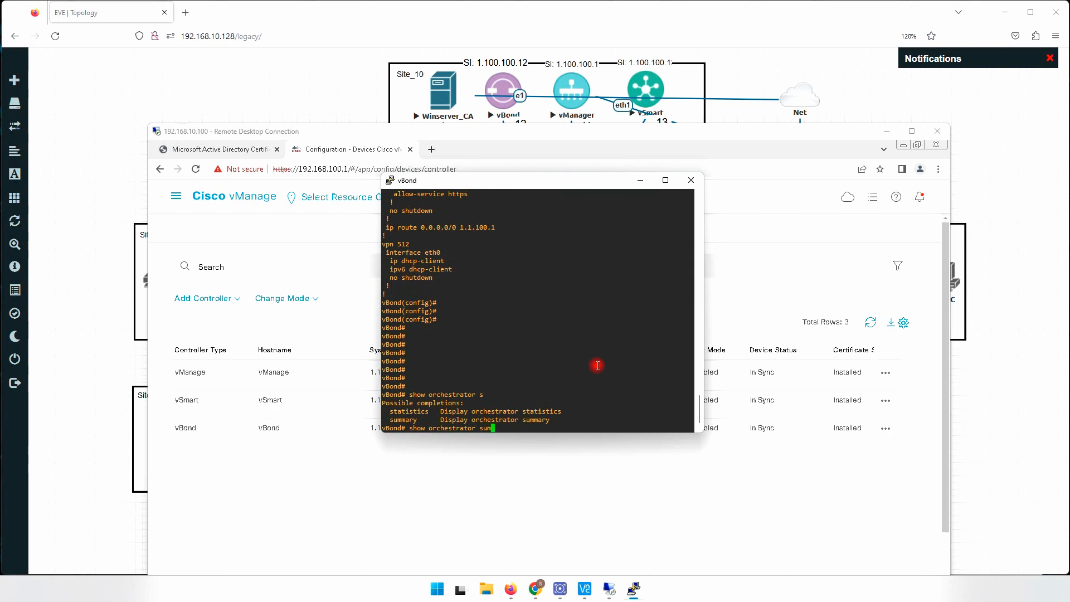
pyautogui.press('Tab')
pyautogui.press('Return')
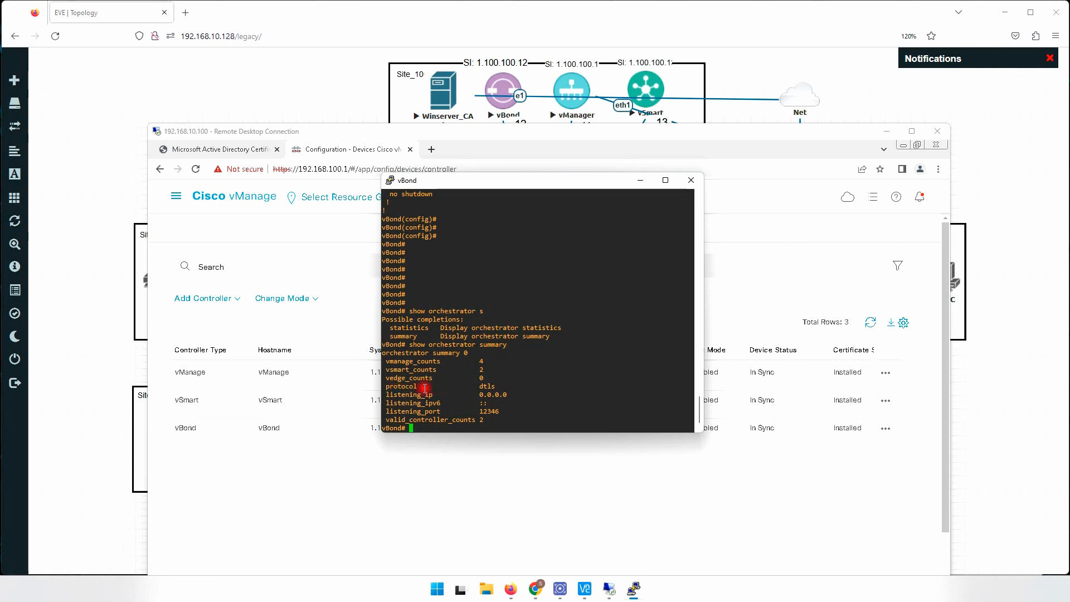
pyautogui.moveTo(389, 378); pyautogui.dragTo(492, 380)
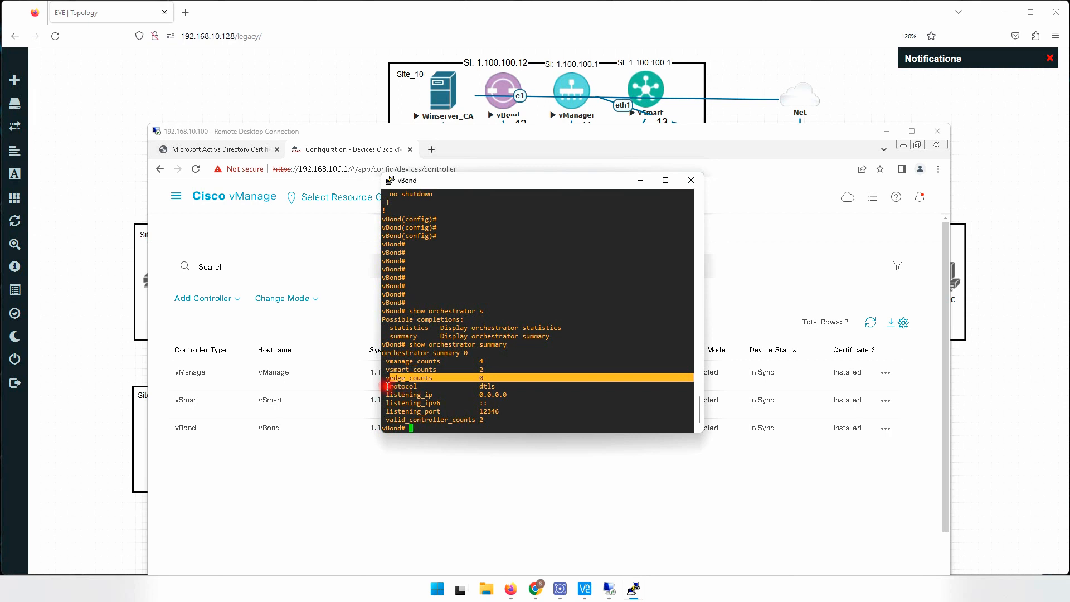
pyautogui.moveTo(387, 385); pyautogui.dragTo(503, 388)
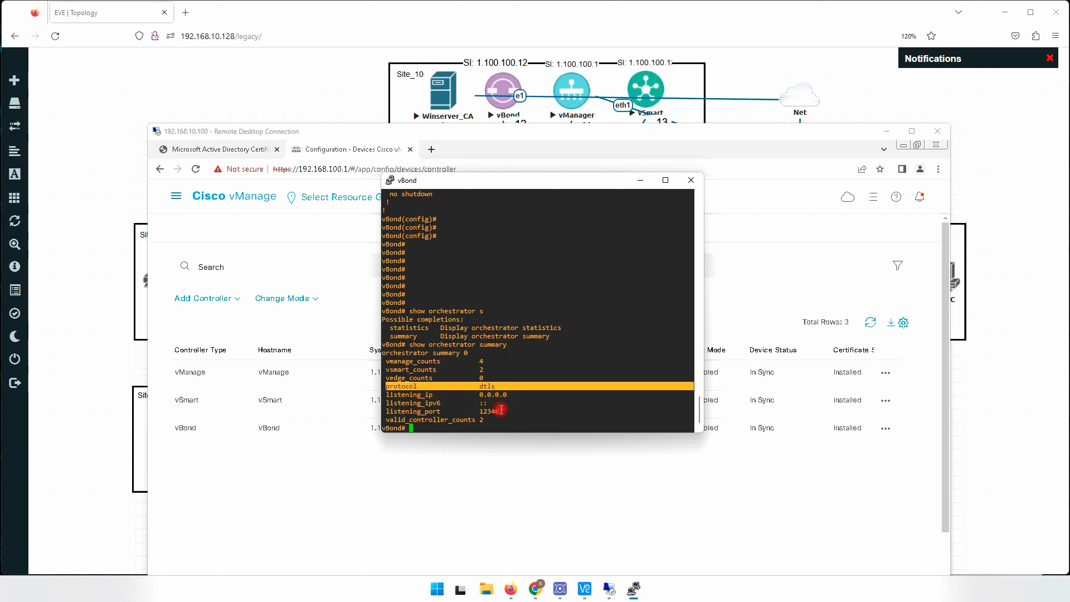
pyautogui.moveTo(476, 411); pyautogui.dragTo(498, 418)
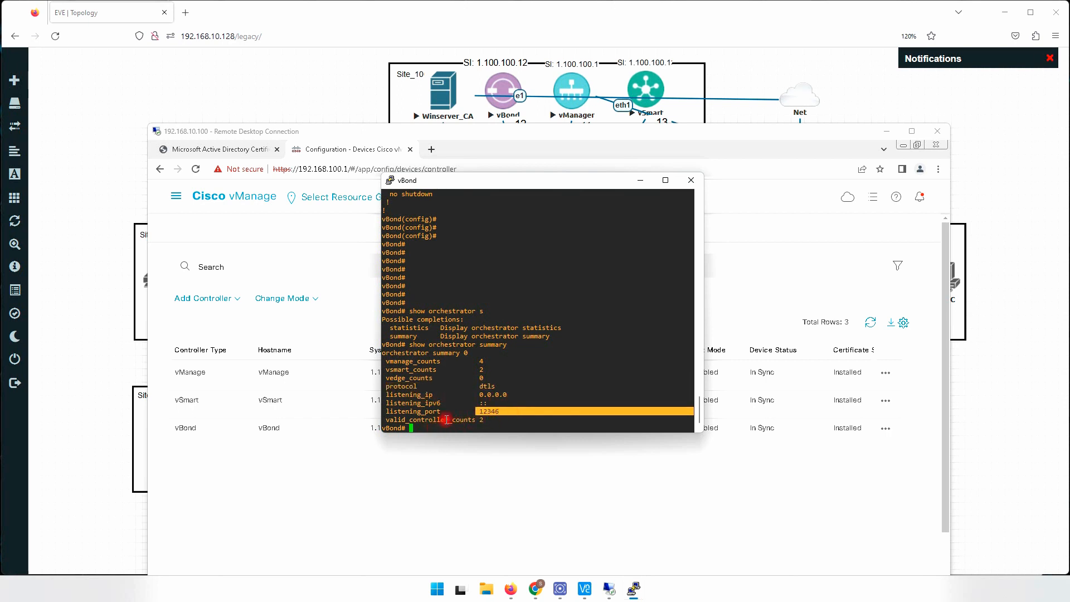
# - Return to the vManage remote desktop and examine the control status in the monitoring overview
pyautogui.click(748, 130)
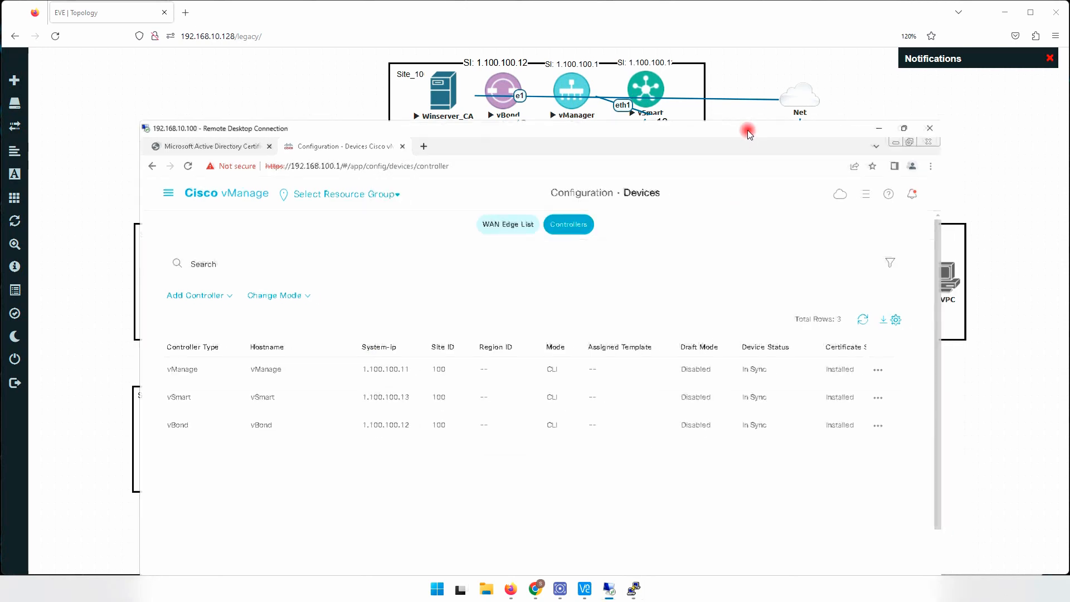
pyautogui.moveTo(747, 129); pyautogui.dragTo(424, 4)
pyautogui.moveTo(514, 11); pyautogui.dragTo(757, 67)
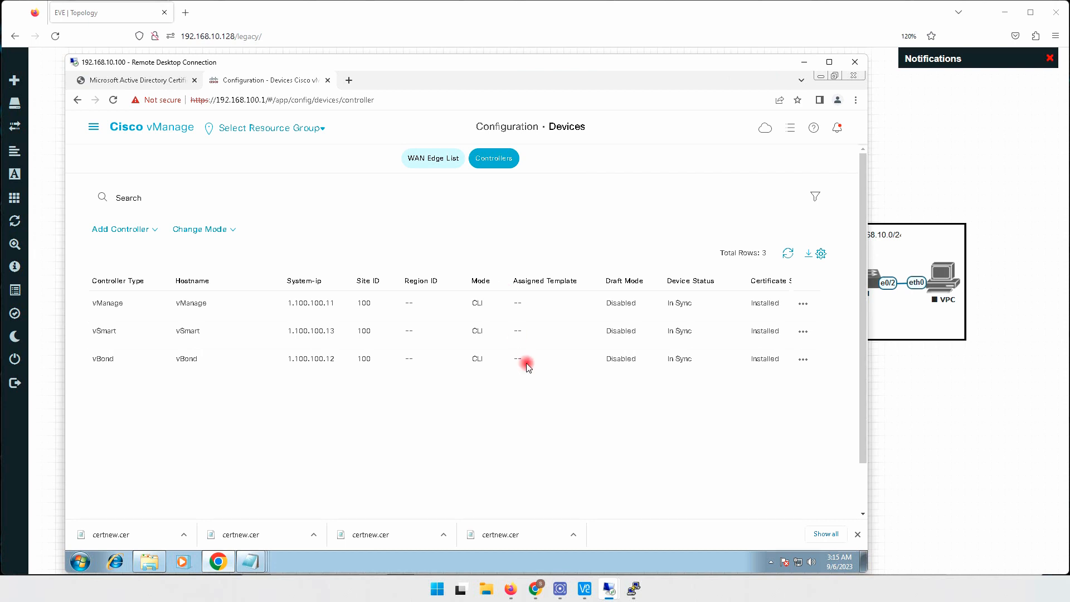
pyautogui.click(93, 127)
pyautogui.click(114, 176)
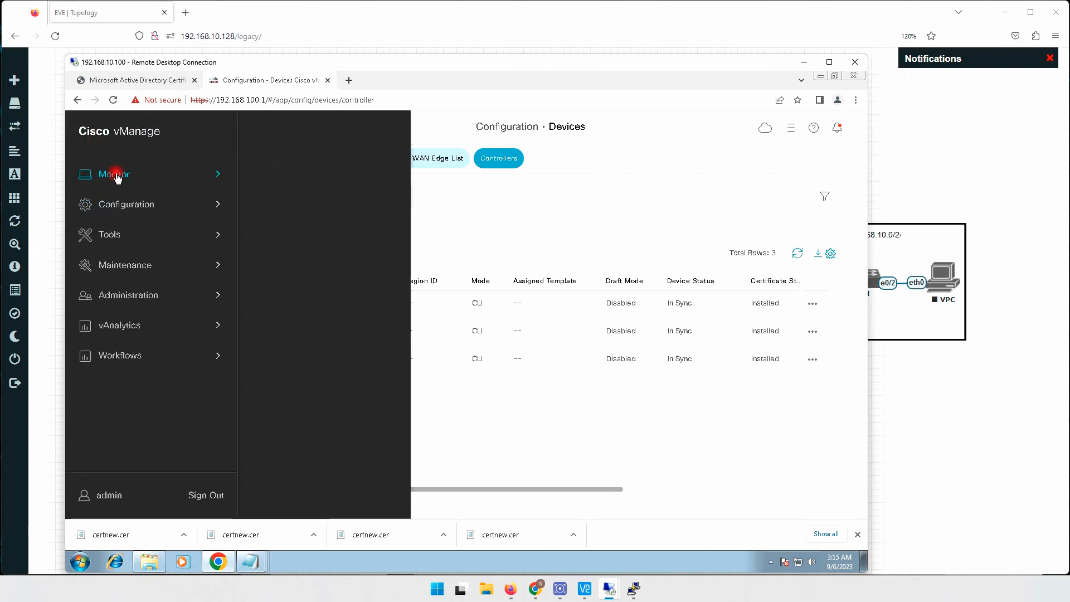
pyautogui.click(270, 171)
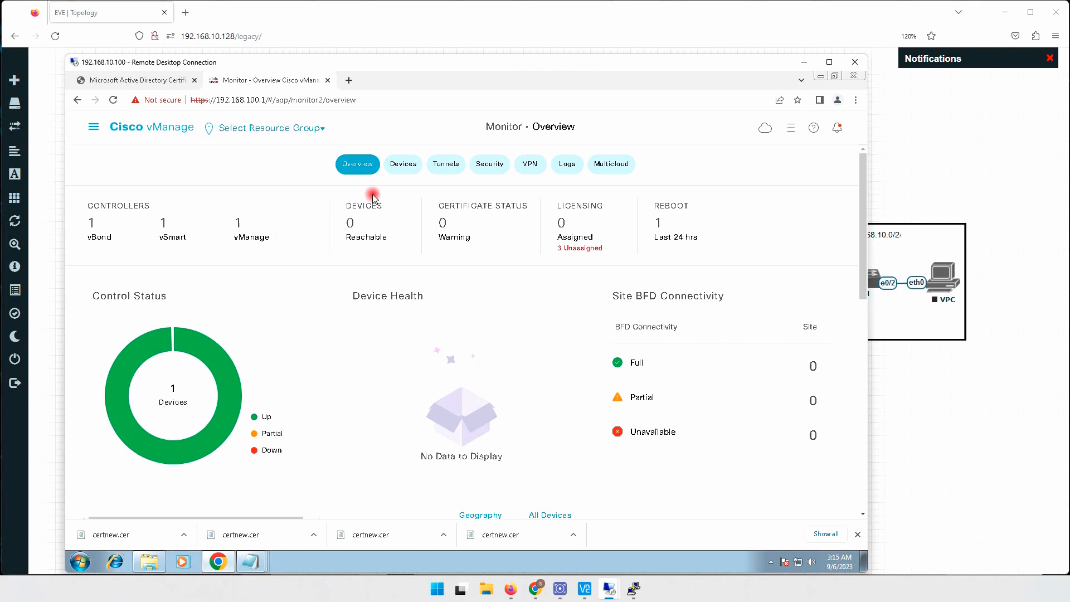
# - Examine the monitored devices' reachability, control, location, chassis number and connected vManage columns, and return to the monitoring overview
pyautogui.click(403, 167)
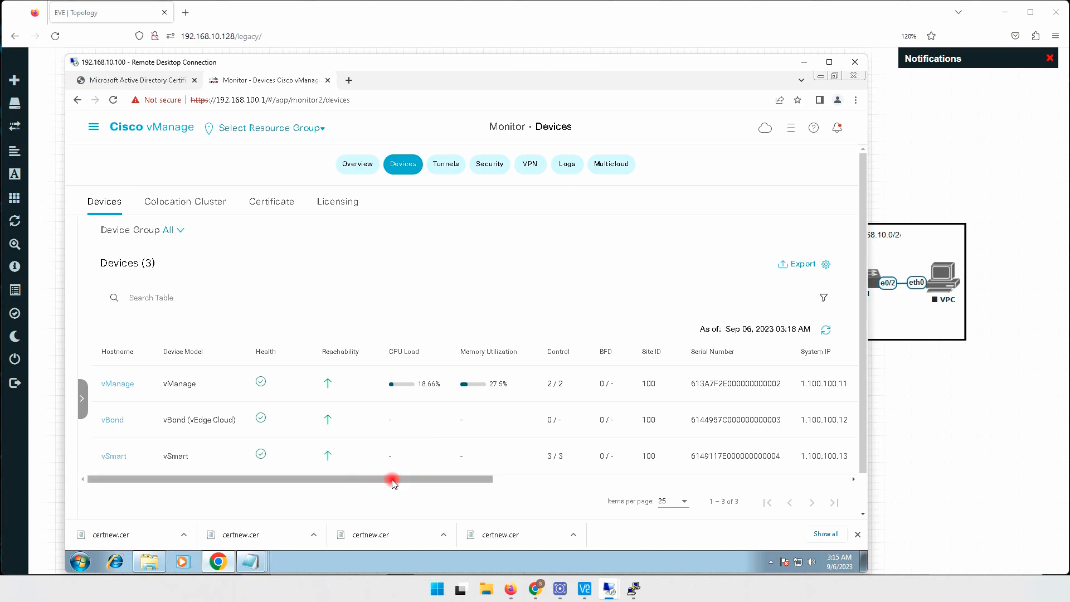
pyautogui.moveTo(435, 480); pyautogui.dragTo(634, 475)
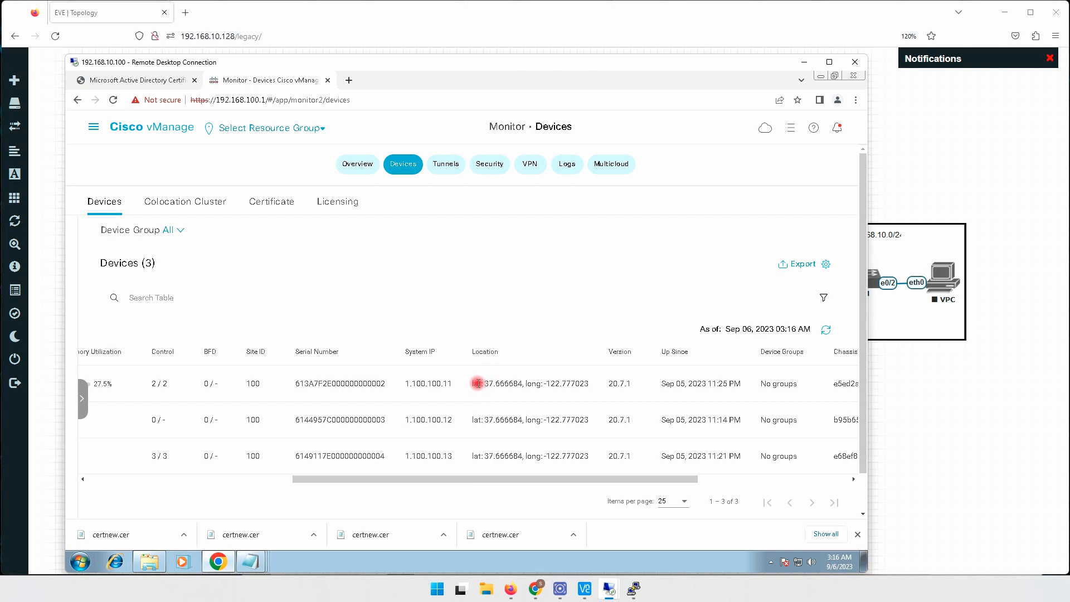
pyautogui.moveTo(472, 382); pyautogui.dragTo(589, 382)
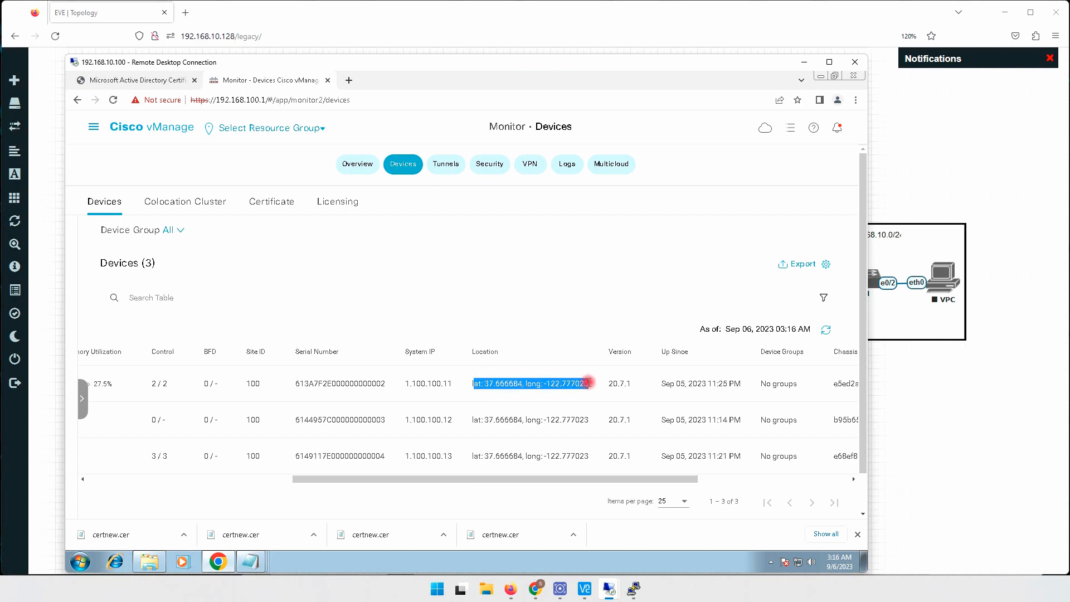
pyautogui.moveTo(526, 477); pyautogui.dragTo(694, 474)
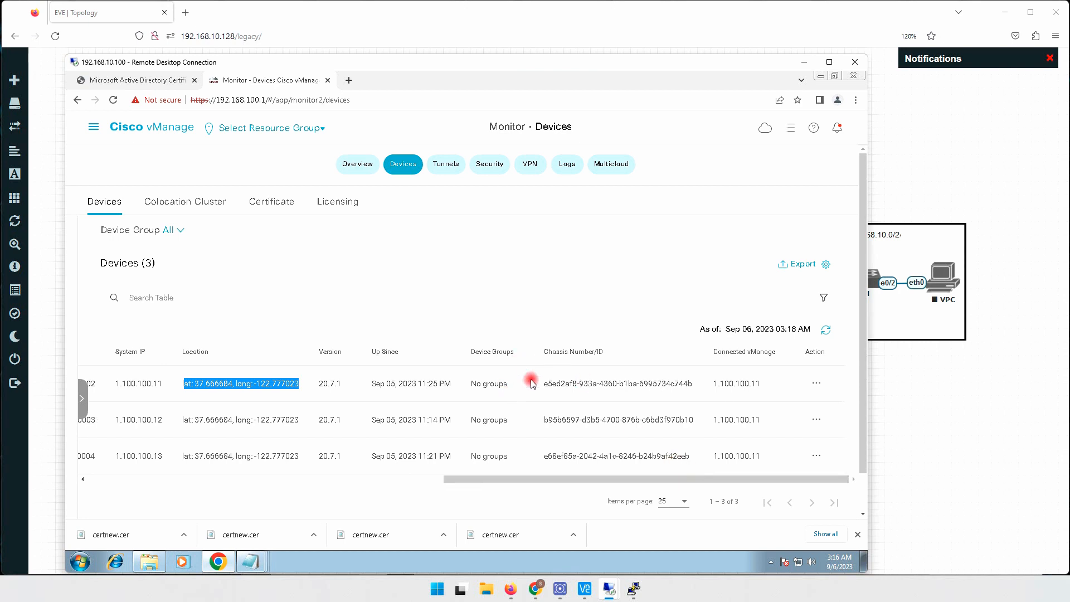
pyautogui.moveTo(557, 384); pyautogui.dragTo(616, 384)
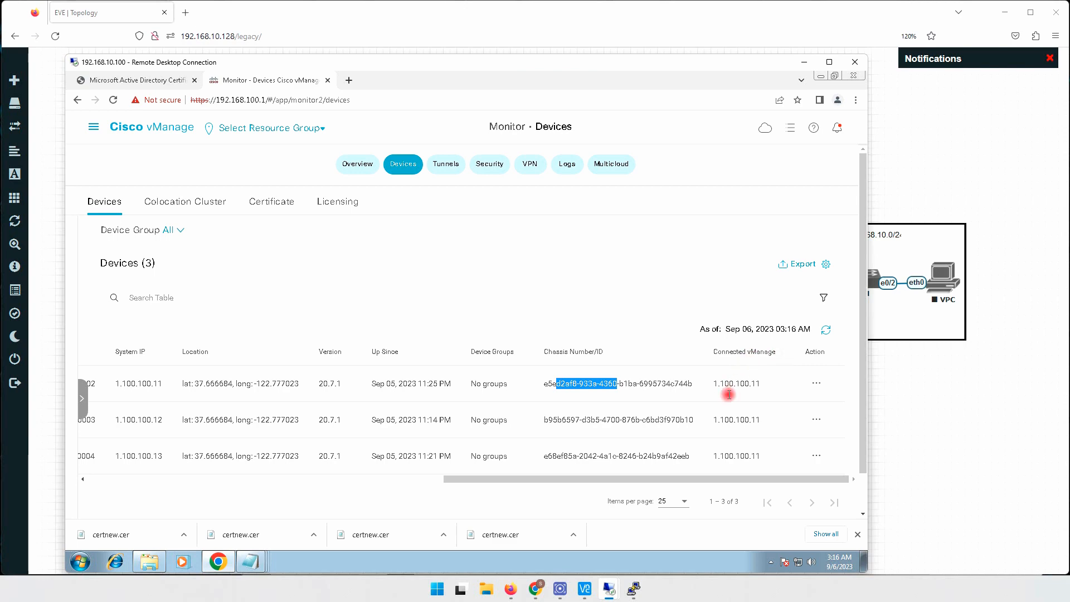
pyautogui.scroll(-2, 755, 429)
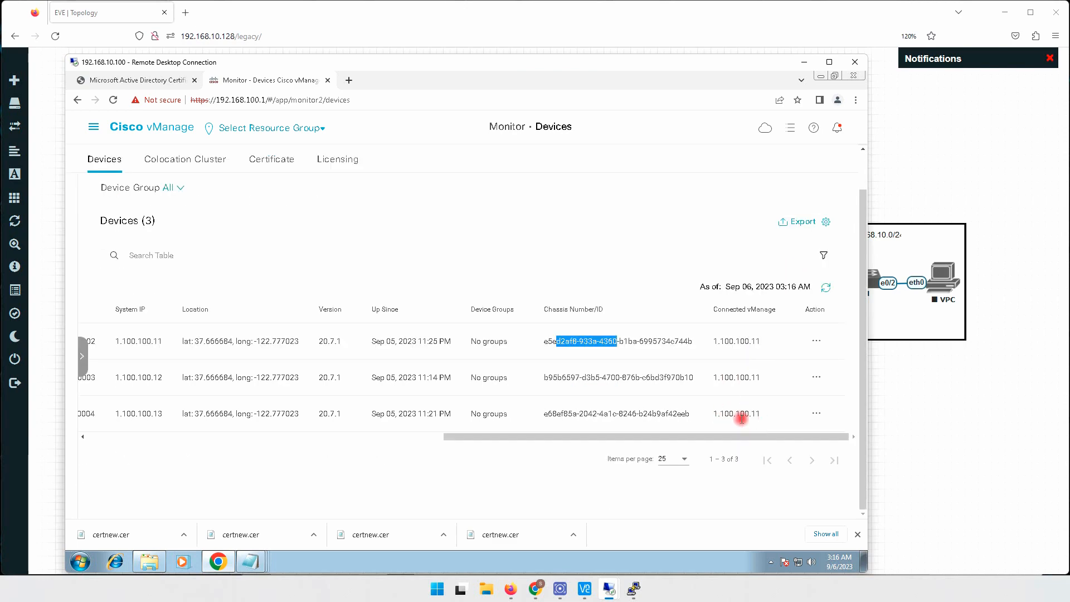
pyautogui.moveTo(653, 438)
pyautogui.mouseDown()
pyautogui.moveTo(195, 454)
pyautogui.moveTo(203, 446)
pyautogui.mouseUp()
pyautogui.scroll(2, 399, 246)
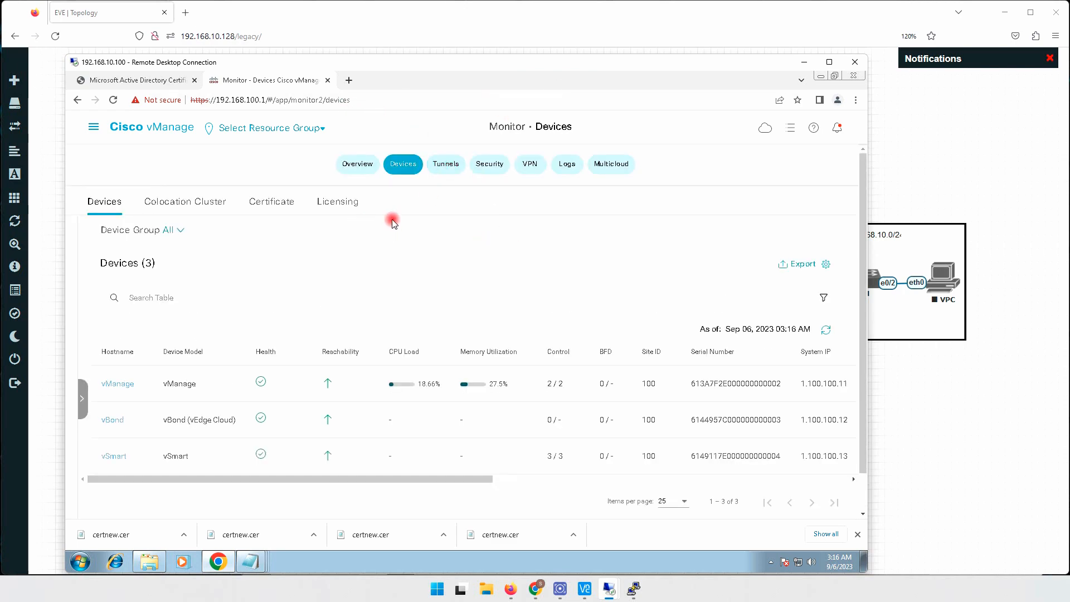
pyautogui.click(358, 163)
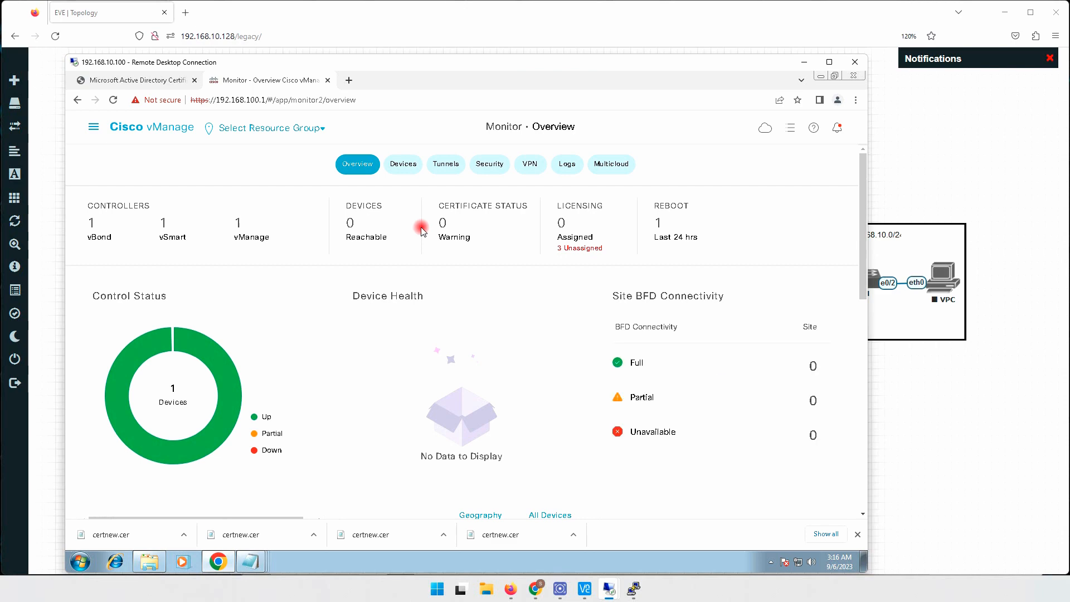
# - Minimize the remote desktop and resize the 1.1.20.0/24 and 1.1.30.0/24 subnet labels in the EVE topology
pyautogui.click(804, 62)
pyautogui.click(746, 195)
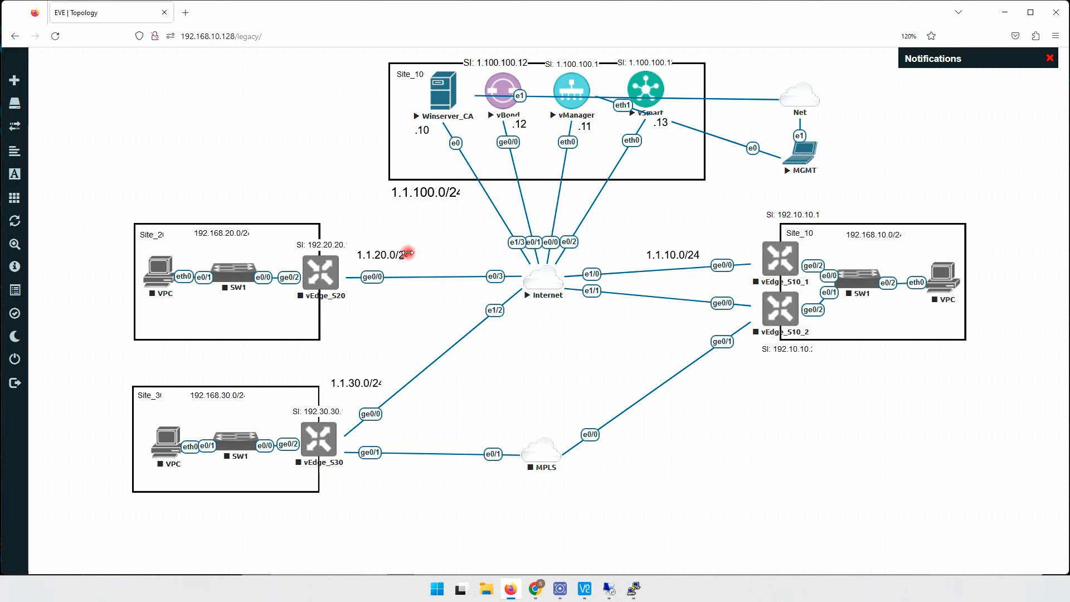
pyautogui.moveTo(407, 254); pyautogui.dragTo(416, 254)
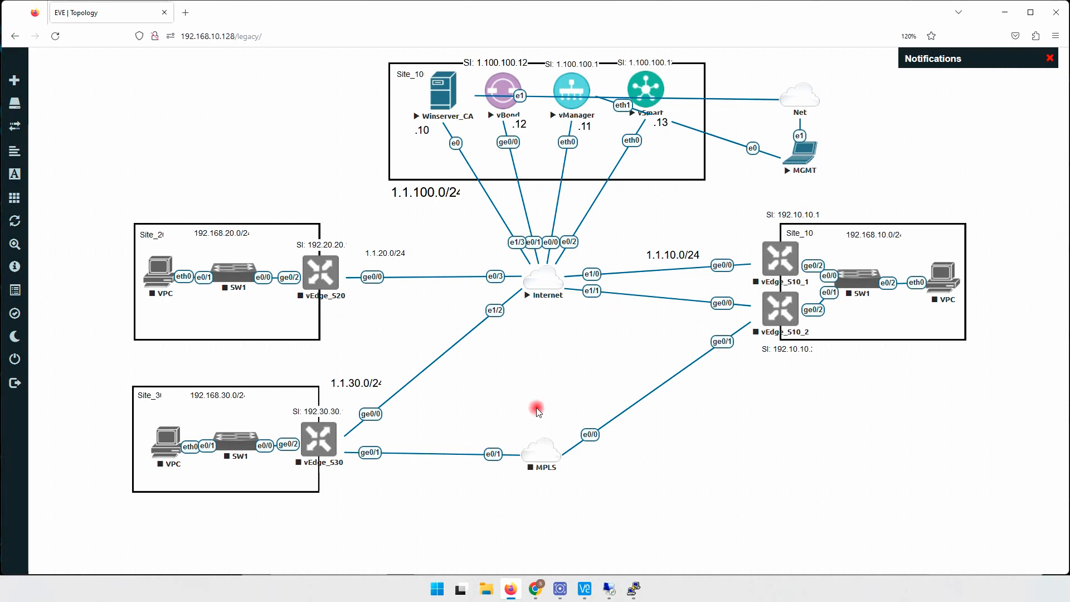
pyautogui.moveTo(380, 382); pyautogui.dragTo(395, 381)
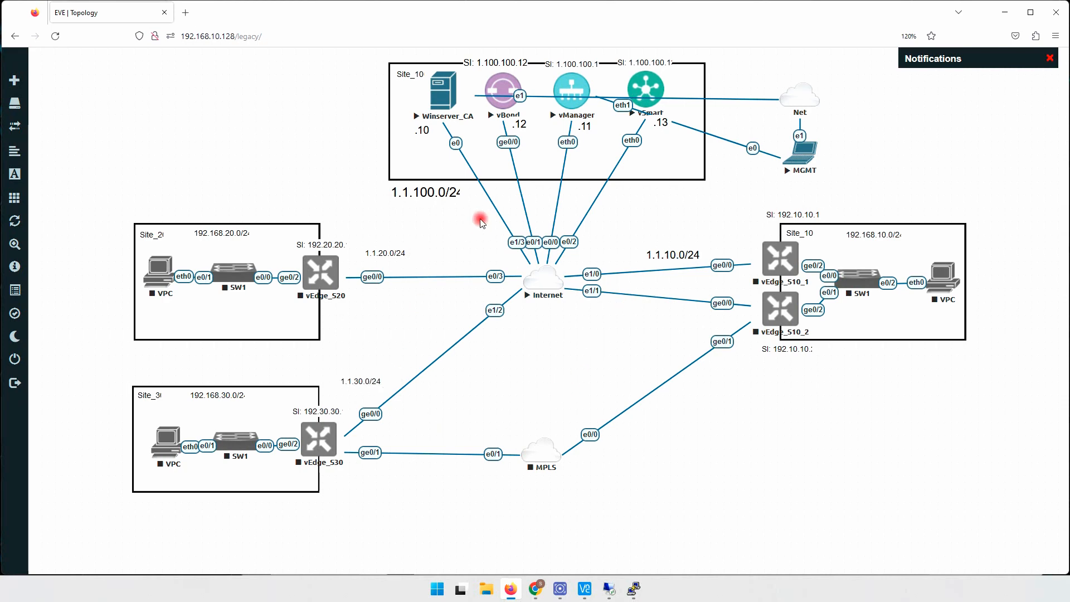